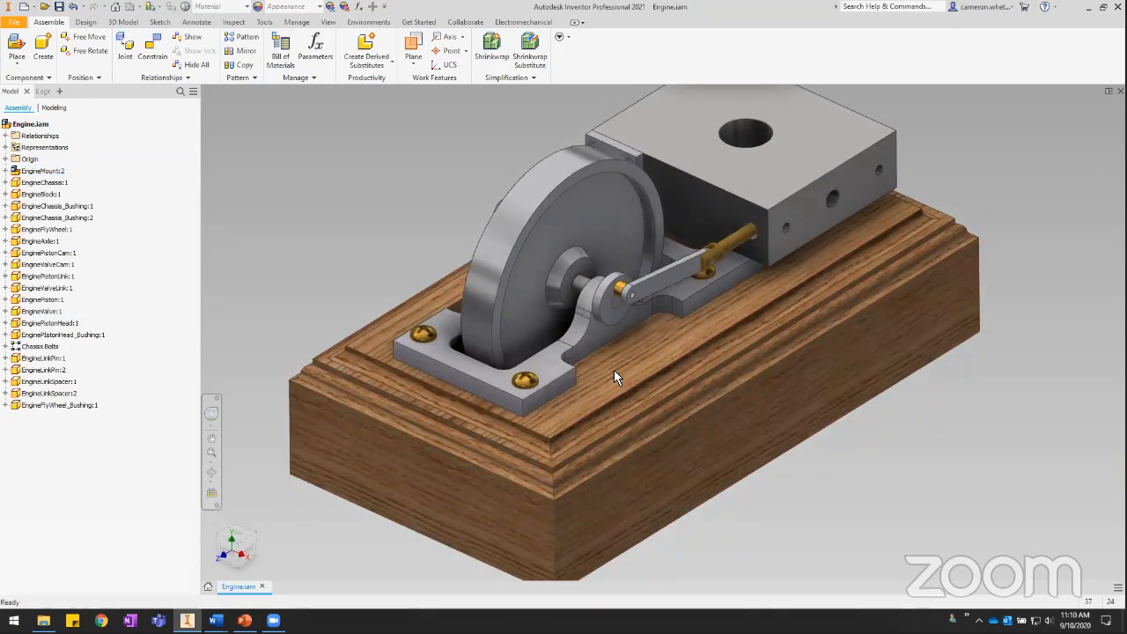
Examine the chassis, axle, flywheel and chassis bolts of the finished engine assembly
left_click(584, 338)
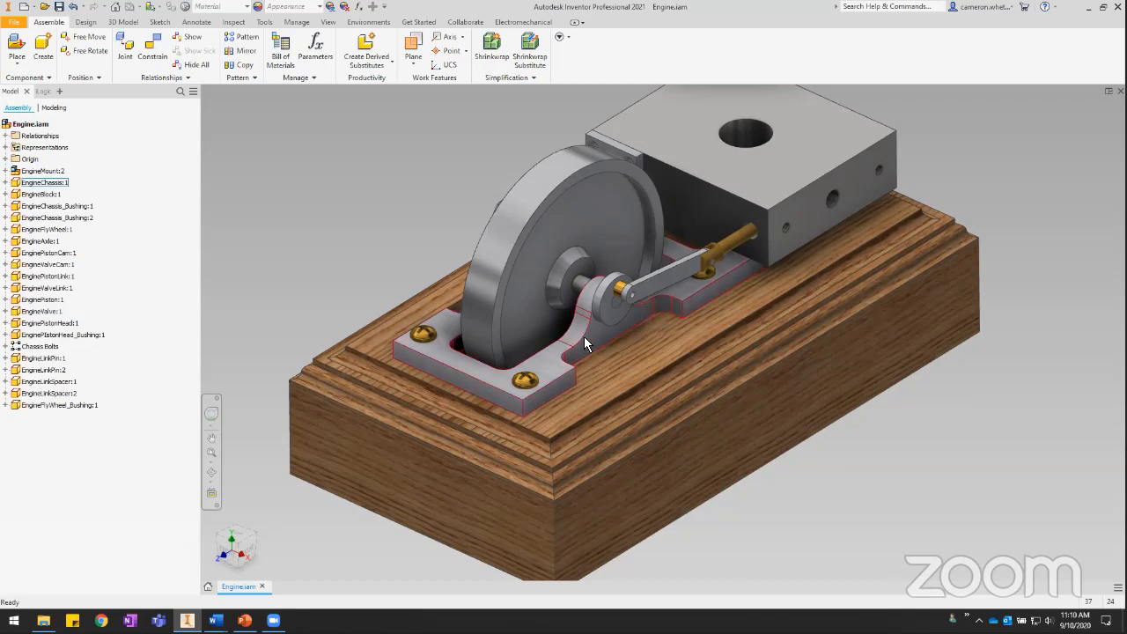
left_click(577, 281)
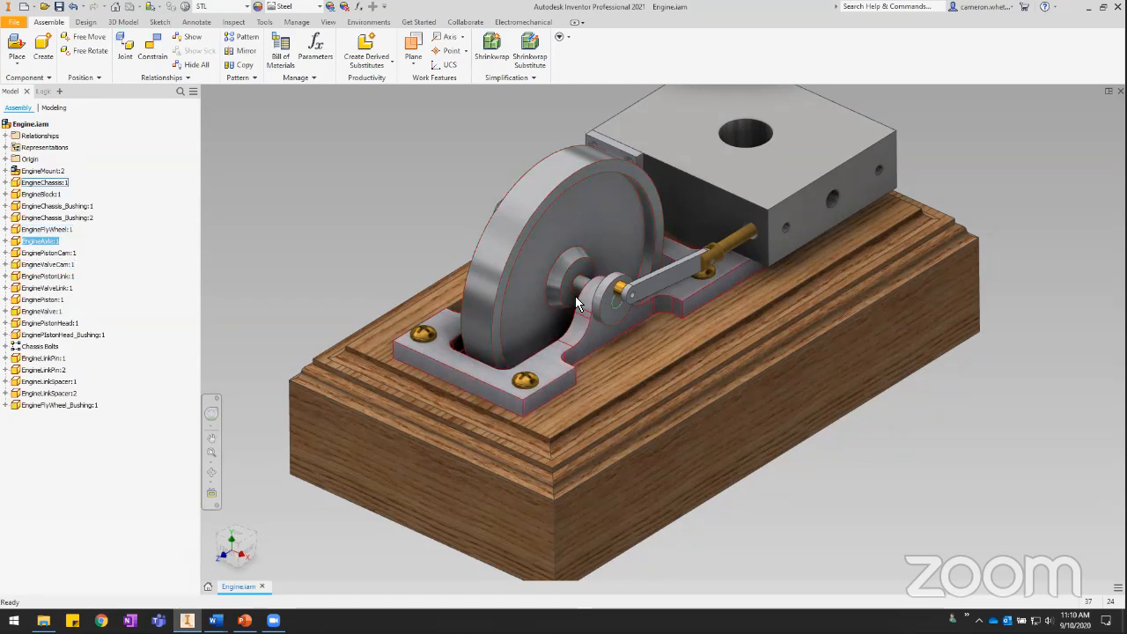
middle_click_drag(572, 275, 582, 277)
middle_click_drag(610, 335, 574, 298, "shift")
scroll(518, 282, "up", 5)
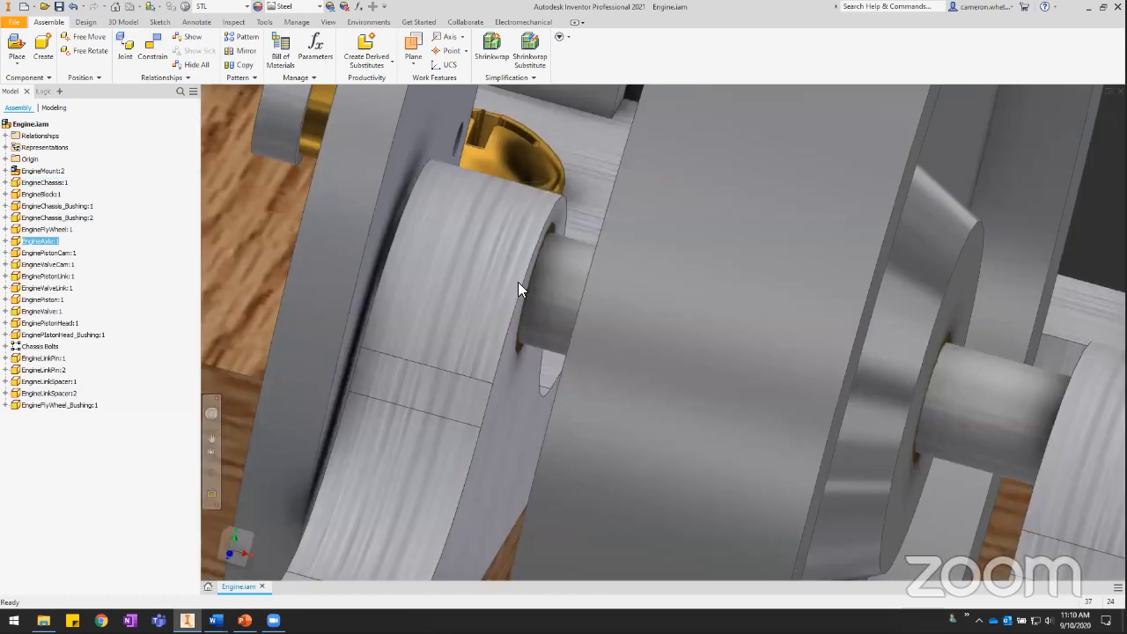
scroll(518, 281, "down", 4)
scroll(724, 351, "down", 1)
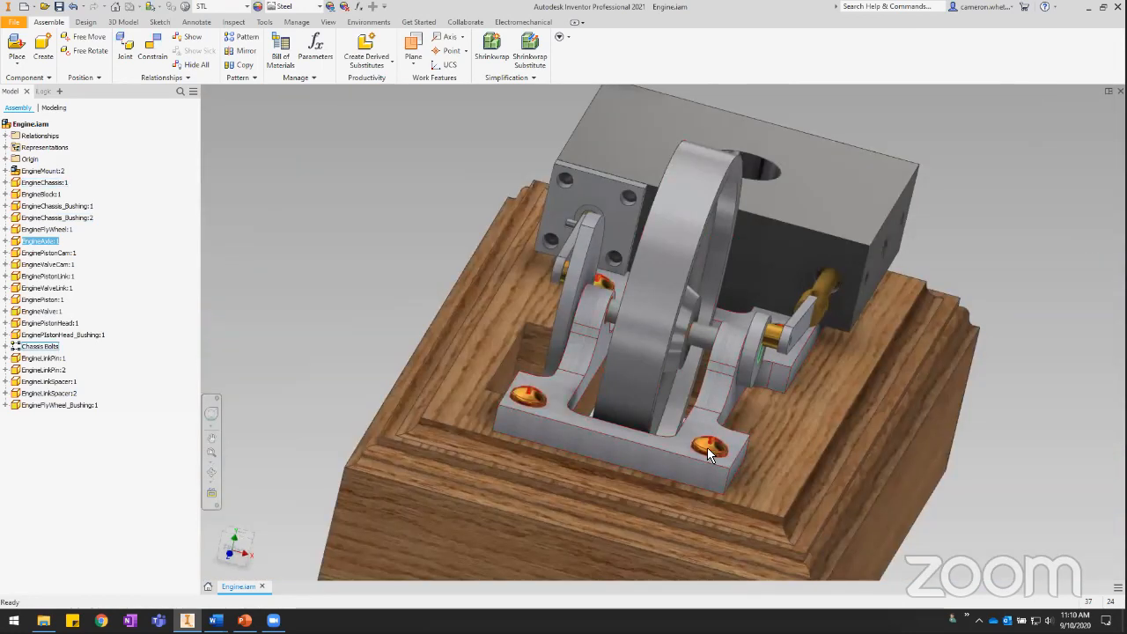
middle_click_drag(750, 491, 717, 461)
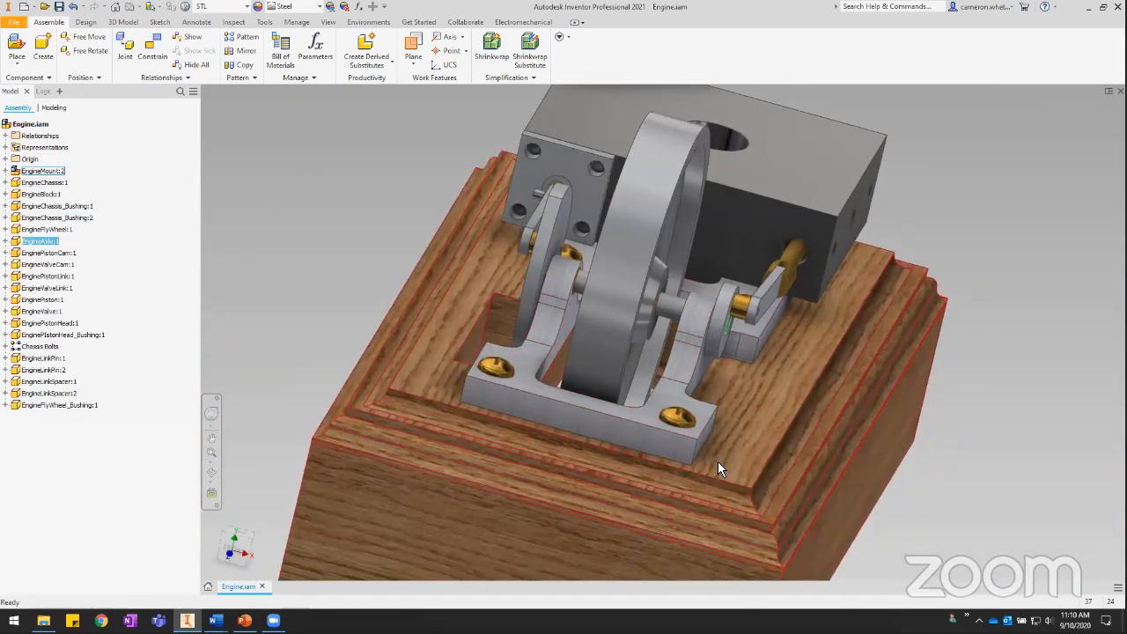
left_click(679, 421)
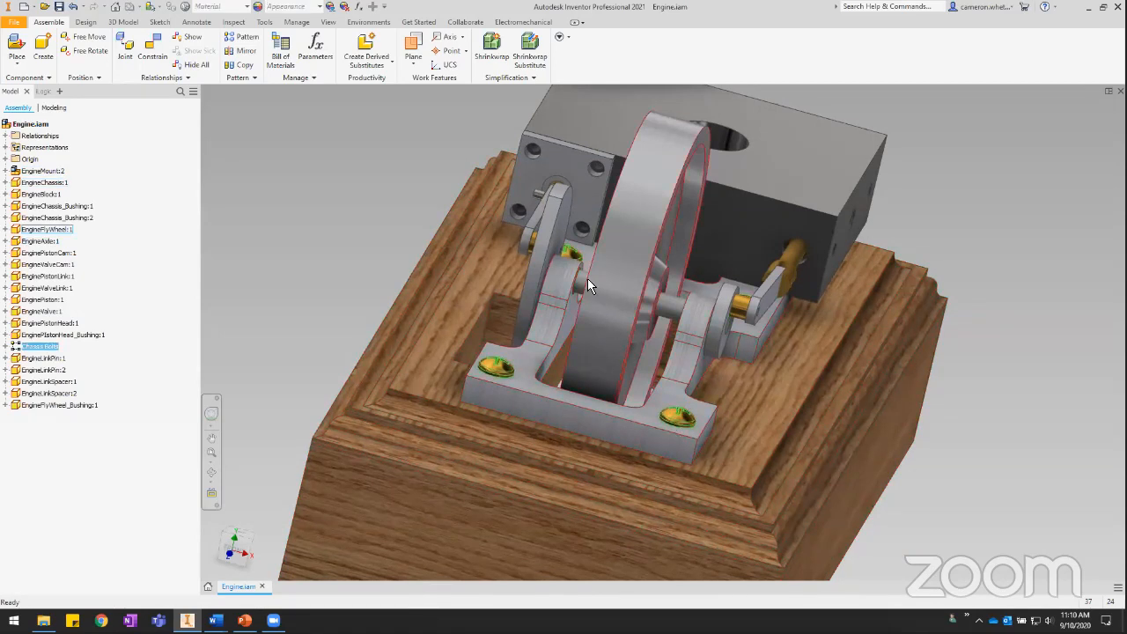
mouse_move(656, 435)
middle_mouse_down("shift")
mouse_move(692, 408)
mouse_move(628, 405)
mouse_move(612, 430)
mouse_move(647, 431)
middle_mouse_up("shift")
scroll(619, 426, "down", 5)
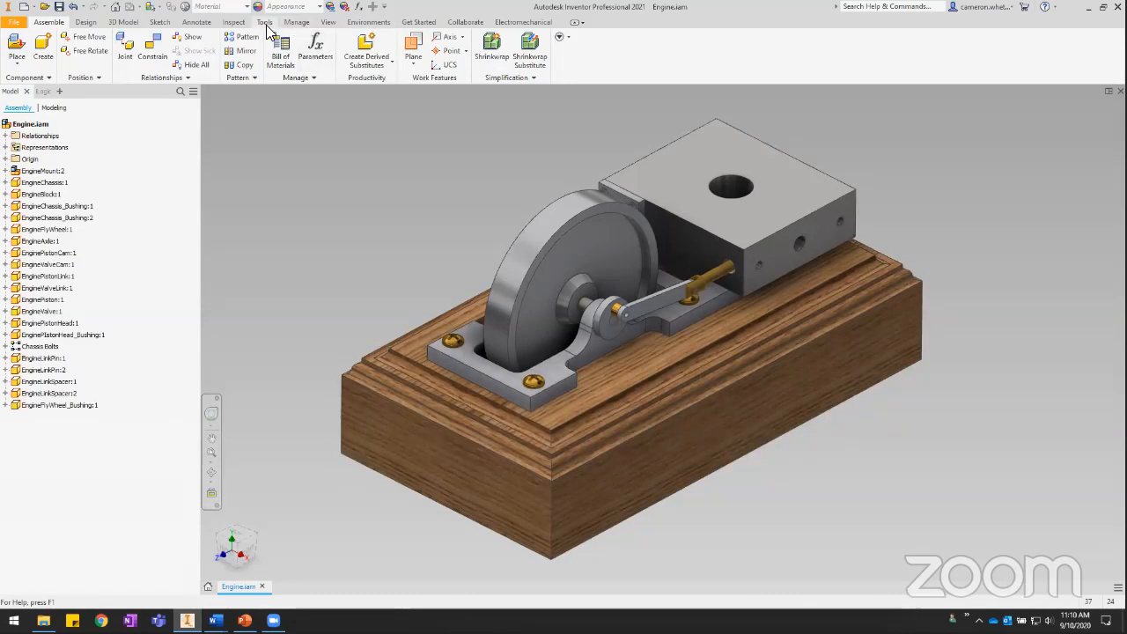
Open the recent document Automatic Assembly.iam and show its iLogic rules
left_click(207, 587)
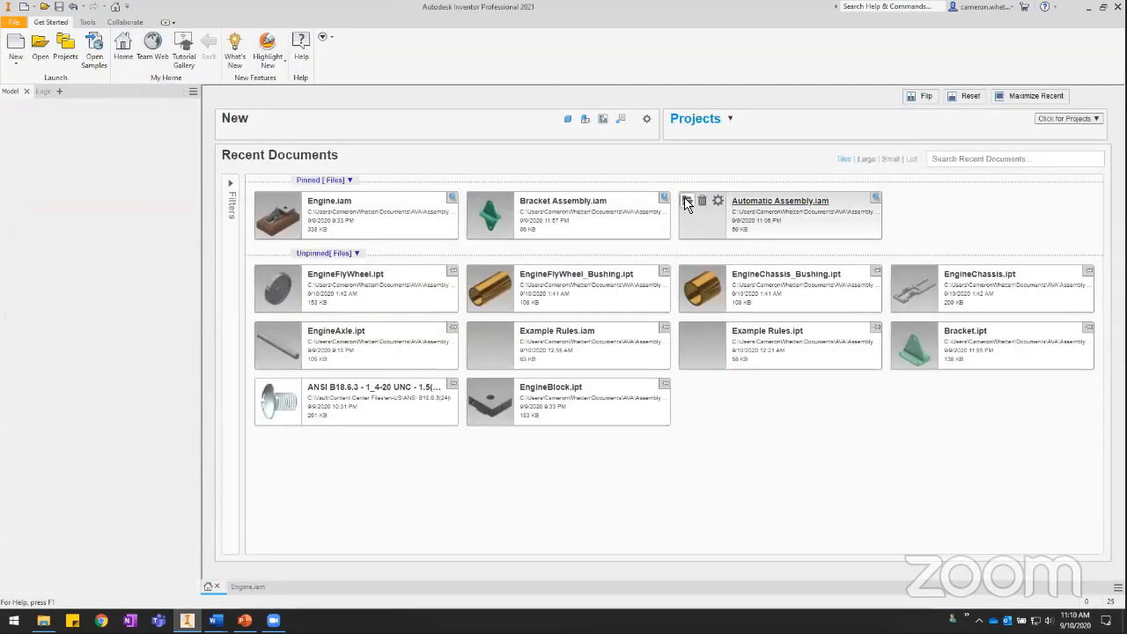
left_click(686, 203)
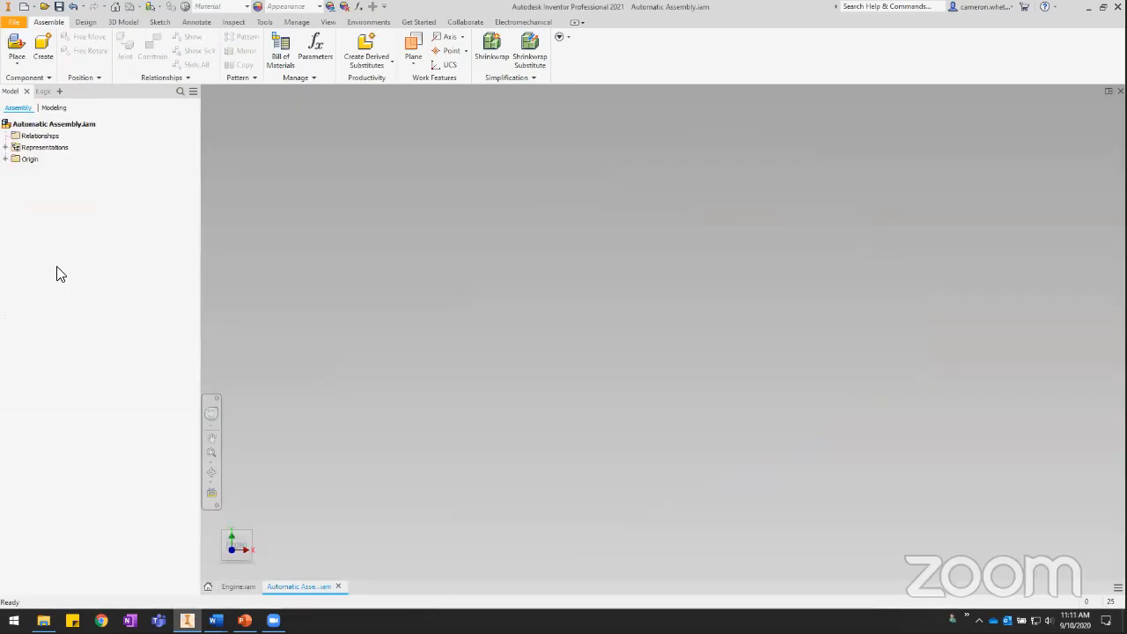
left_click(41, 92)
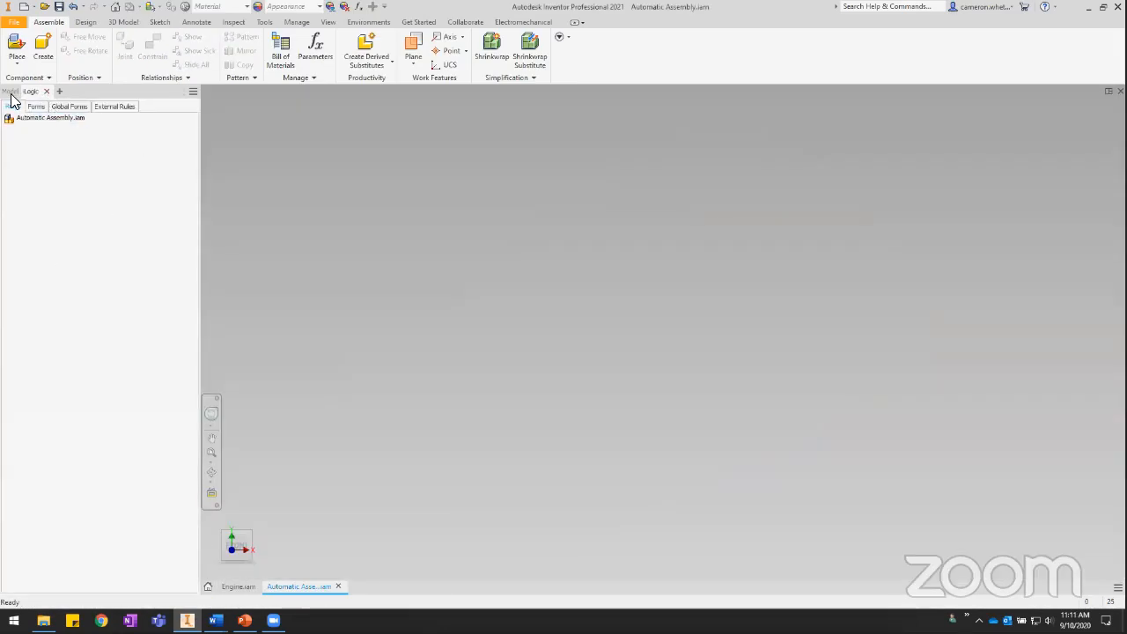
left_click(11, 93)
left_click(42, 93)
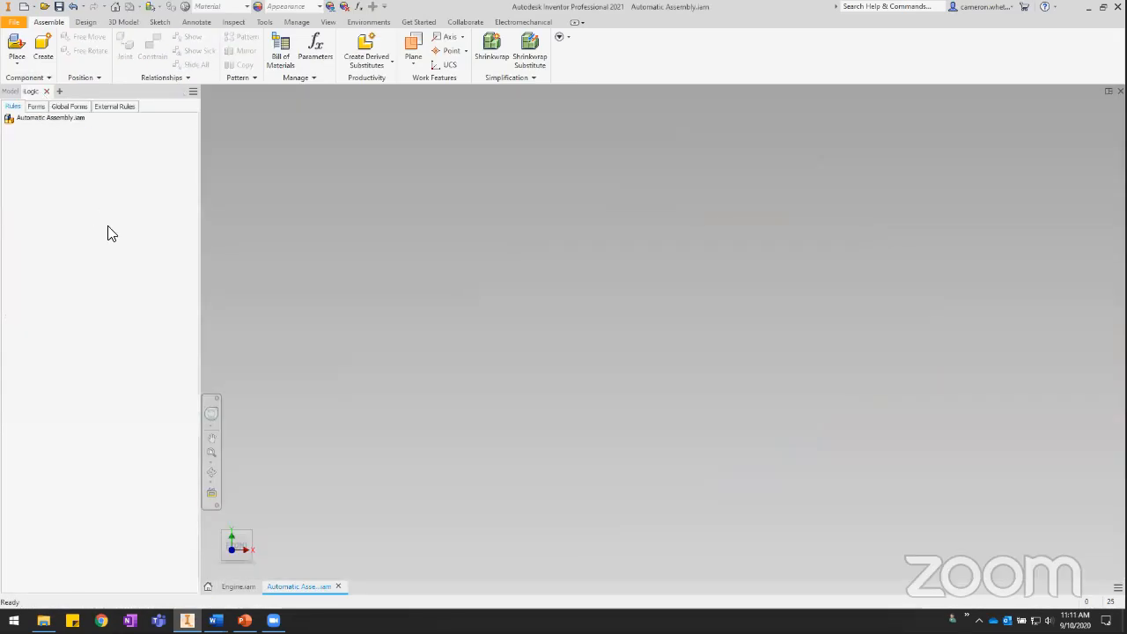
Add a new iLogic rule named Build to the assembly
right_click(80, 175)
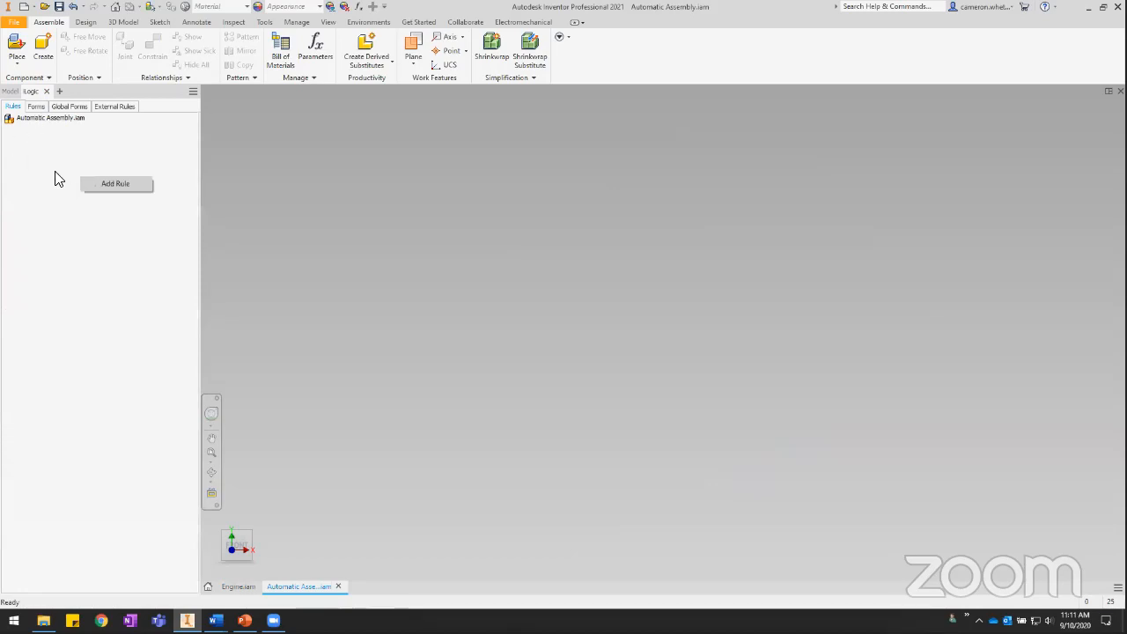
left_click(102, 184)
type("Build")
key("Return")
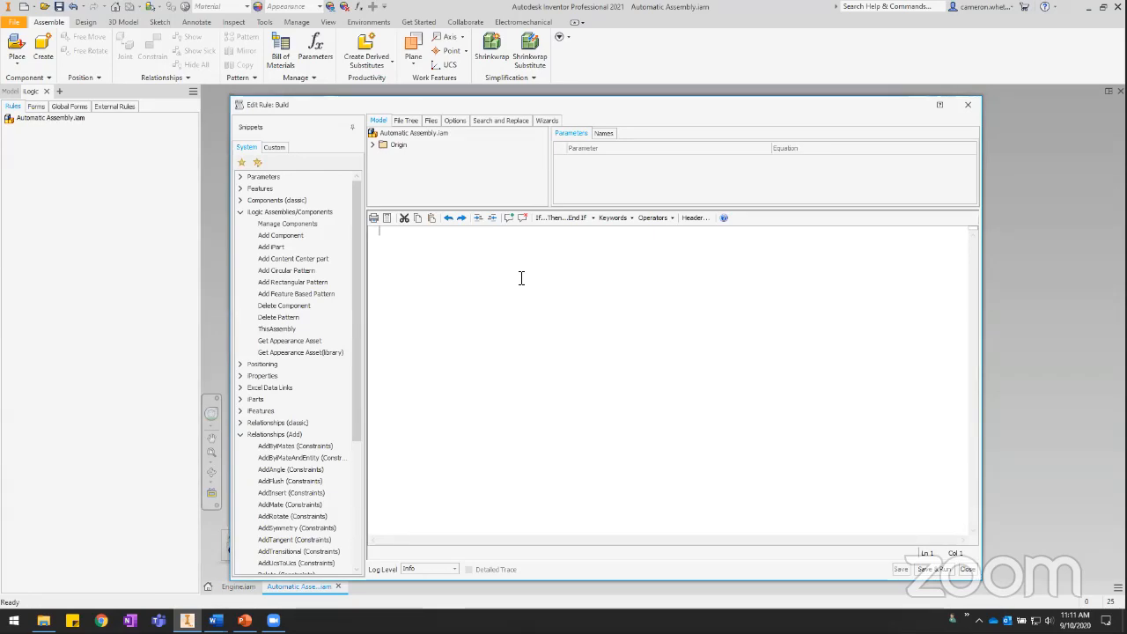
Copy the Engine Mount folder's path in File Explorer and return to the rule editor
left_click(43, 620)
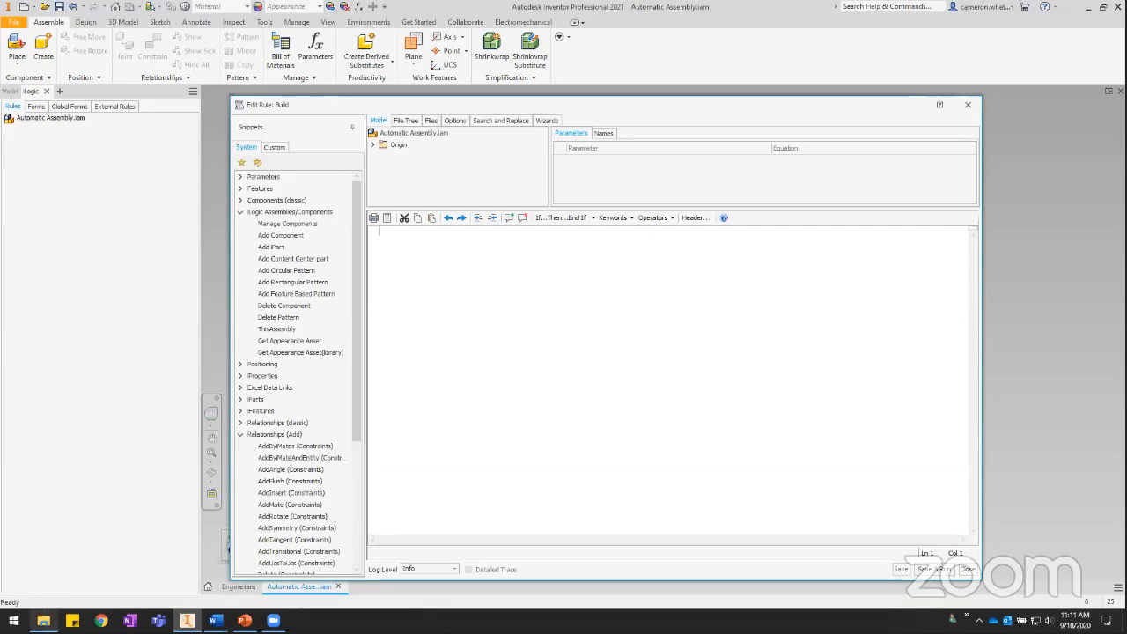
left_click(458, 219)
double_click(429, 266)
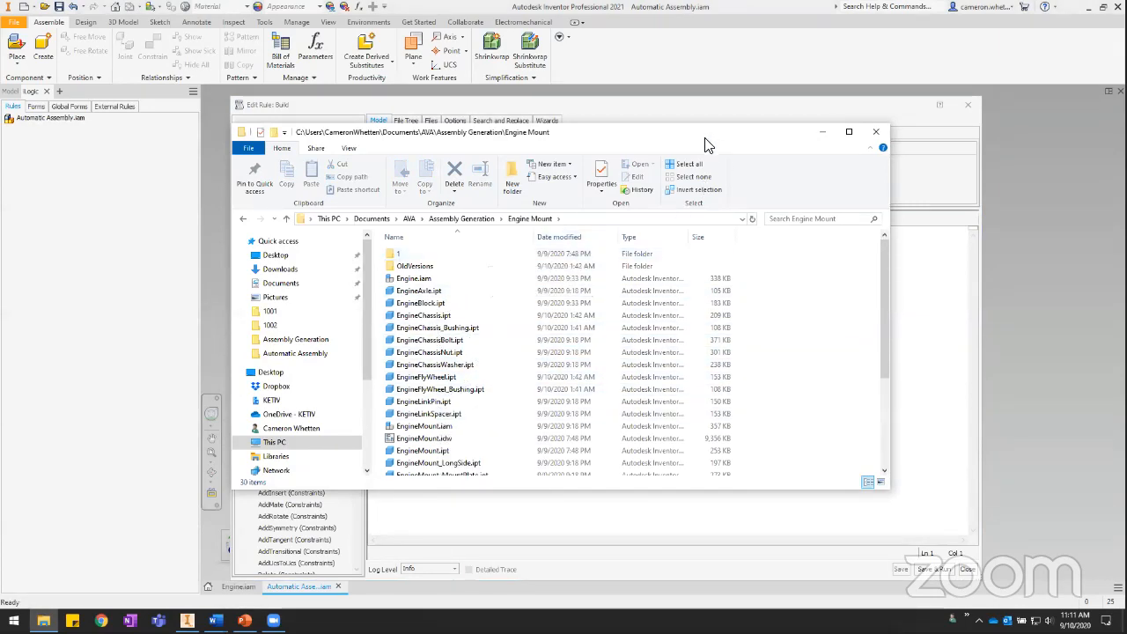
left_click_drag(705, 135, 712, 159)
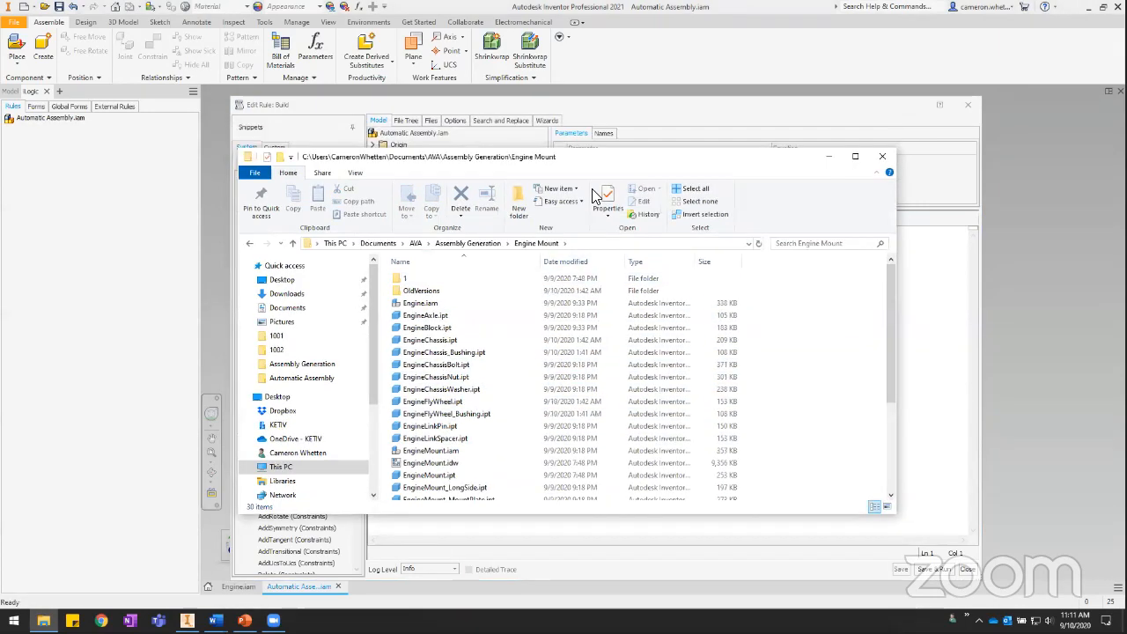
left_click(588, 246)
key("ctrl+c")
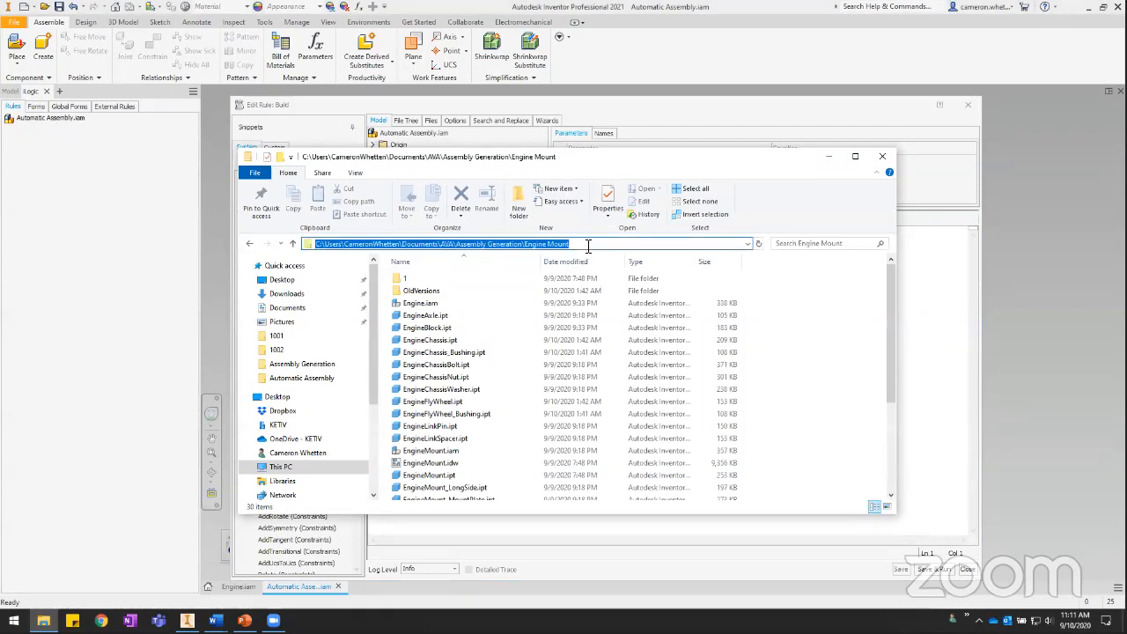
left_click(654, 111)
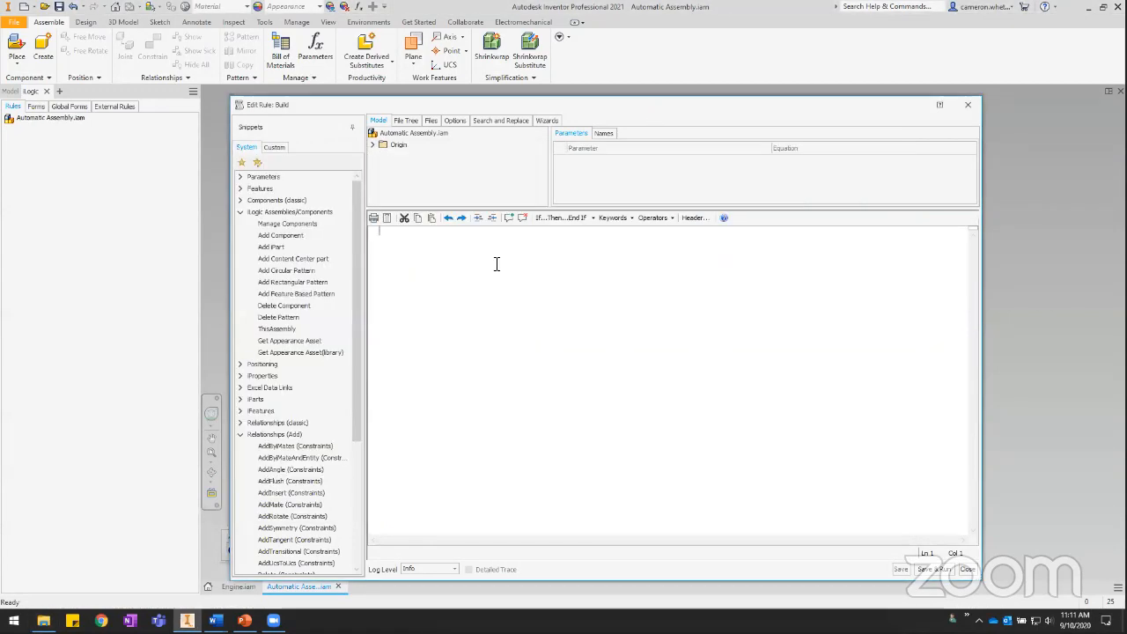
Declare partsFolder as String in the rule and assign it the copied Engine Mount folder path in quotes
type("Dim partsFolder")
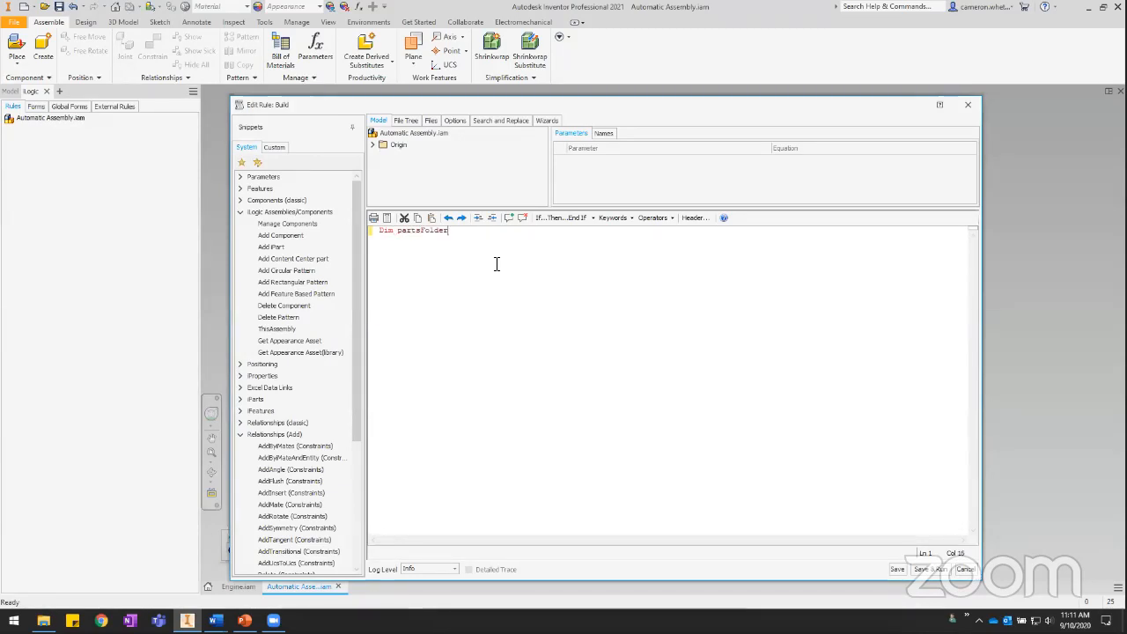
type(" as string")
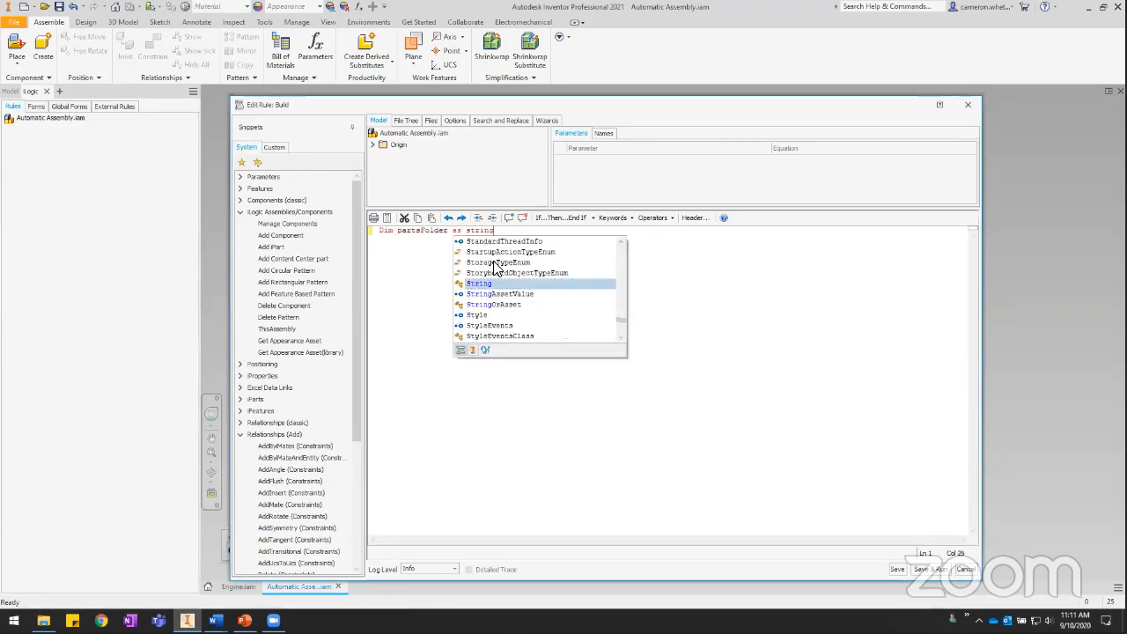
type(" = \"\"")
key("Left")
key("ctrl+v")
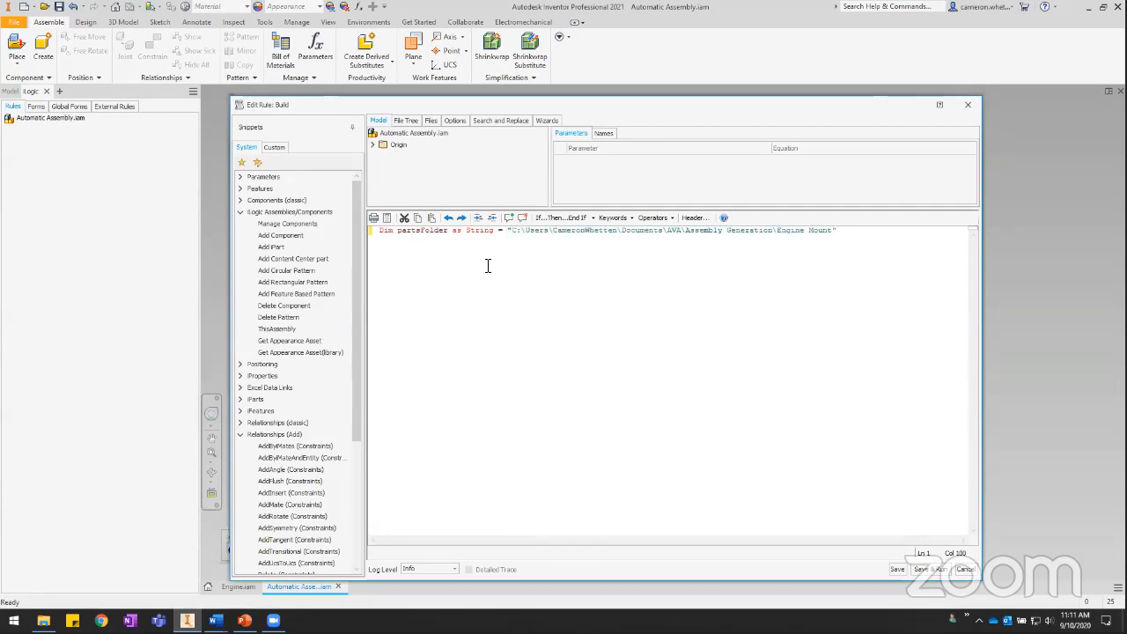
Add the comment 'Place chassis below the partsFolder declaration, separated by a blank line
key("End")
key("Return")
key("Up")
key("Up")
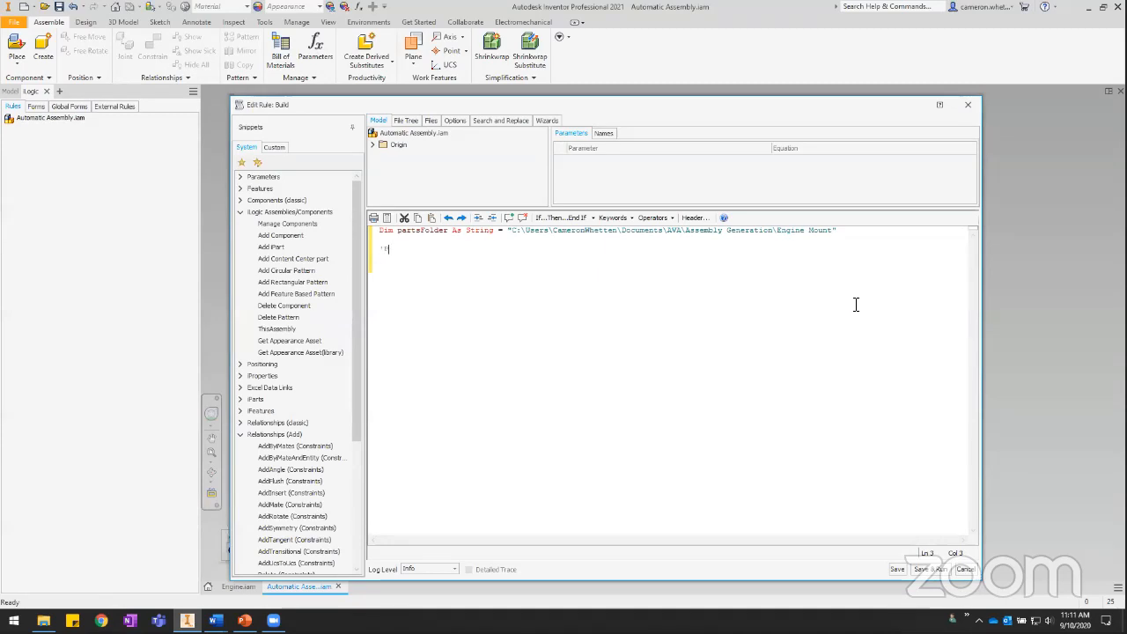
type("'Place chassis")
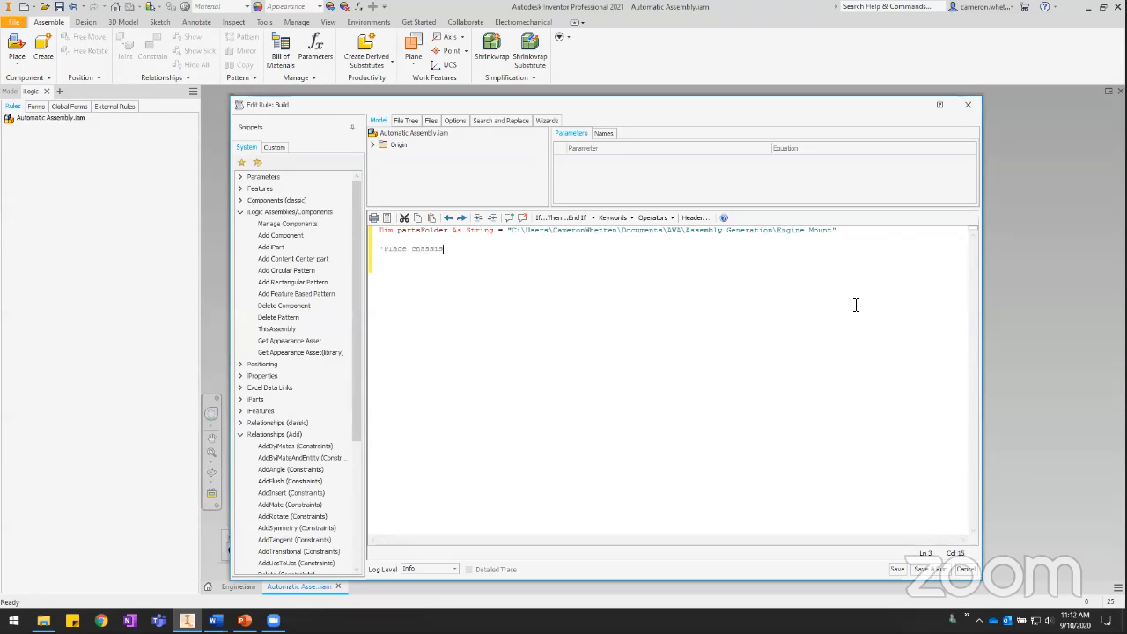
key("Return")
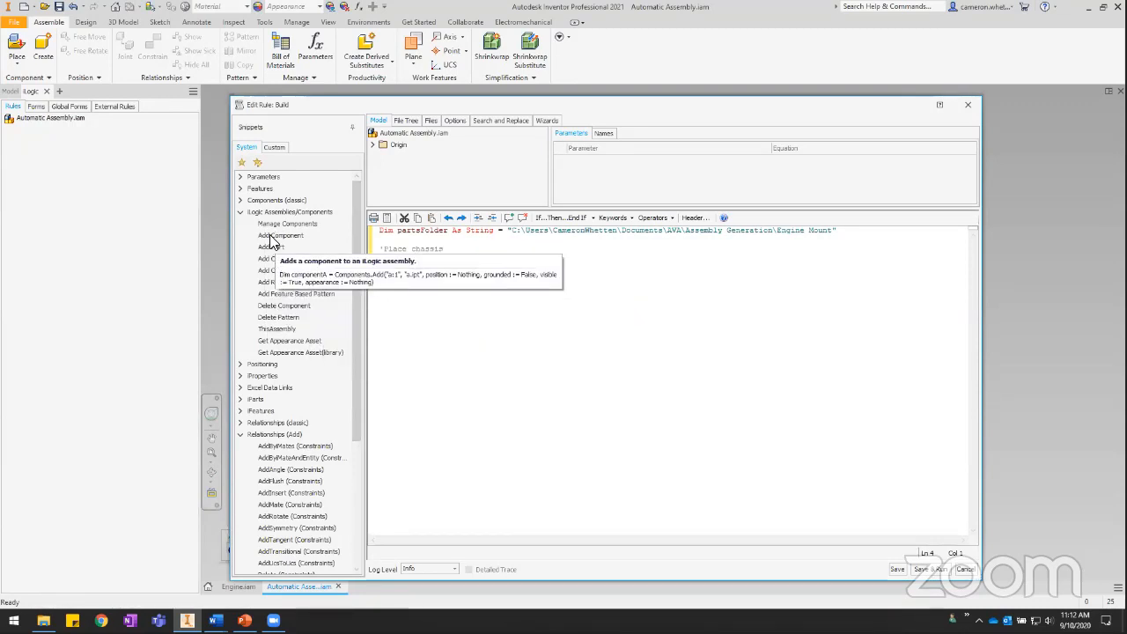
Insert the Add Component snippet under the comment and rename its variable to chassisComp
double_click(271, 236)
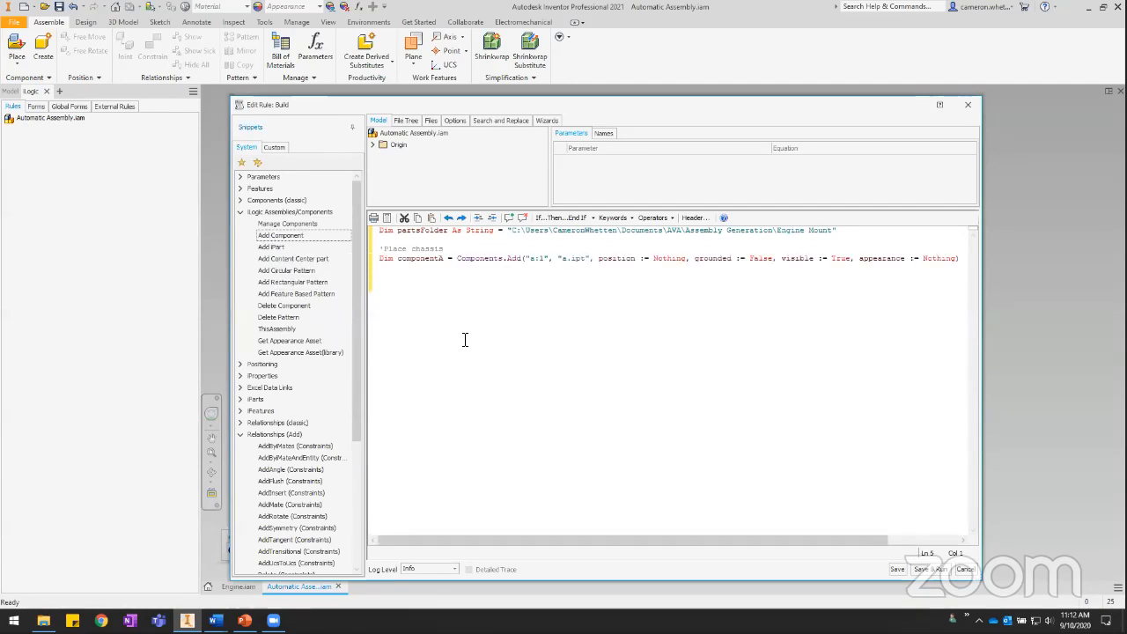
double_click(423, 258)
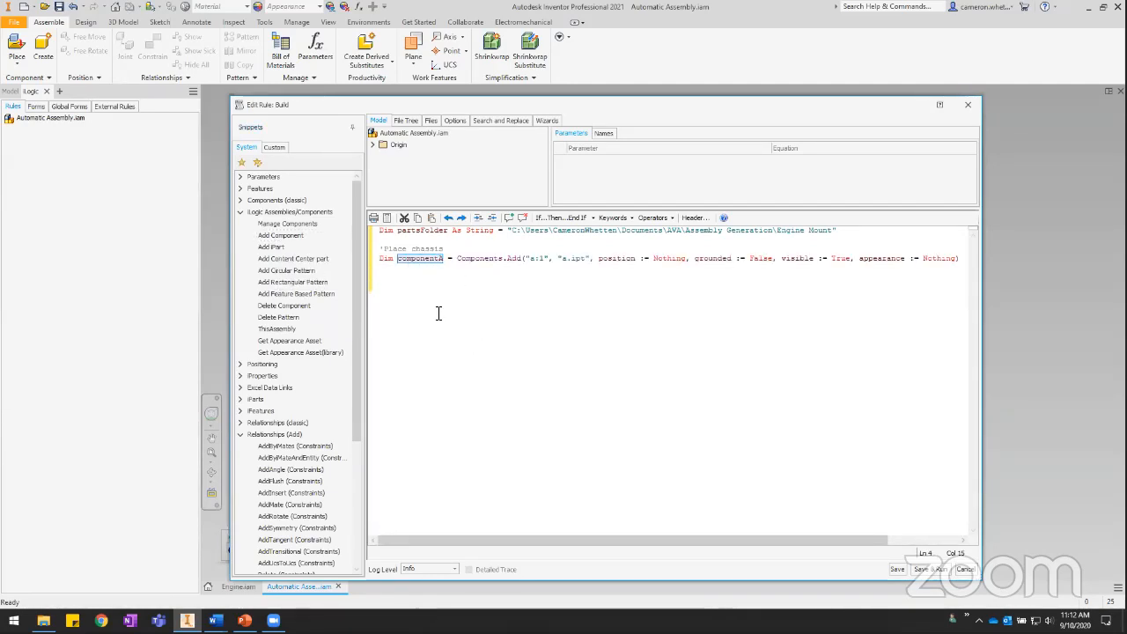
type("chassisCo")
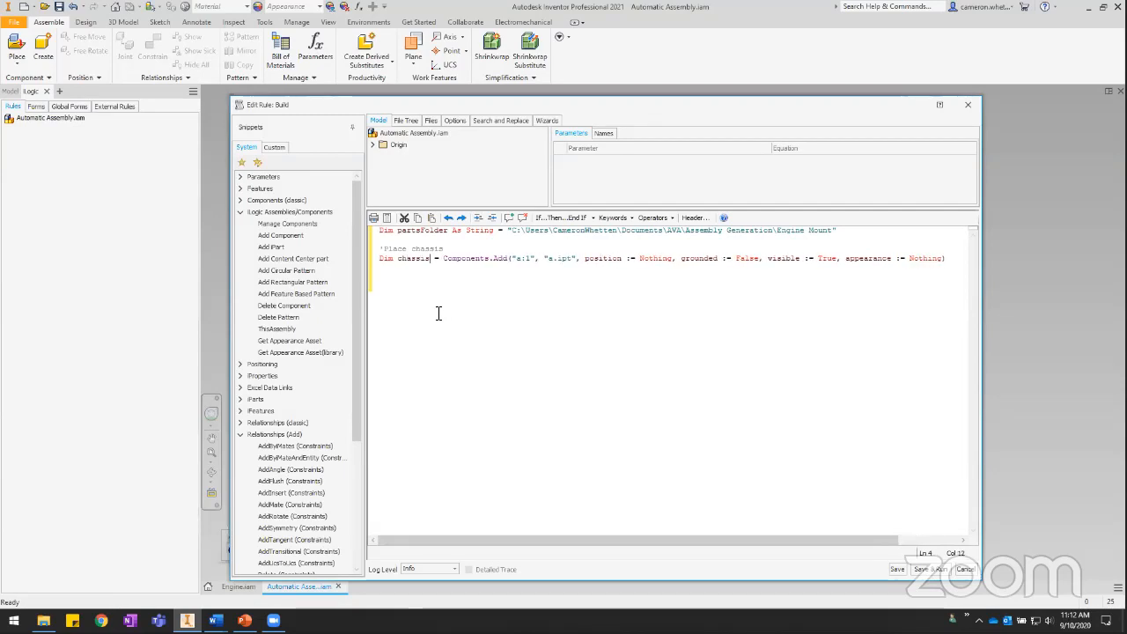
type("mp")
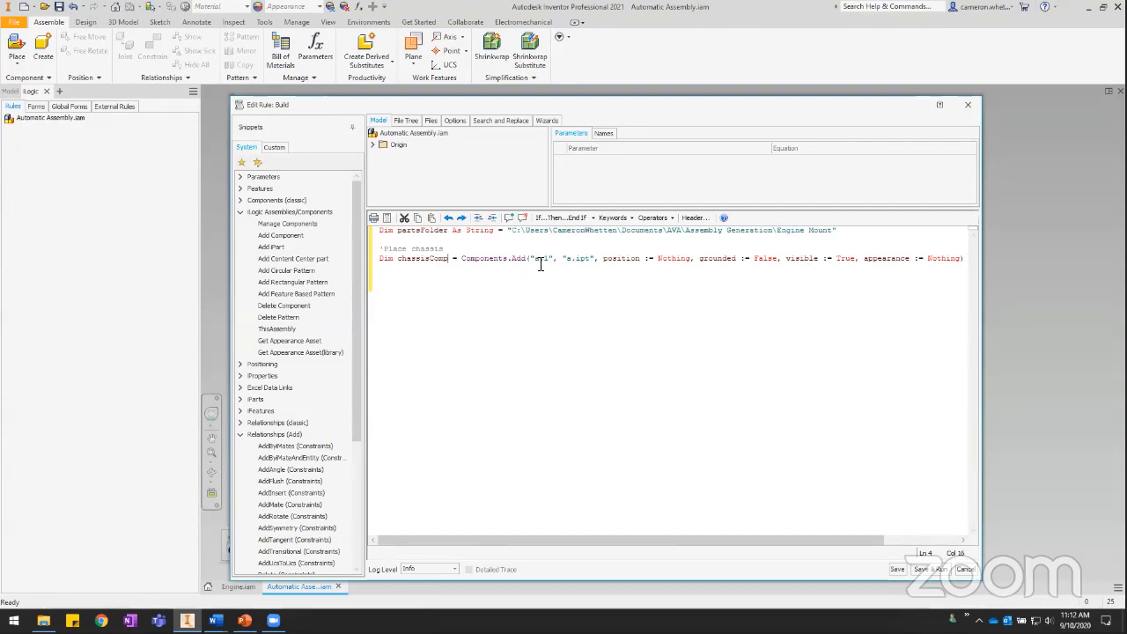
Highlight the placeholder component name "a:1" in the Components.Add call
left_click(570, 259)
left_click_drag(573, 263, 548, 263)
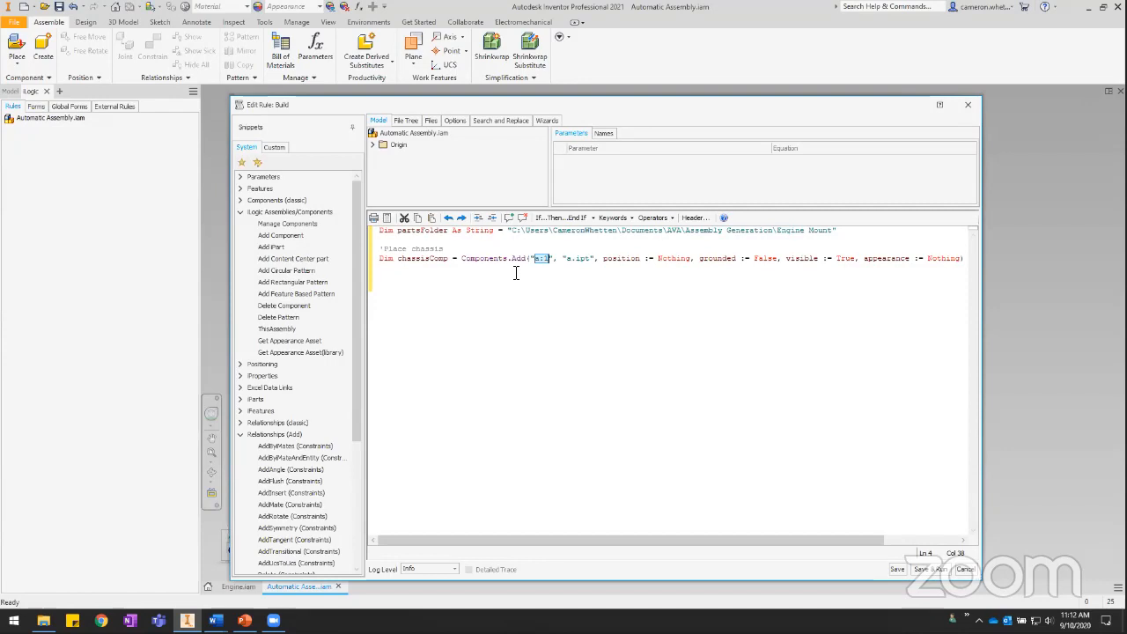
mouse_move(520, 260)
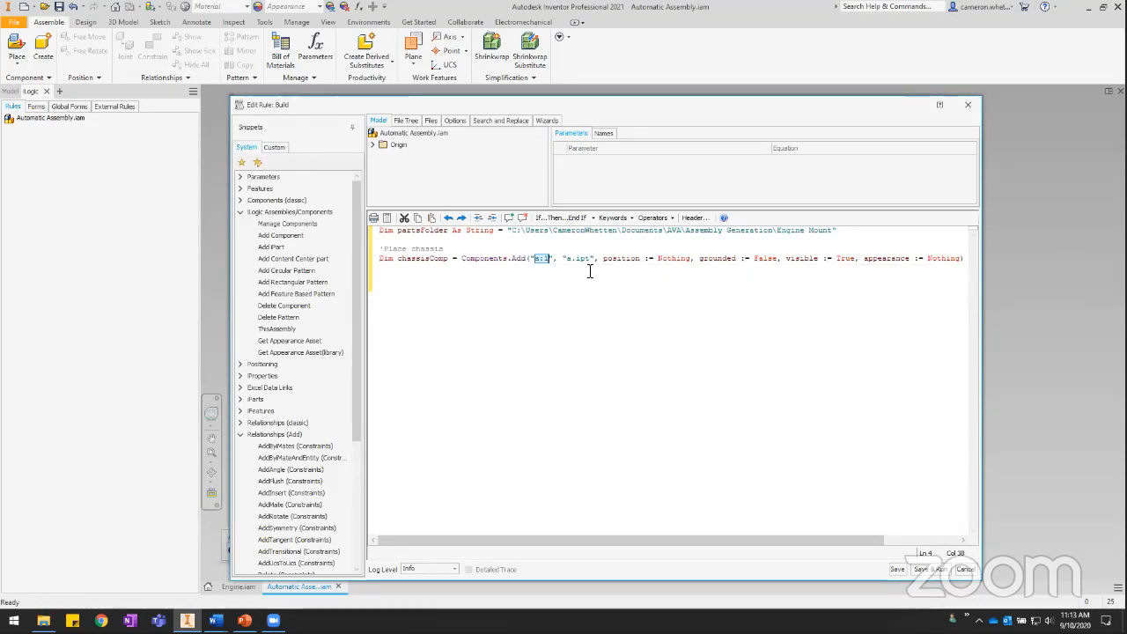
Open the iLogic online help and review the topics under About Functions for Rules in iLogic
left_click(723, 220)
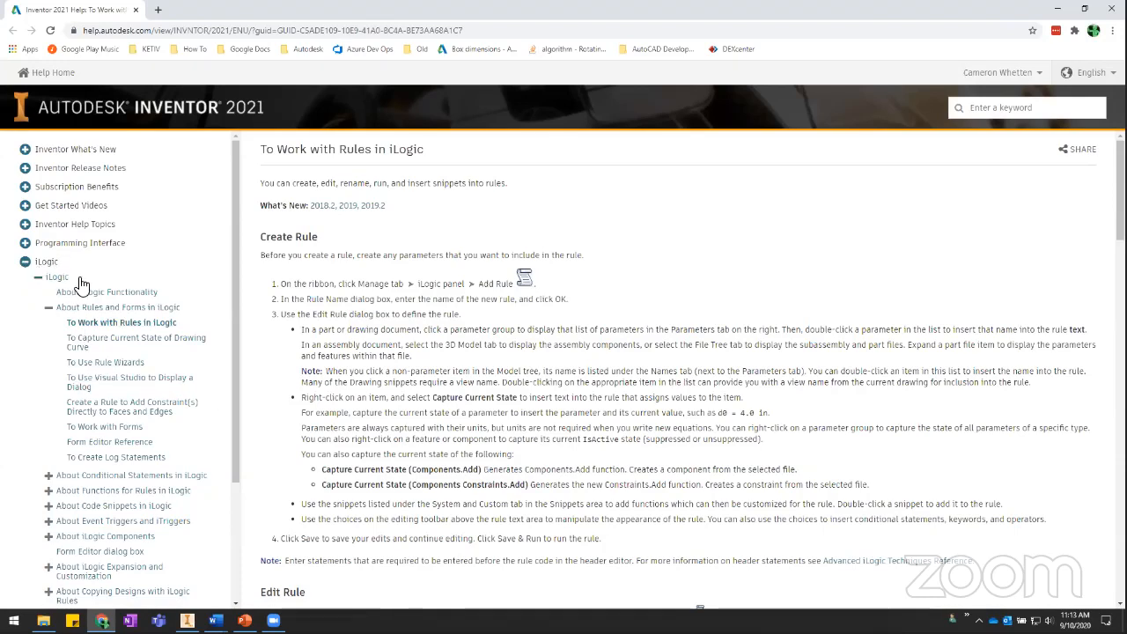
left_click_drag(234, 294, 234, 366)
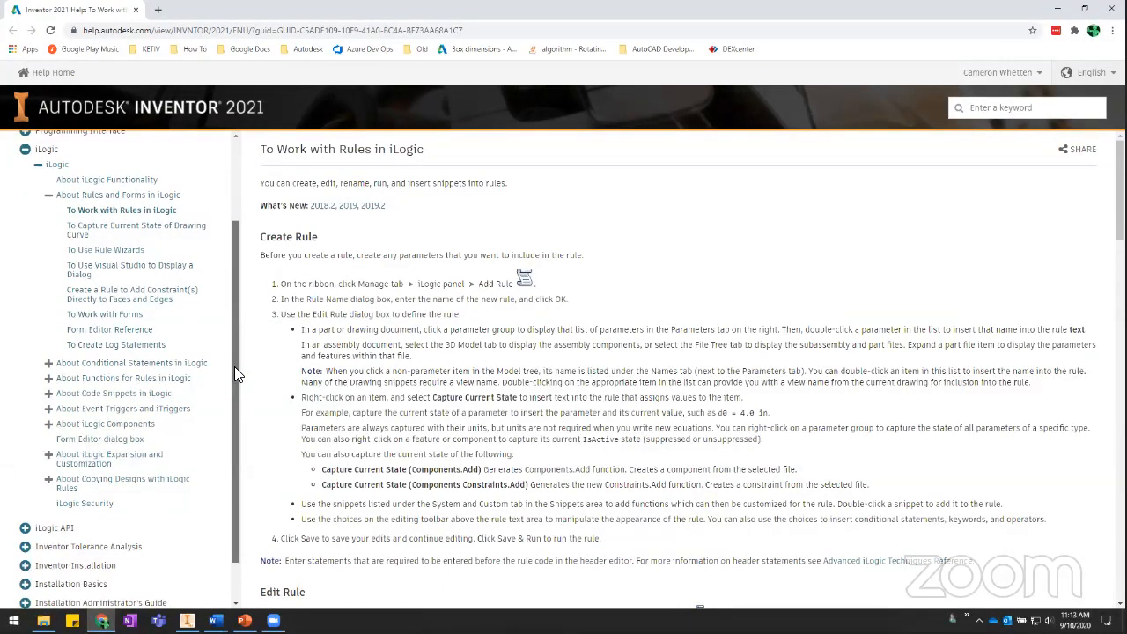
left_click(119, 377)
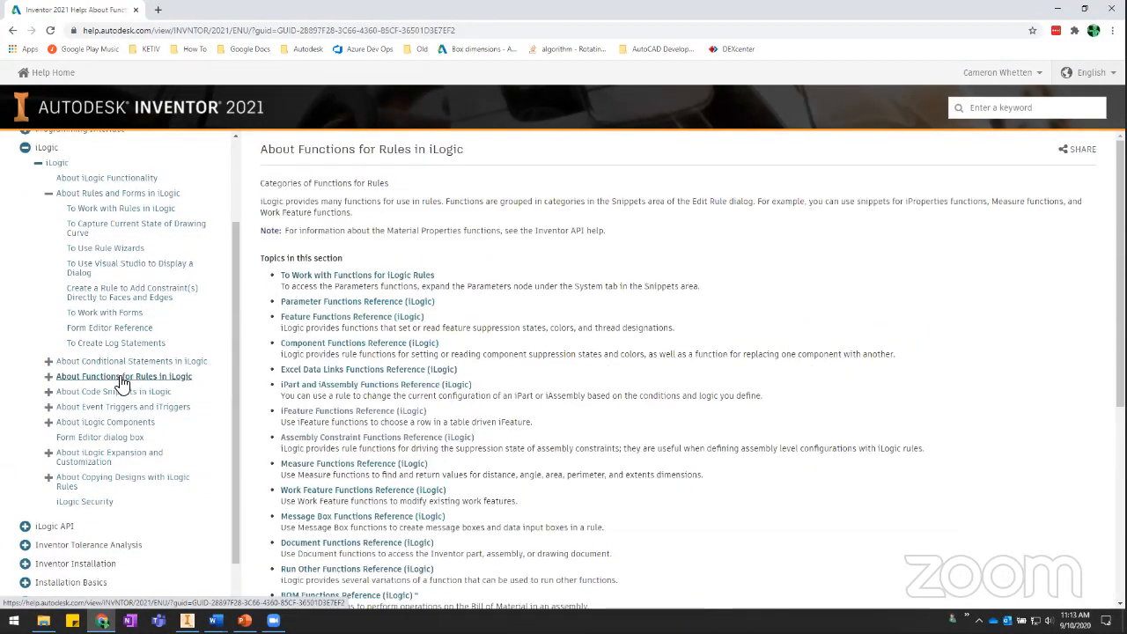
scroll(410, 374, "down", 3)
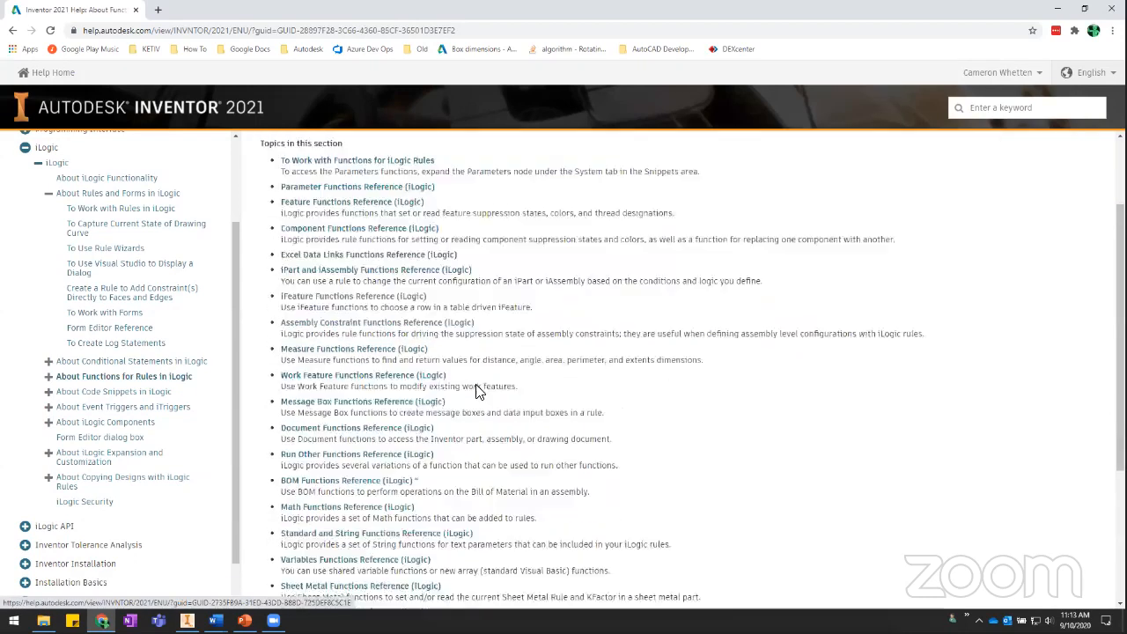
scroll(490, 527, "up", 1)
scroll(457, 519, "up", 1)
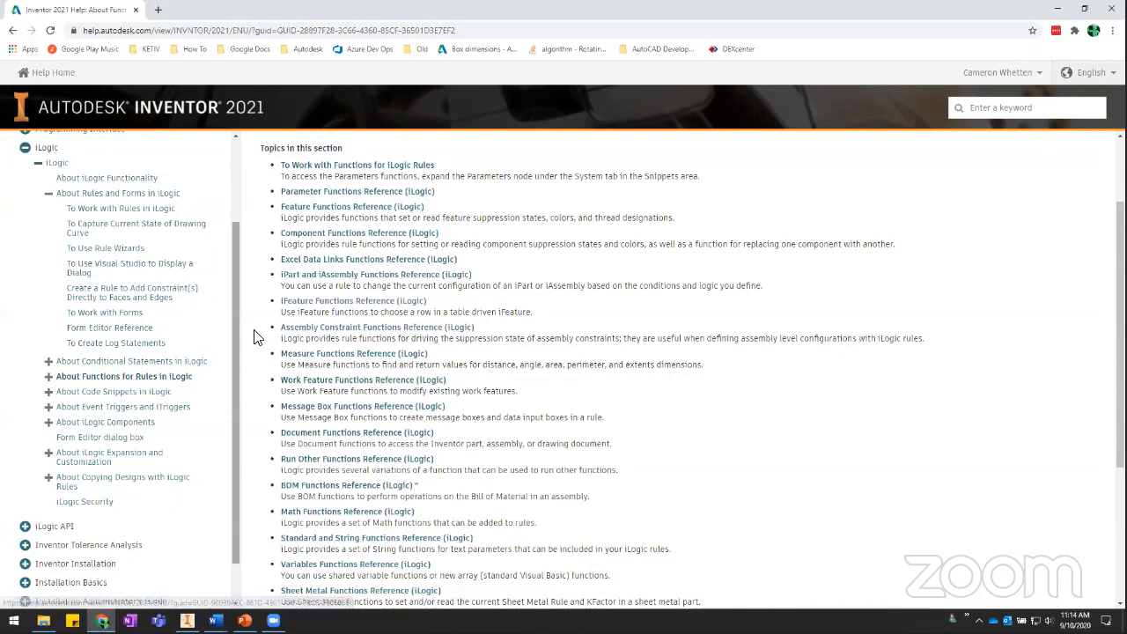
Browse the interfaces listed under Autodesk.iLogic.Interfaces in the help's iLogic API section
left_click_drag(234, 280, 234, 316)
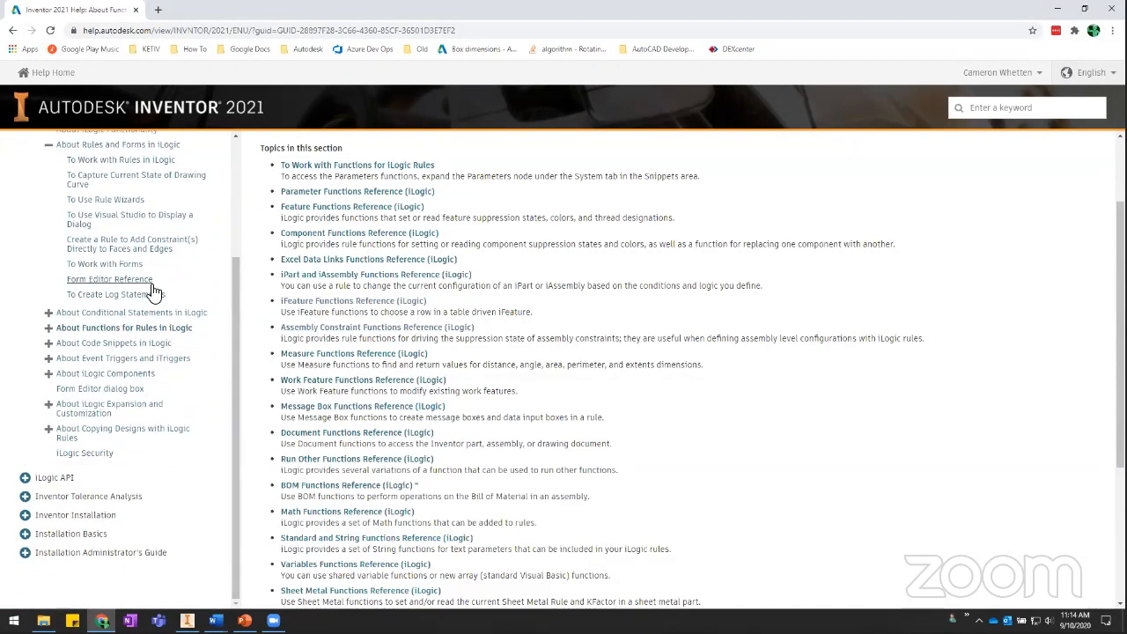
left_click(27, 482)
scroll(151, 489, "down", 2)
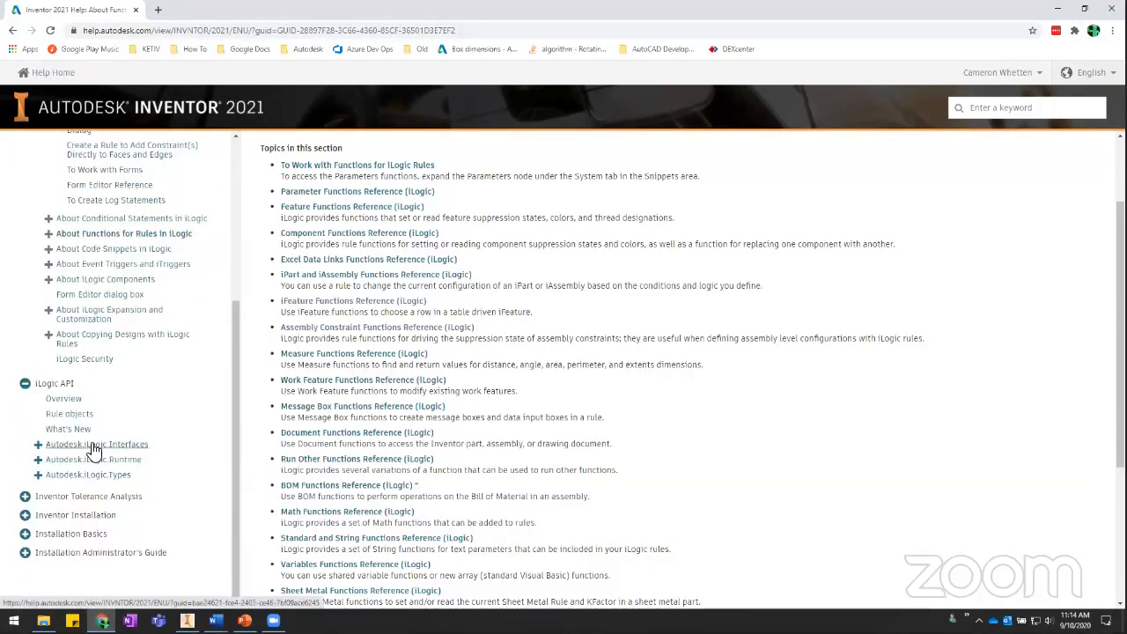
left_click(92, 444)
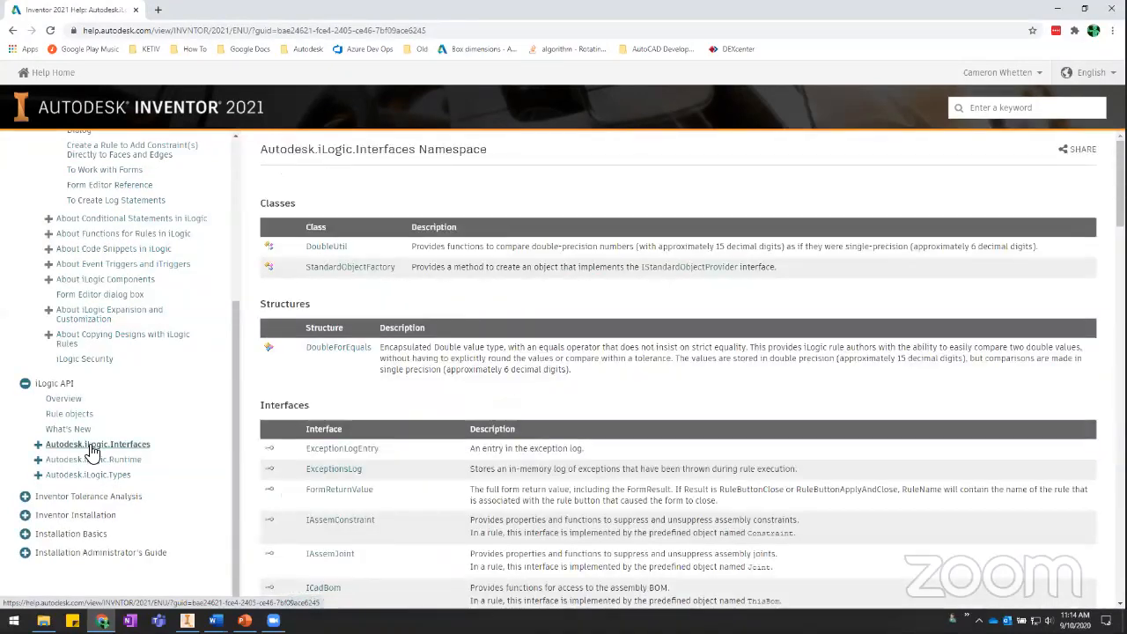
left_click(38, 444)
left_click_drag(233, 308, 227, 378)
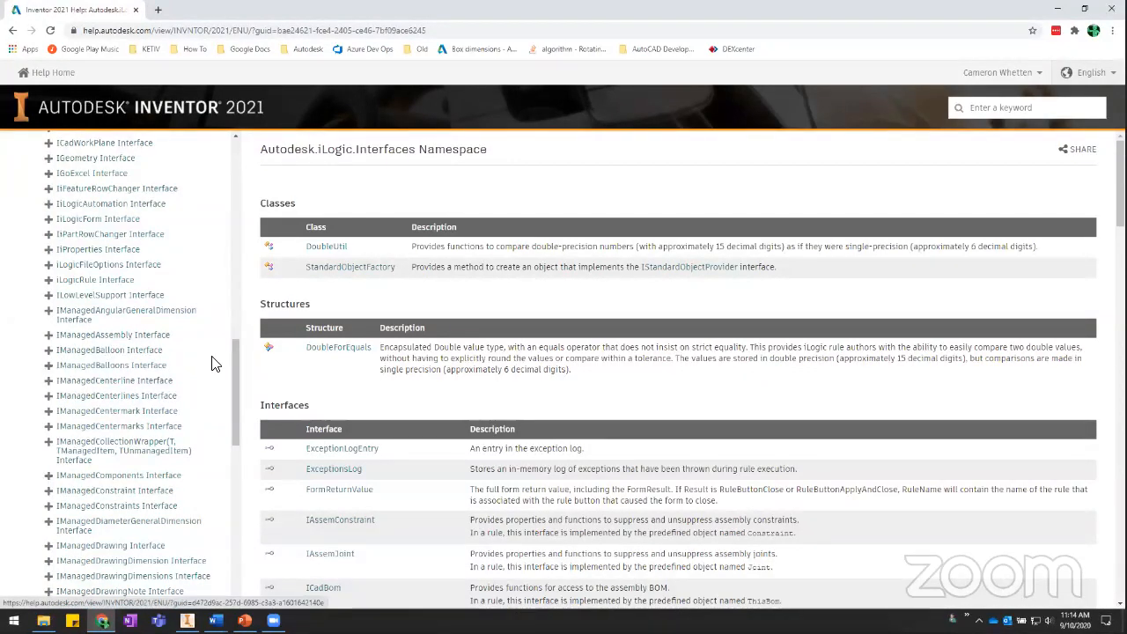
left_click_drag(236, 356, 234, 470)
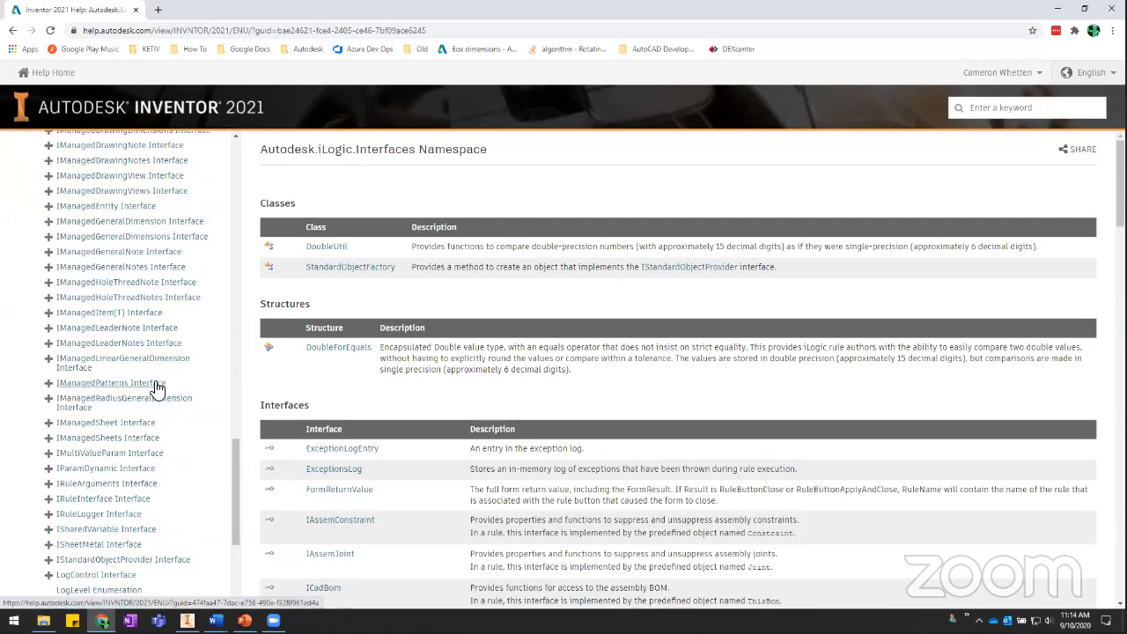
left_click_drag(231, 453, 234, 345)
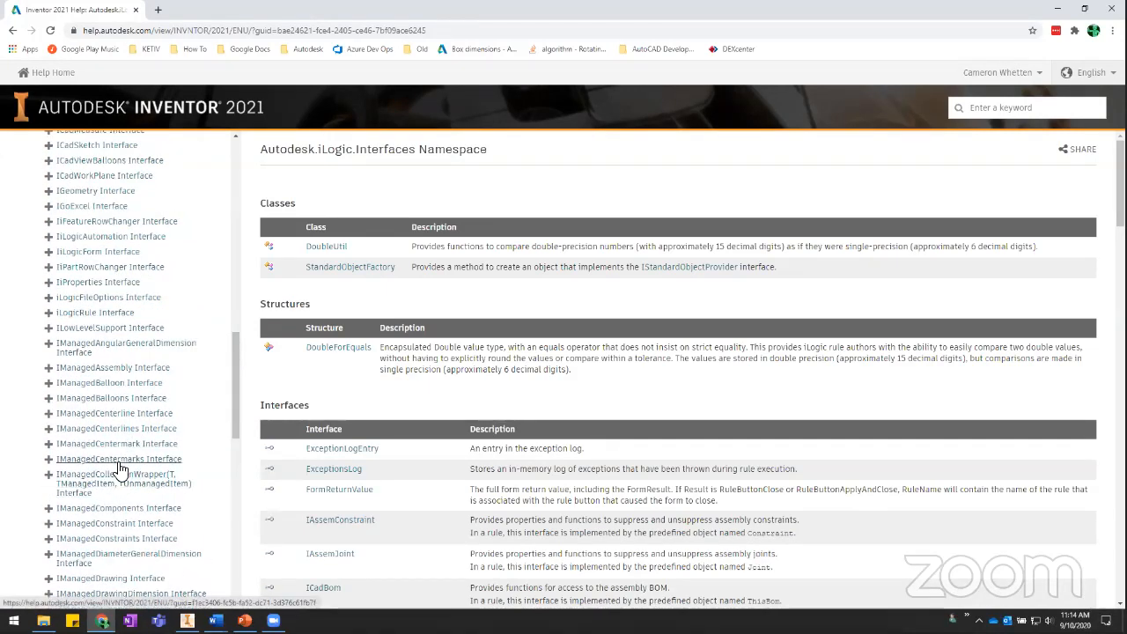
scroll(132, 479, "down", 1)
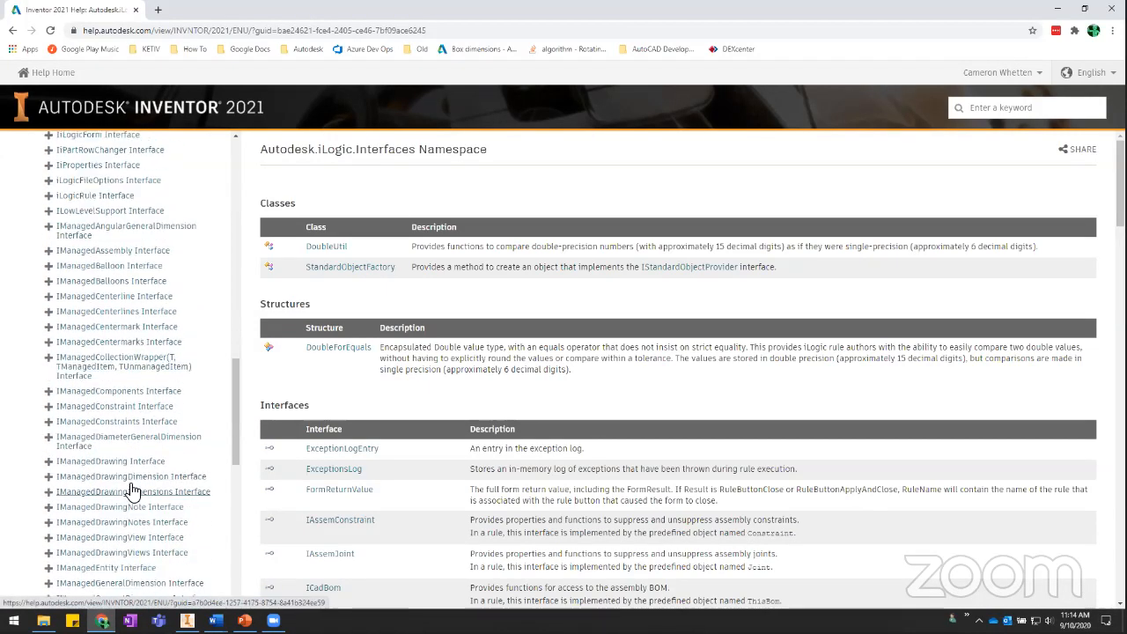
Open the Add method of the IManagedComponents interface and review its syntax and parameter descriptions
left_click(49, 393)
left_click(130, 393)
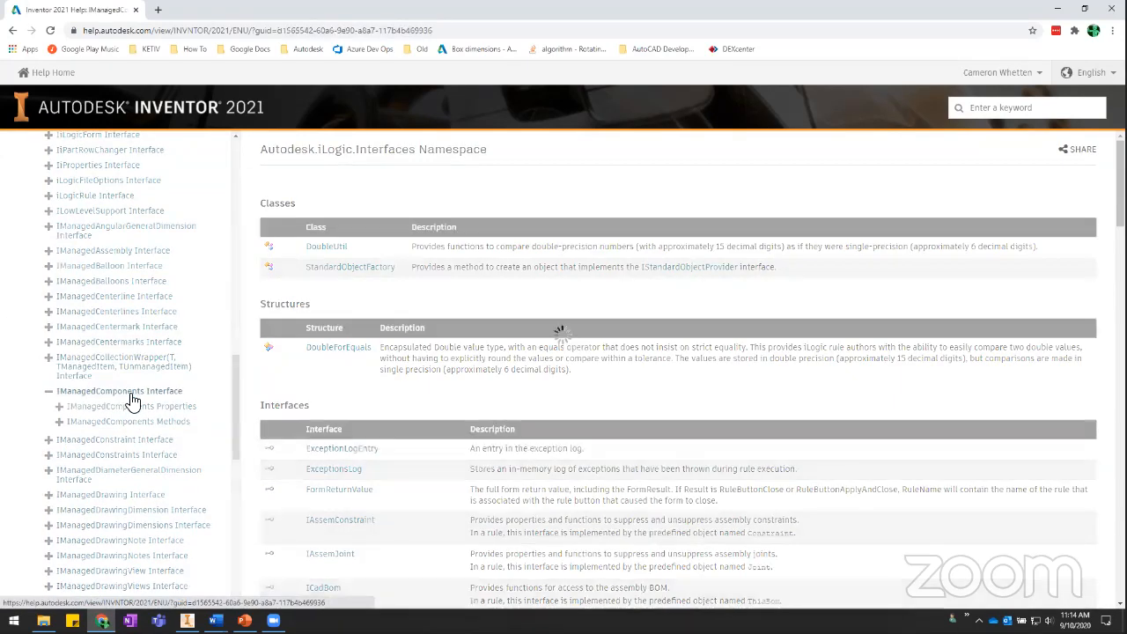
scroll(372, 440, "down", 3)
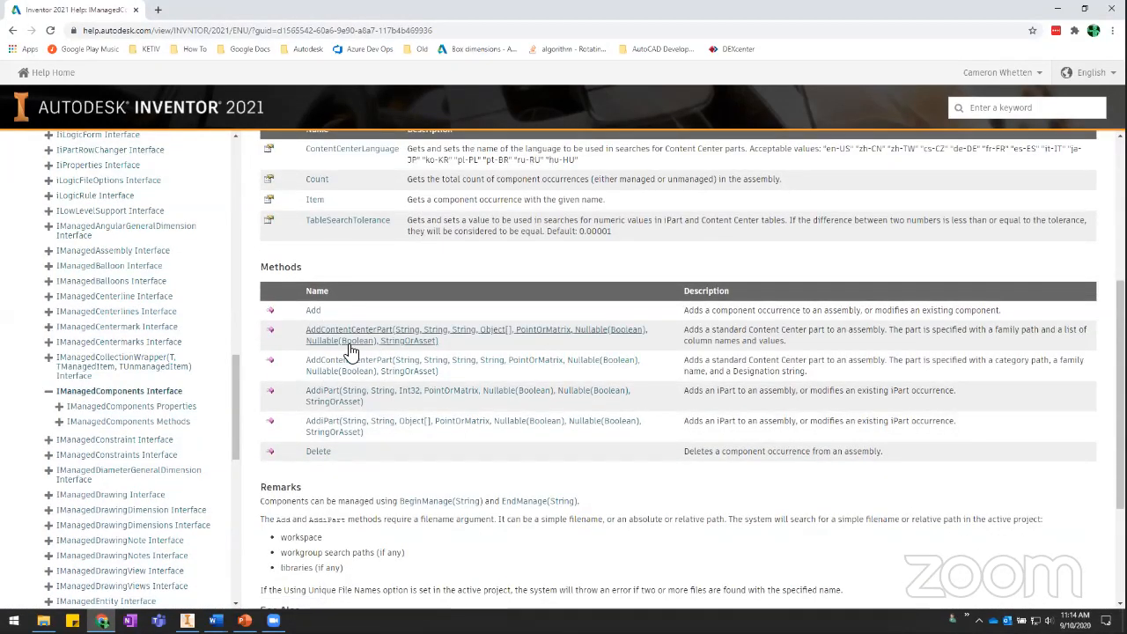
left_click(315, 313)
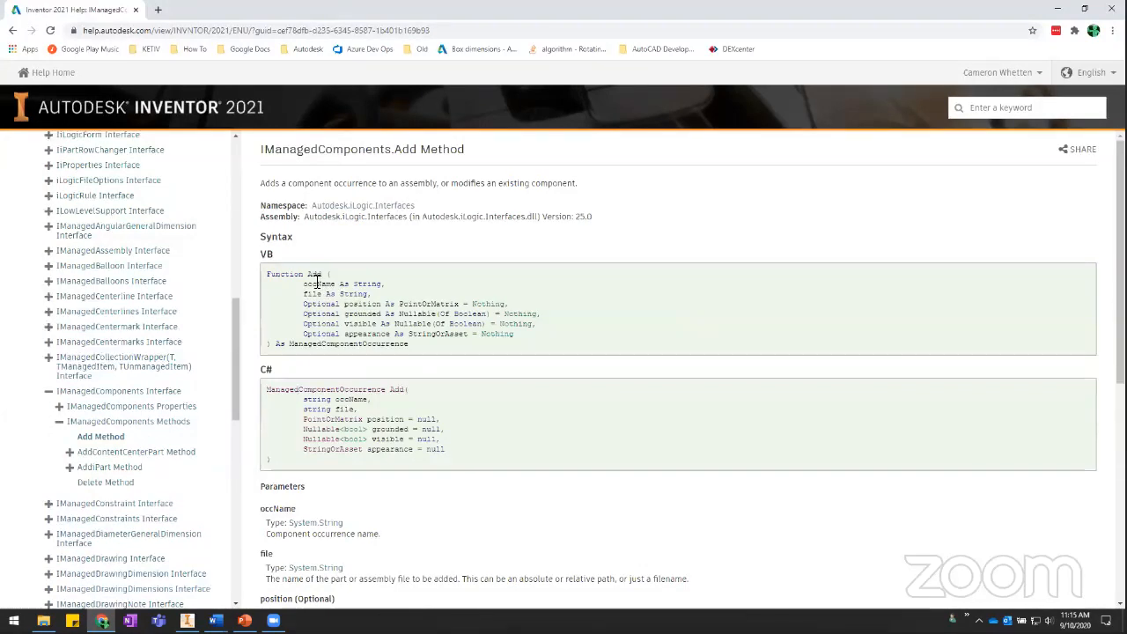
left_click_drag(304, 284, 519, 340)
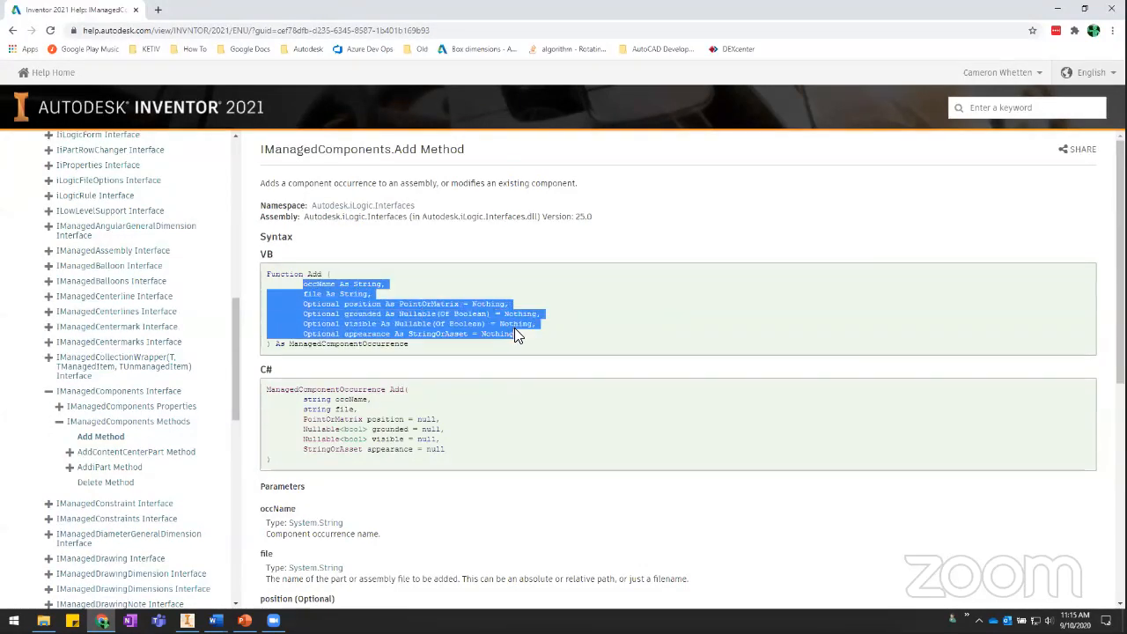
left_click(520, 341)
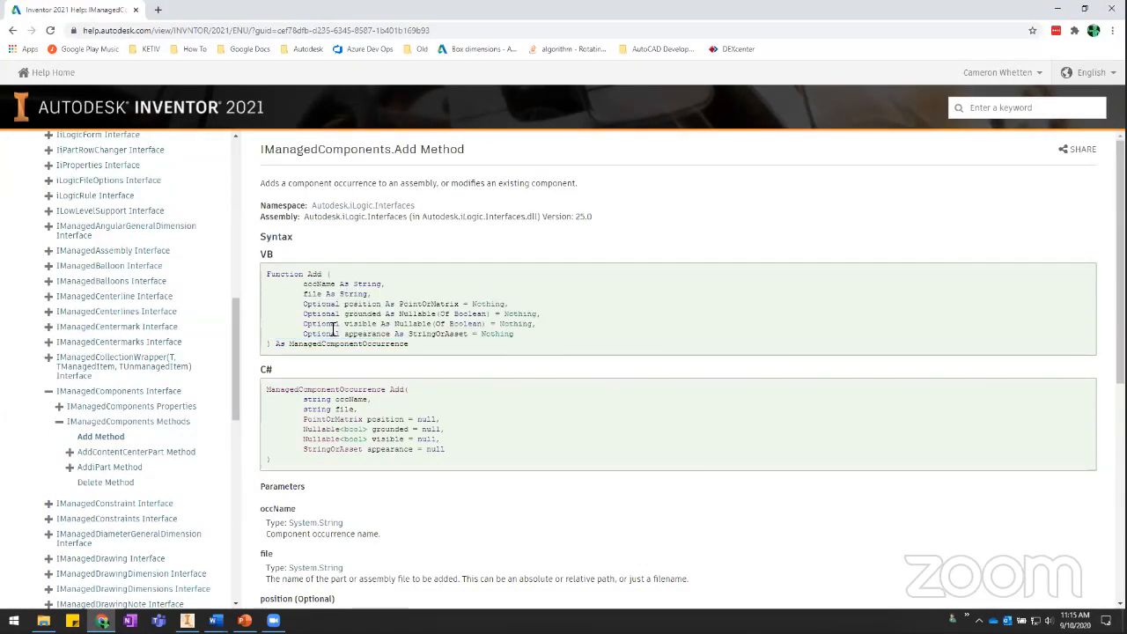
scroll(395, 375, "down", 4)
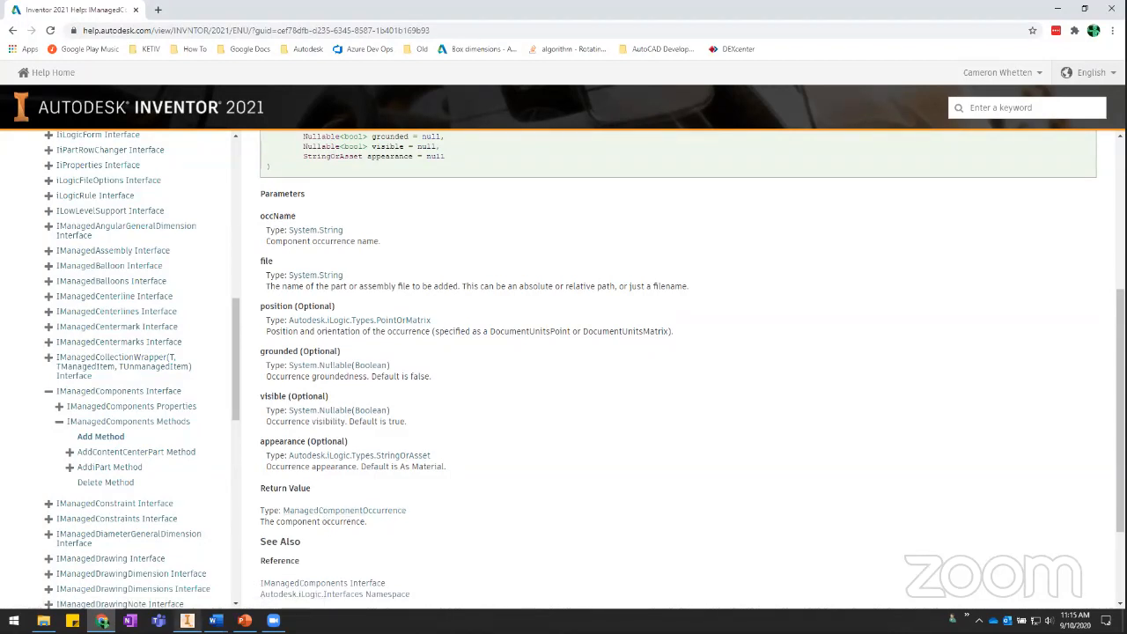
Switch back to Inventor and replace the component name in the Components.Add call with "_Chassis"
left_click(187, 619)
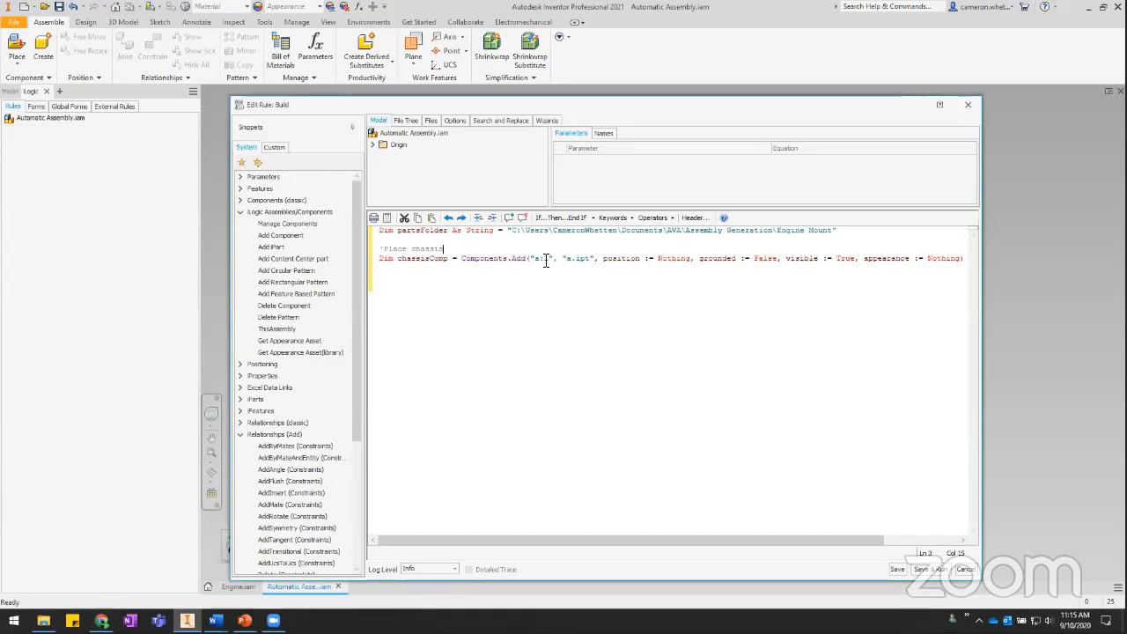
left_click_drag(535, 258, 550, 263)
type("_Chassis")
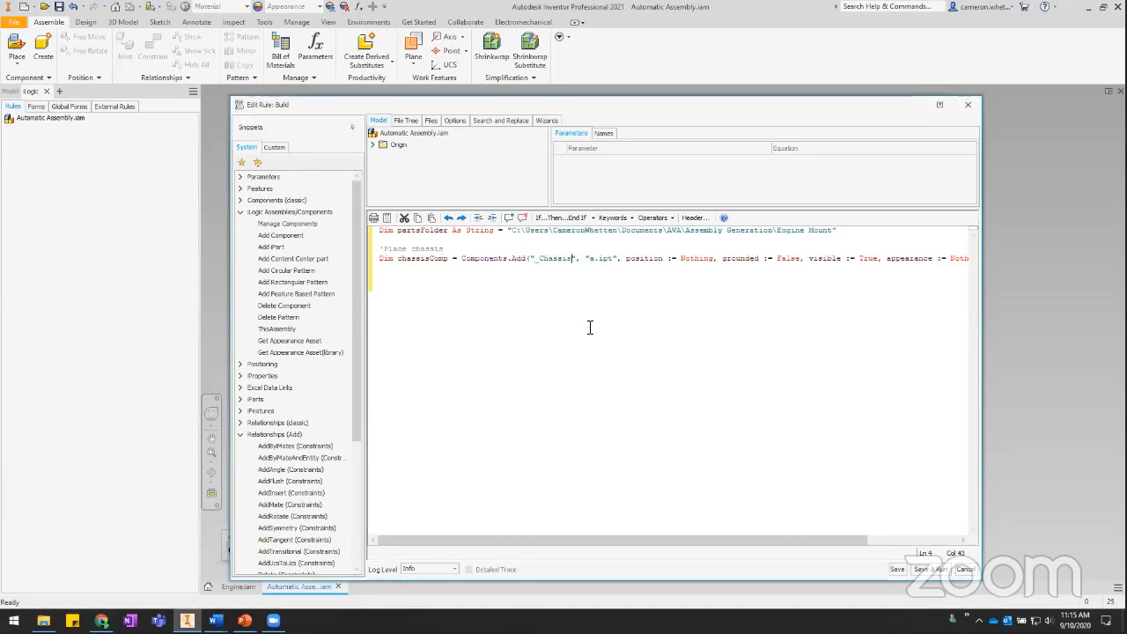
left_click(537, 264)
left_click_drag(540, 264, 570, 258)
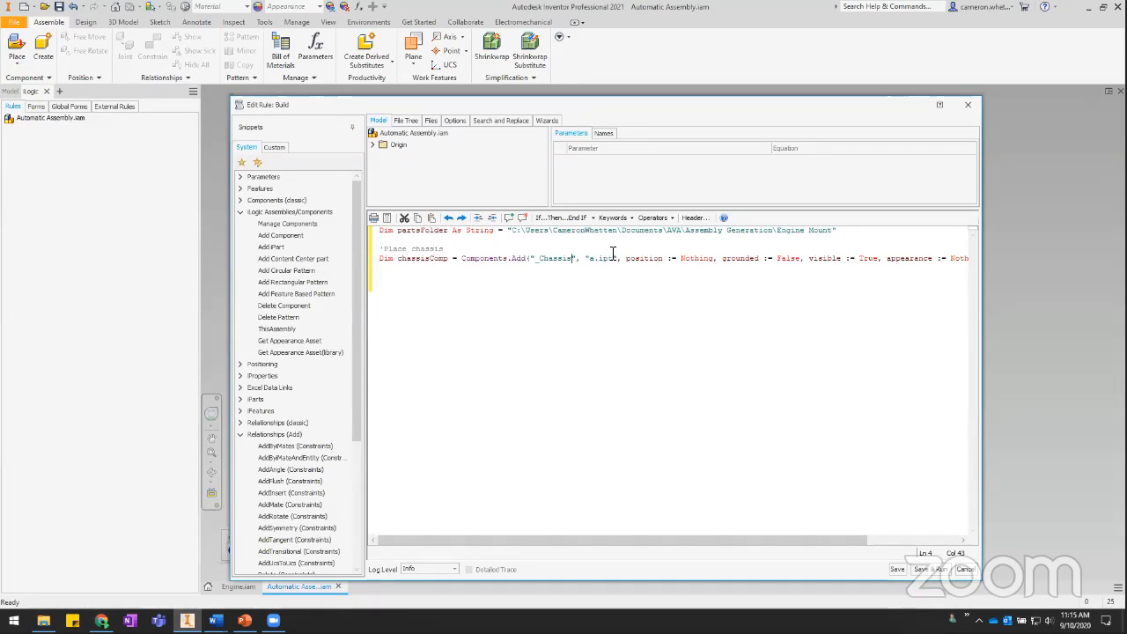
Insert the partsFolder variable and an & operator before the "a.ipt" file argument in the Components.Add call
left_click_drag(595, 260, 619, 262)
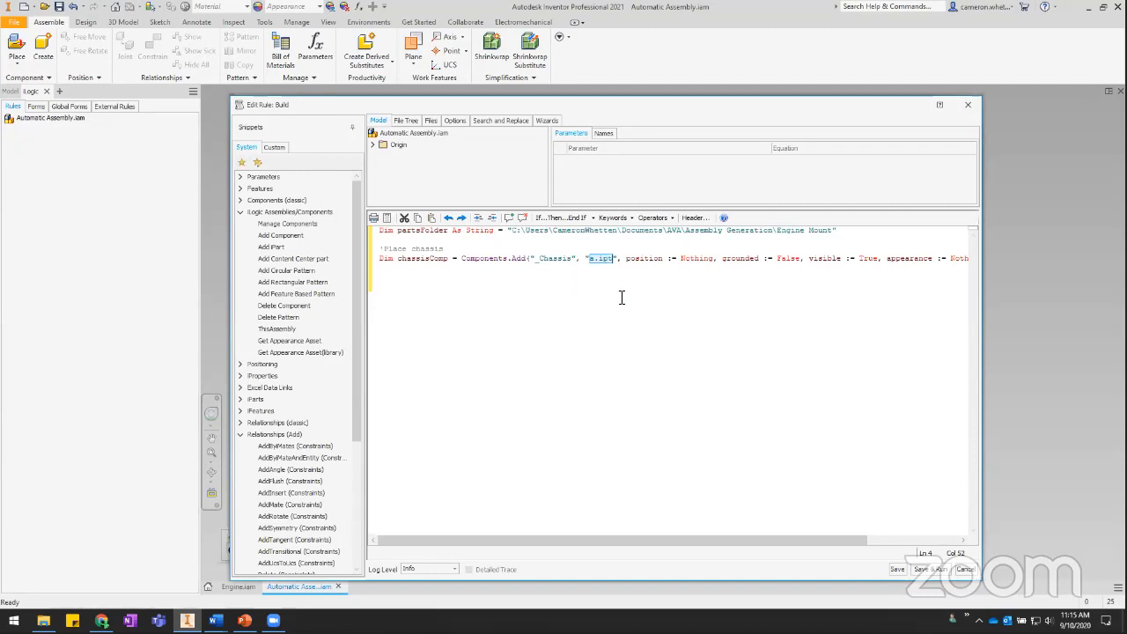
double_click(435, 231)
key("ctrl+c")
left_click(584, 259)
key("ctrl+v")
type("&")
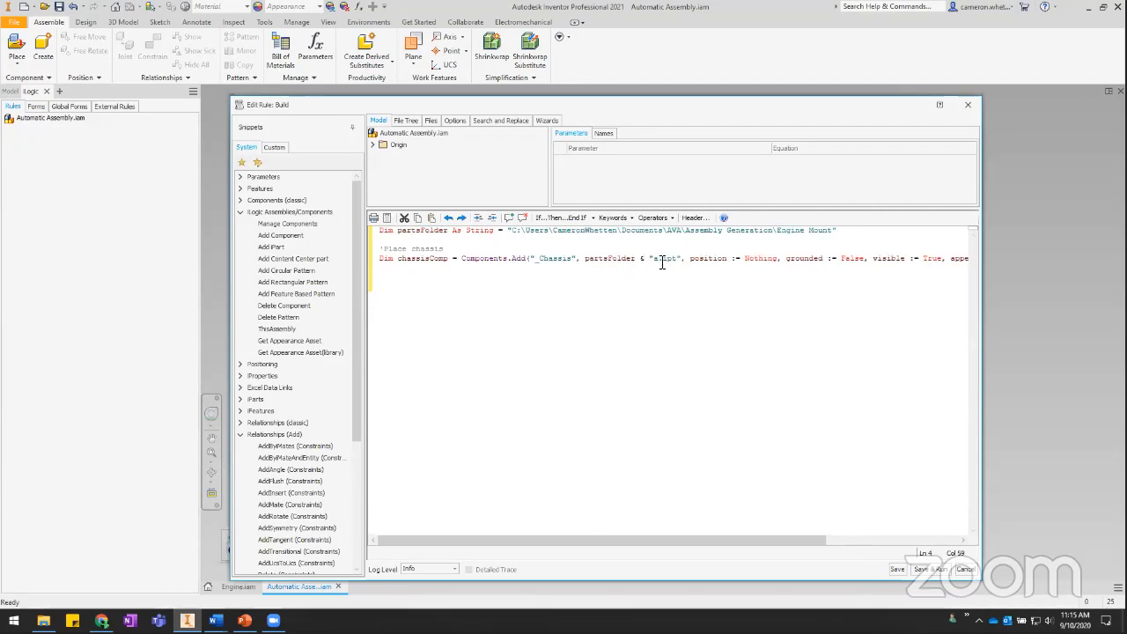
Change the file argument to "\EngineChassis.ipt", copying the part name from the Engine Mount folder in File Explorer
left_click(43, 620)
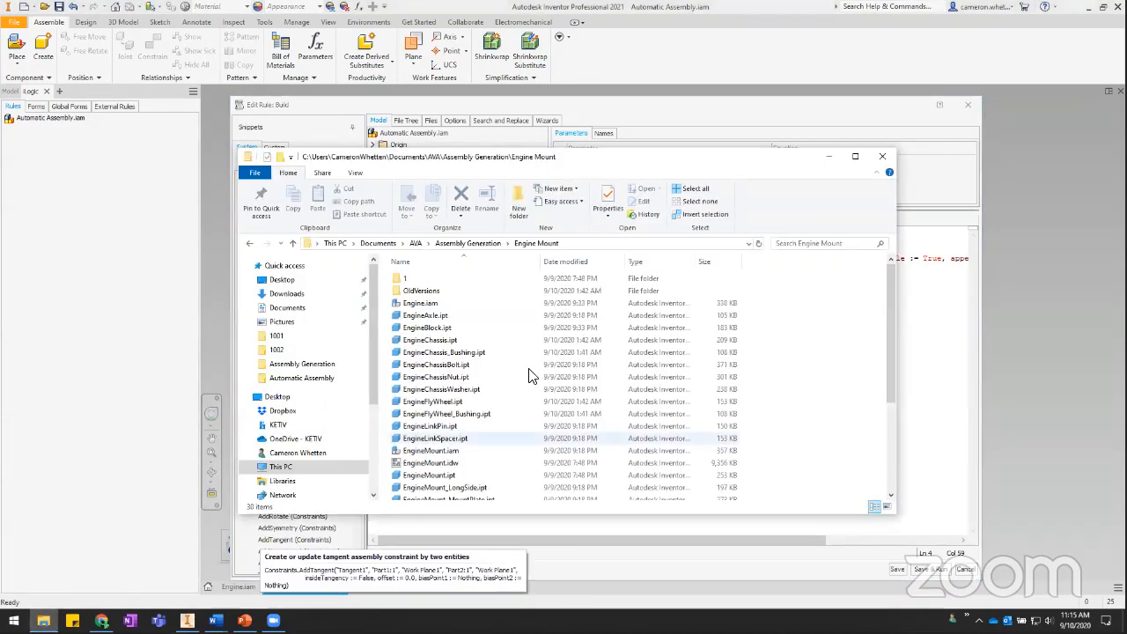
left_click(429, 342)
left_click(429, 342)
key("ctrl+c")
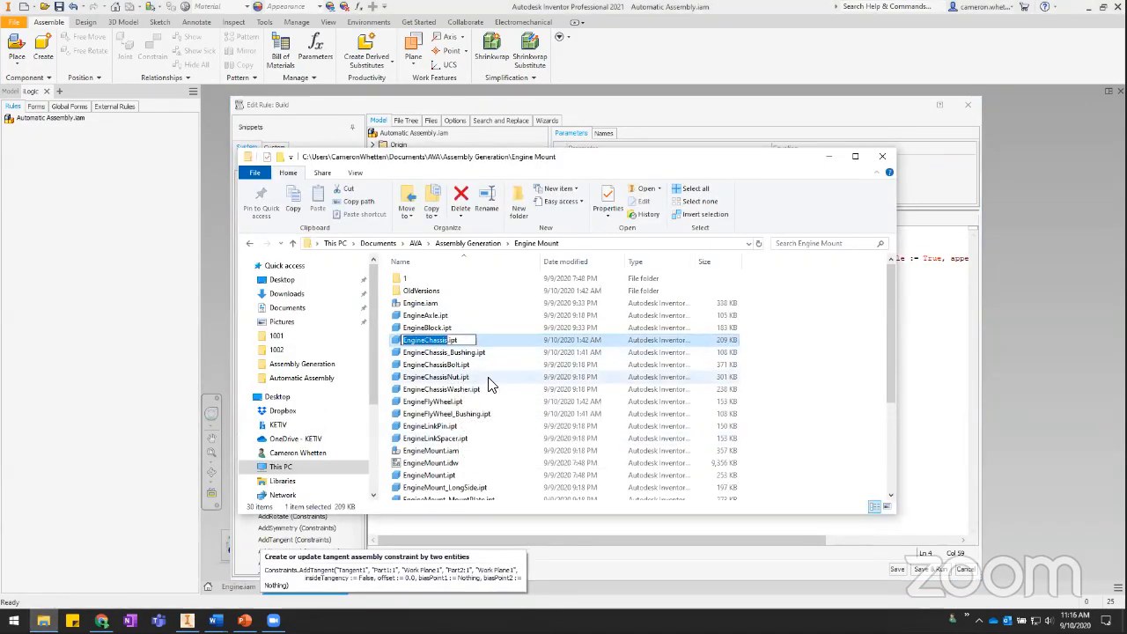
key("Escape")
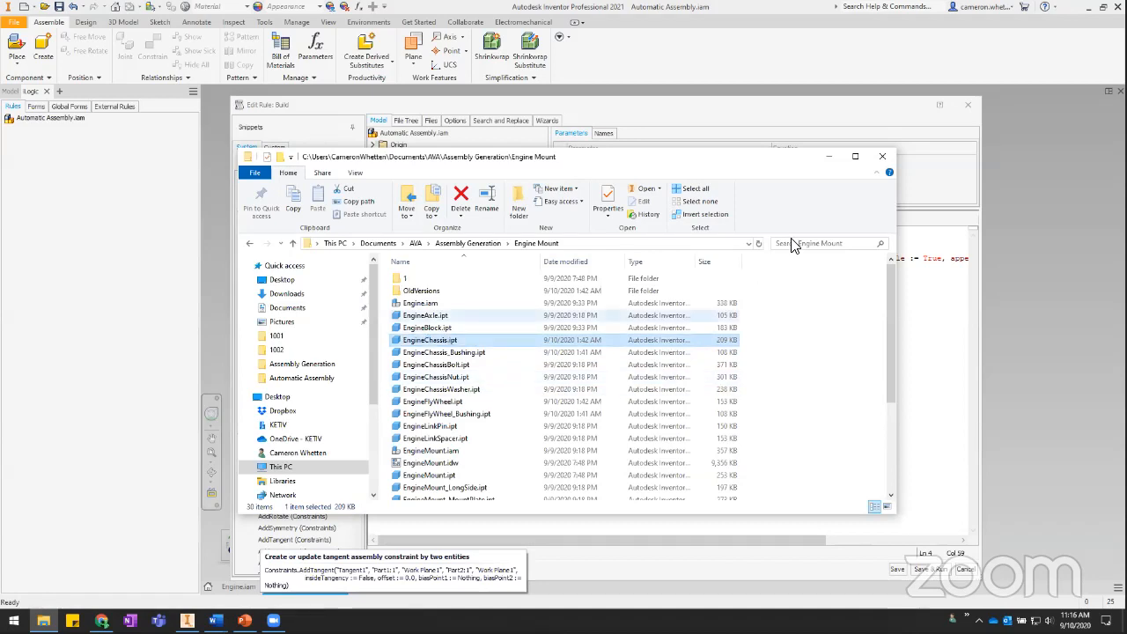
left_click(778, 104)
double_click(657, 258)
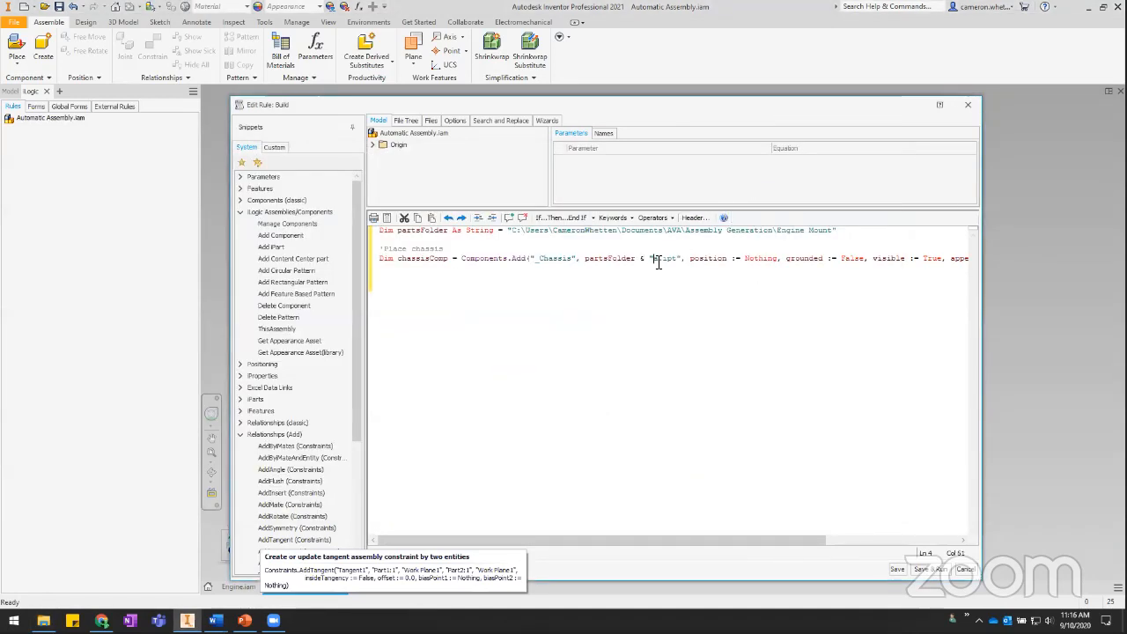
key("ctrl+v")
key("ctrl+Left")
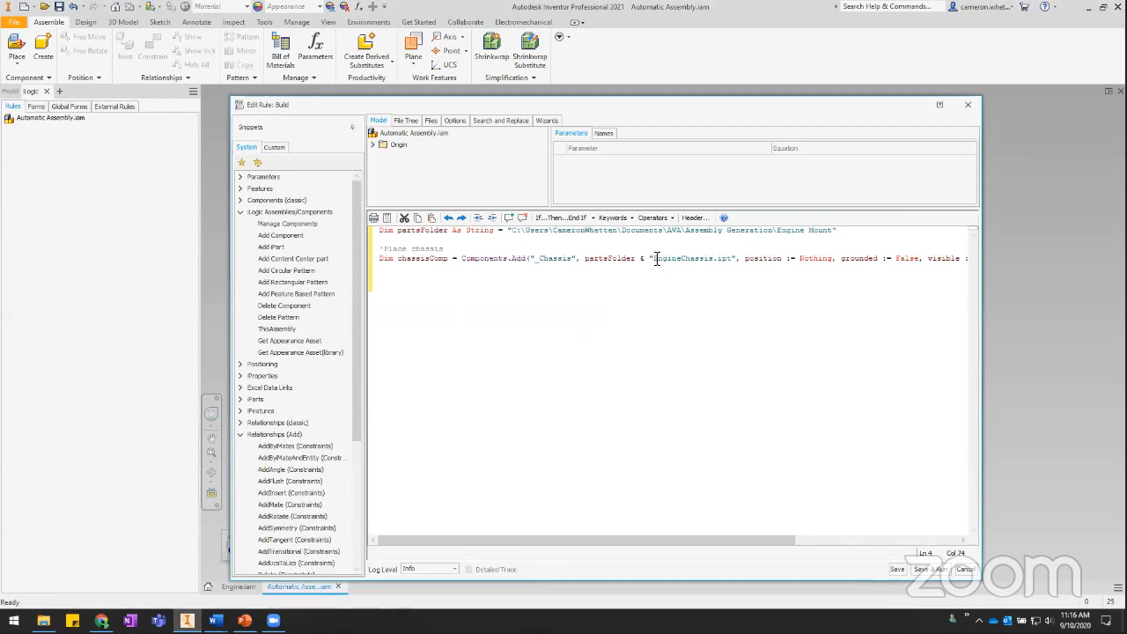
type("\\")
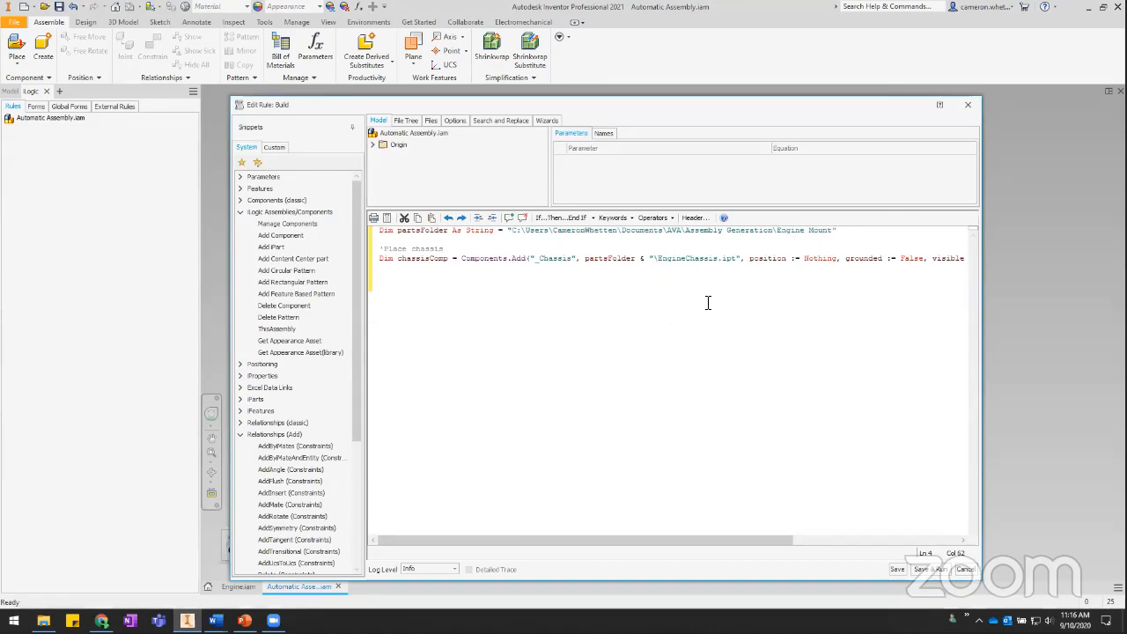
Set the grounded argument of the chassis Components.Add call to True
left_click_drag(629, 539, 713, 551)
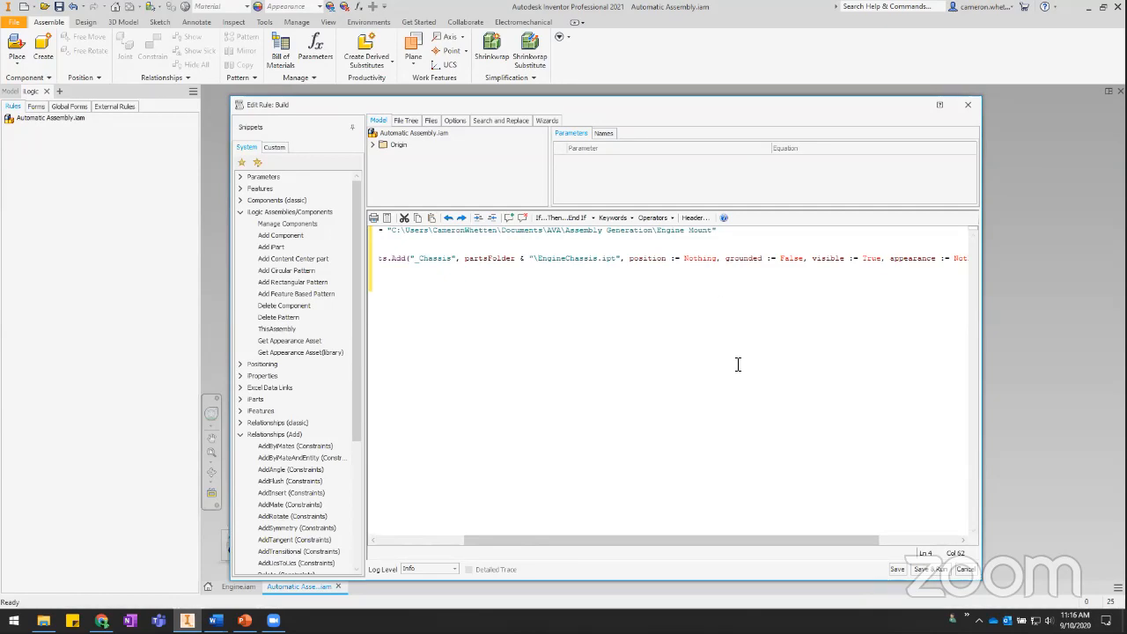
double_click(790, 258)
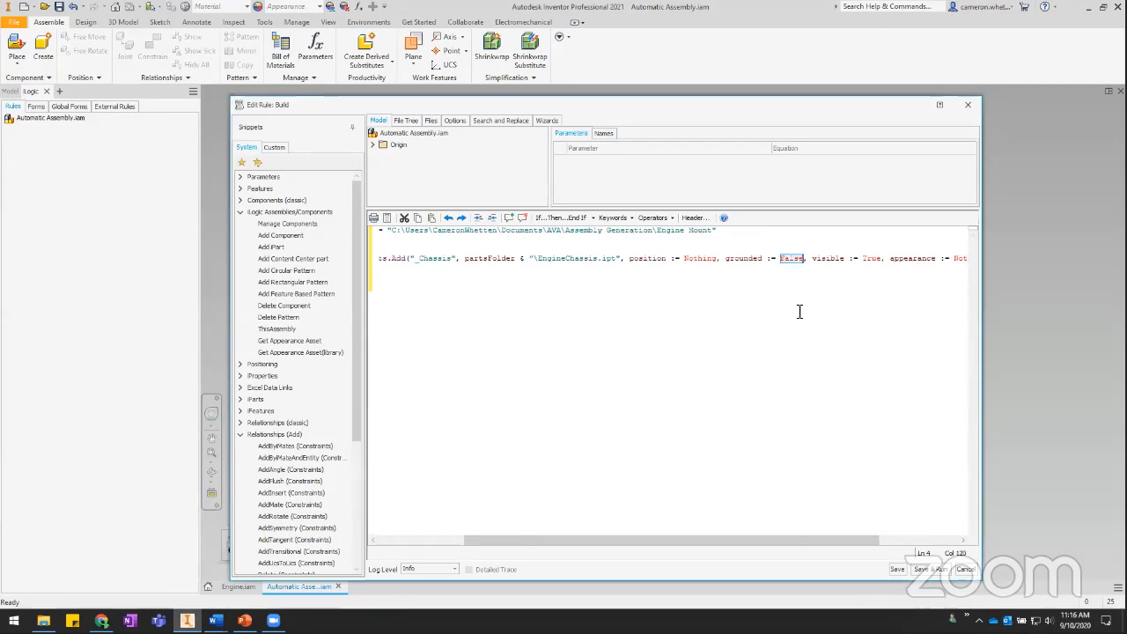
type("True")
key("Escape")
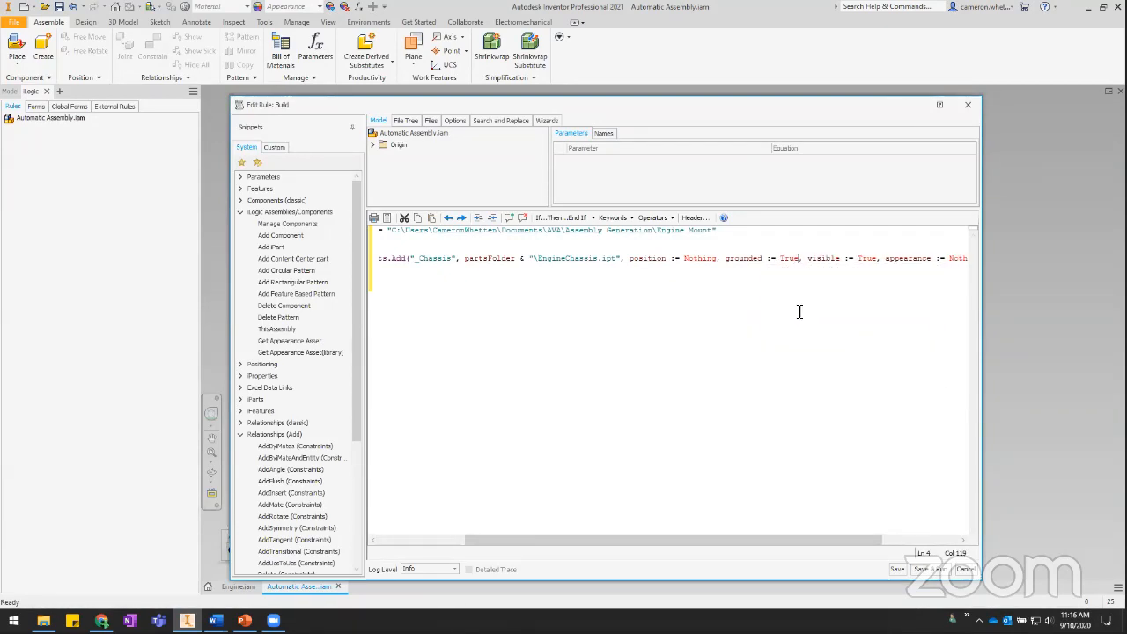
Break the chassis Components.Add statement onto a second line before the grounded argument
left_click_drag(823, 541, 724, 538)
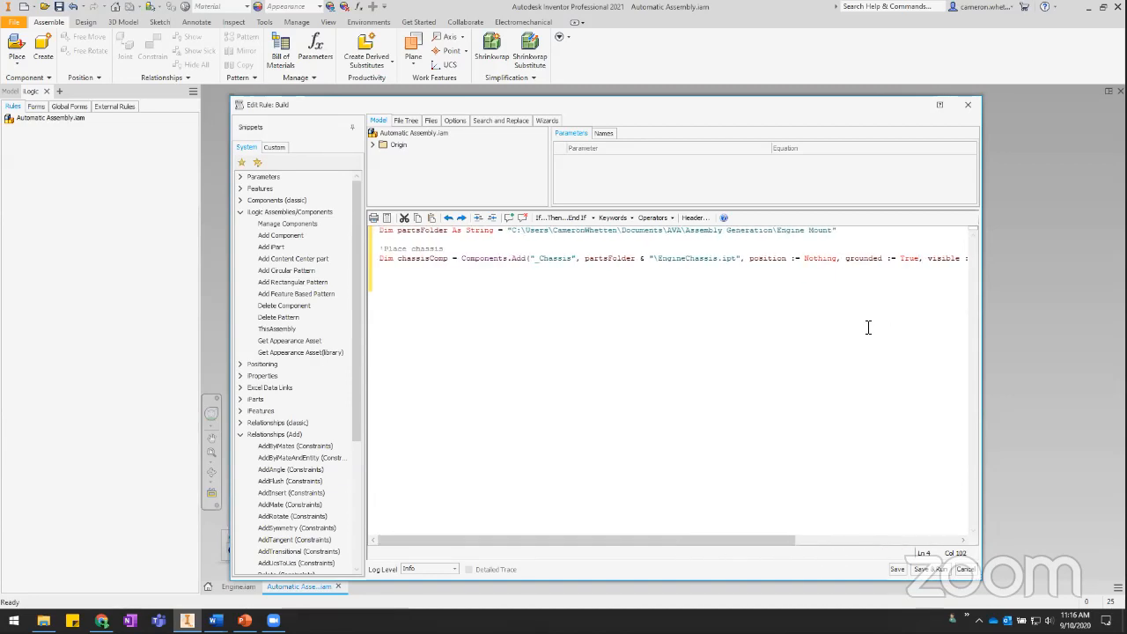
key("Return")
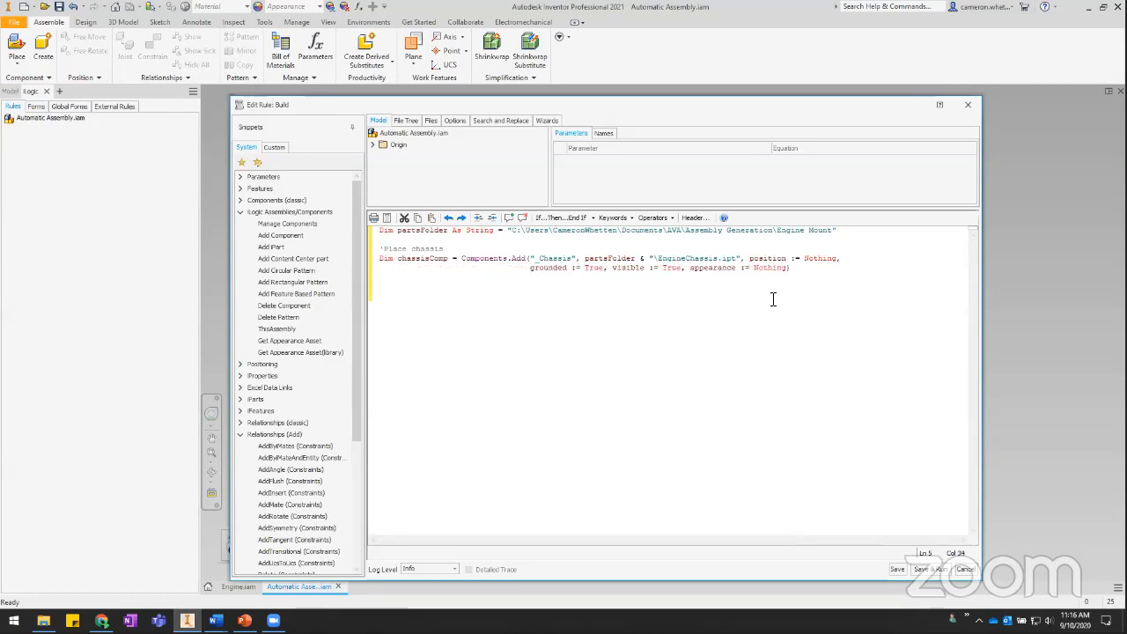
left_click(769, 259)
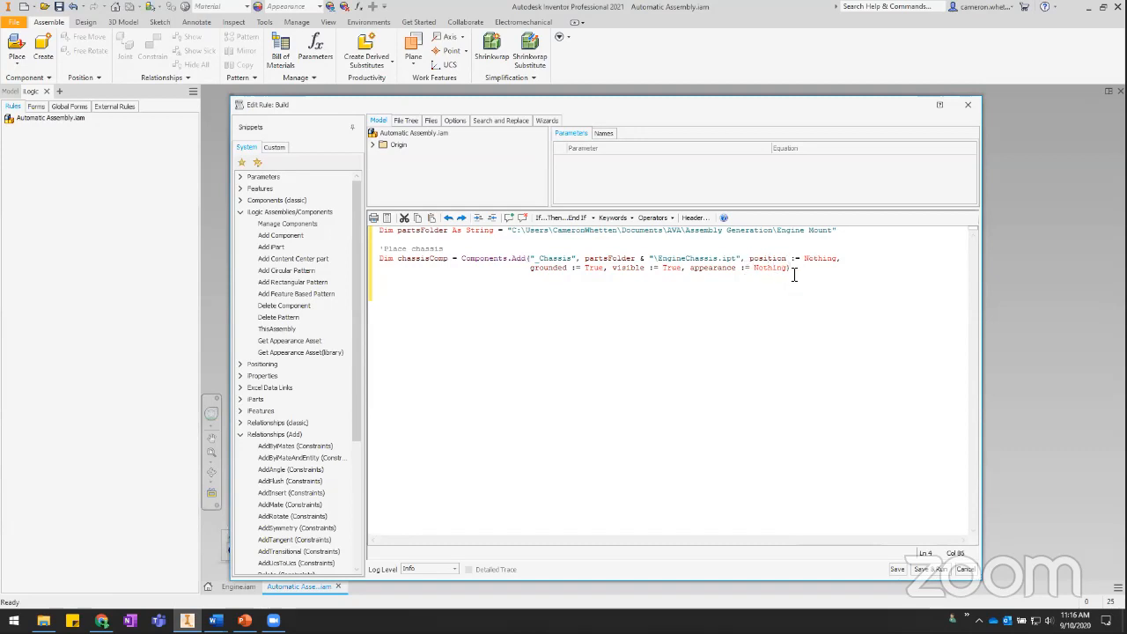
left_click(793, 272)
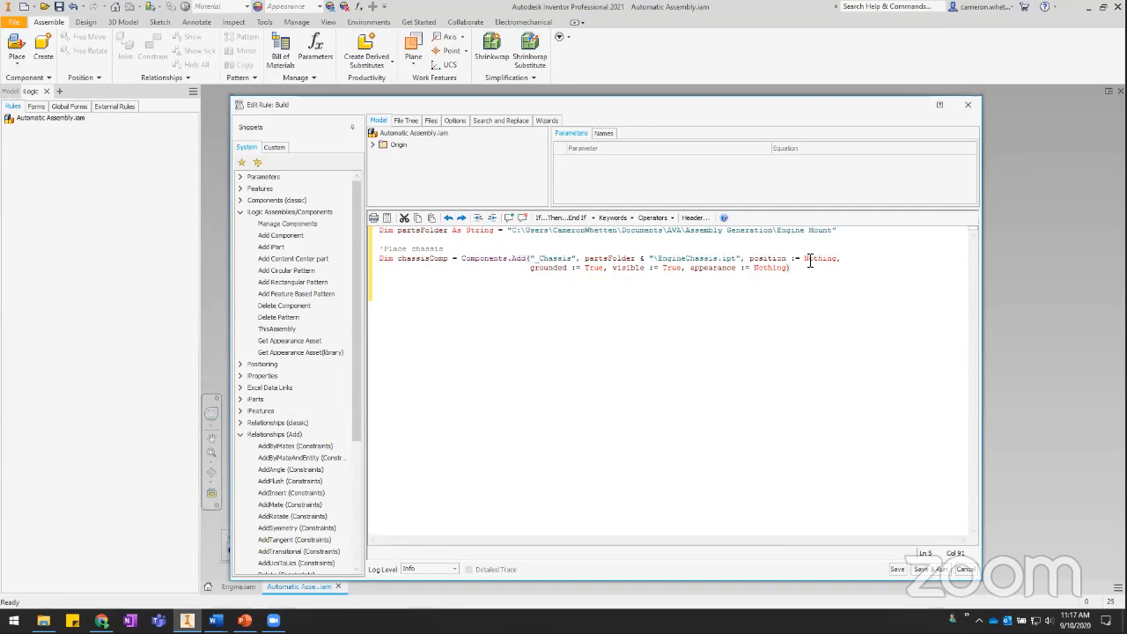
left_click(805, 340)
left_click(543, 284)
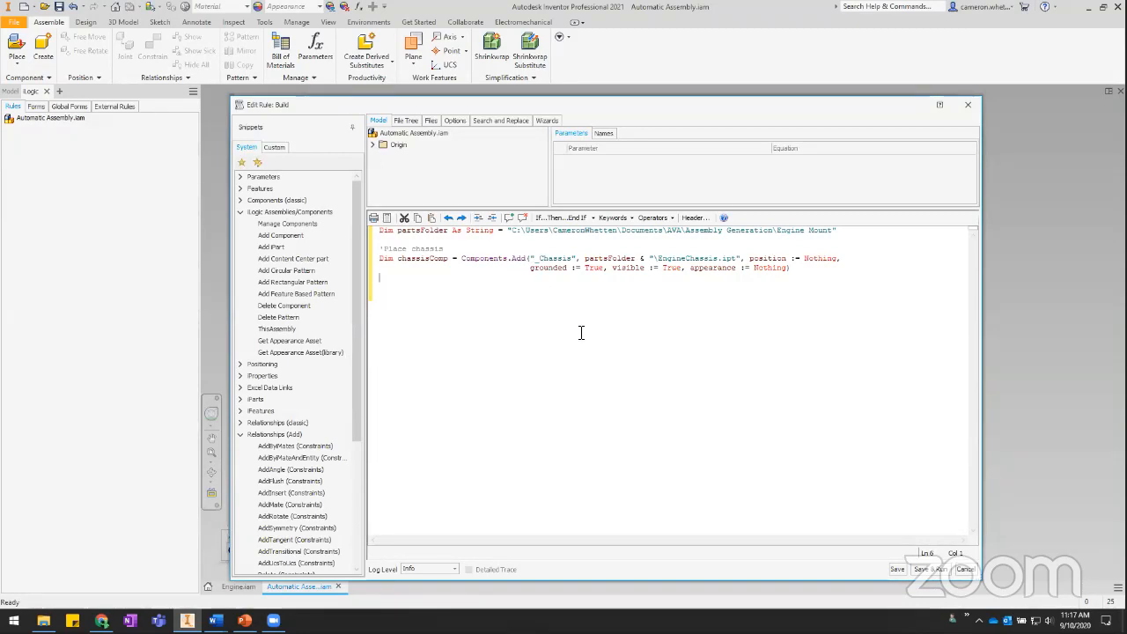
Save the Build rule, close its editor, and run the rule to place the chassis
left_click(898, 569)
left_click(967, 569)
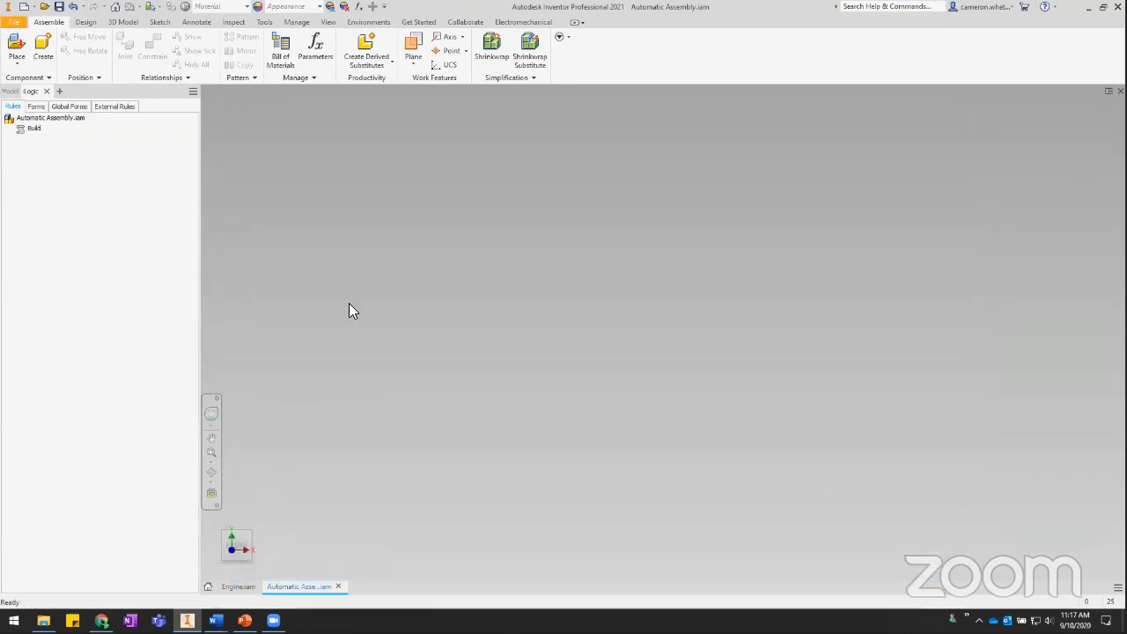
right_click(34, 129)
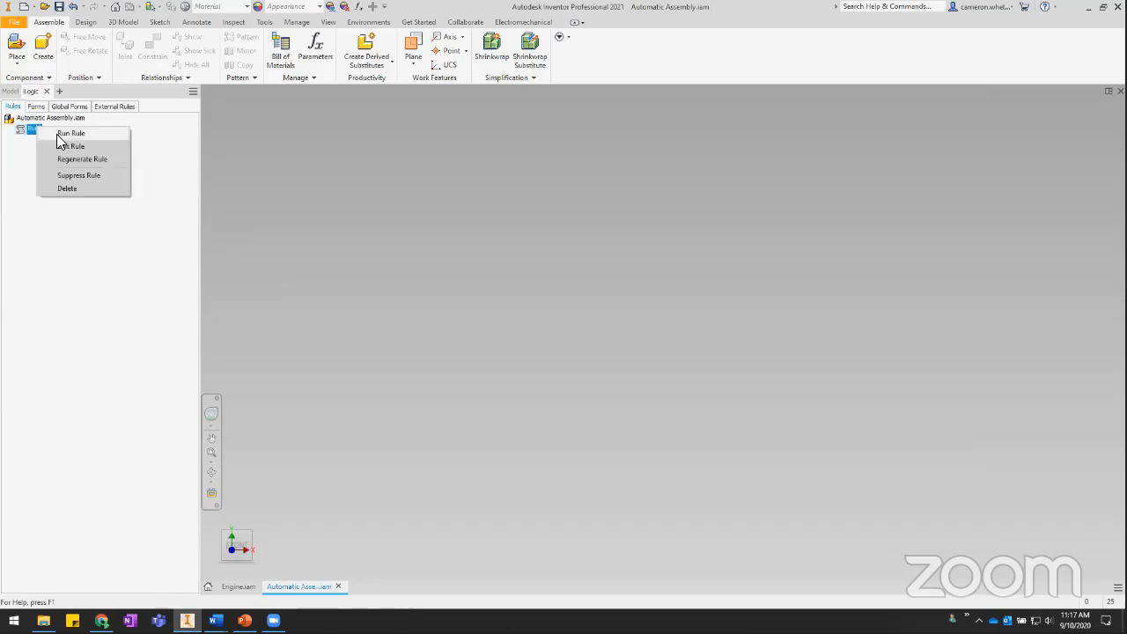
left_click(57, 134)
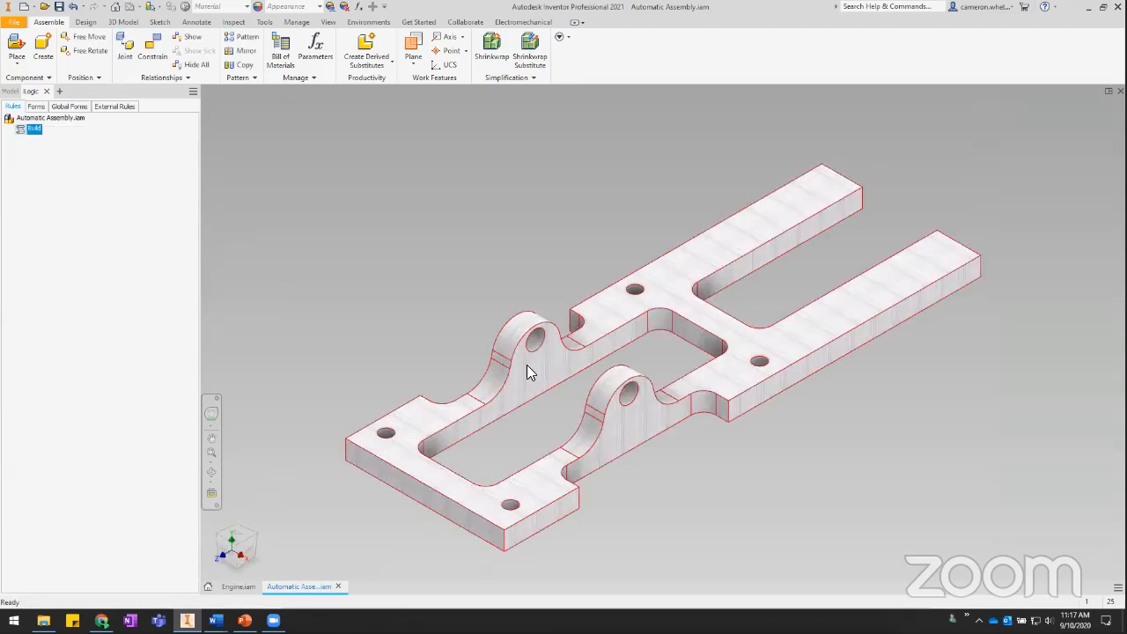
Examine where the assembly's YZ, XZ and XY origin planes lie relative to the placed chassis, from the side and in isometric view
left_click(11, 91)
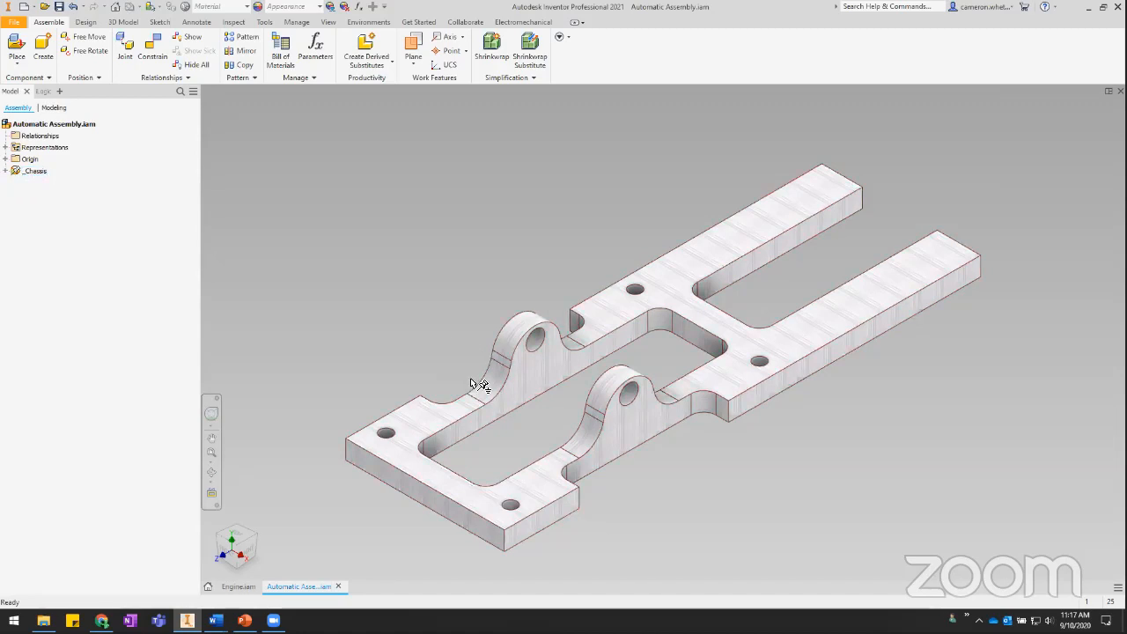
left_click(258, 553)
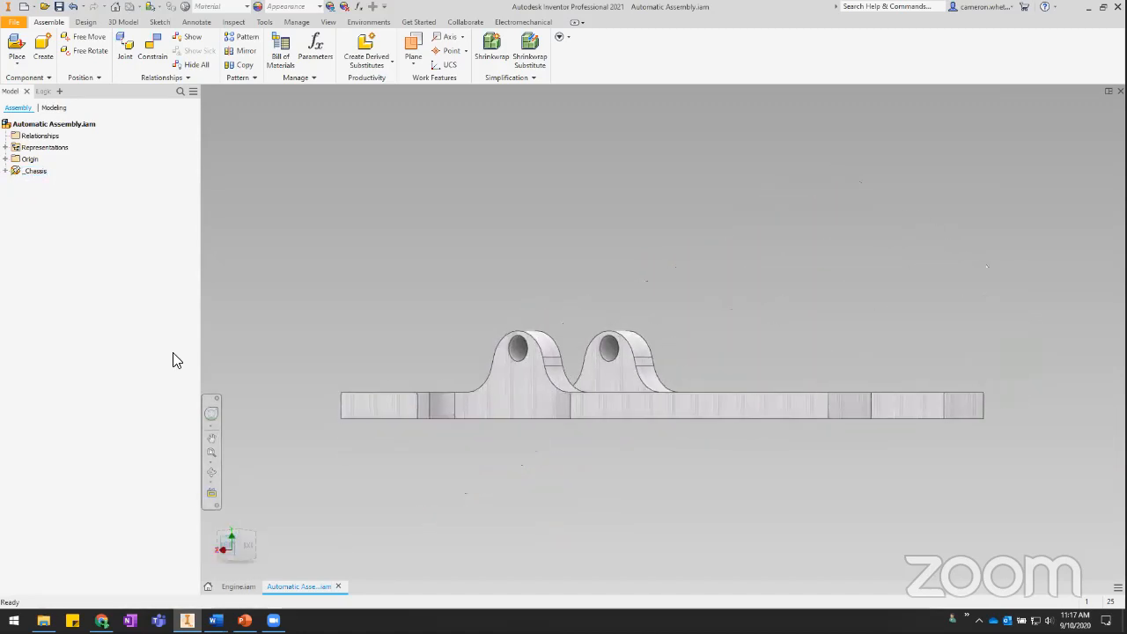
left_click(5, 158)
left_click(42, 171)
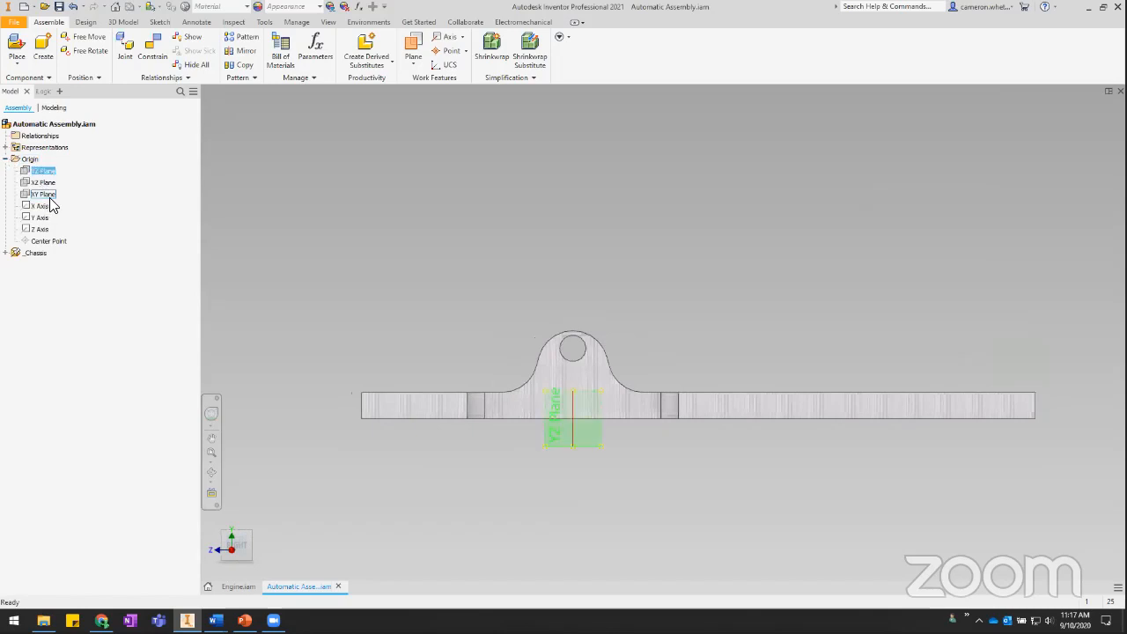
left_click(50, 195, "shift")
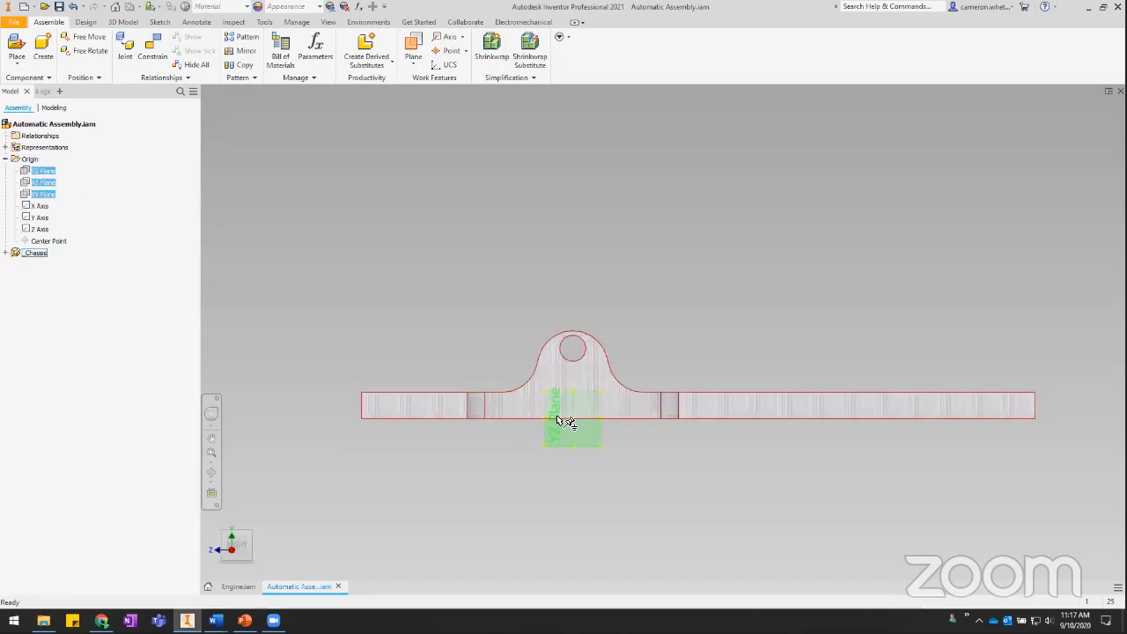
middle_click_drag(579, 415, 647, 342, "shift")
left_click_drag(250, 546, 252, 546)
left_click(251, 547)
left_click(483, 282)
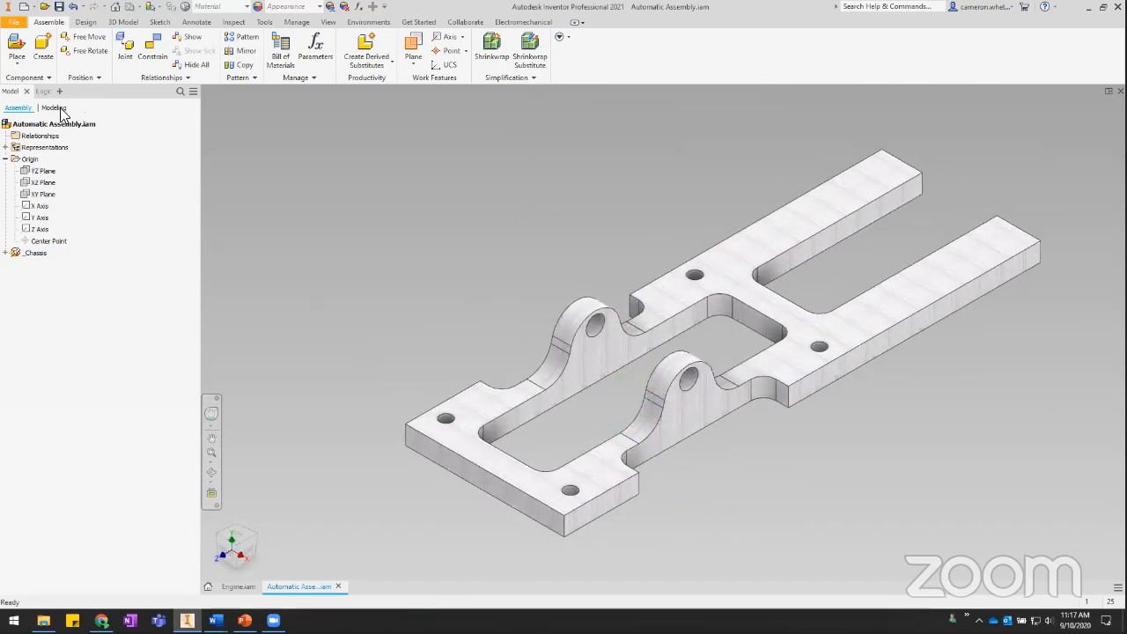
In the Build rule, add the comment "'Place axle" and duplicate the chassis Components.Add statement beneath it
left_click(40, 92)
double_click(28, 130)
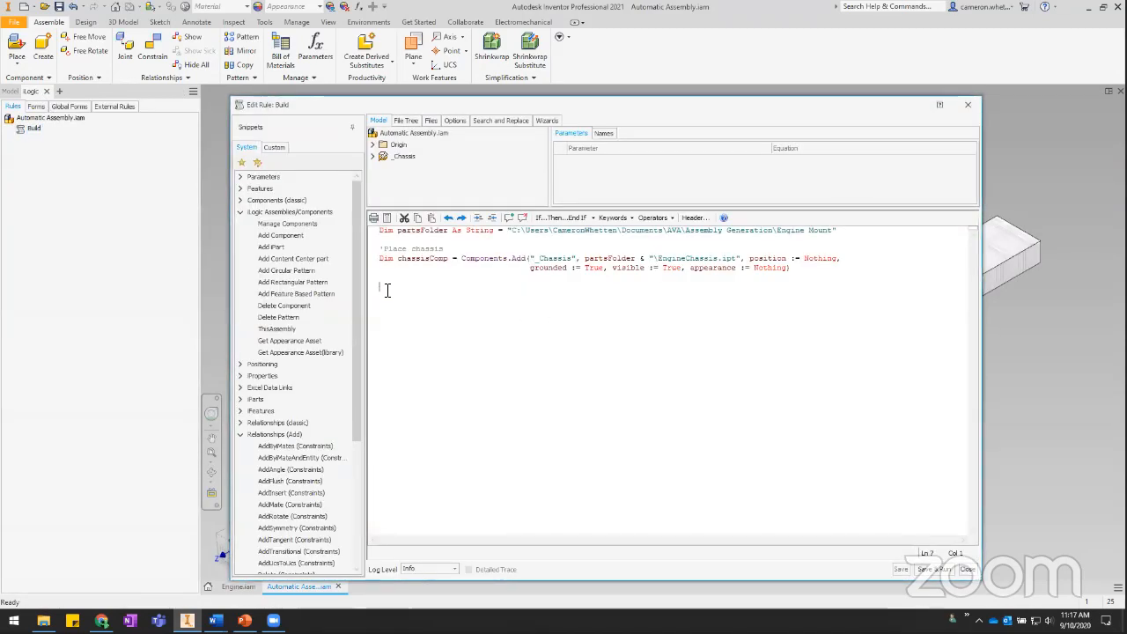
type("'Place axle")
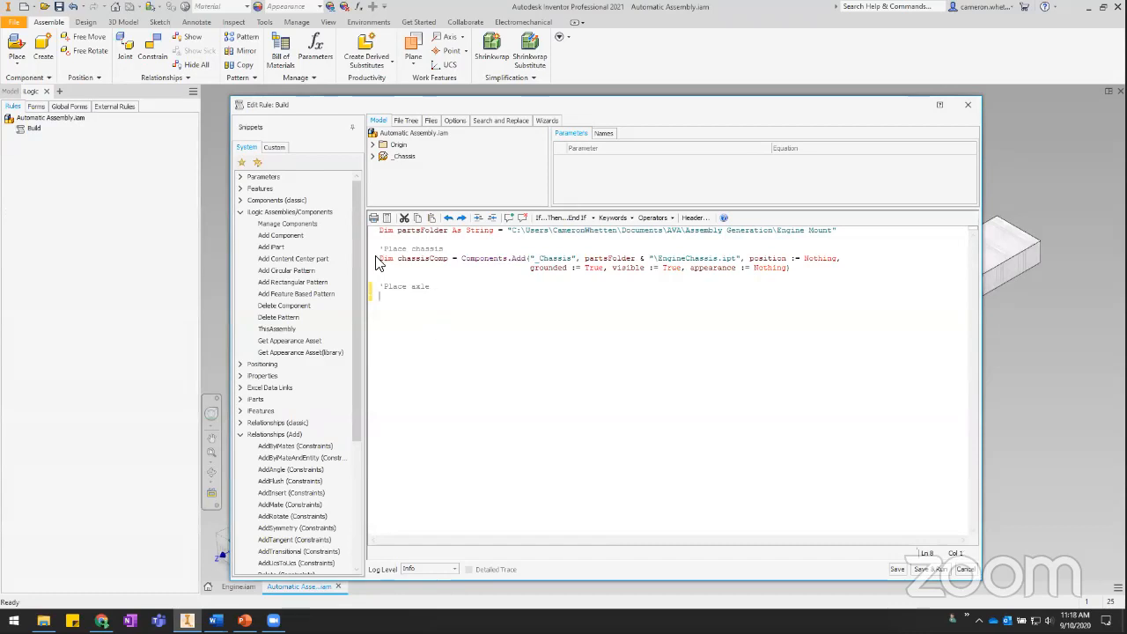
left_click_drag(371, 259, 371, 282)
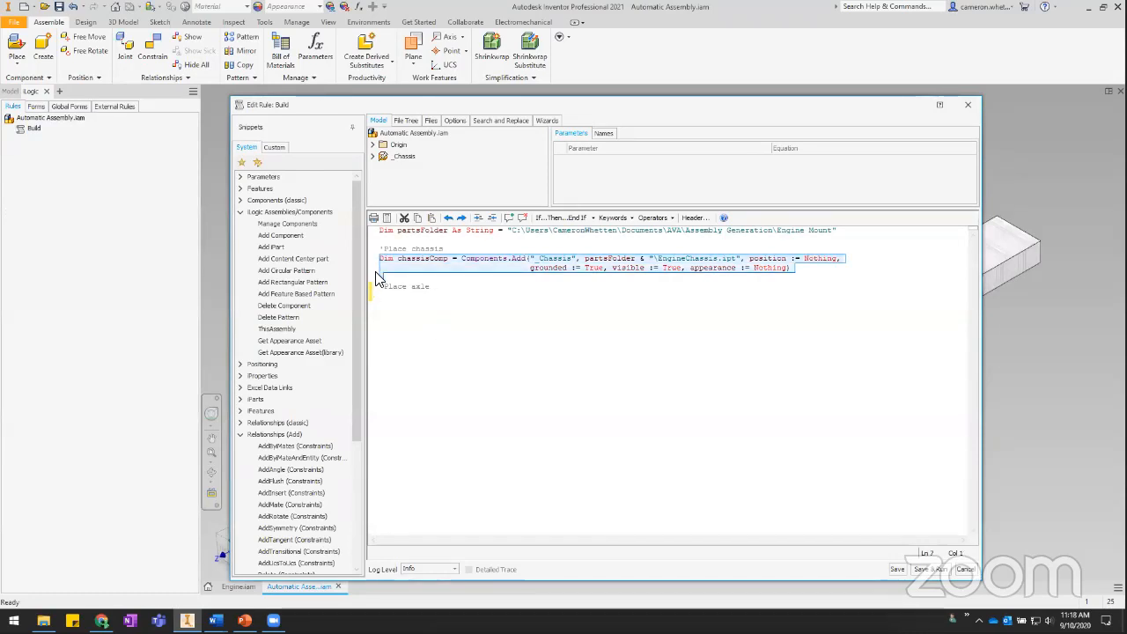
key("ctrl+c")
left_click(383, 304)
key("ctrl+v")
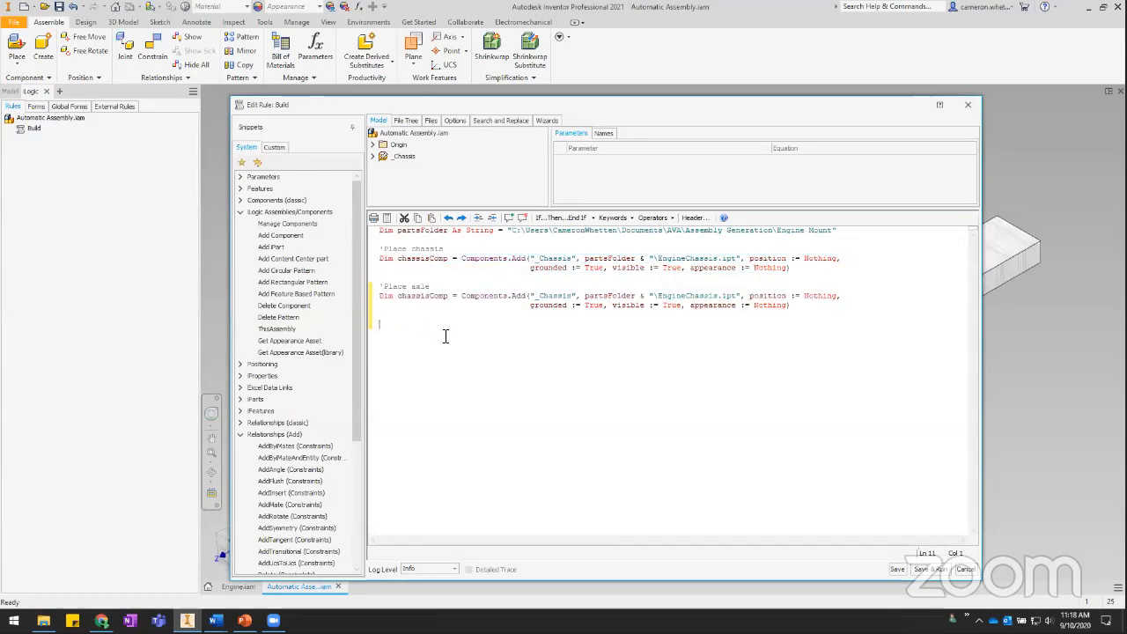
In the duplicated statement, rename the variable to axleComp and the component name to "_Axle"
left_click_drag(398, 297, 427, 299)
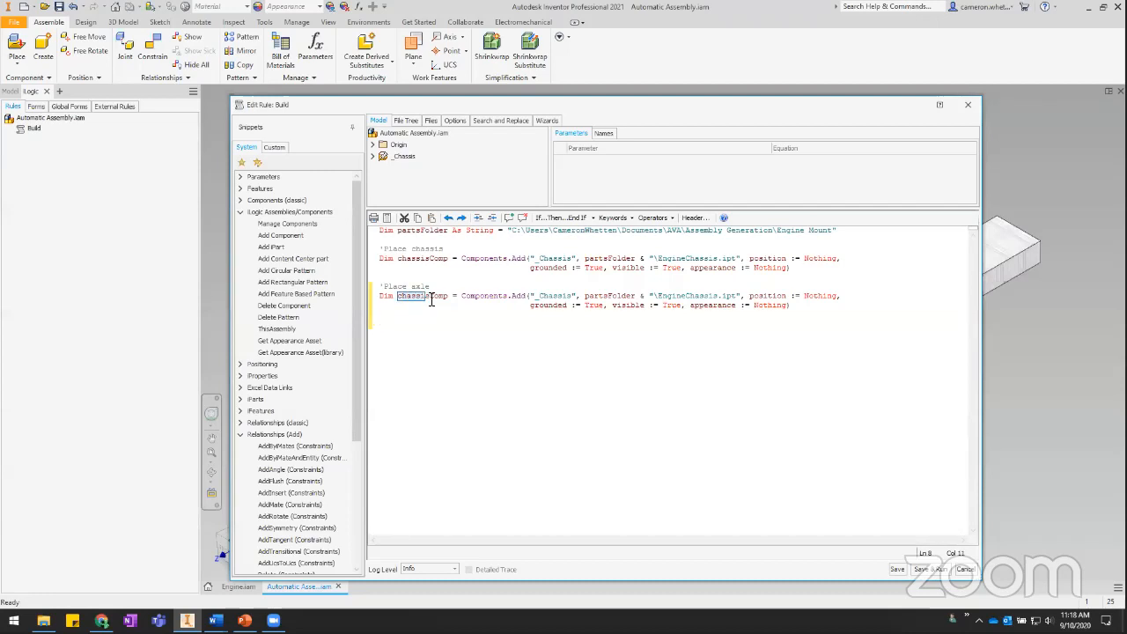
type("axle")
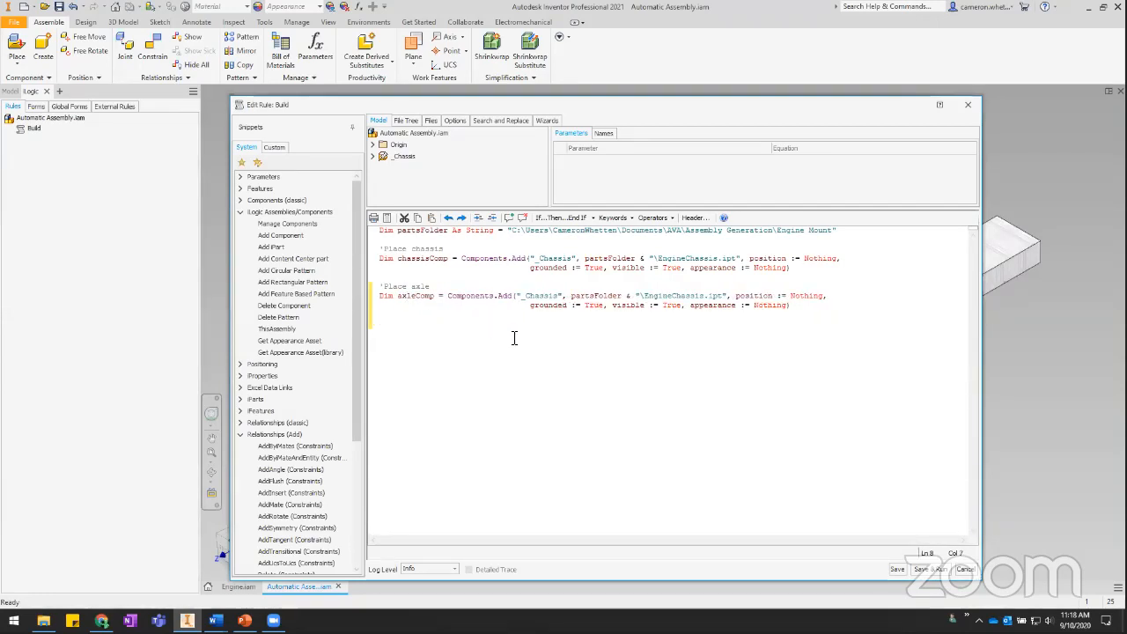
left_click_drag(527, 296, 559, 298)
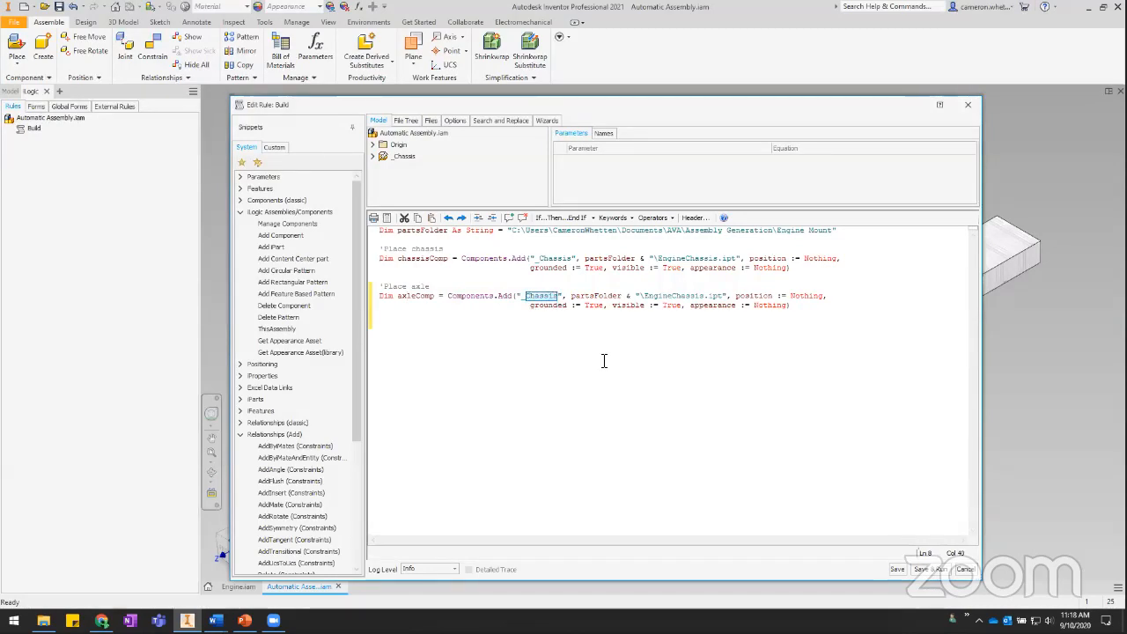
type("Axle")
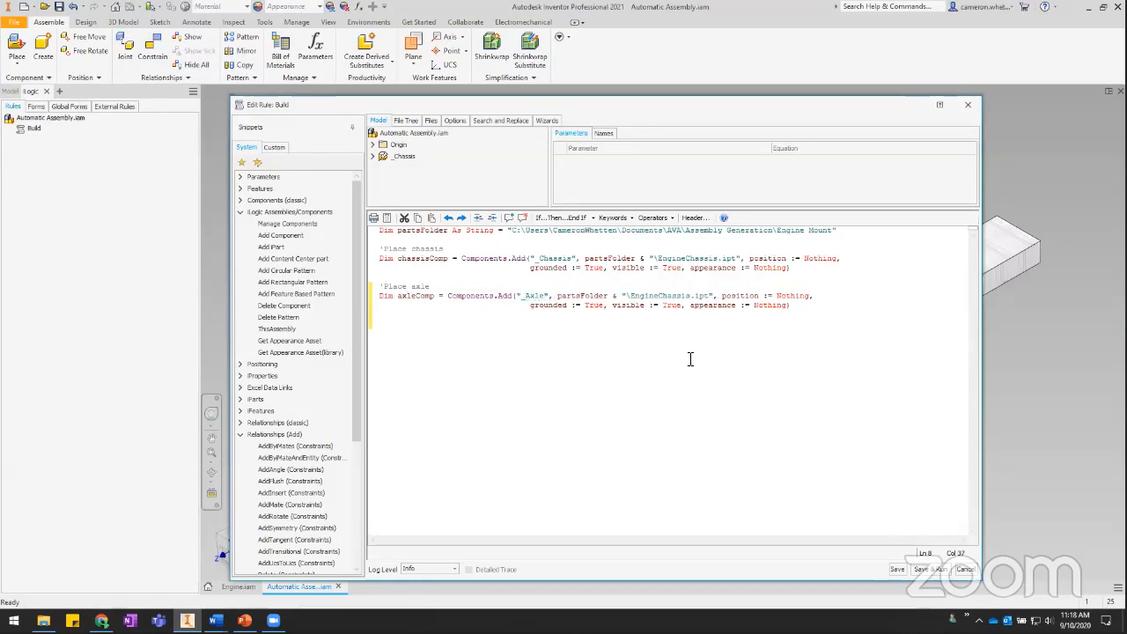
Change the axle statement's file argument to "\EngineAxle.ipt", copying the part name from the Engine Mount folder, and set grounded to False
left_click(43, 621)
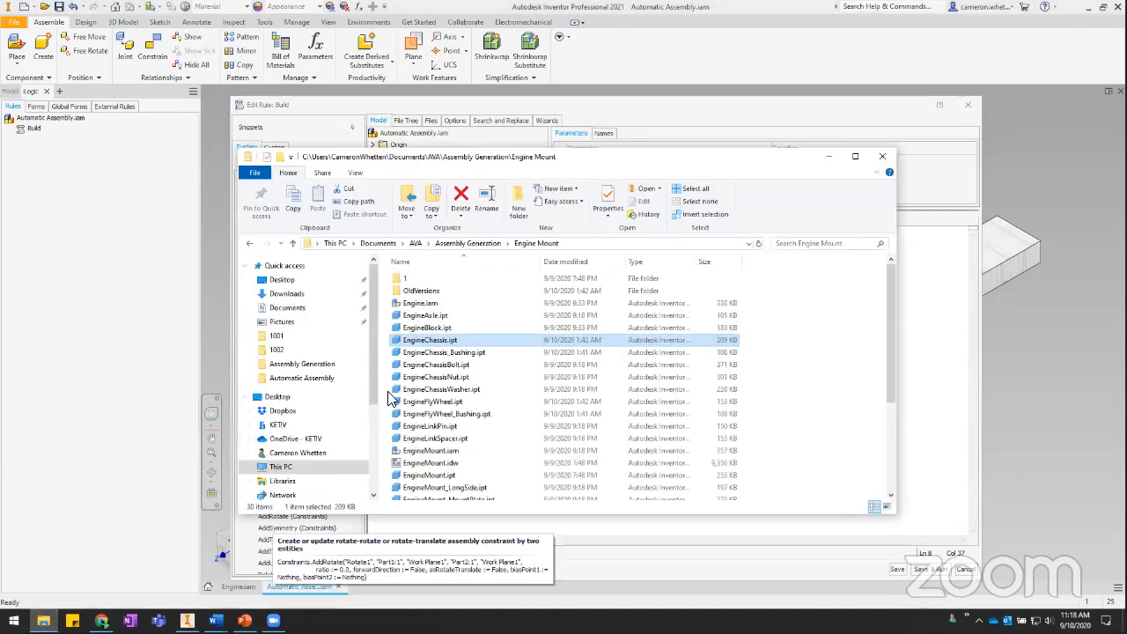
left_click(425, 317)
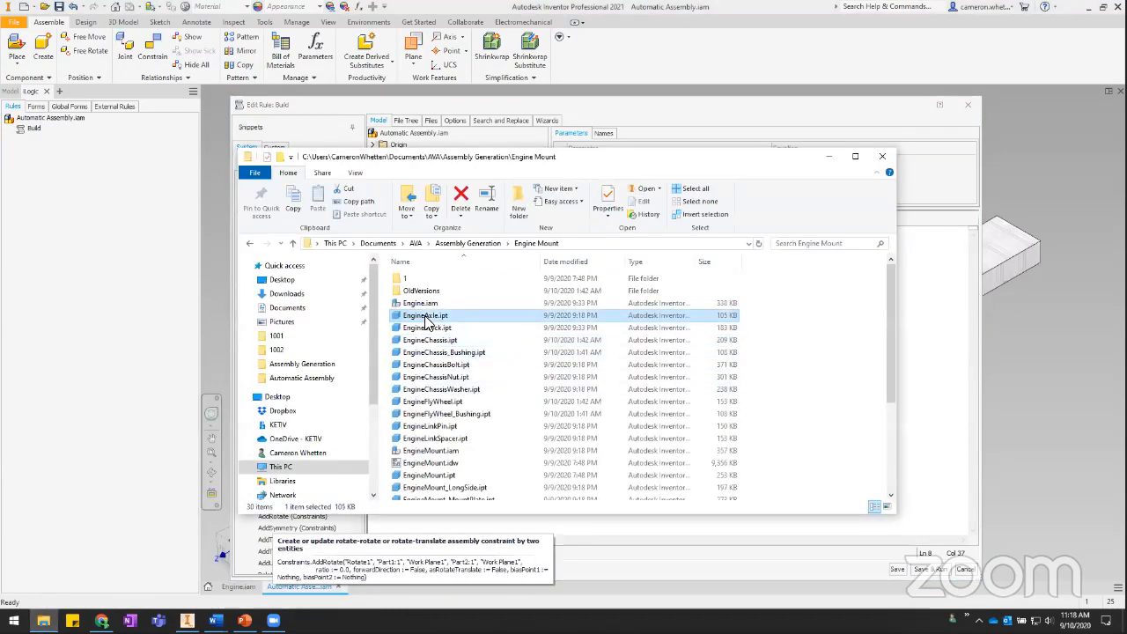
left_click(426, 317)
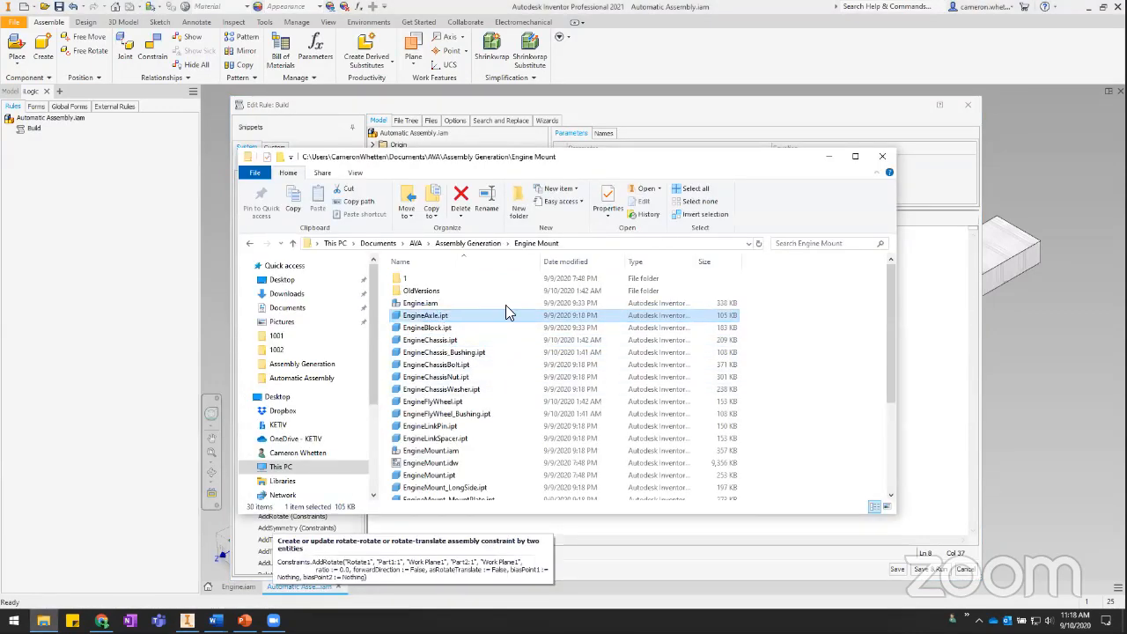
left_click(882, 156)
double_click(637, 296)
key("ctrl+v")
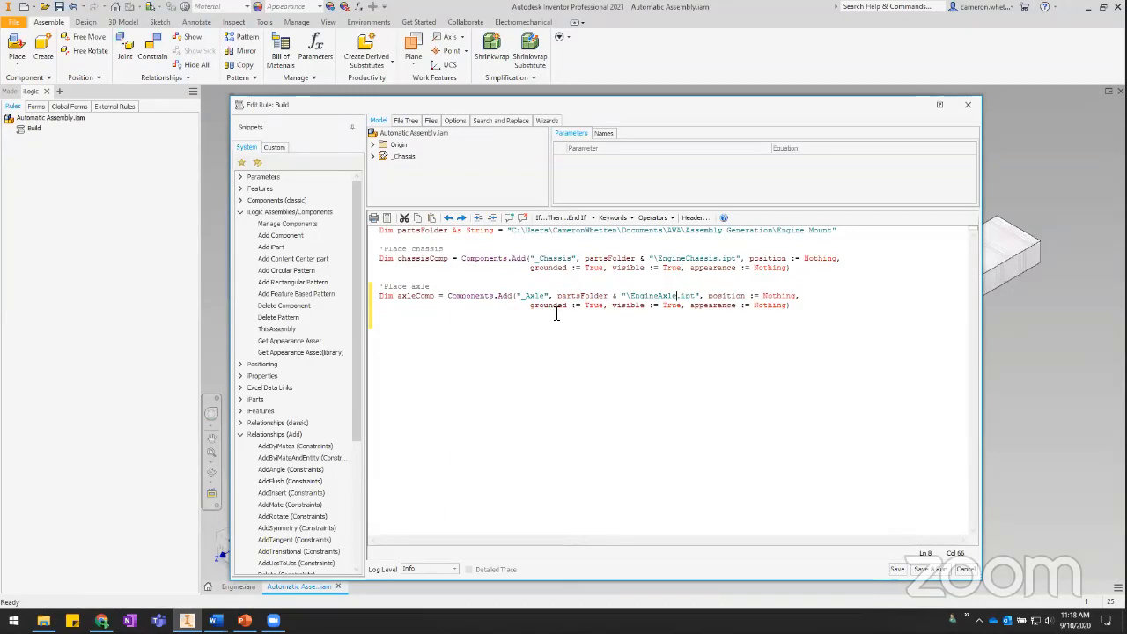
double_click(593, 305)
type("False")
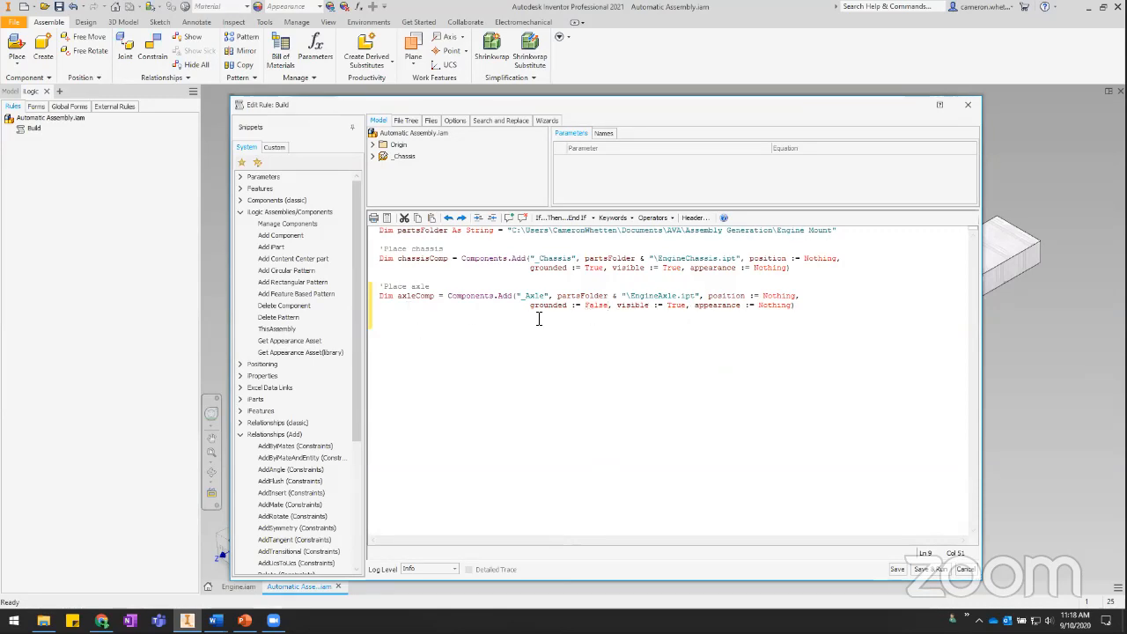
Add the comment "'Constrain axle" at the line start, below the axle Components.Add statement
left_click(806, 313)
key("Return")
key("Return")
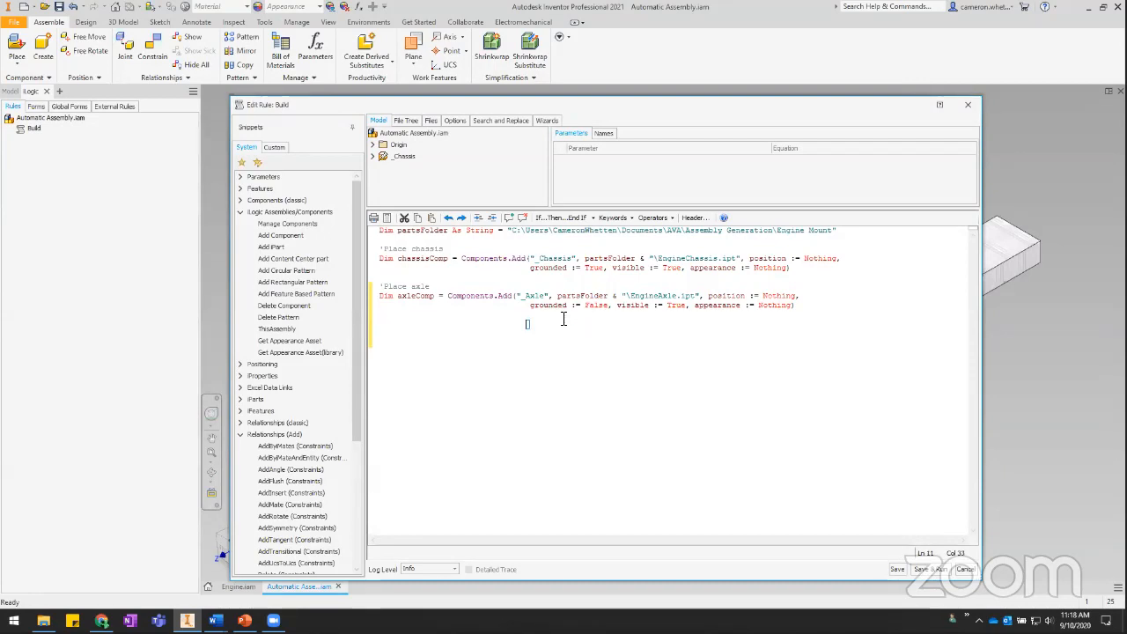
left_click_drag(579, 324, 381, 316)
key("BackSpace")
type("train axle")
key("Return")
Check the available relationship snippets, then save the Build rule and close its editor
left_click_drag(358, 313, 361, 366)
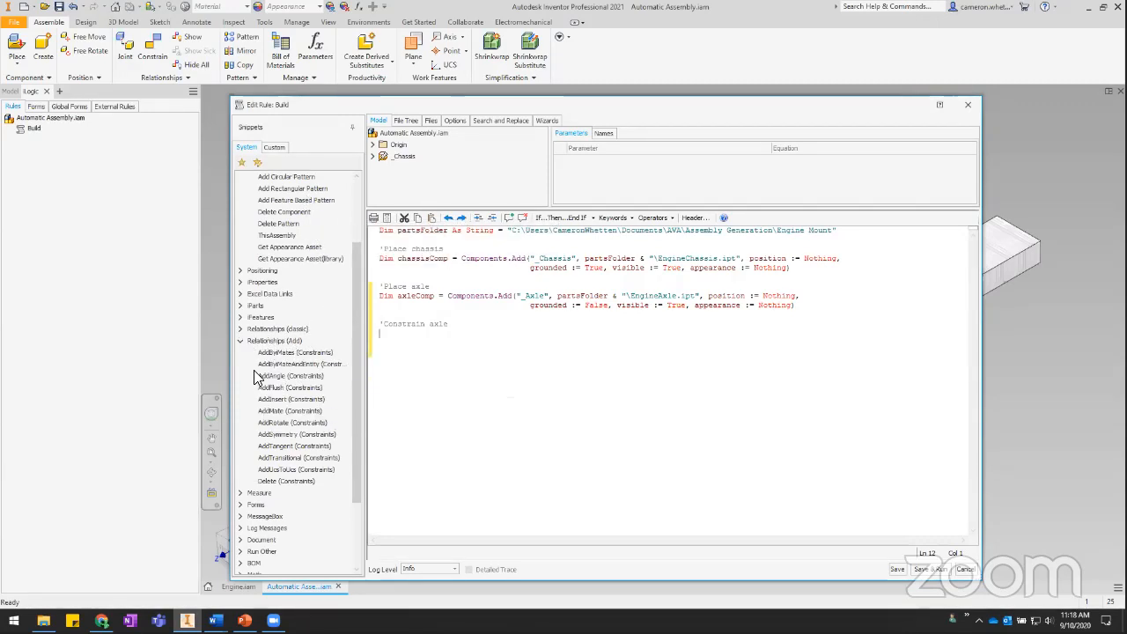
left_click(241, 328)
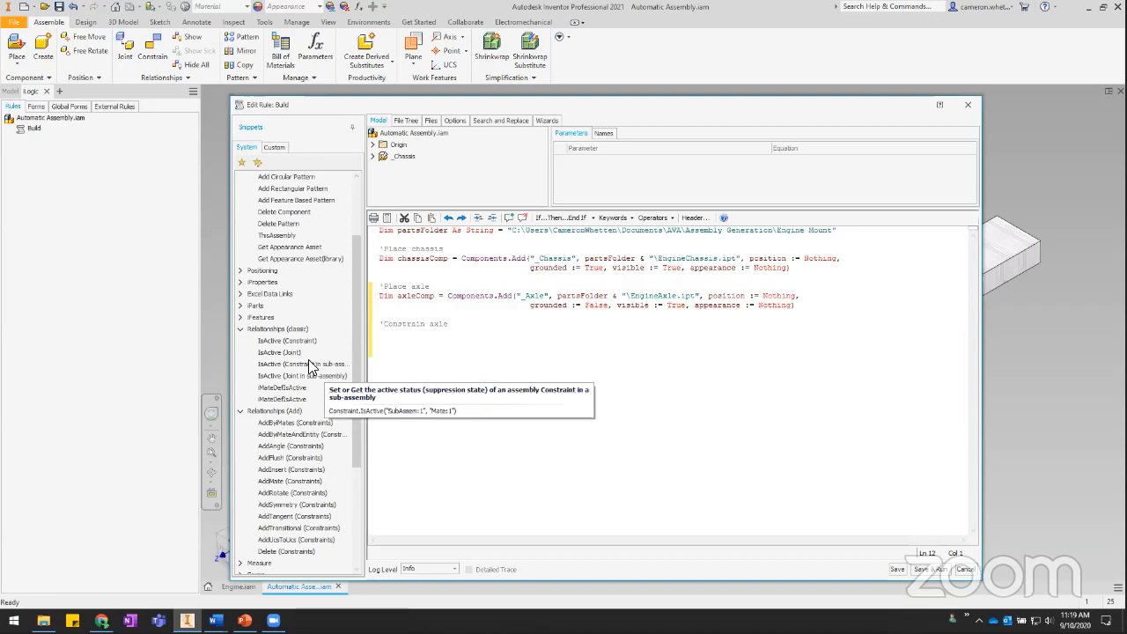
left_click(240, 328)
scroll(358, 380, "down", 1)
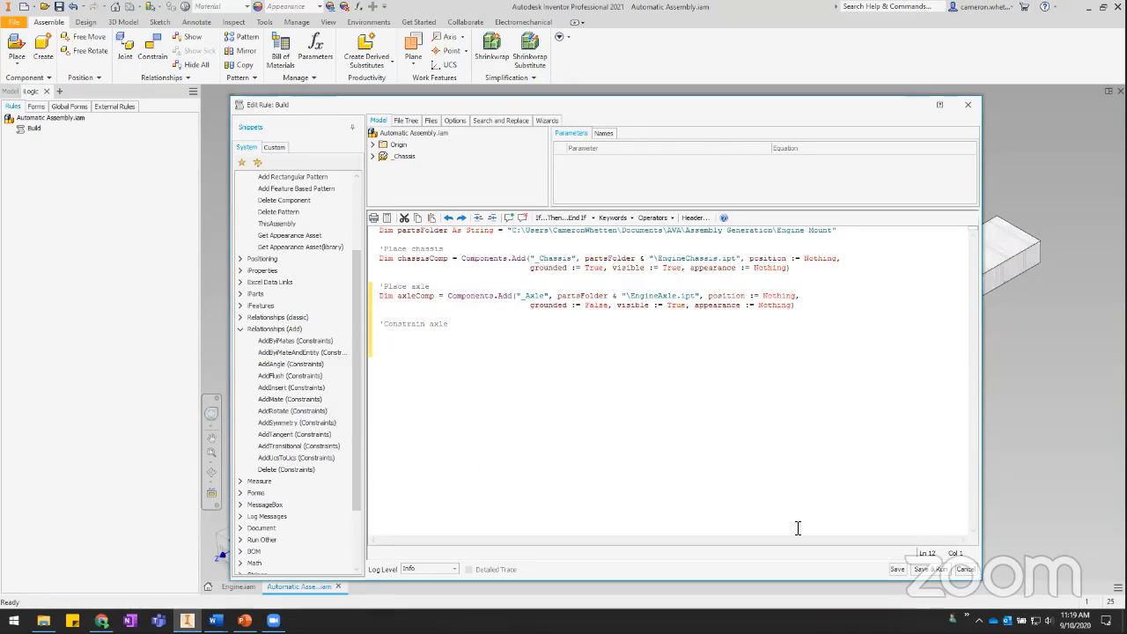
left_click(966, 570)
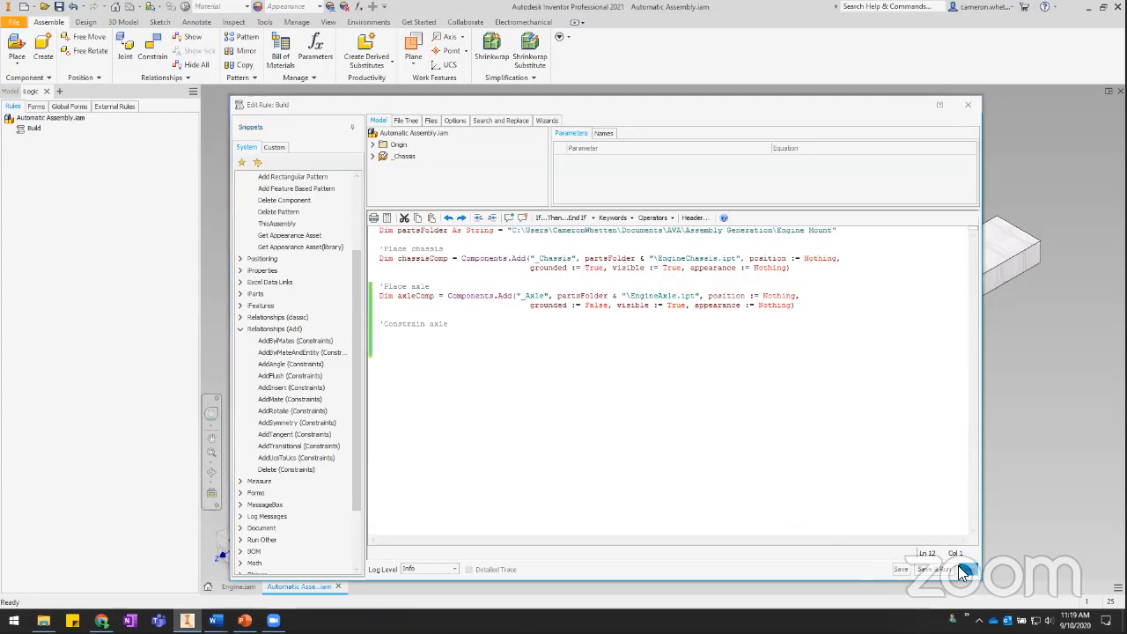
Open the flywheel's axle part, EngineAxle.ipt, from the finished Engine.iam assembly
left_click(238, 586)
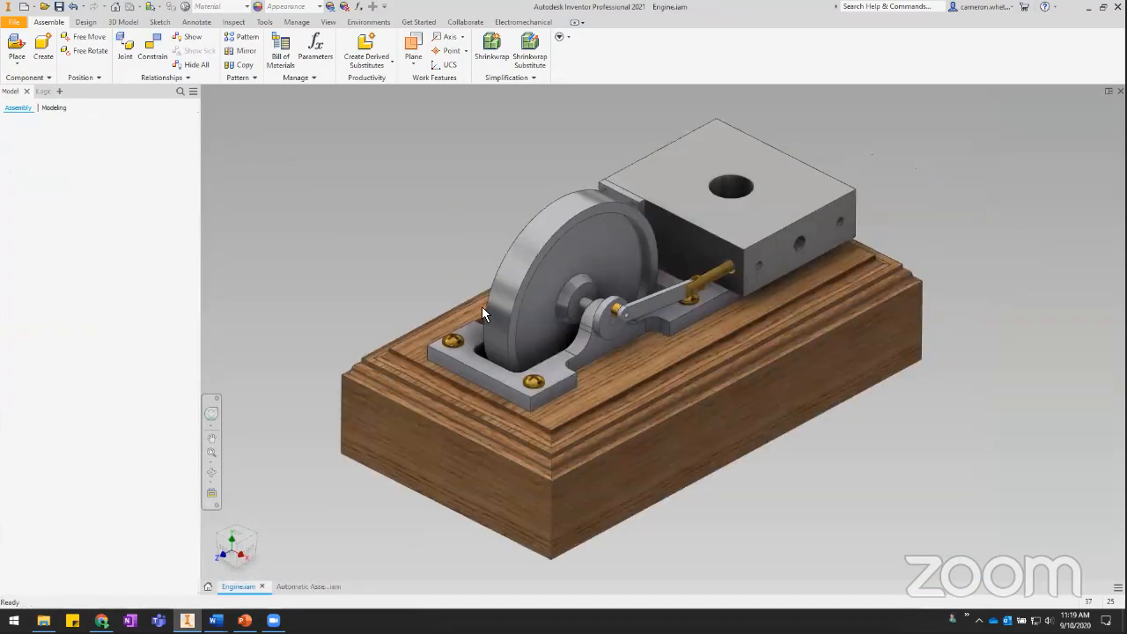
left_click(584, 304)
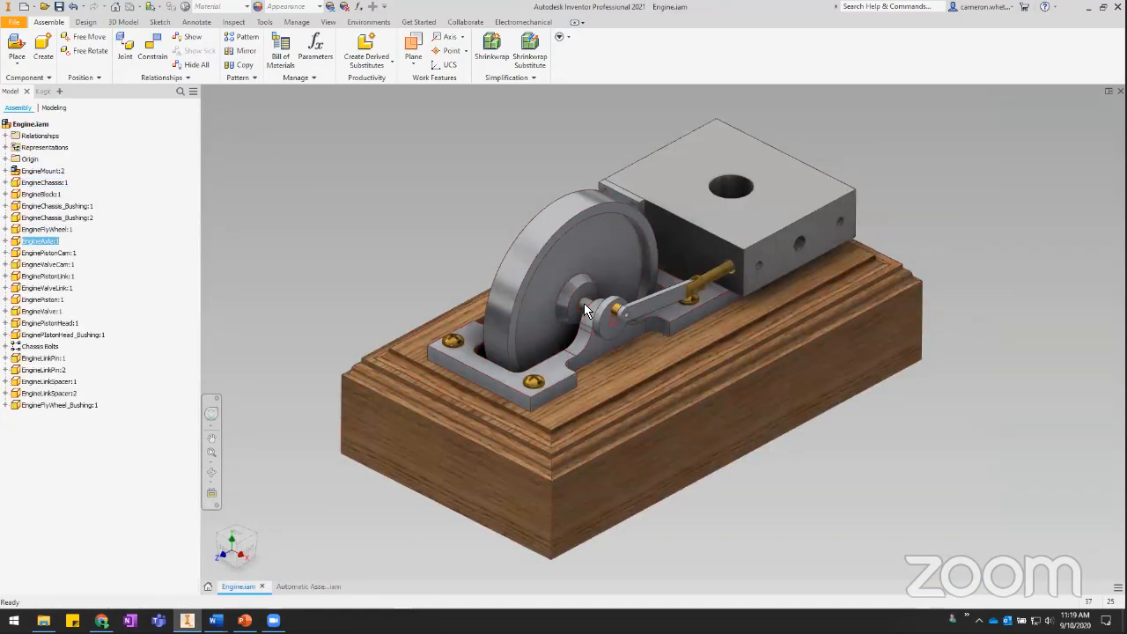
right_click(582, 251)
left_click(583, 210)
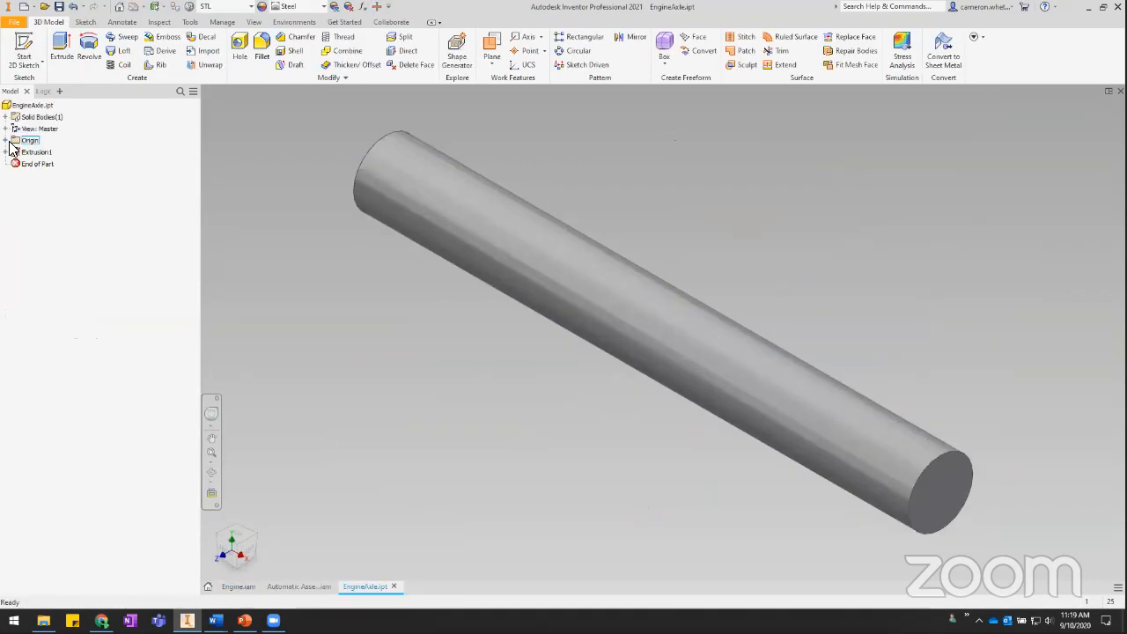
Examine how the XZ and XY origin planes run through the axle, from its end and in isometric view
left_click(6, 141)
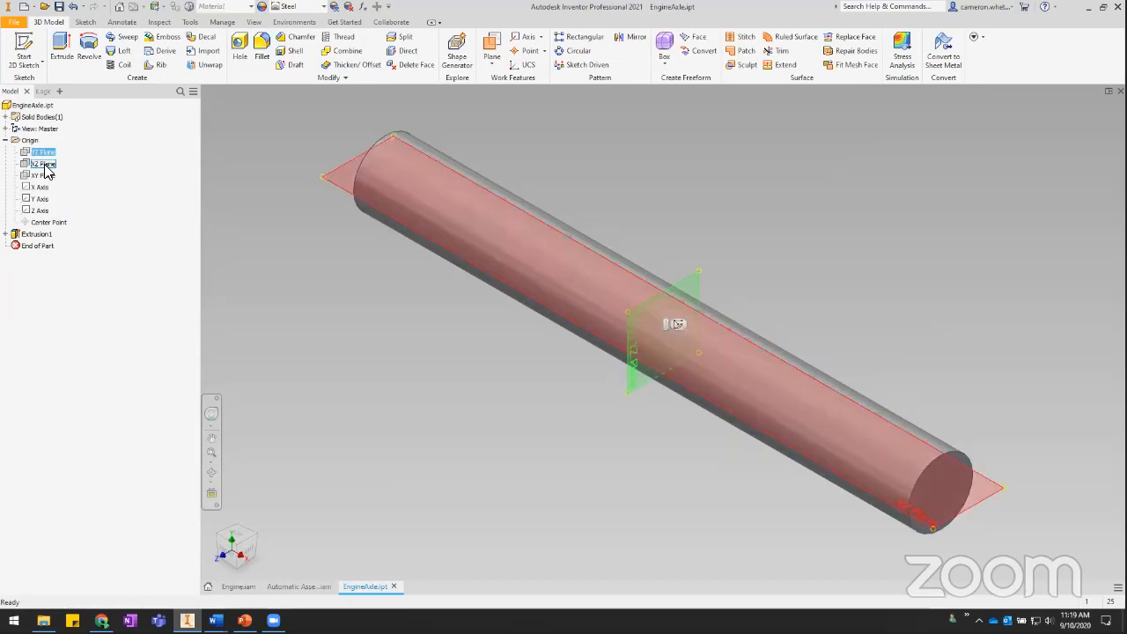
left_click(42, 163)
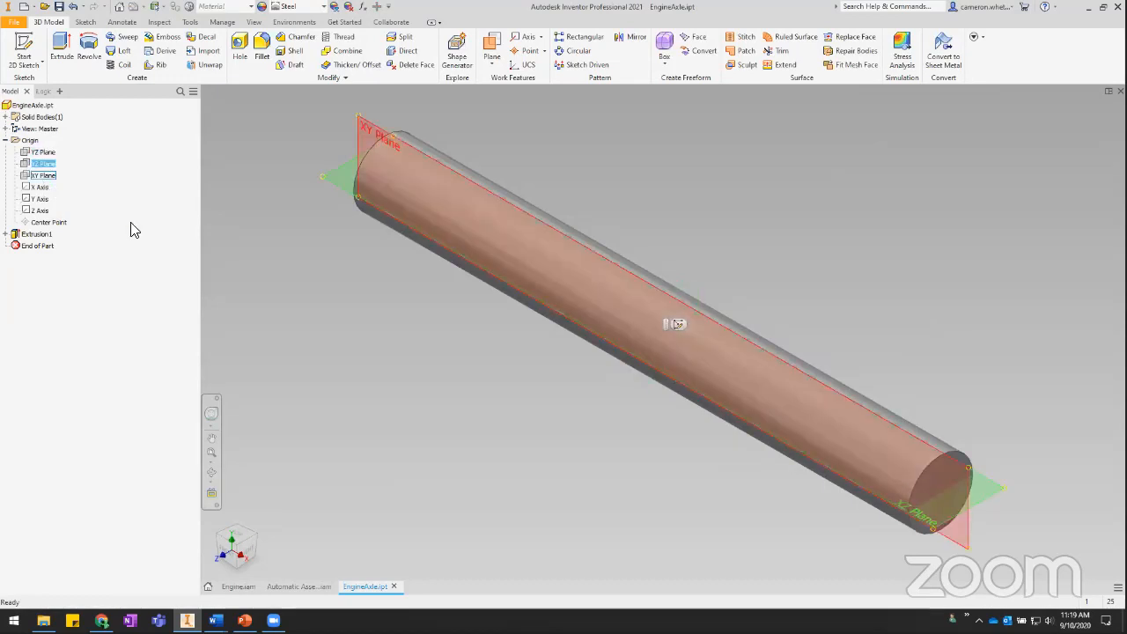
left_click(44, 175, "ctrl")
left_click(249, 556)
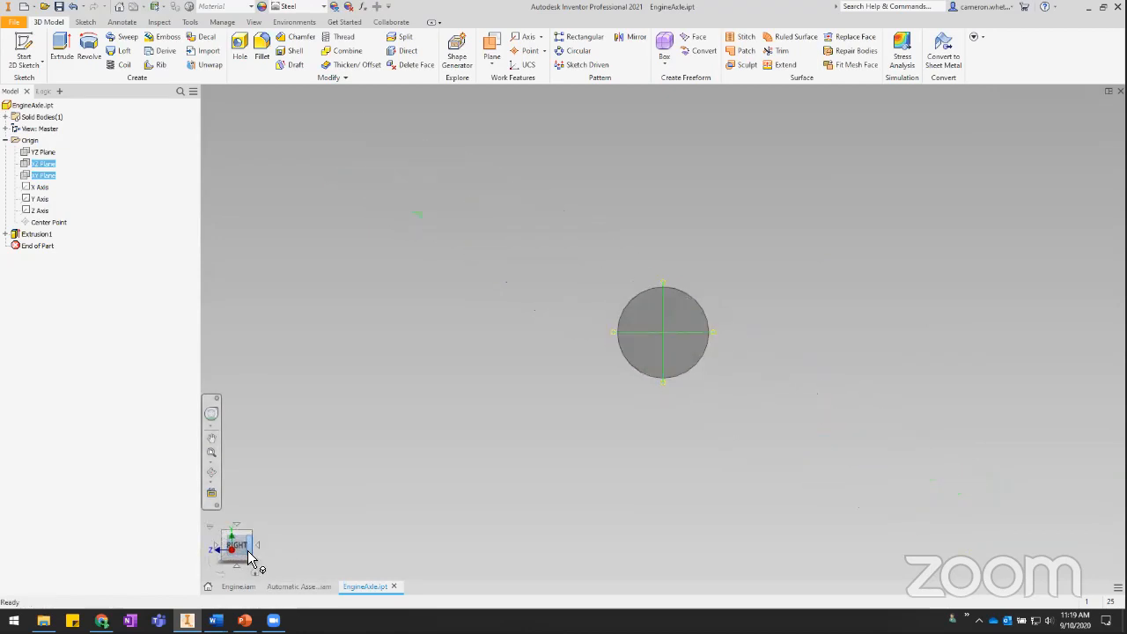
left_click(254, 565)
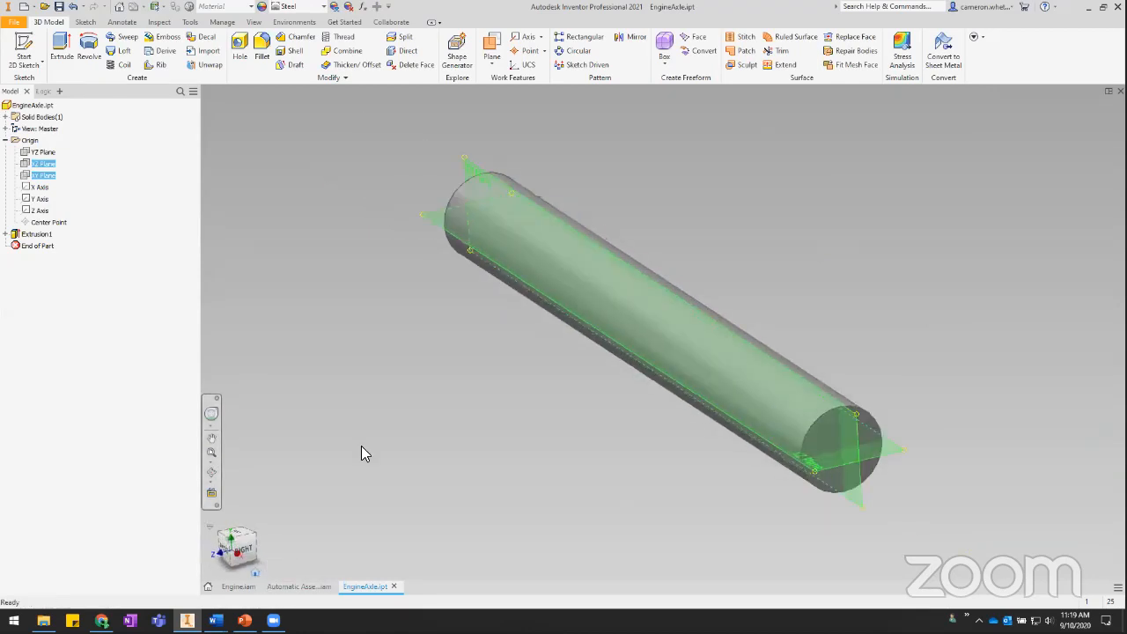
left_click(448, 344)
scroll(449, 344, "down", 3)
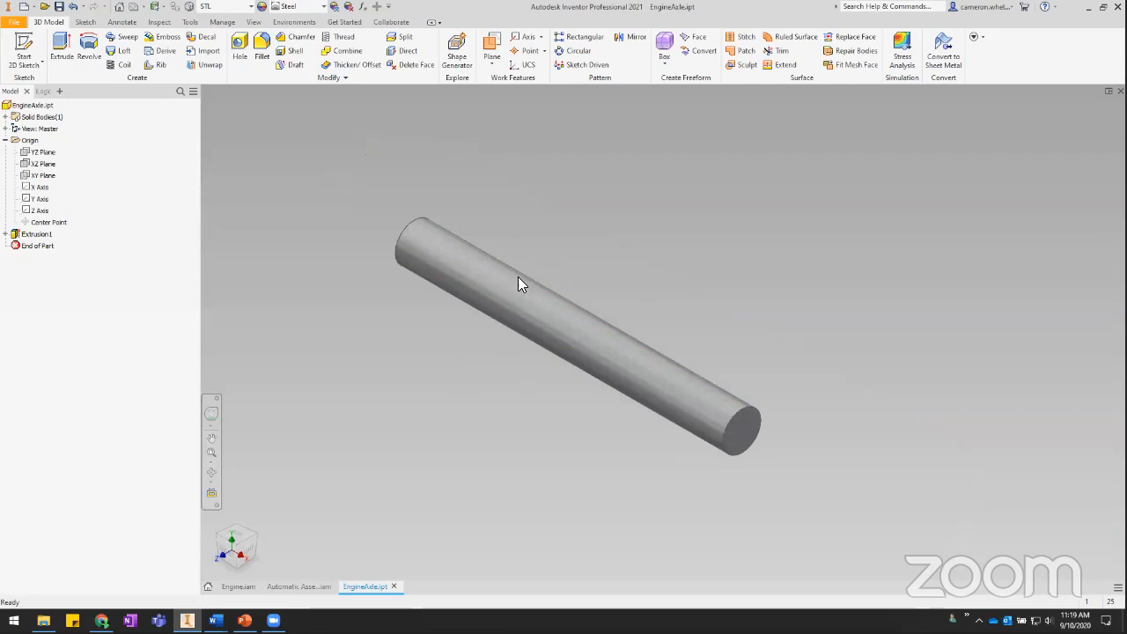
In Automatic Assembly.iam, measure the chassis's lower side edge and its relation to the nearby axle hole
left_click(308, 587)
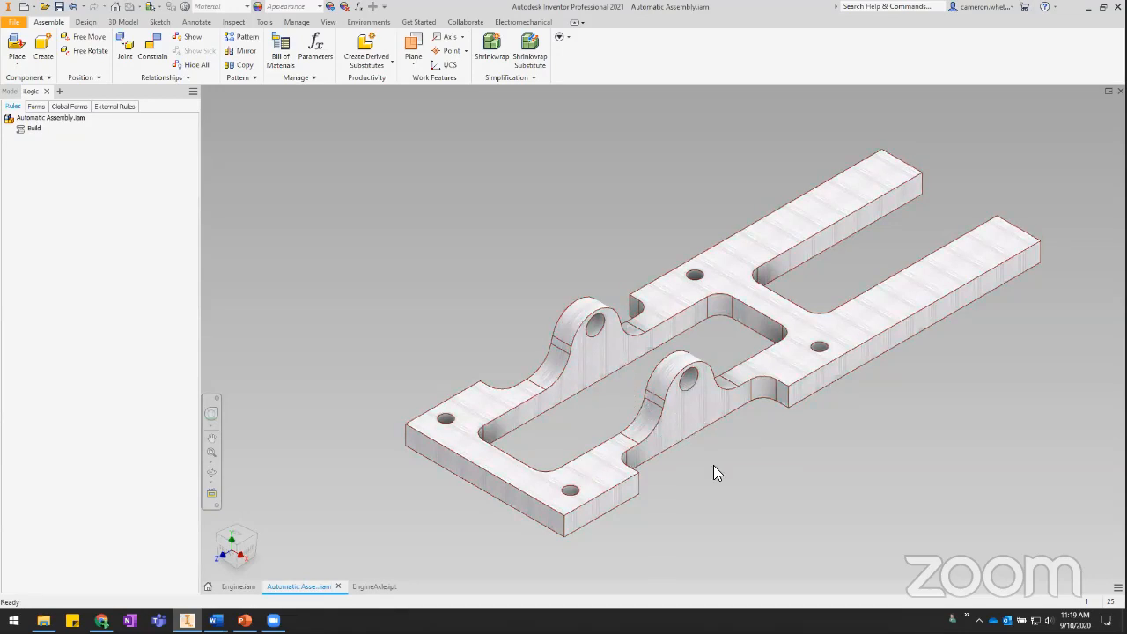
key("m")
left_click(704, 424)
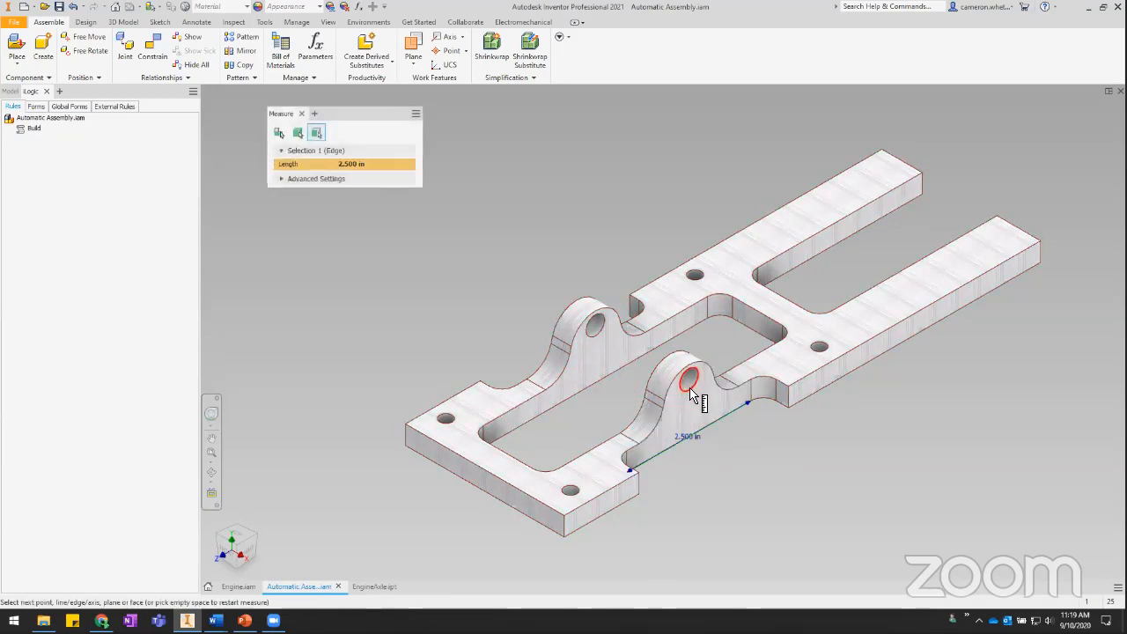
left_click(692, 392)
key("Escape")
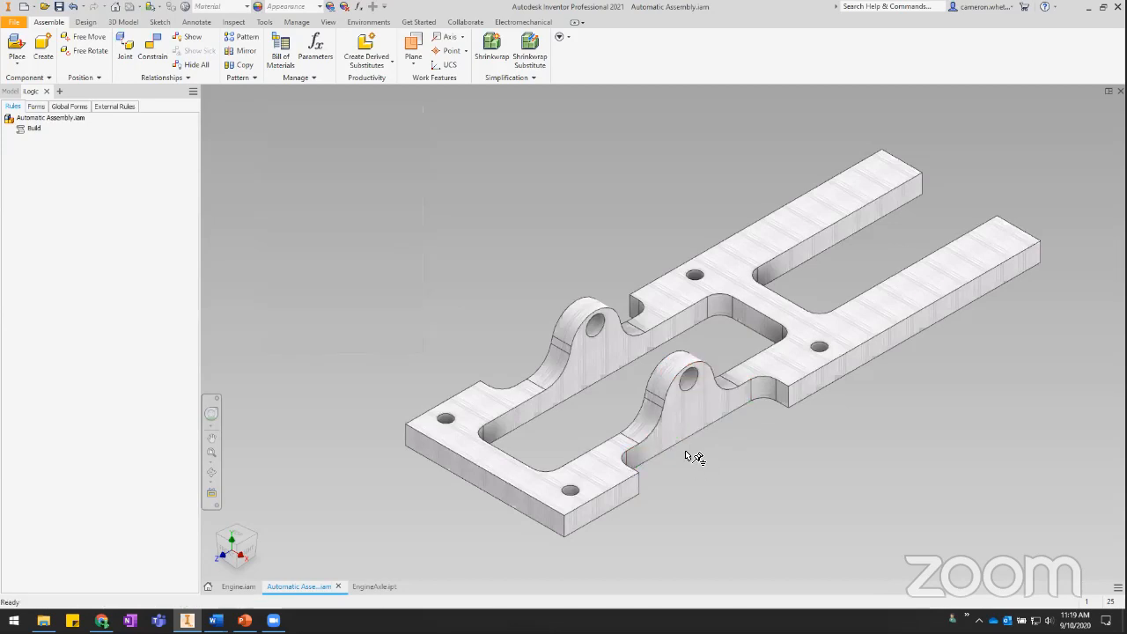
Close EngineAxle.ipt and insert an AddUcsToUcs constraint snippet under the 'Constrain axle comment in Automatic Assembly's Build rule
left_click(370, 586)
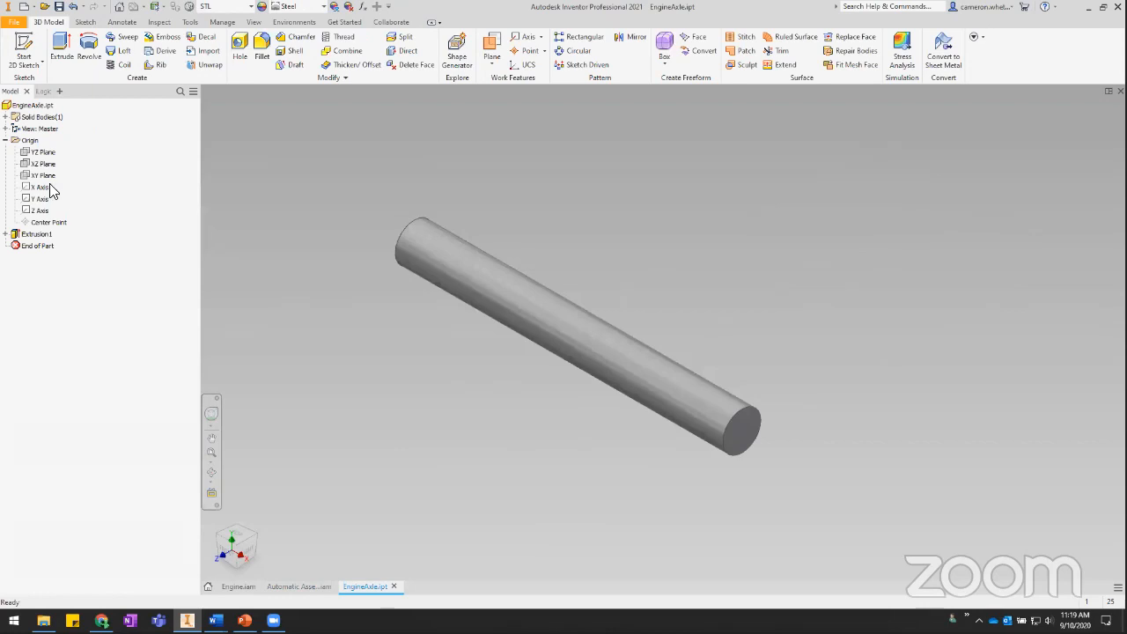
left_click(394, 586)
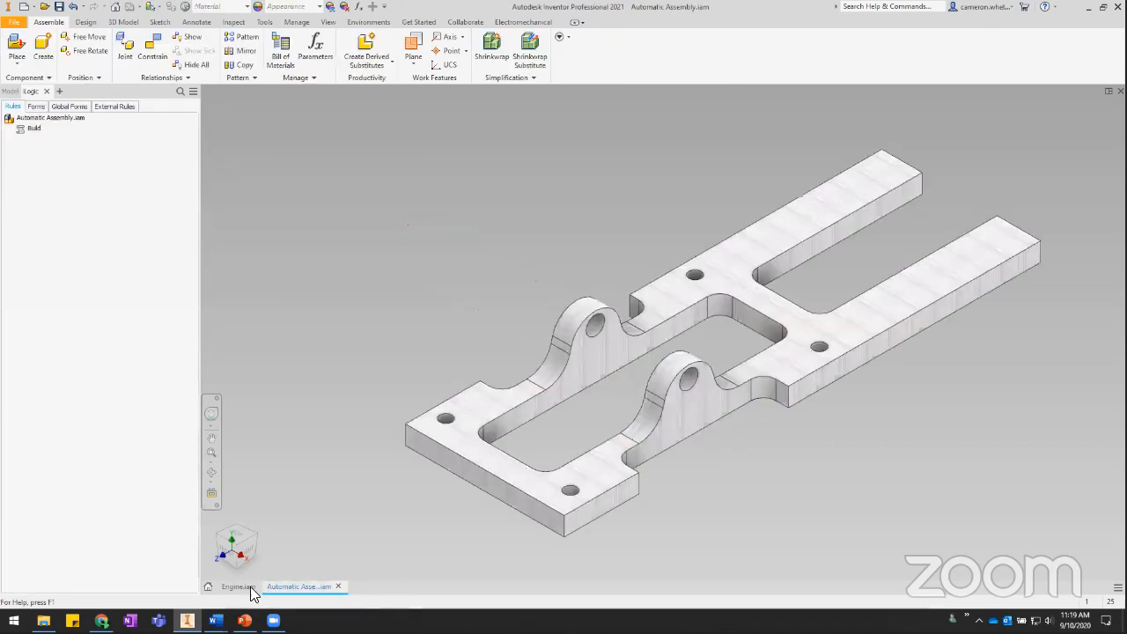
left_click(33, 128)
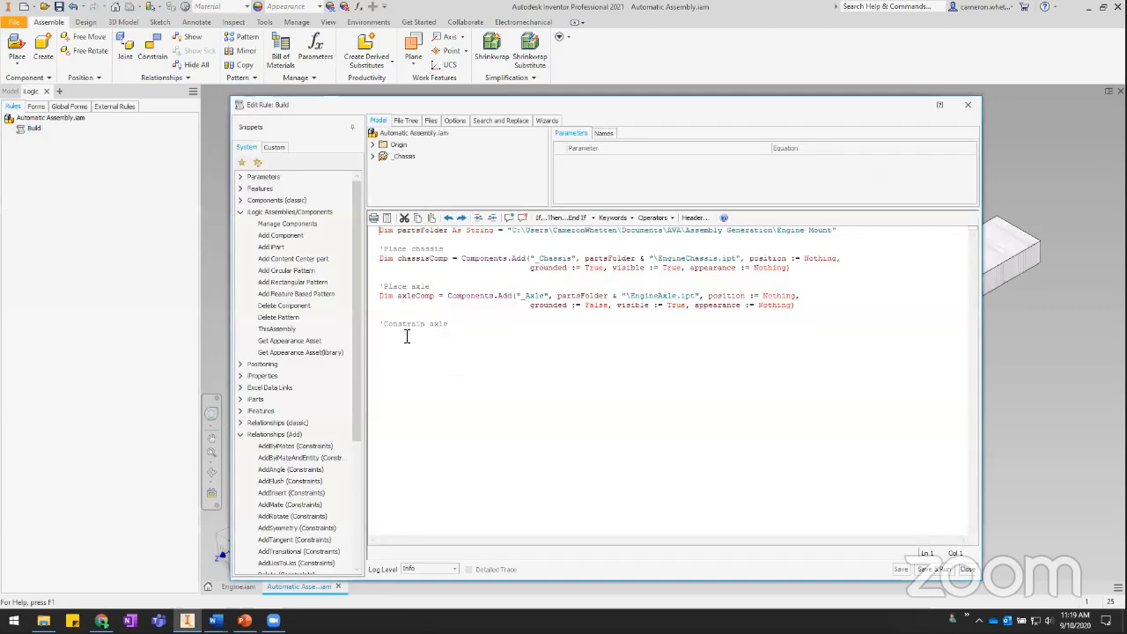
left_click(407, 336)
scroll(352, 403, "down", 4)
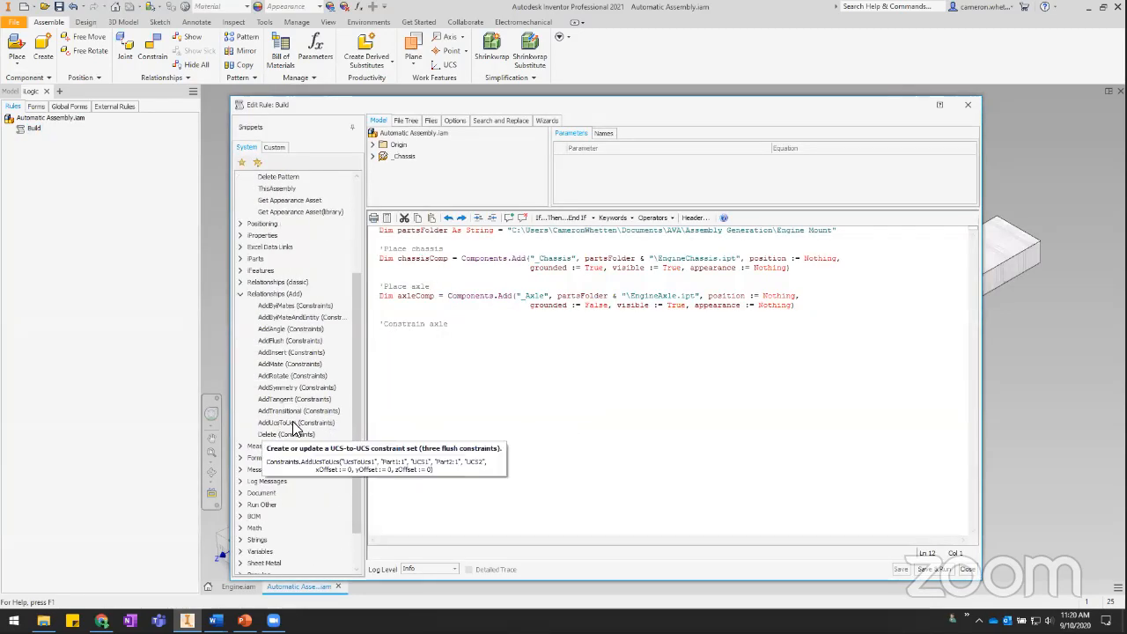
double_click(296, 423)
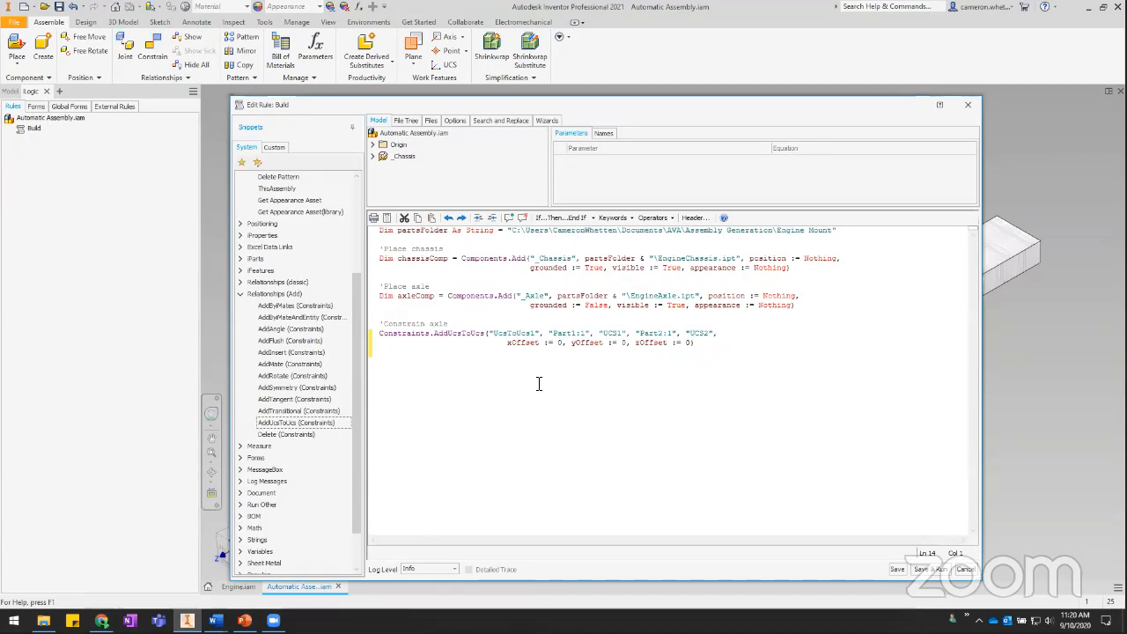
Name the new AddUcsToUcs constraint "AxleToChassis" in the rule code
left_click(508, 337)
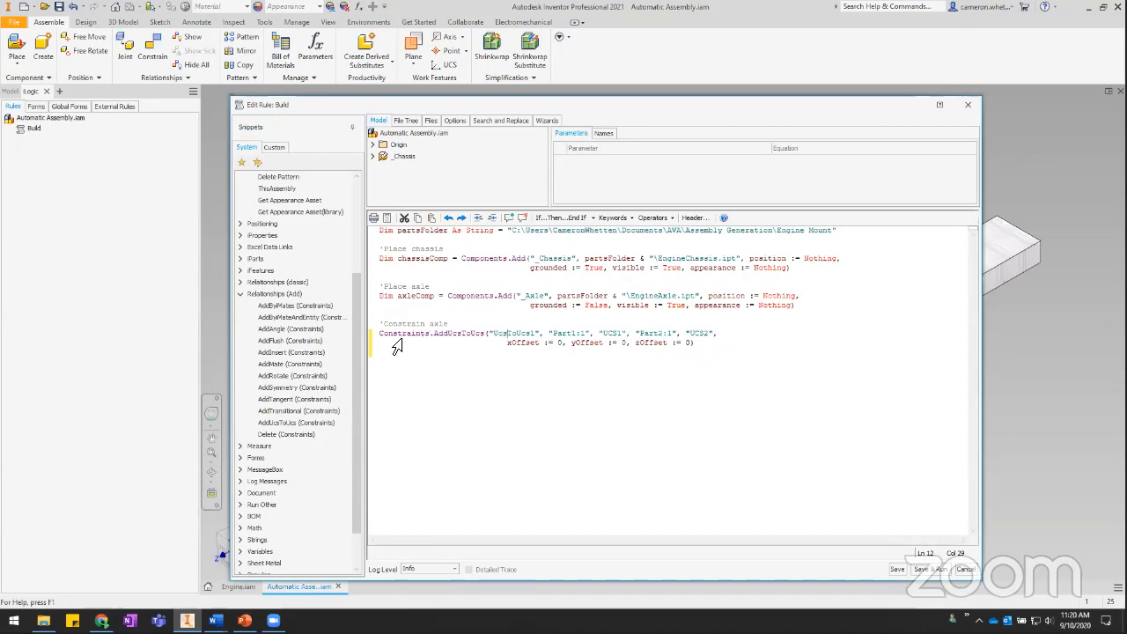
left_click(489, 336)
mouse_move(470, 333)
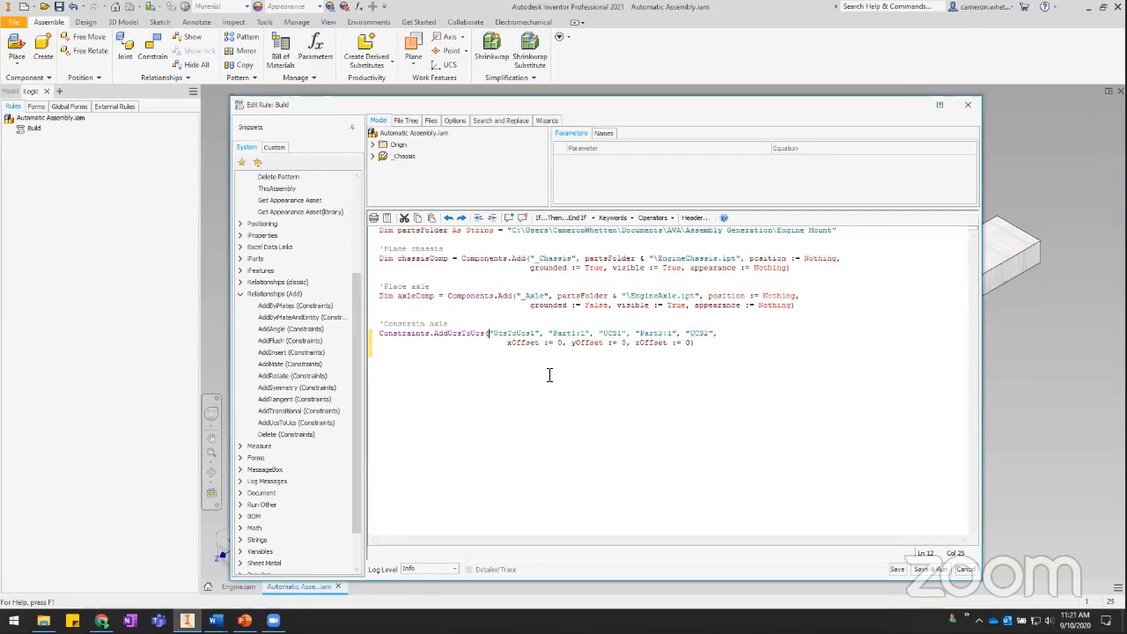
left_click_drag(496, 335, 539, 334)
type("AxleToCha")
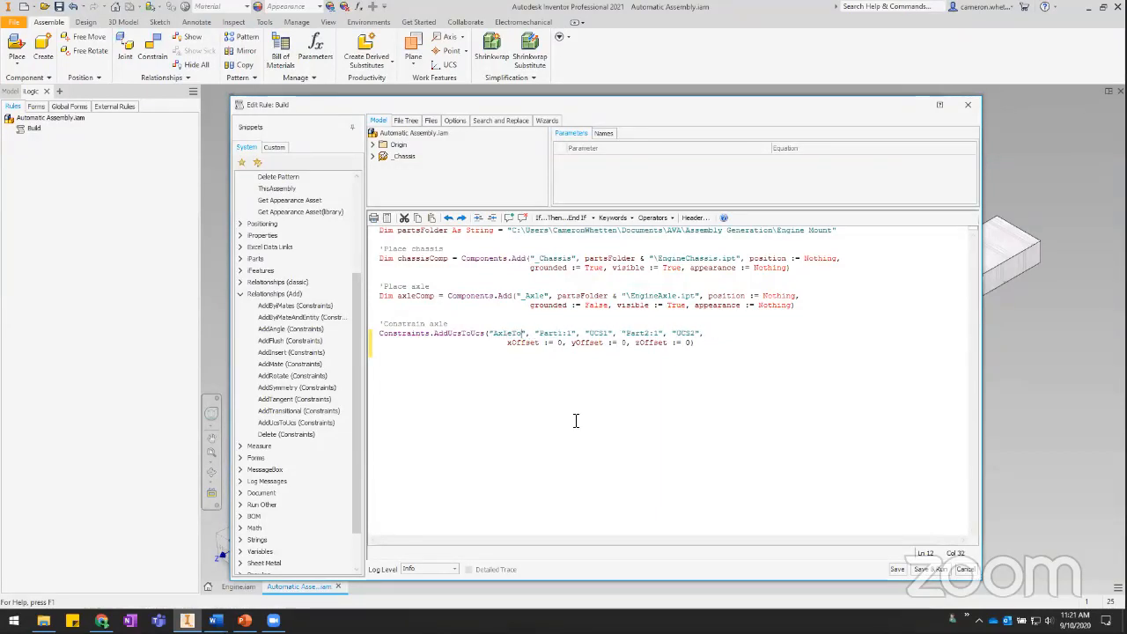
type("ssis")
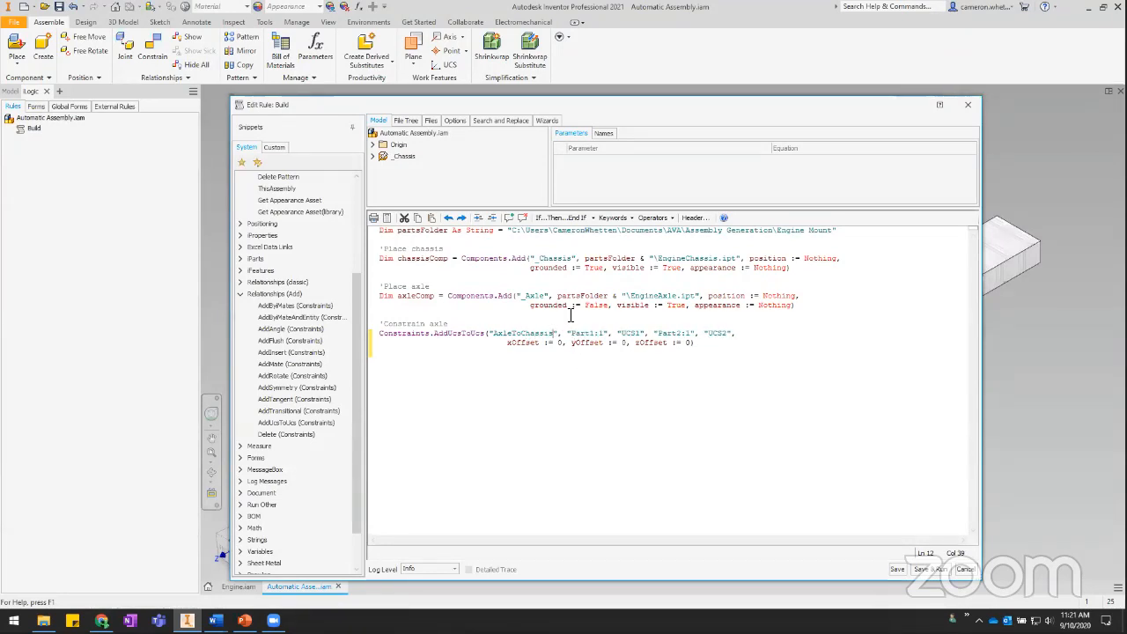
Set the constraint's first component to "_Chassis" and its second component to "_Axle", reusing the names from the placement code
double_click(563, 258)
key("ctrl+c")
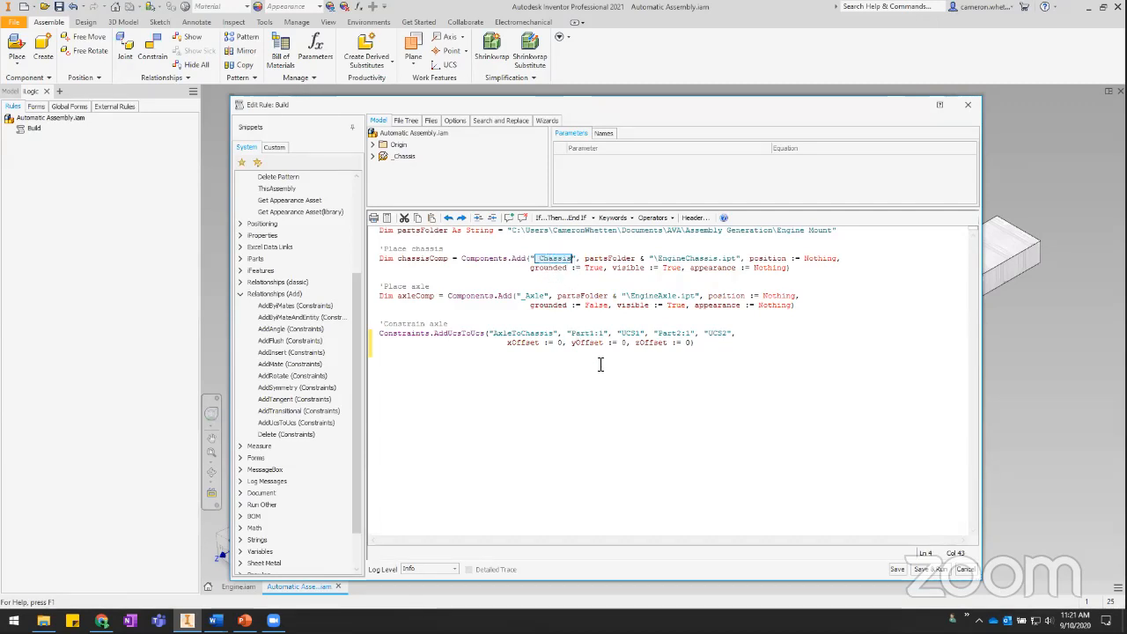
left_click_drag(571, 333, 606, 333)
key("ctrl+v")
double_click(532, 297)
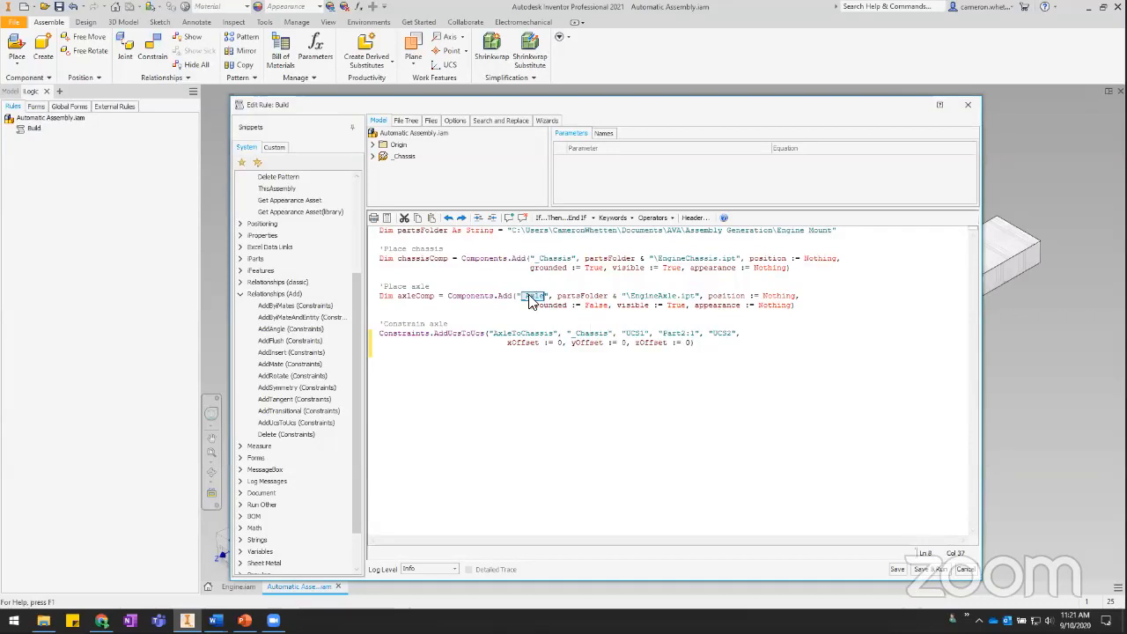
key("ctrl+c")
left_click_drag(664, 333, 700, 333)
key("ctrl+v")
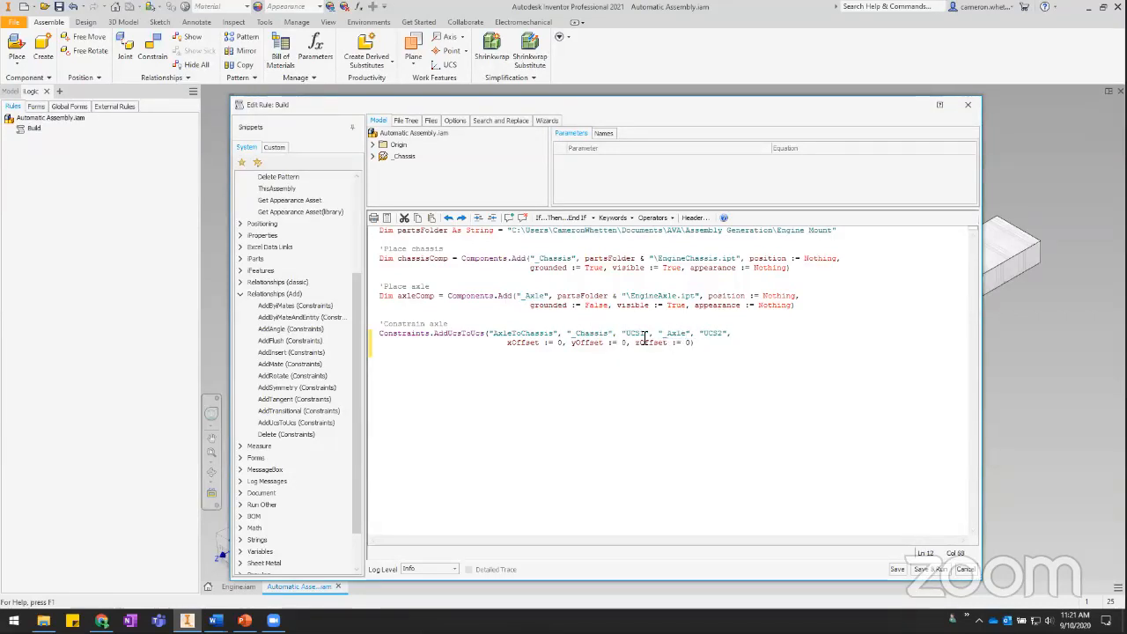
Replace both UCS names in the AxleToChassis constraint with "origin"
left_click_drag(629, 334, 648, 334)
type("origin")
double_click(648, 332)
double_click(722, 332)
key("ctrl+v")
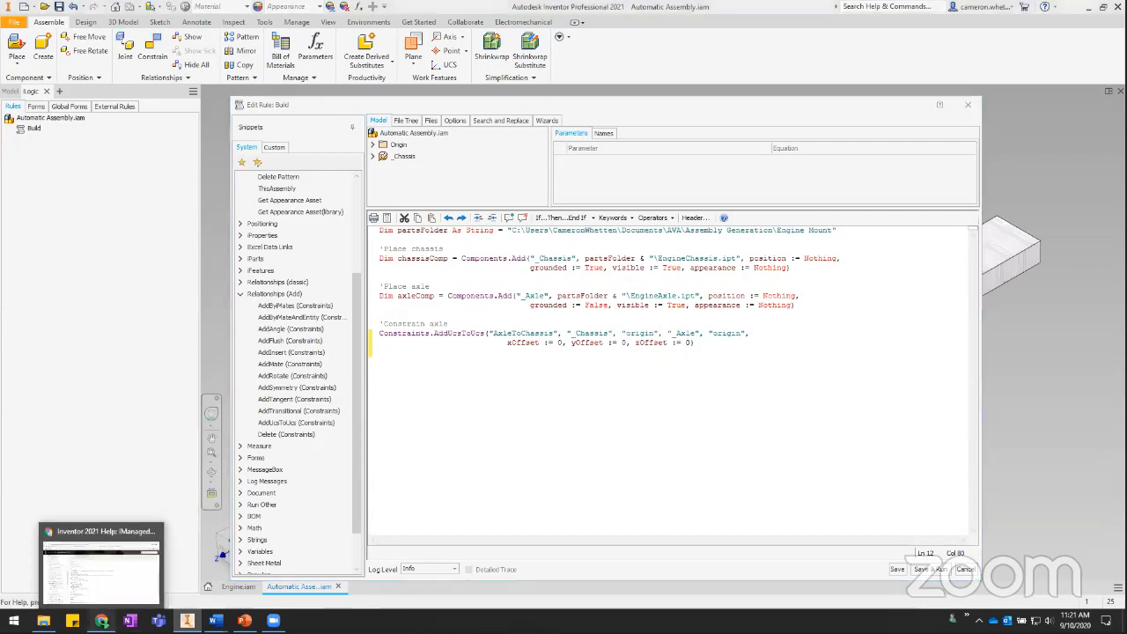
Switch to the Inventor 2021 help in Chrome and read the AddUcsToUcs method's ucsName1 description, then return to Inventor
left_click(102, 621)
scroll(89, 423, "down", 2)
left_click(139, 409)
scroll(465, 479, "down", 2)
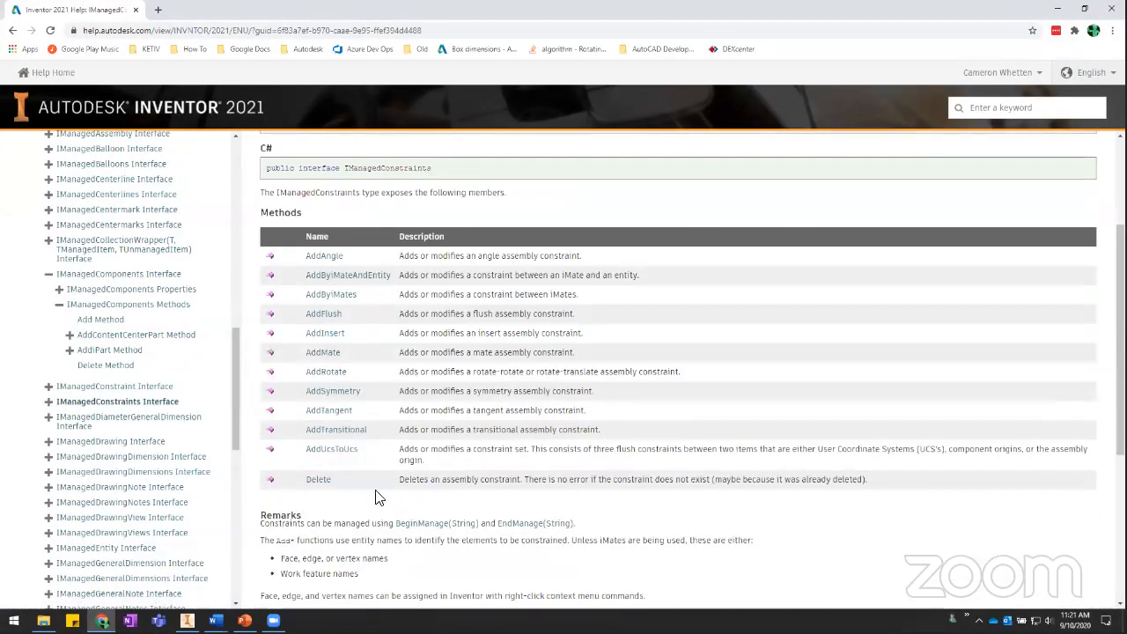
left_click(348, 453)
scroll(291, 452, "down", 3)
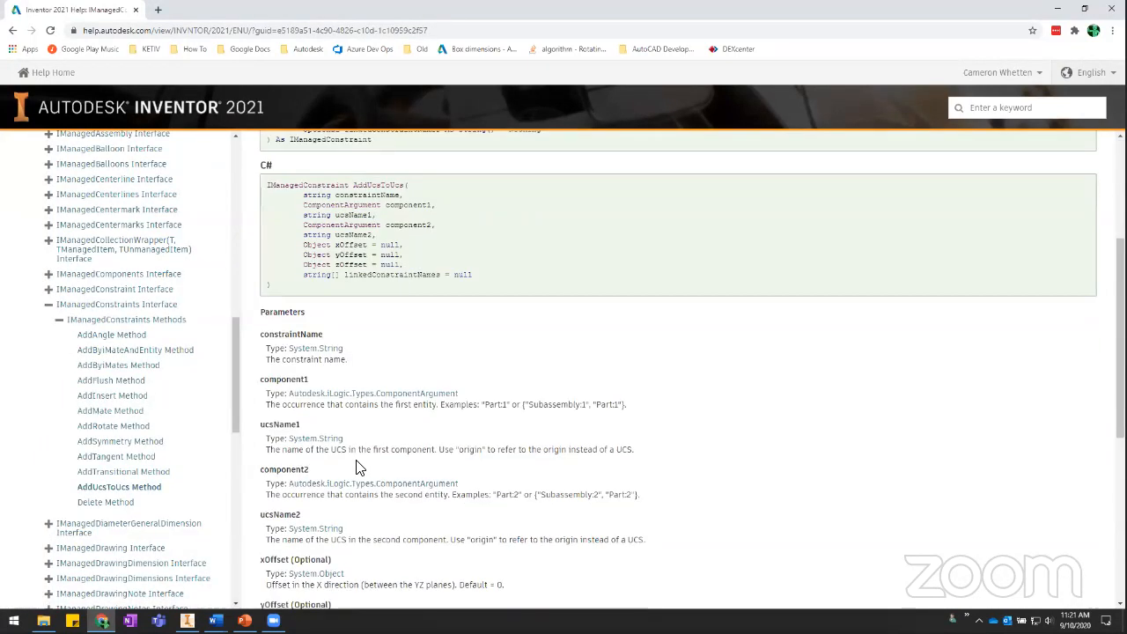
left_click_drag(286, 452, 640, 455)
left_click(637, 454)
left_click(187, 621)
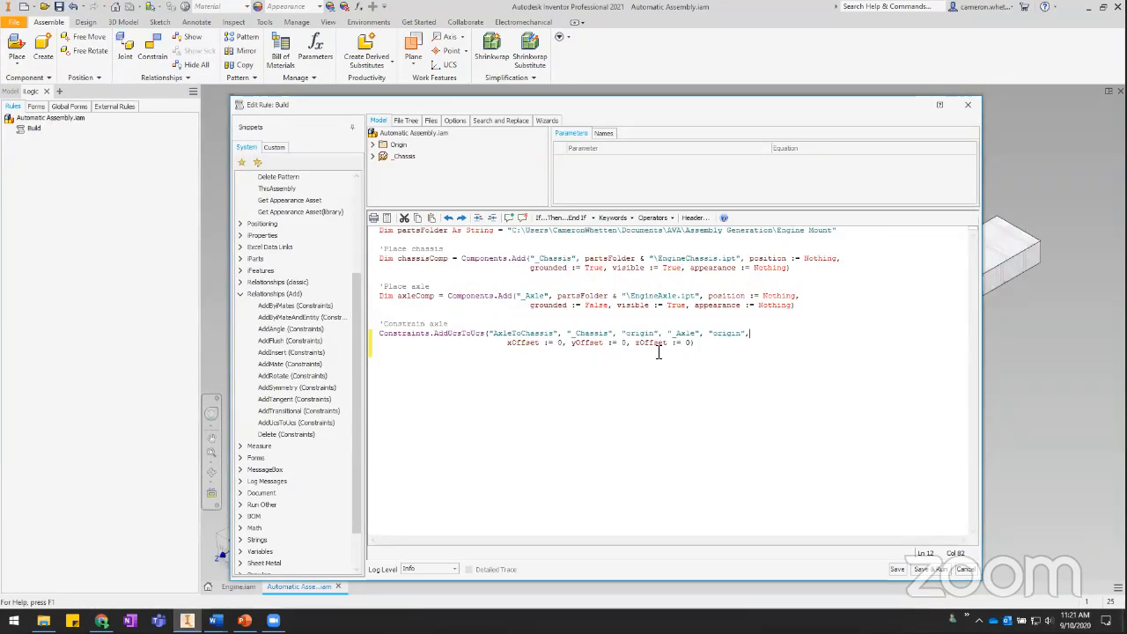
Set the constraint's yOffset to 1, then save the Build rule and close its editor
left_click(624, 342)
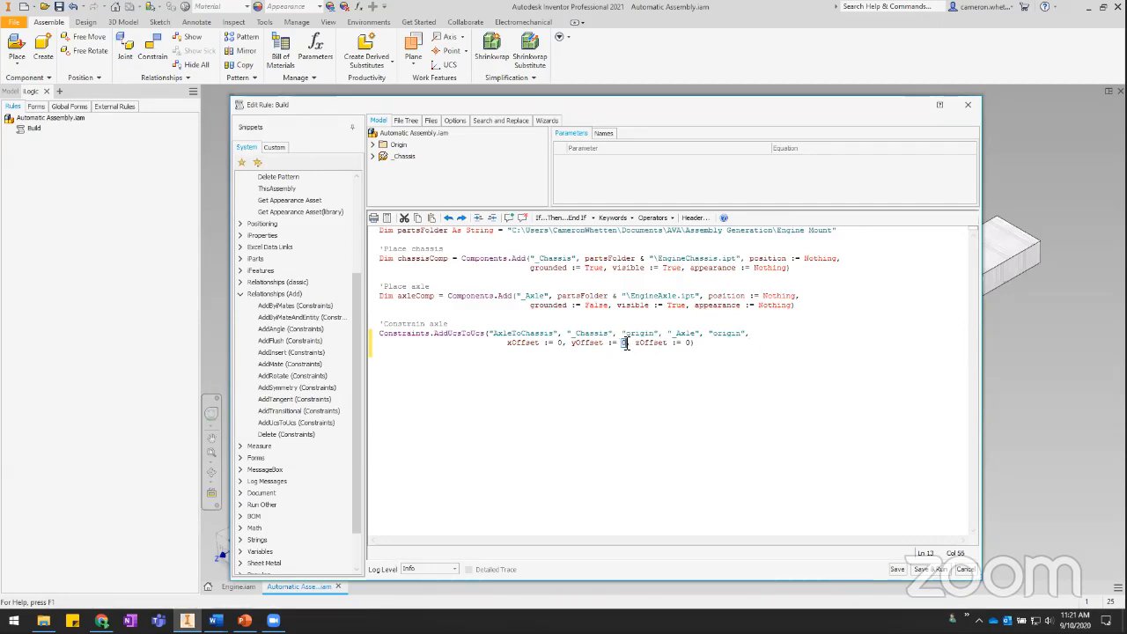
type("1")
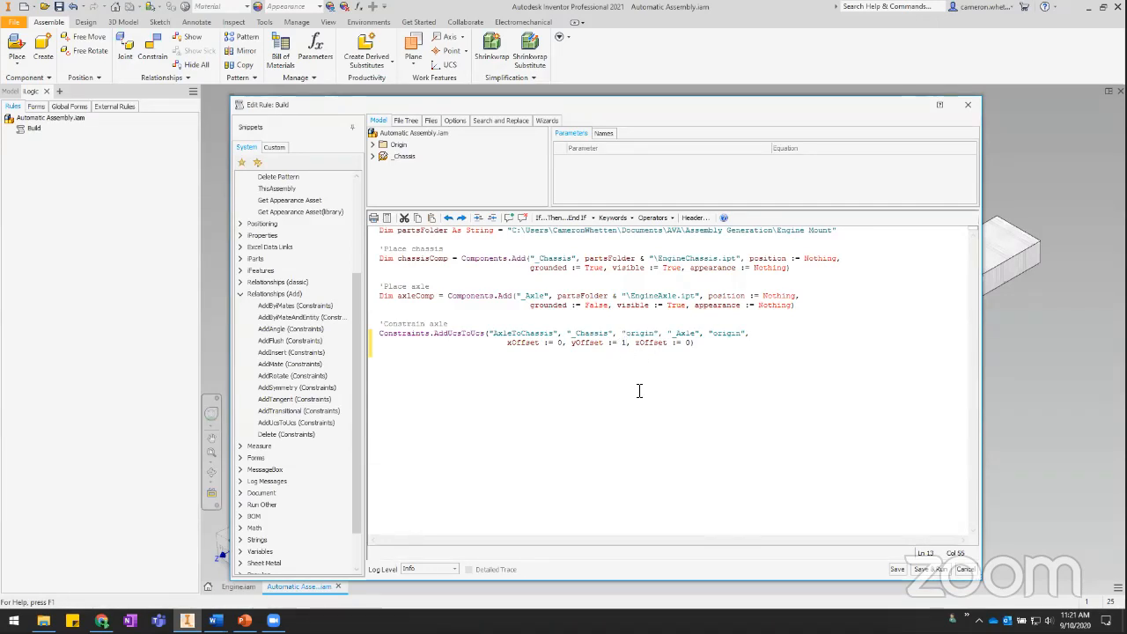
left_click(642, 392)
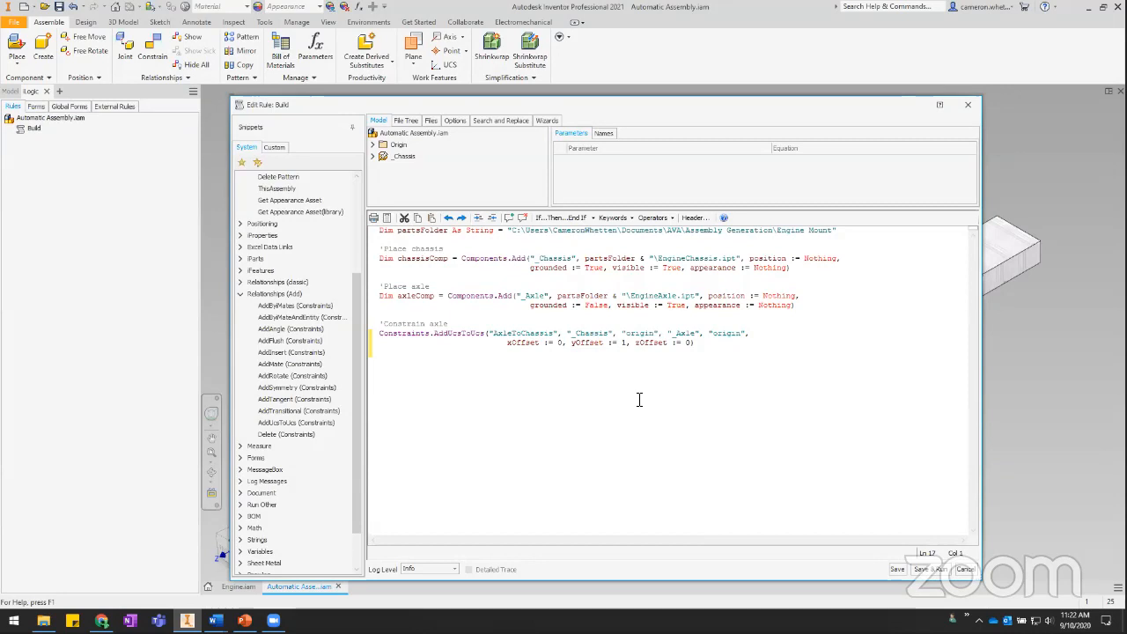
left_click(897, 570)
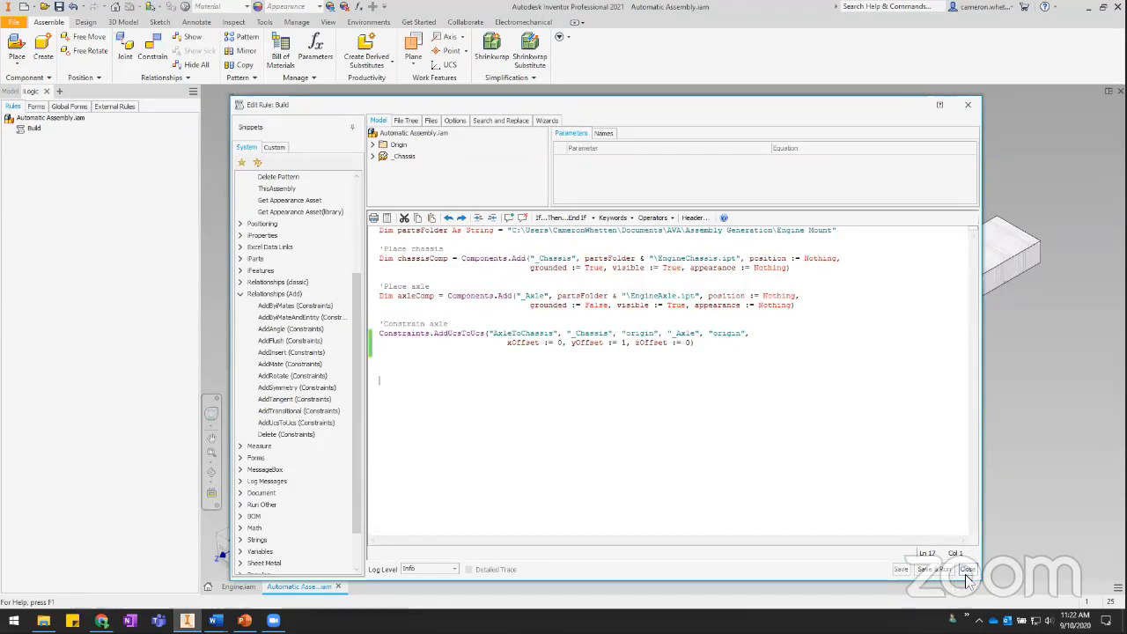
left_click(967, 571)
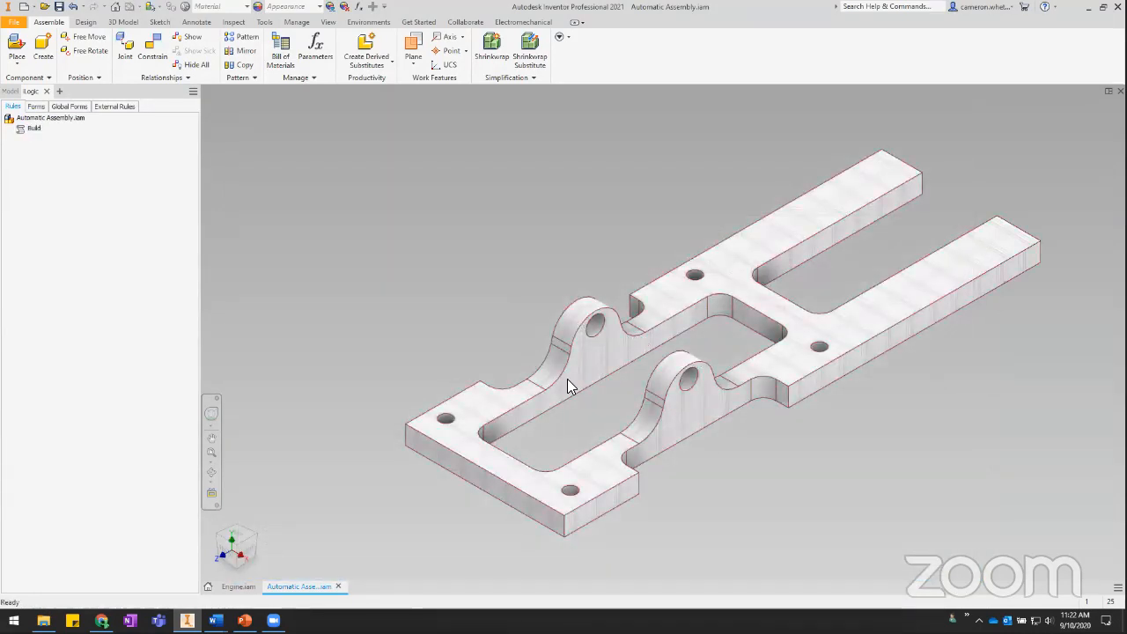
Delete the existing chassis from the assembly and run the Build rule
left_click(676, 385)
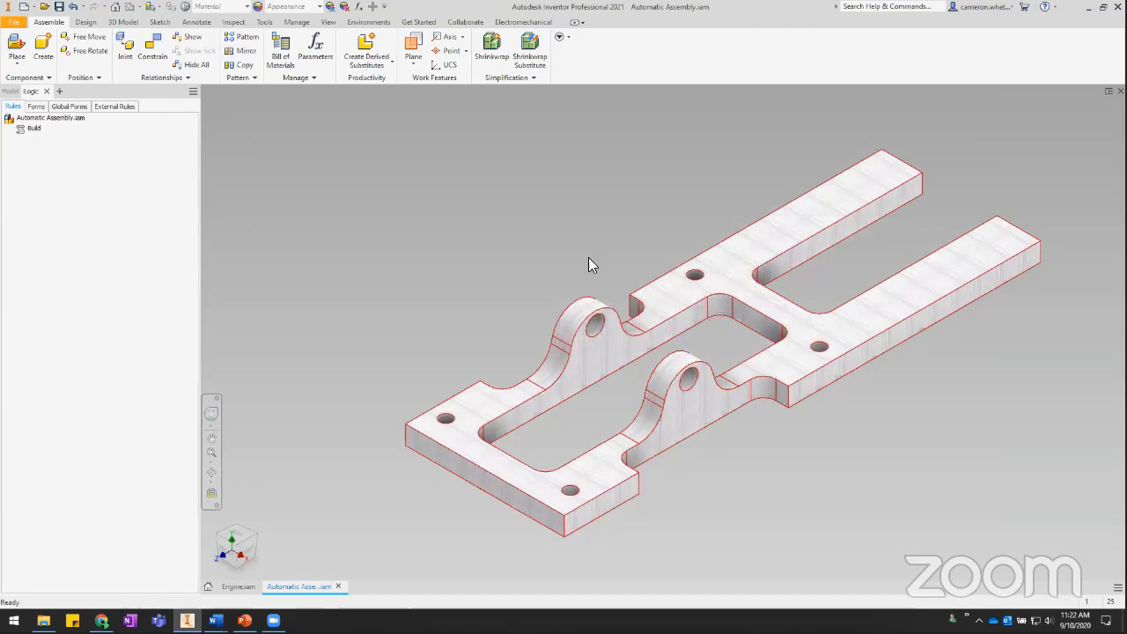
left_click(11, 92)
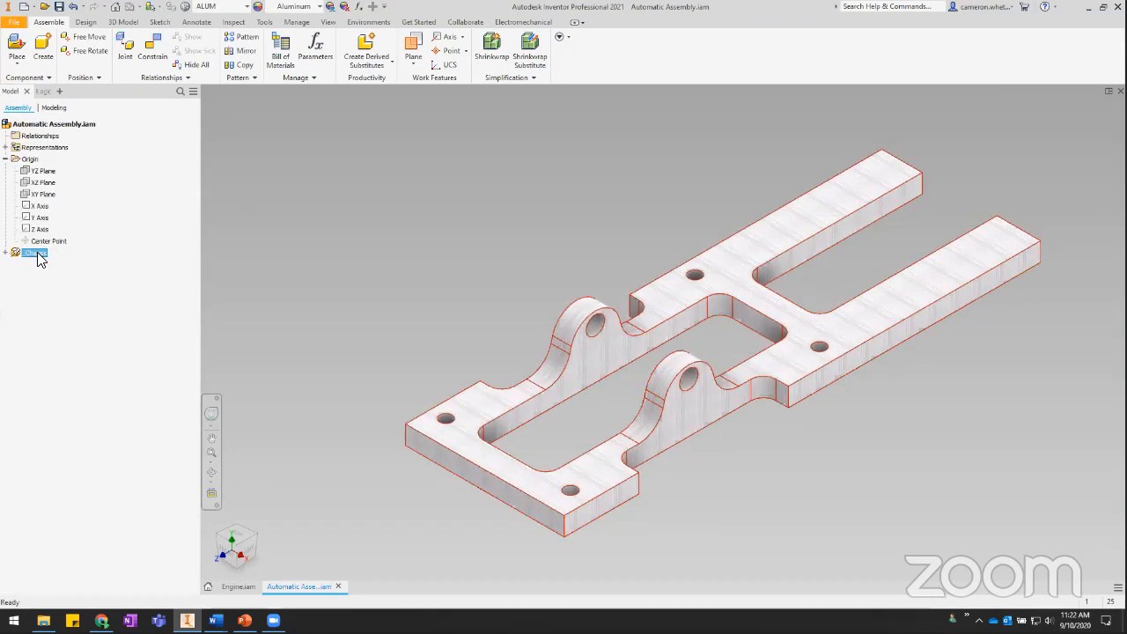
left_click(67, 260)
left_click_drag(840, 446, 483, 217)
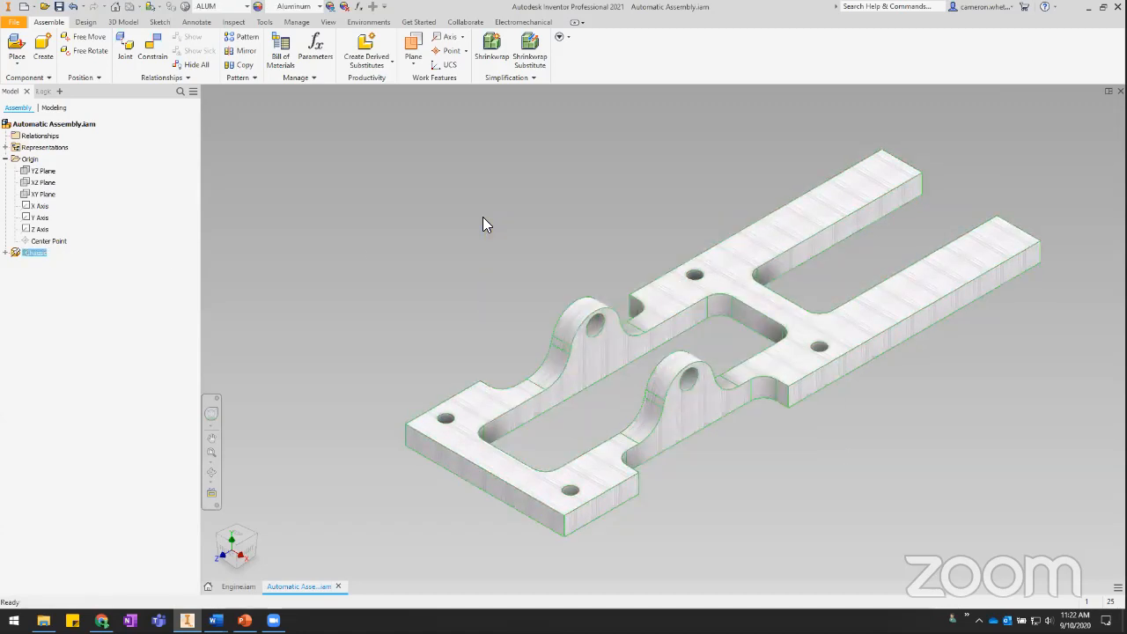
key("Delete")
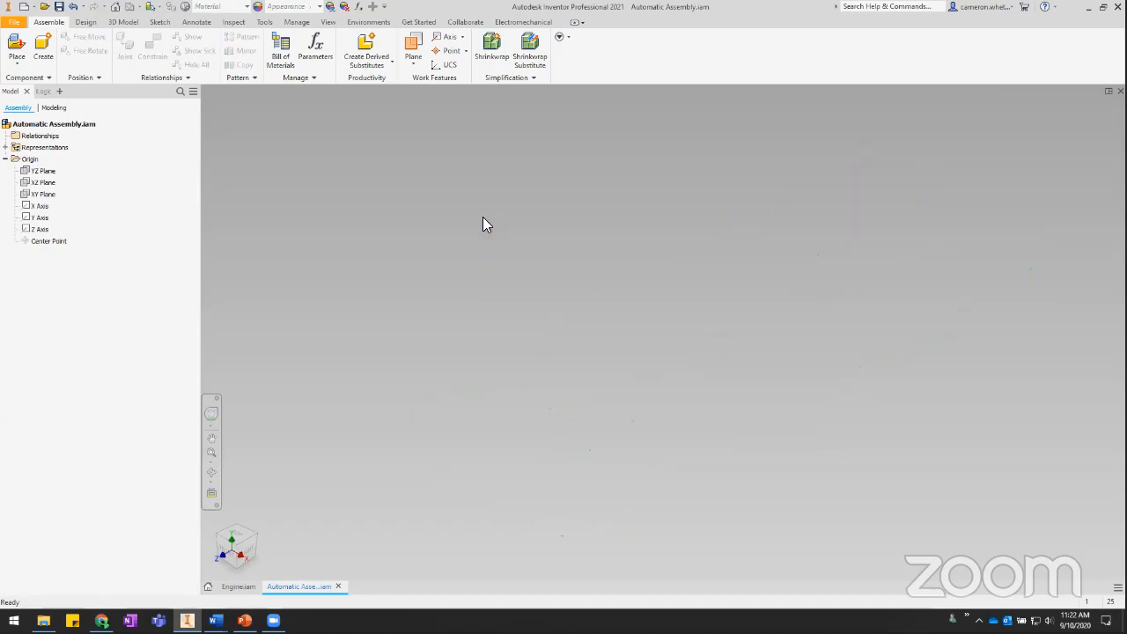
left_click(42, 91)
right_click(33, 130)
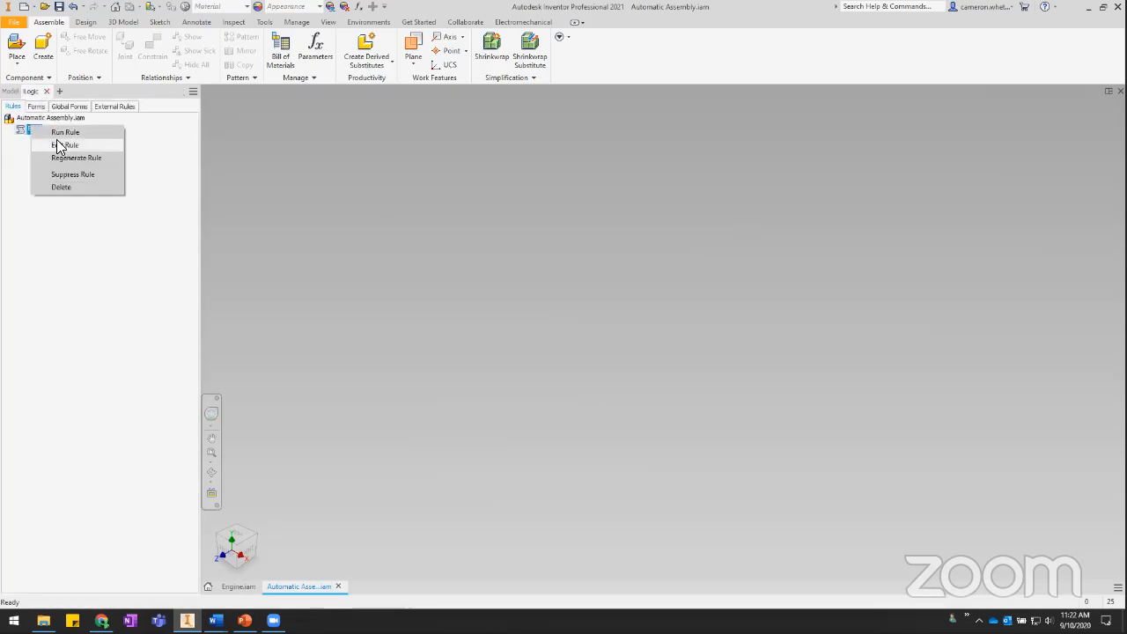
left_click(68, 133)
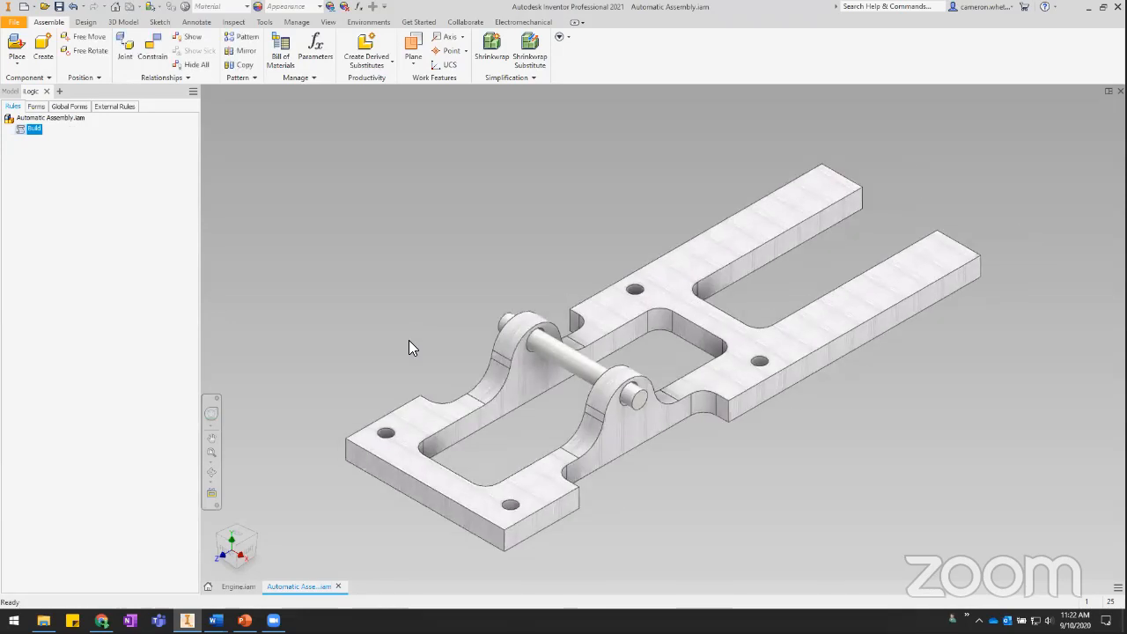
Examine the axle's three AxleToChassis constraints and their planes, including the XZ offset seen from the right side
left_click(10, 91)
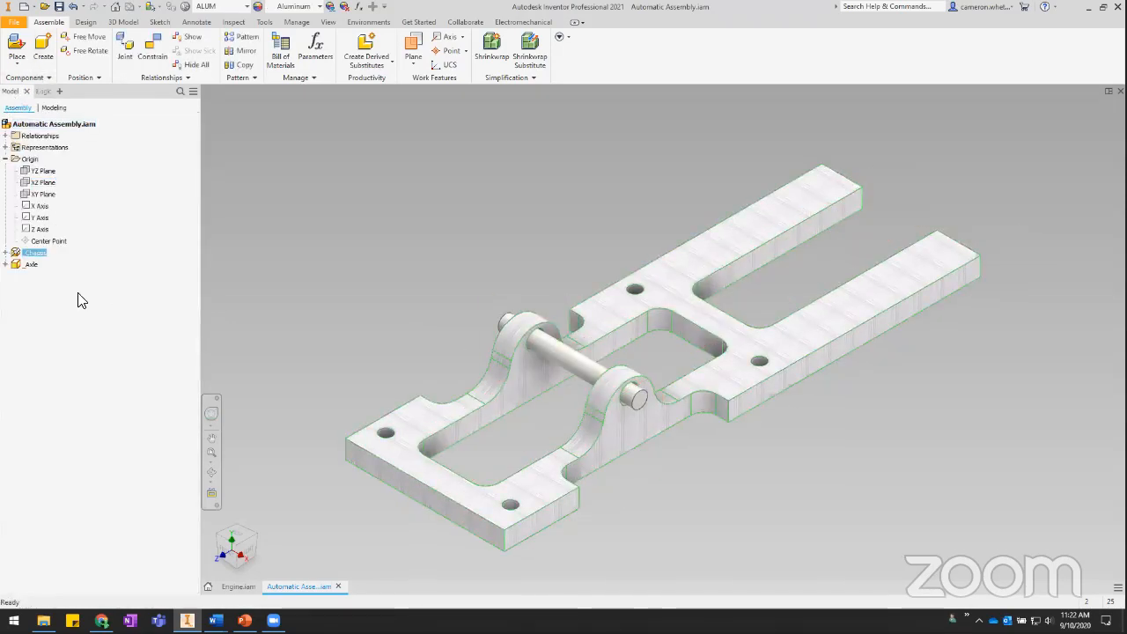
left_click(5, 264)
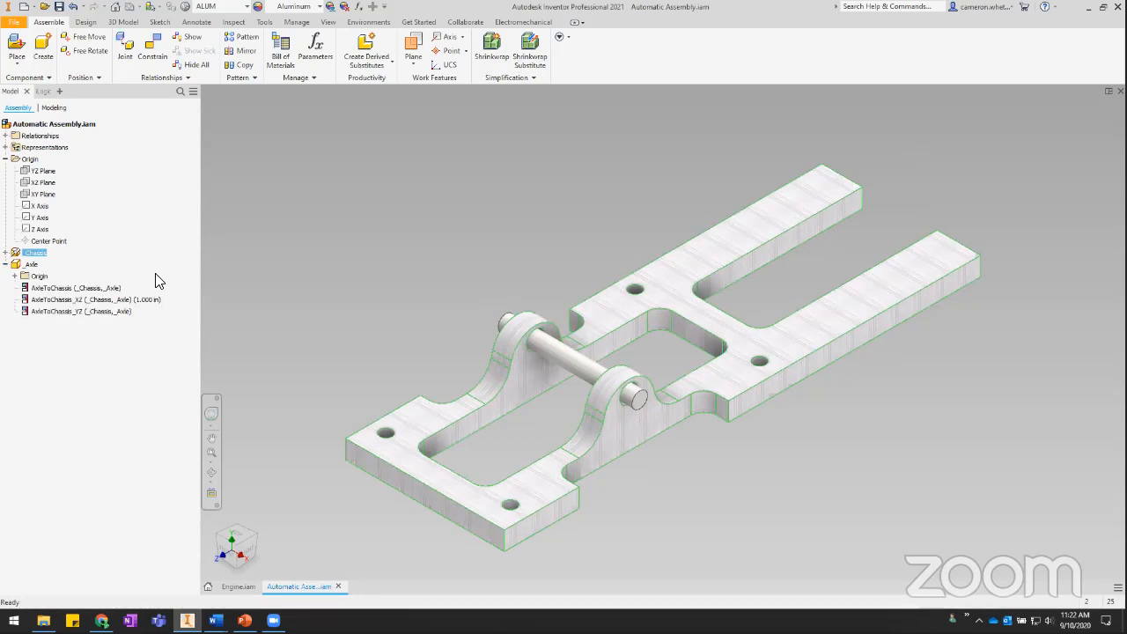
left_click(111, 288)
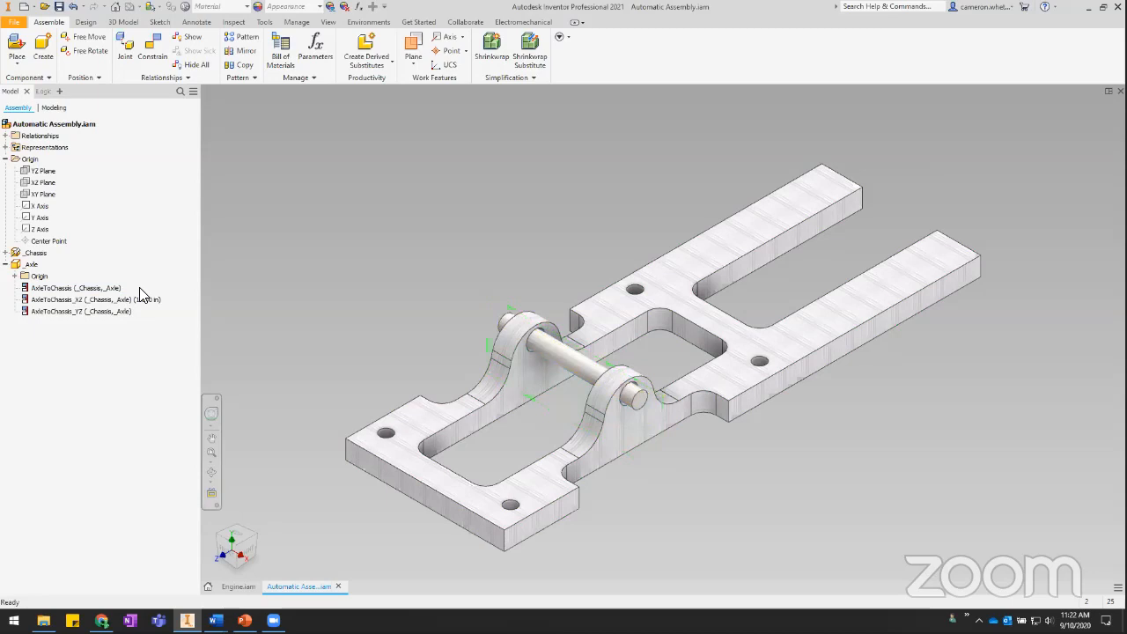
left_click(77, 289)
left_click(78, 311, "shift")
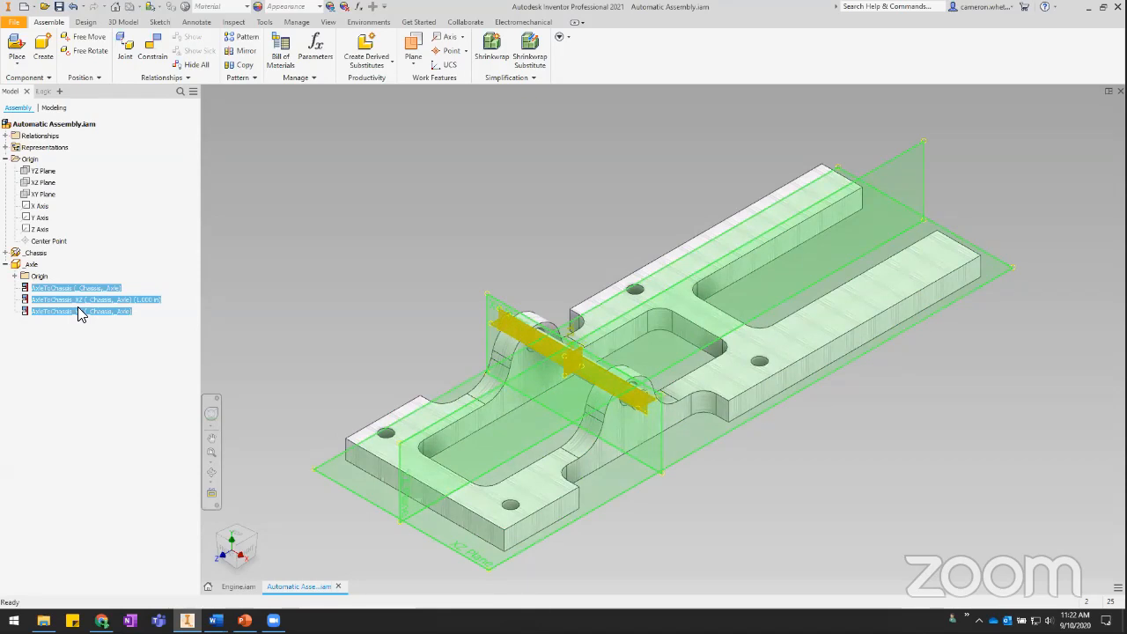
left_click(129, 343)
left_click(132, 300)
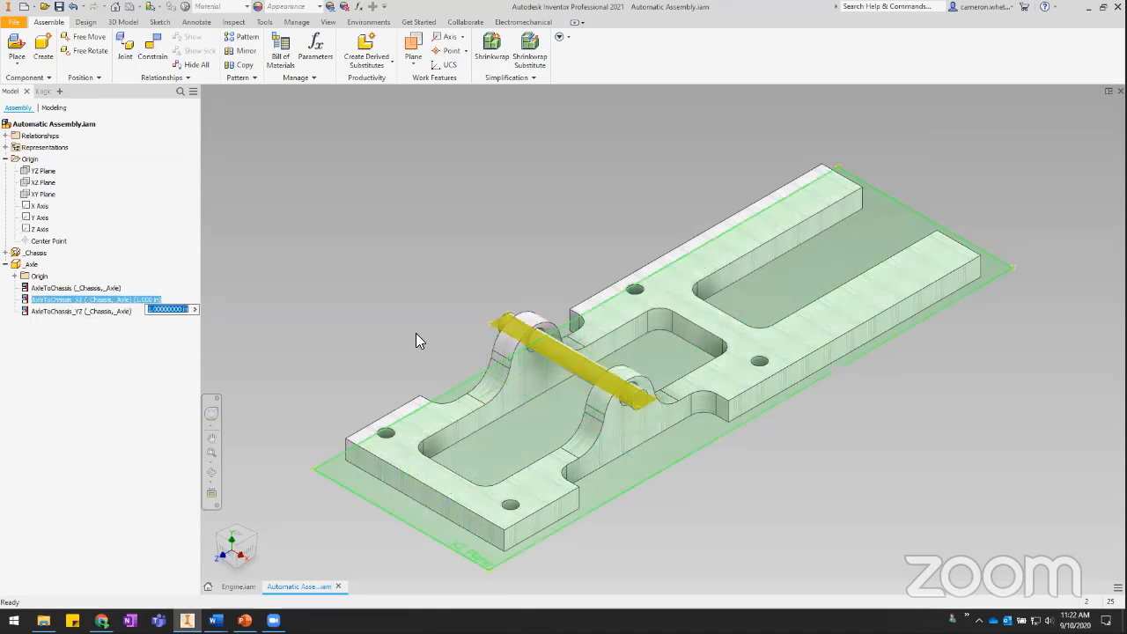
left_click(245, 555)
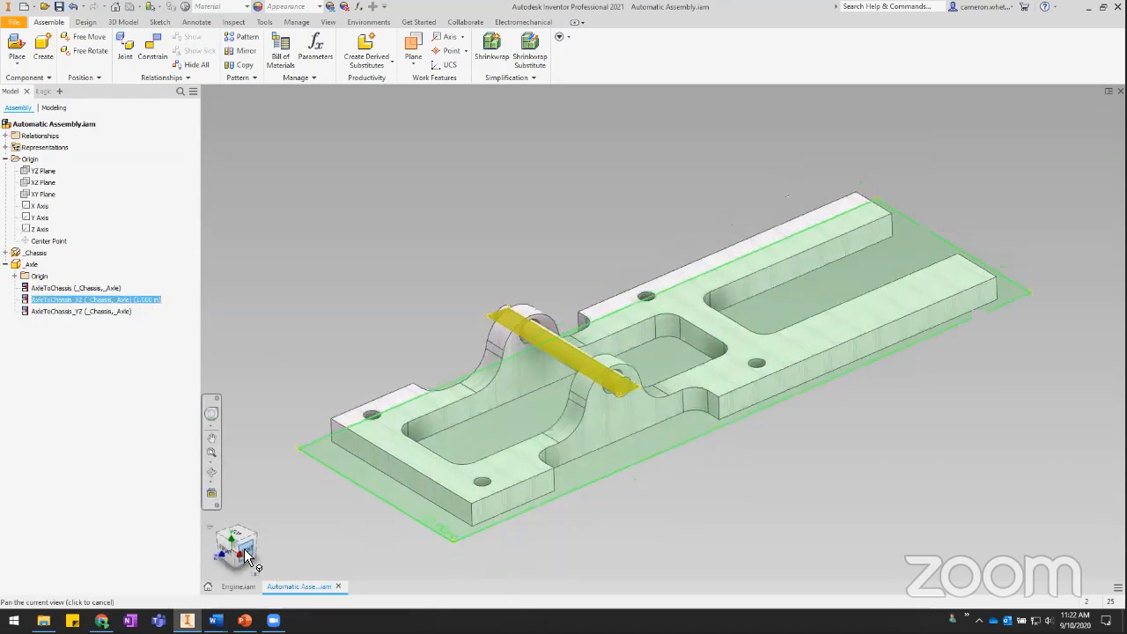
left_click(224, 533)
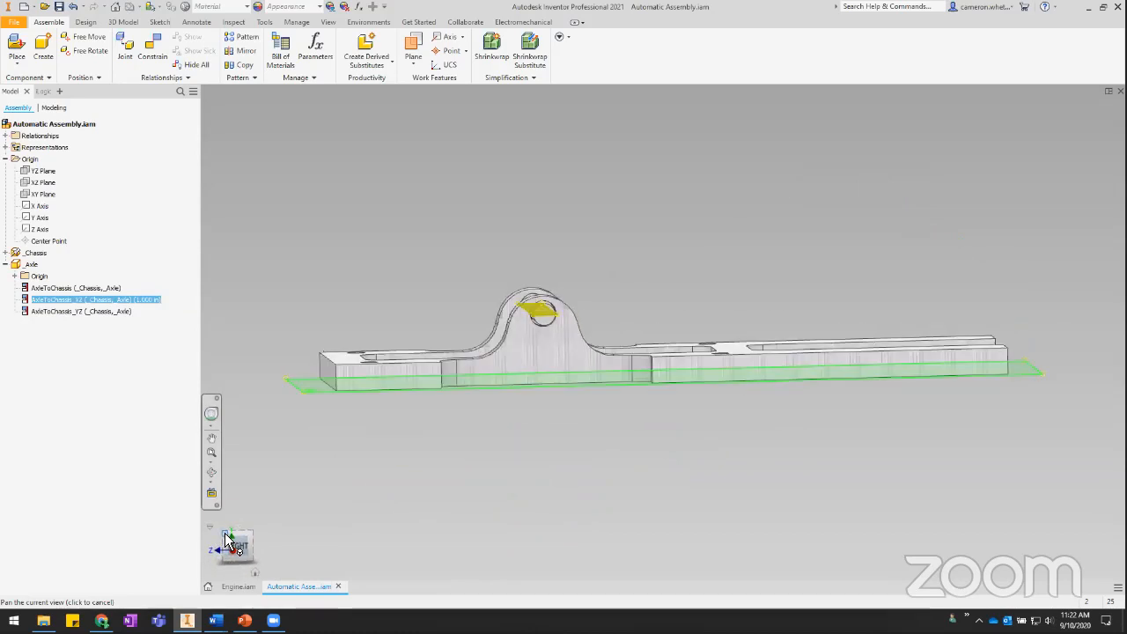
Delete the generated chassis and axle from Automatic Assembly.iam
left_click(445, 300)
left_click_drag(731, 473, 354, 179)
key("Delete")
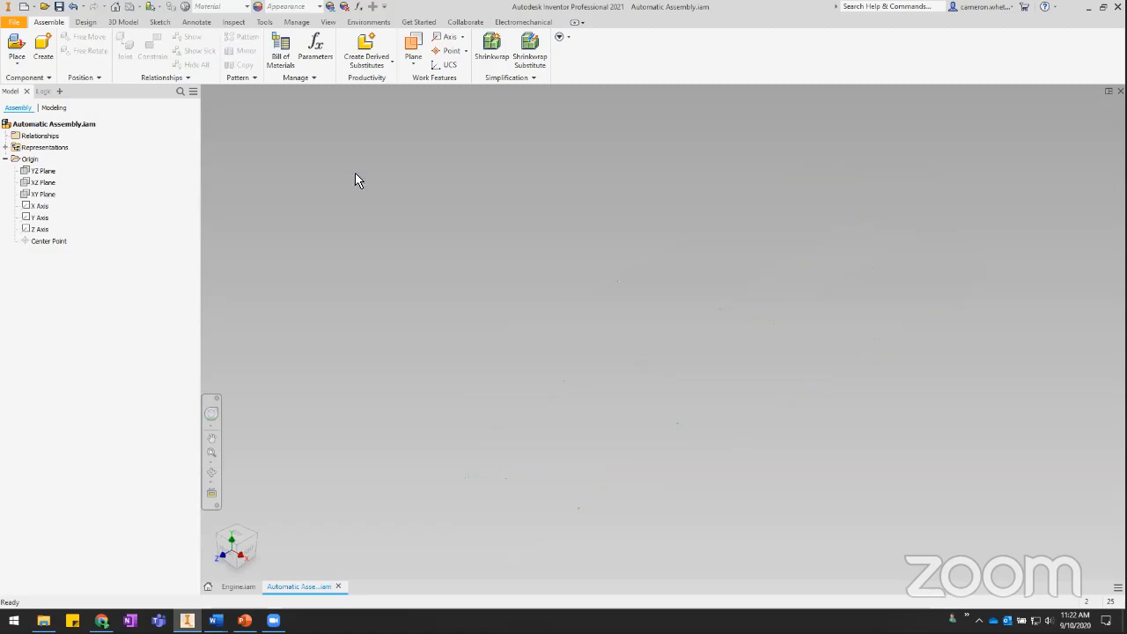
left_click(41, 91)
double_click(29, 130)
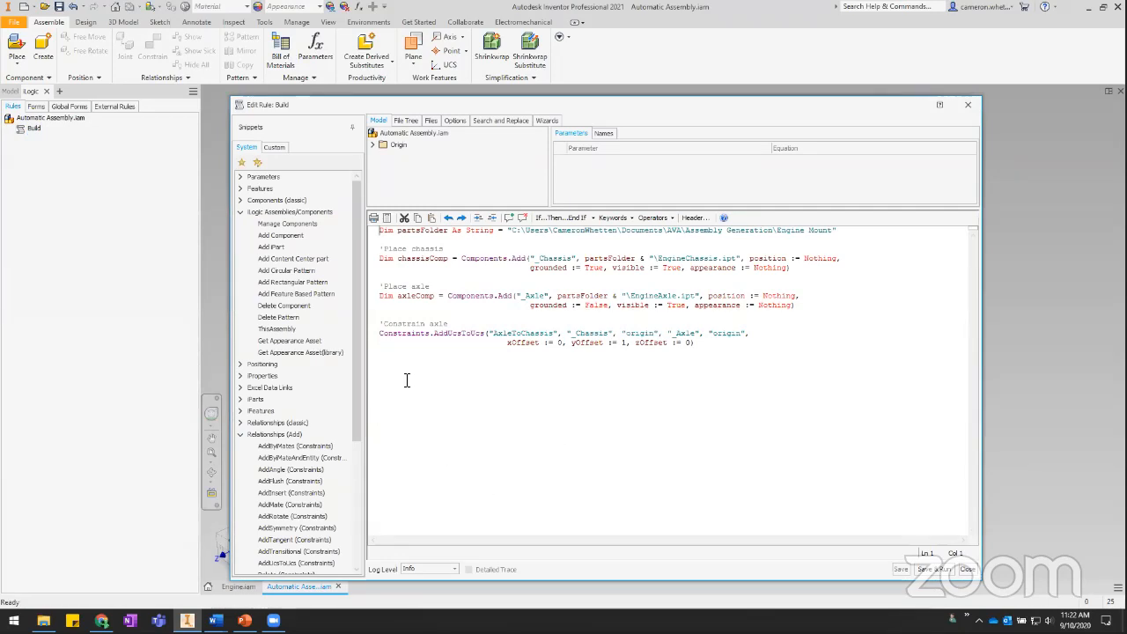
left_click(967, 568)
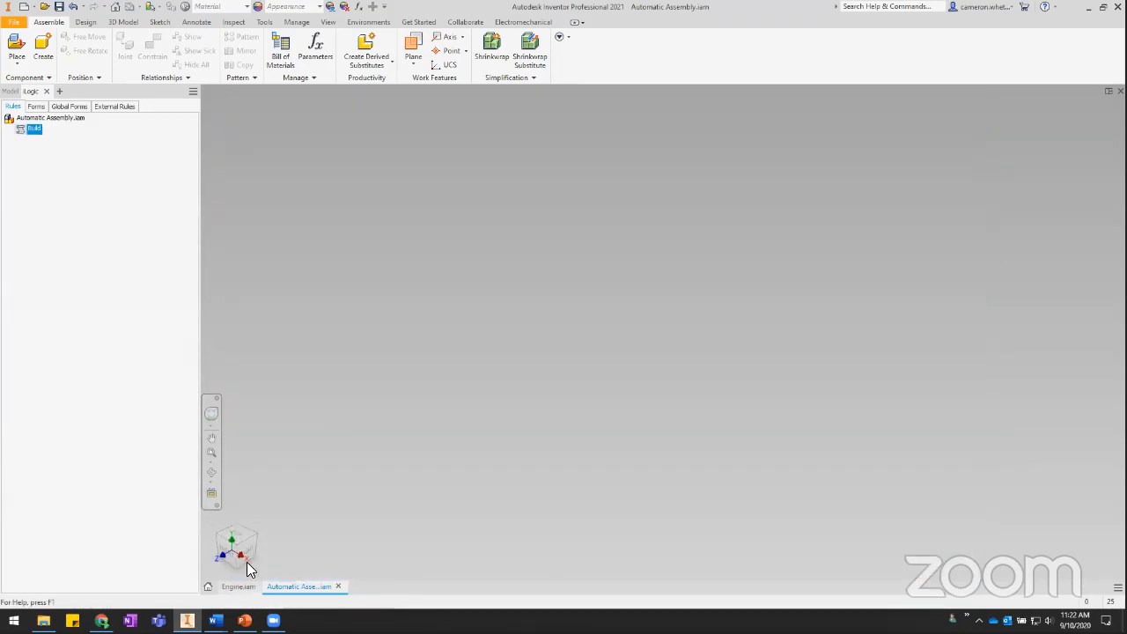
Switch to Engine.iam and open the EngineChassis_Bushing part seated in the chassis beside the flywheel
left_click(239, 587)
middle_click_drag(640, 353, 689, 370)
middle_click_drag(690, 371, 739, 345, "shift")
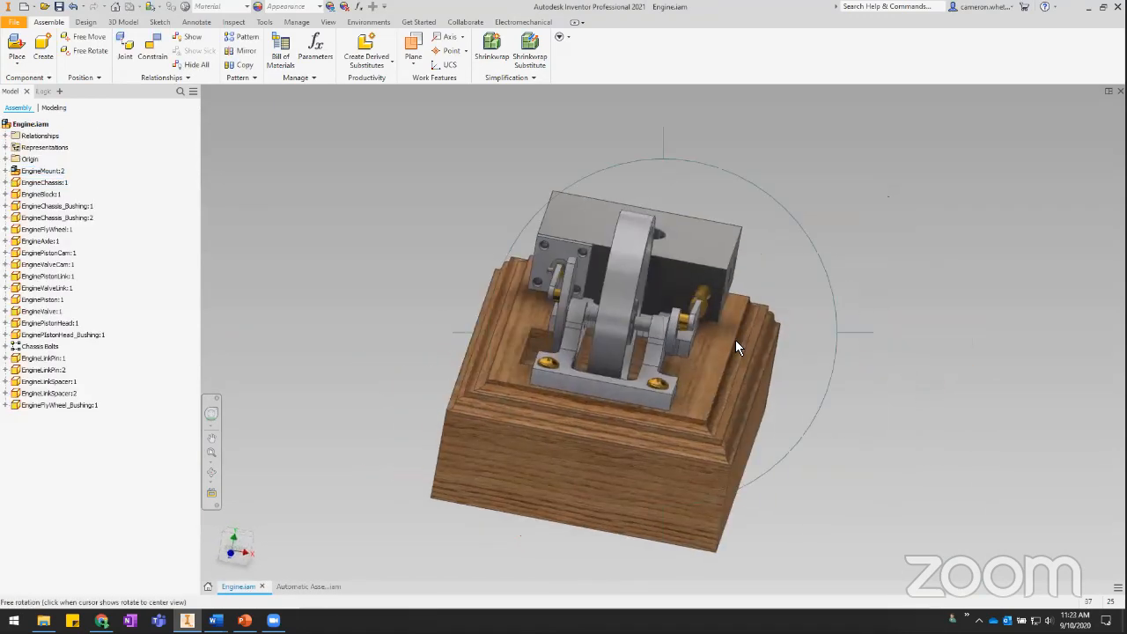
scroll(590, 319, "down", 10)
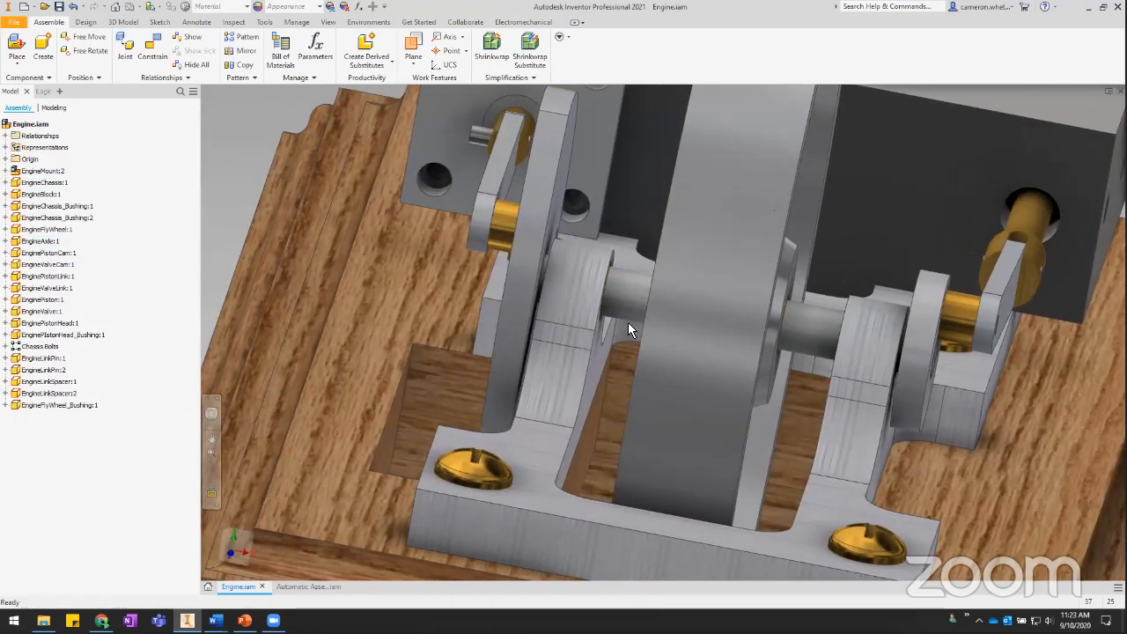
middle_click_drag(628, 322, 679, 355, "shift")
left_click(670, 354)
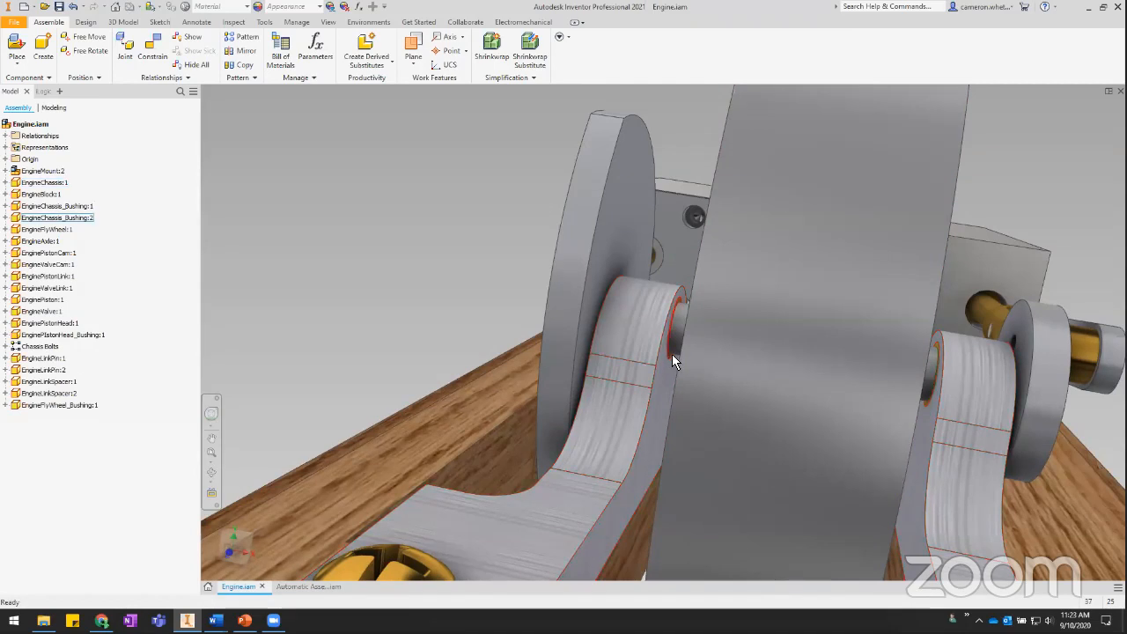
left_click(672, 354)
right_click(671, 354)
left_click(681, 208)
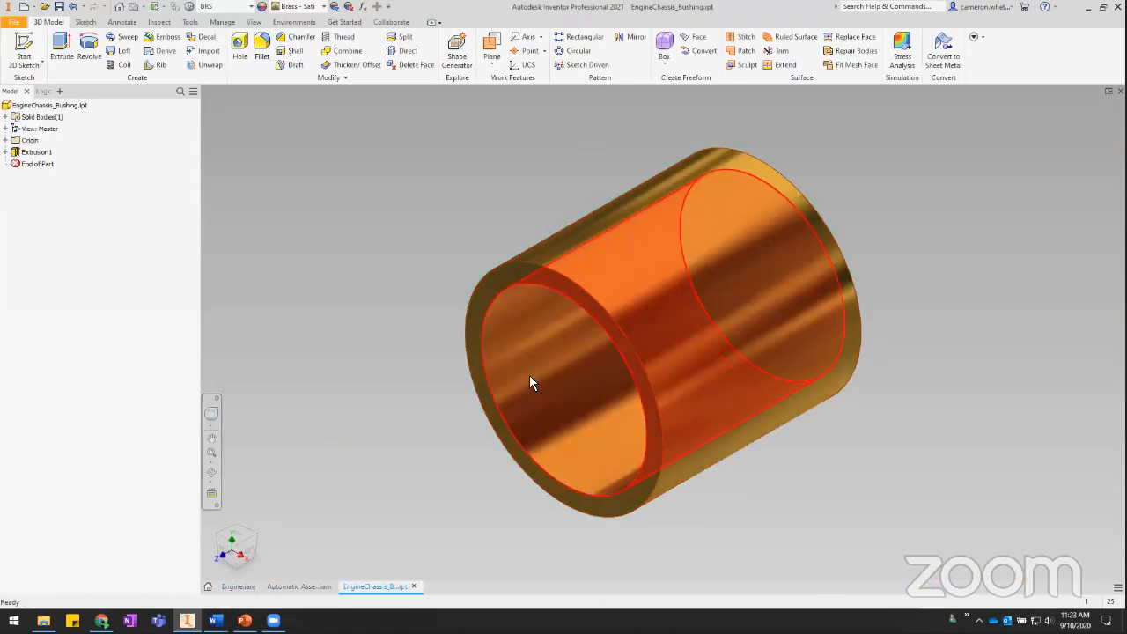
Return to Engine.iam and open the EngineChassis part in its own window
left_click(296, 588)
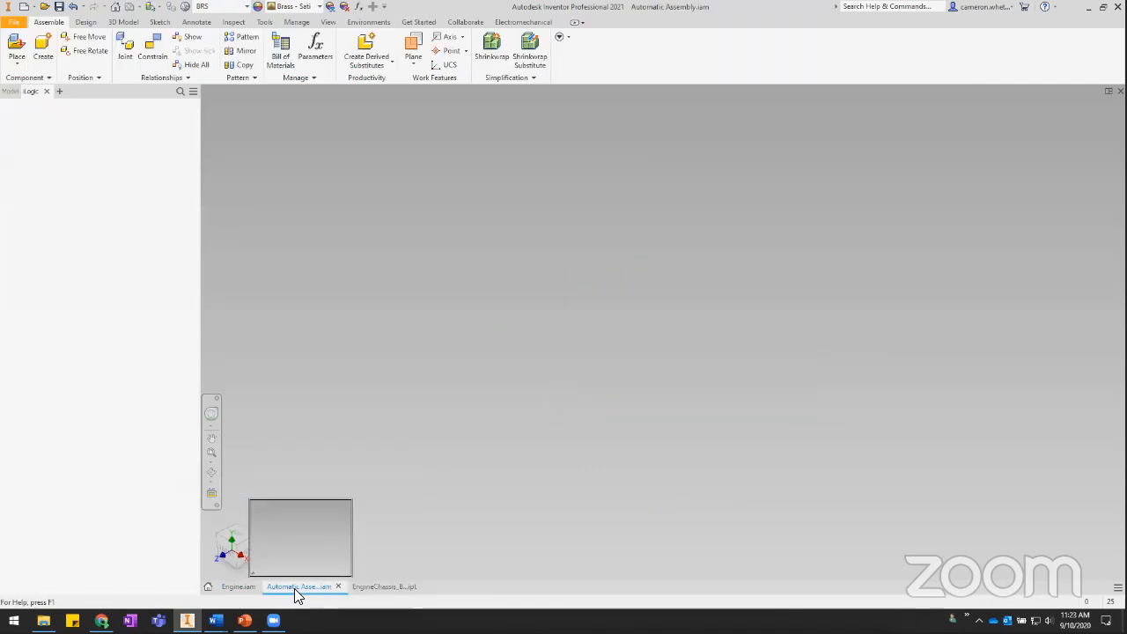
left_click(240, 587)
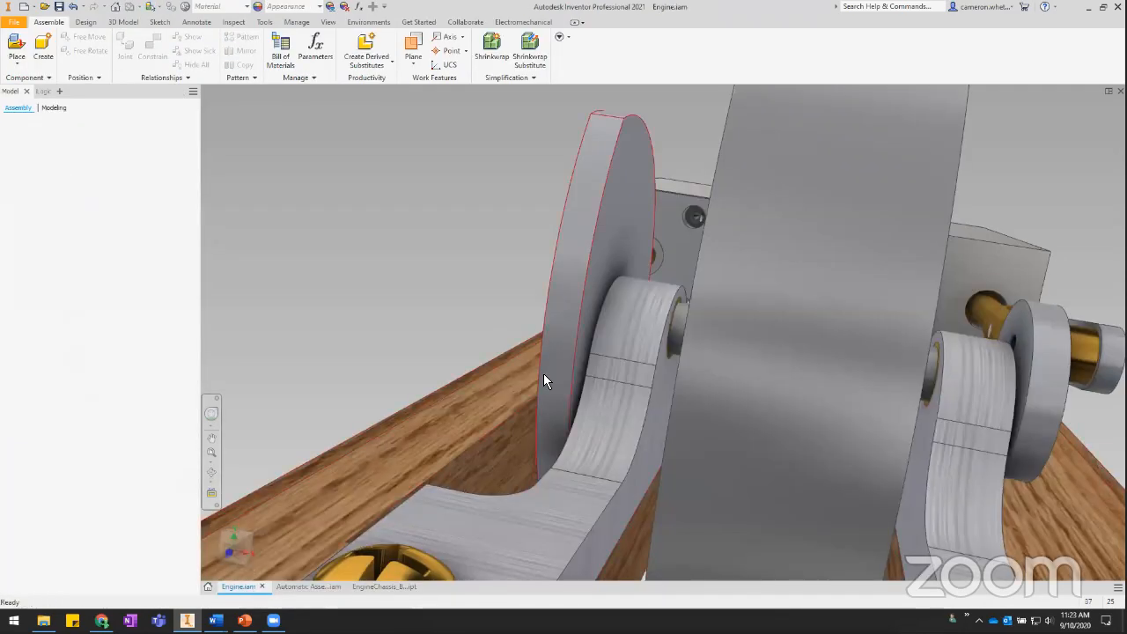
right_click(667, 362)
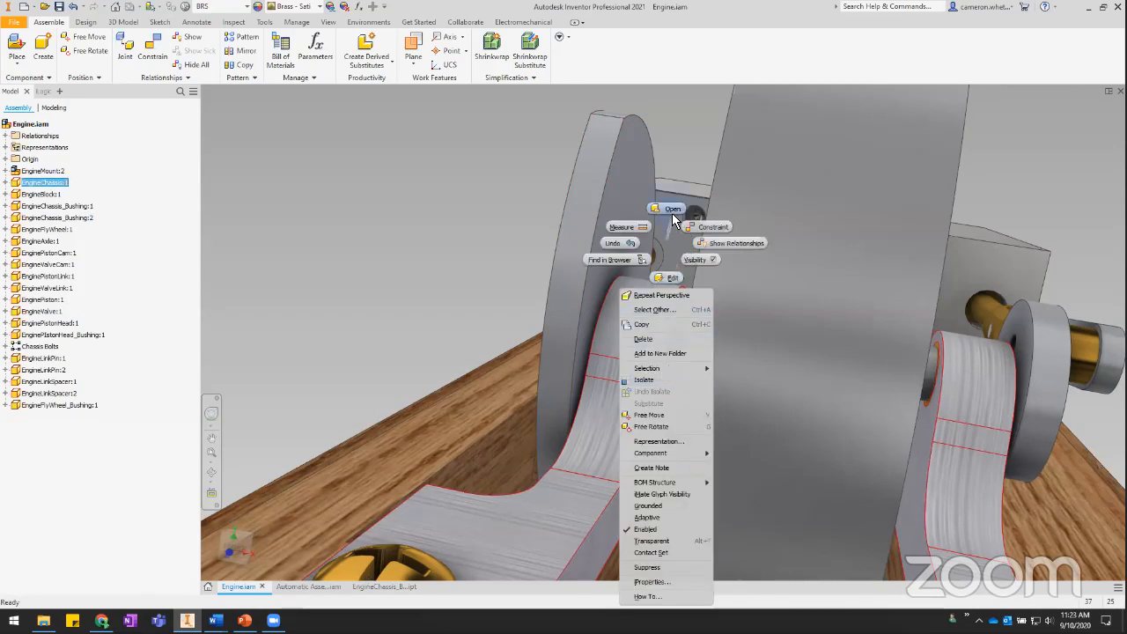
left_click(666, 277)
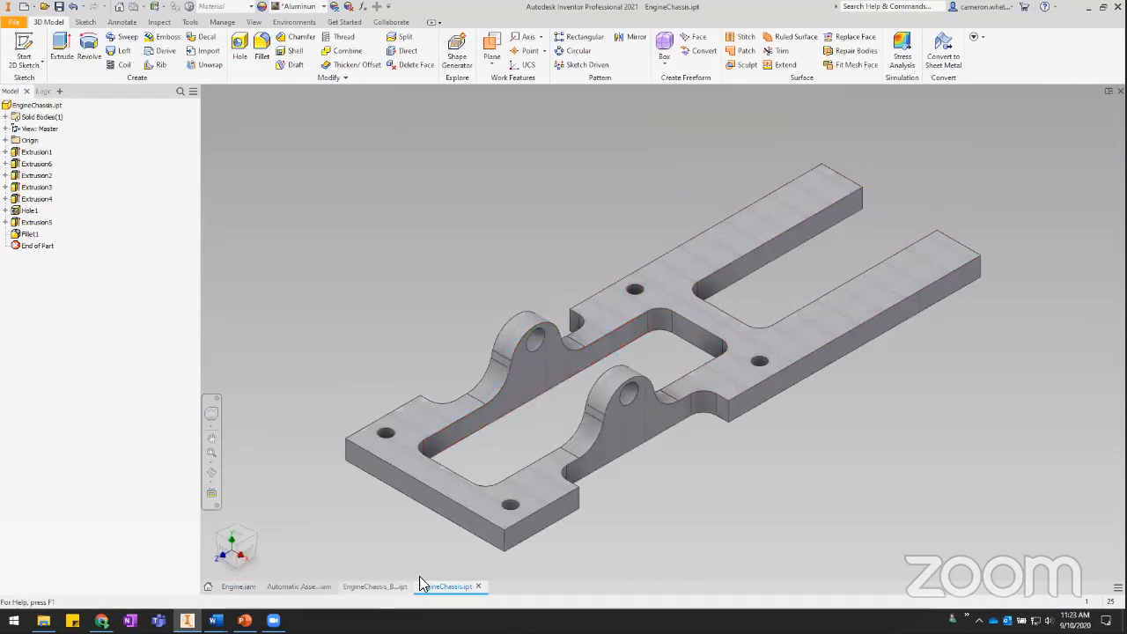
left_click(368, 588)
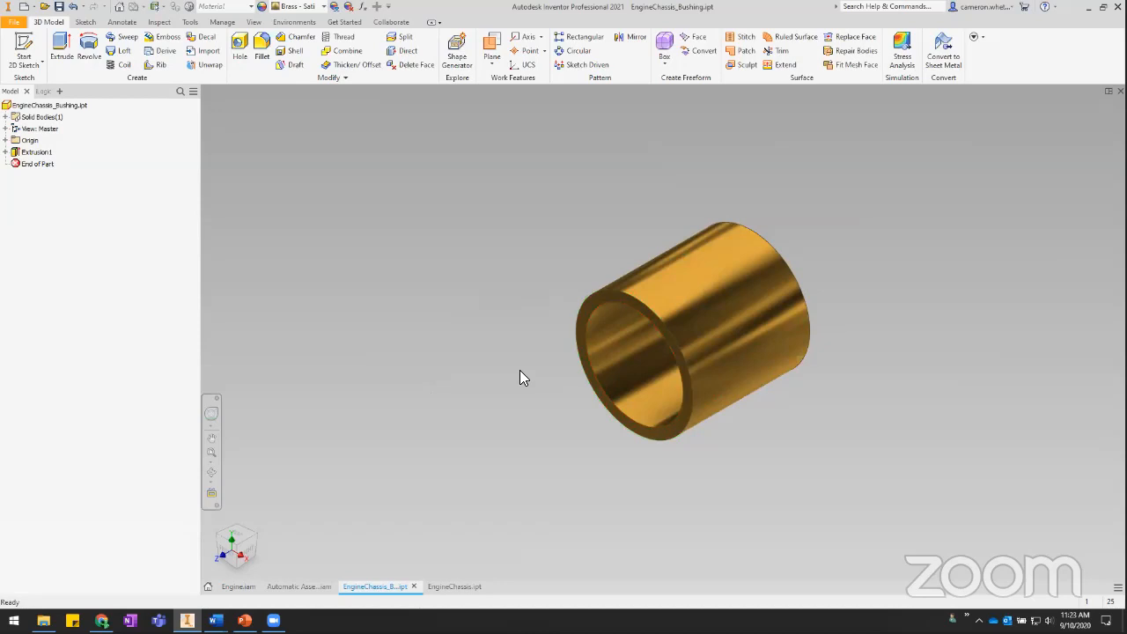
type("BRS")
left_click(607, 283)
left_click(405, 498)
In EngineChassis.ipt, assign the name LeftBushingEdge to the inward-facing circular edge of the left lug's axle hole
left_click(451, 586)
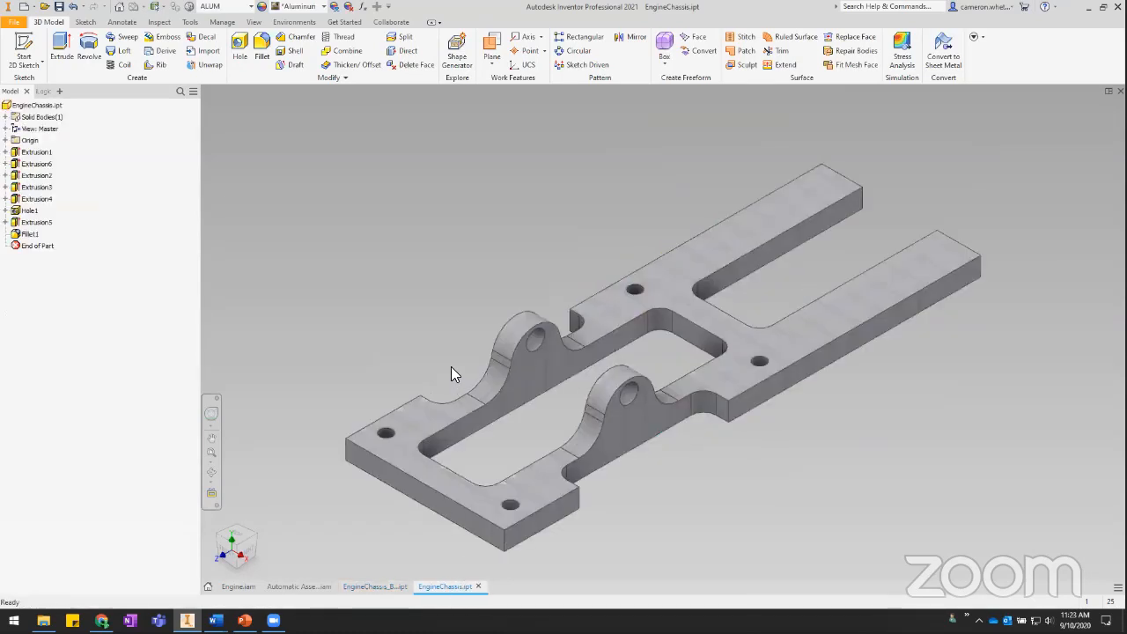
scroll(560, 315, "up", 3)
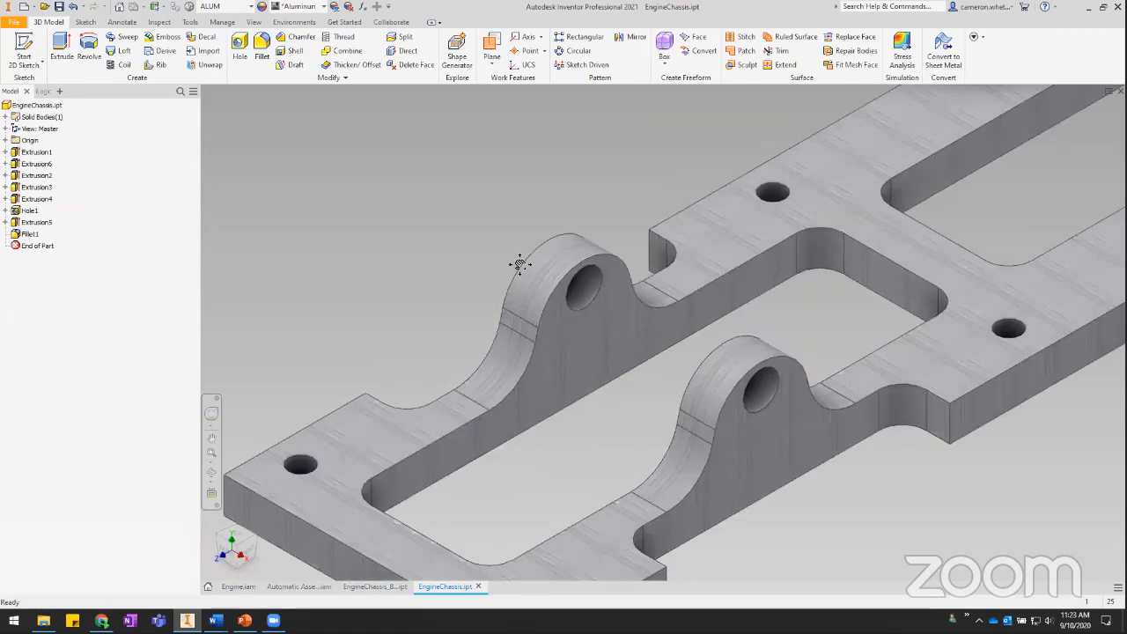
middle_click_drag(515, 259, 506, 290)
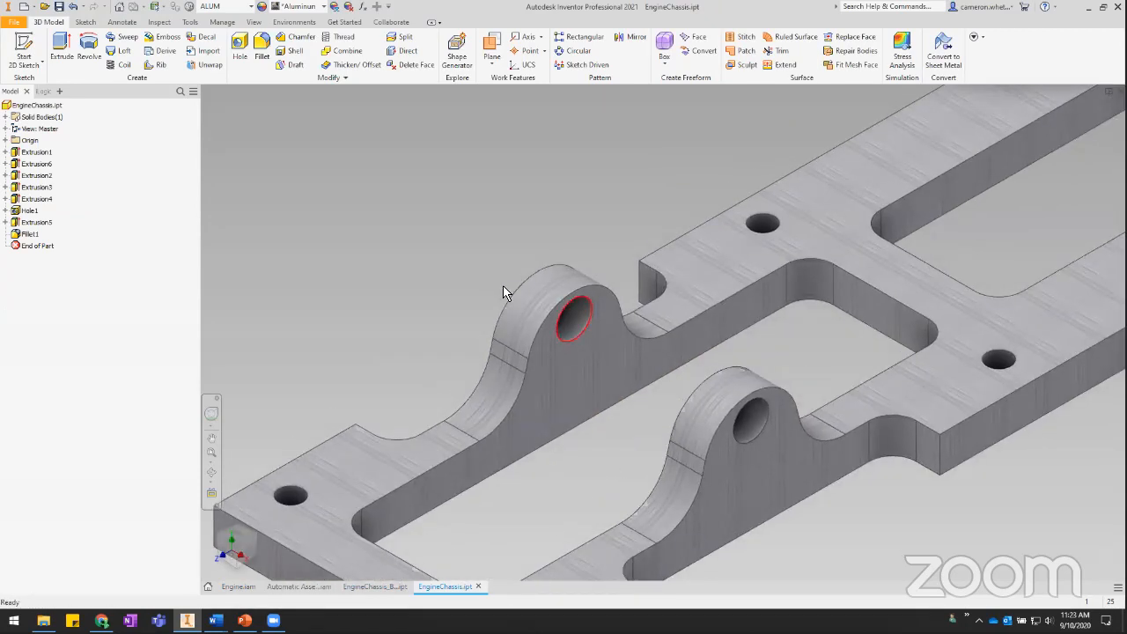
left_click(563, 340)
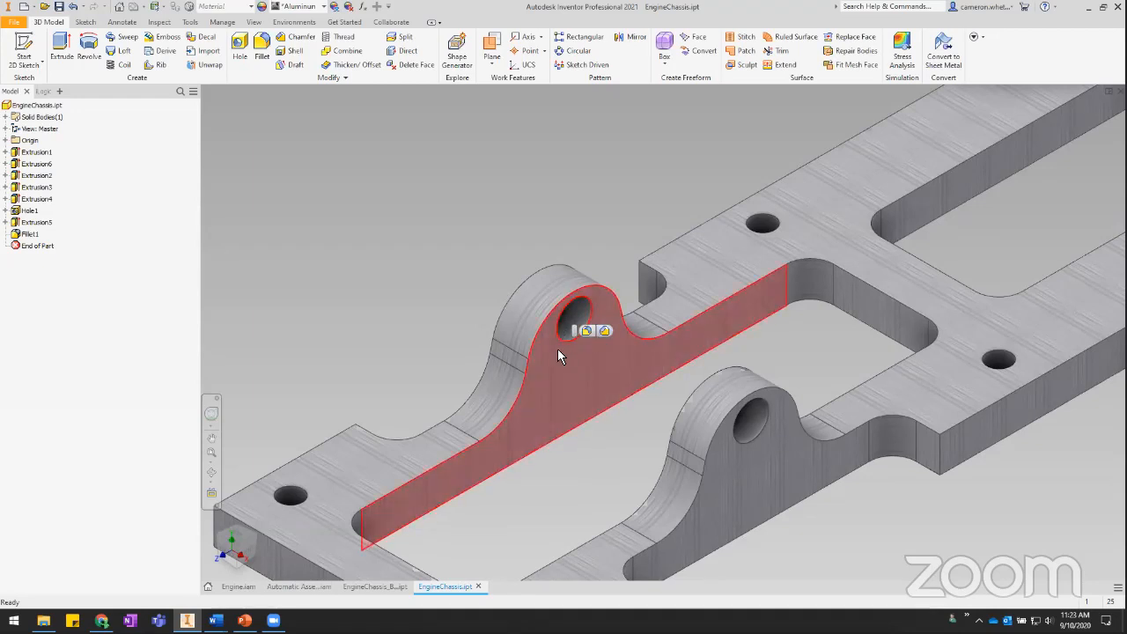
right_click(557, 349)
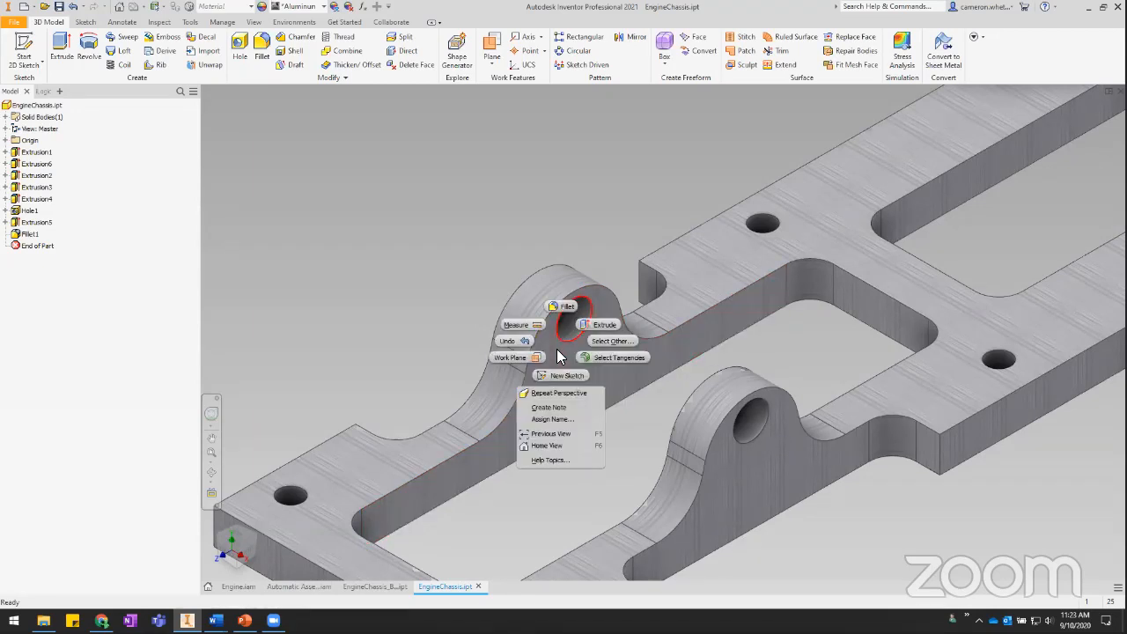
left_click(548, 419)
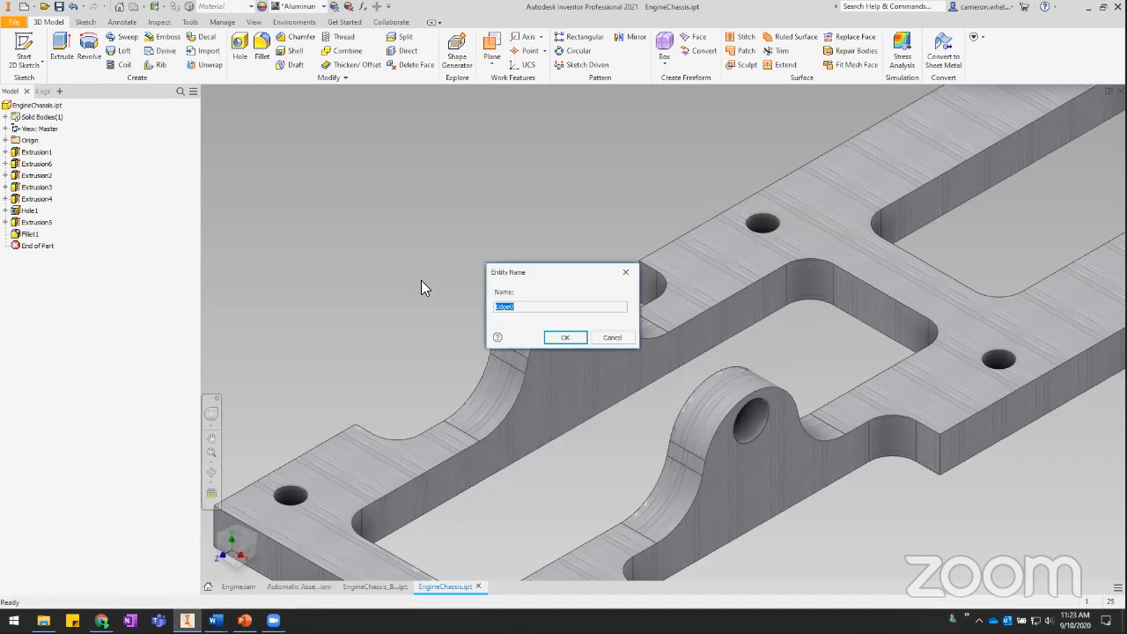
type("Leftfil")
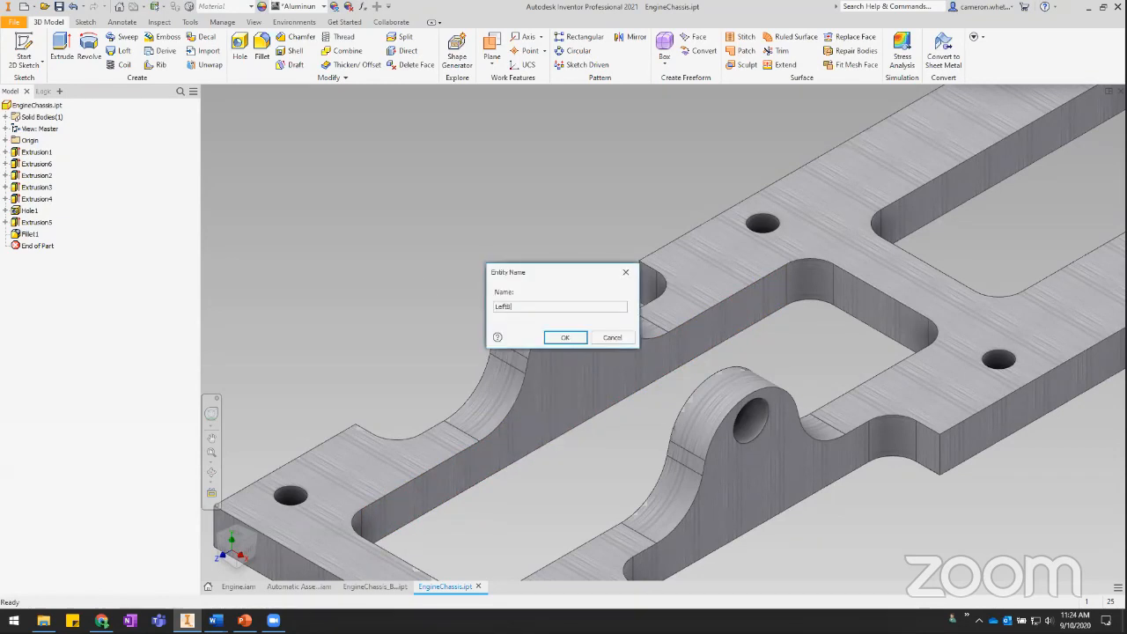
type("hingEdge")
left_click(565, 338)
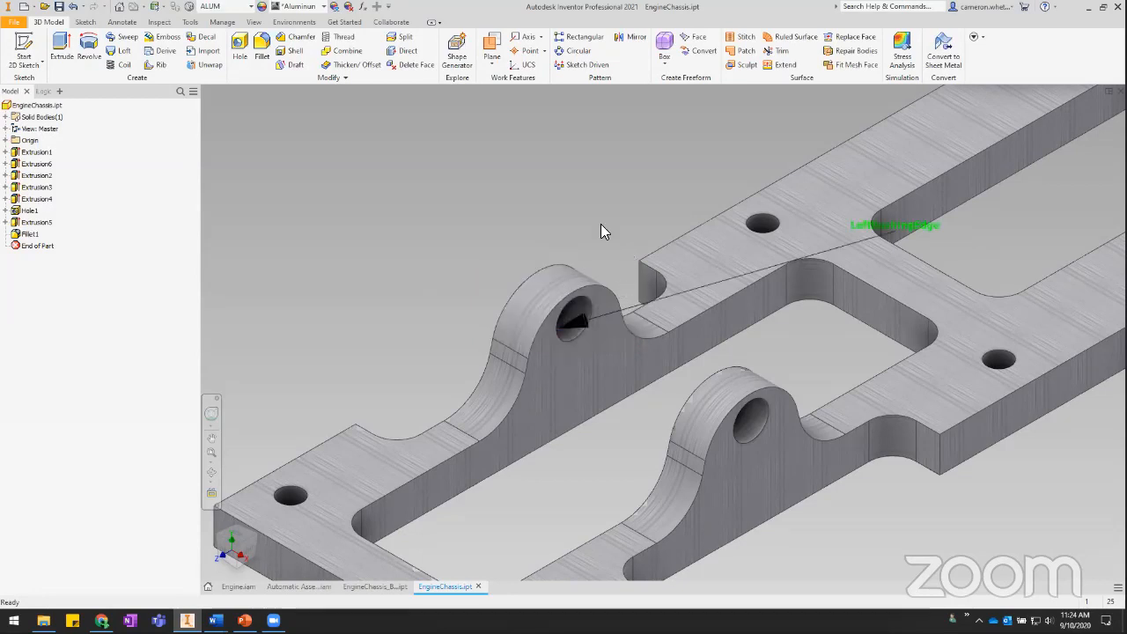
Assign the name RightBushingEdge to the inward-facing circular edge of the opposite lug's axle hole
scroll(601, 263, "down", 5)
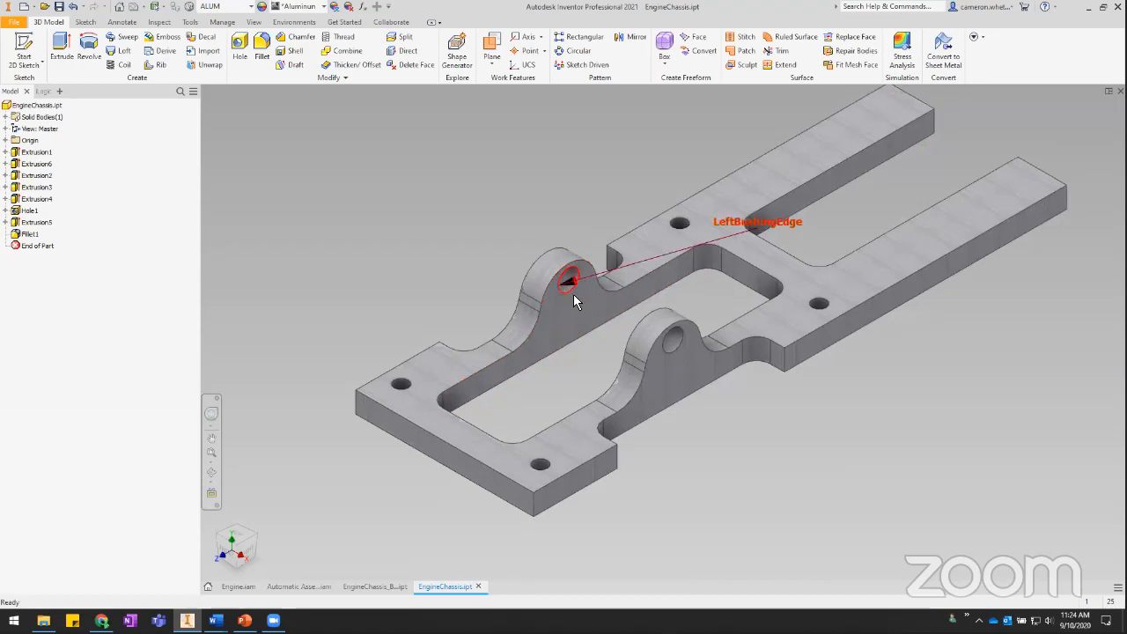
middle_click_drag(606, 296, 828, 291, "shift")
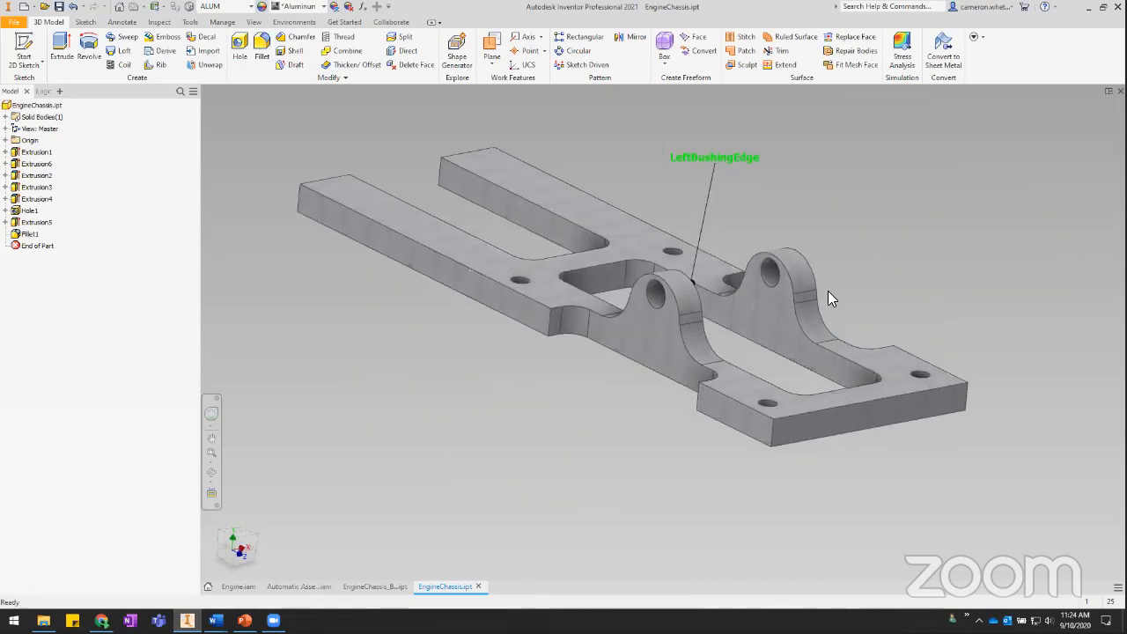
right_click(776, 285)
left_click(778, 365)
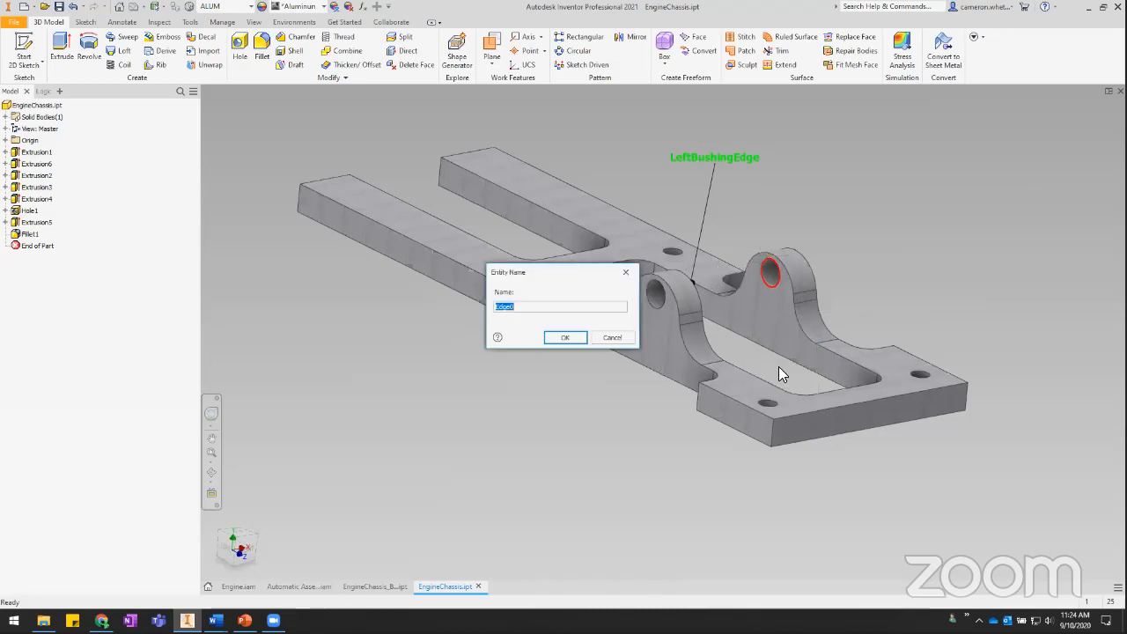
type("RightBushingEdge")
key("Return")
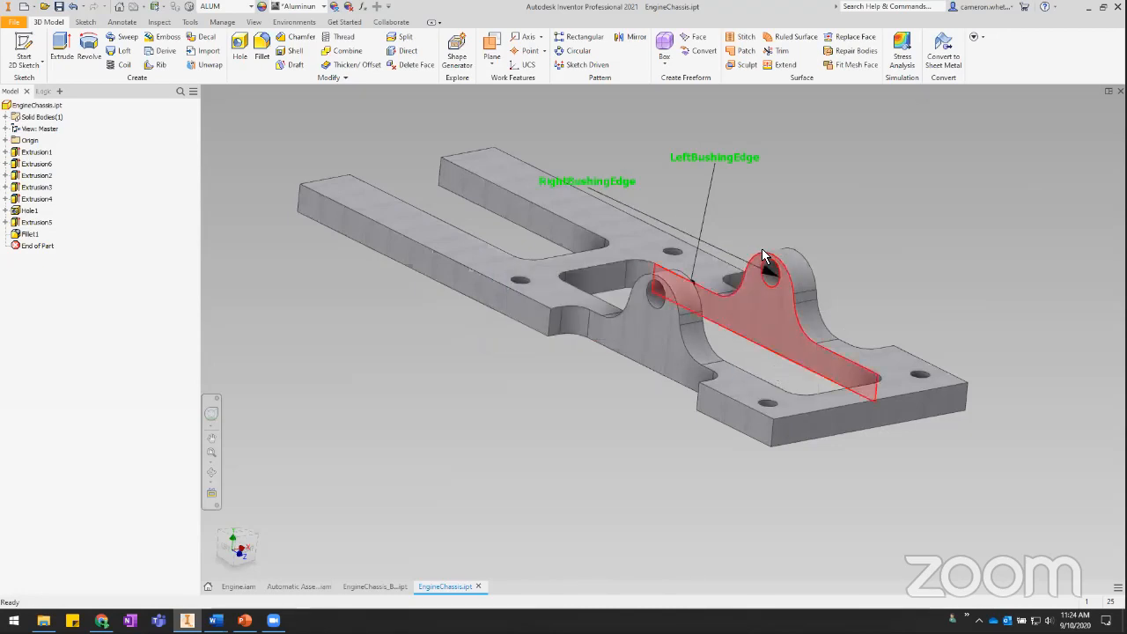
Hide the name labels of the two named bushing edges on the chassis
middle_click_drag(810, 239, 574, 291, "shift")
right_click(571, 291)
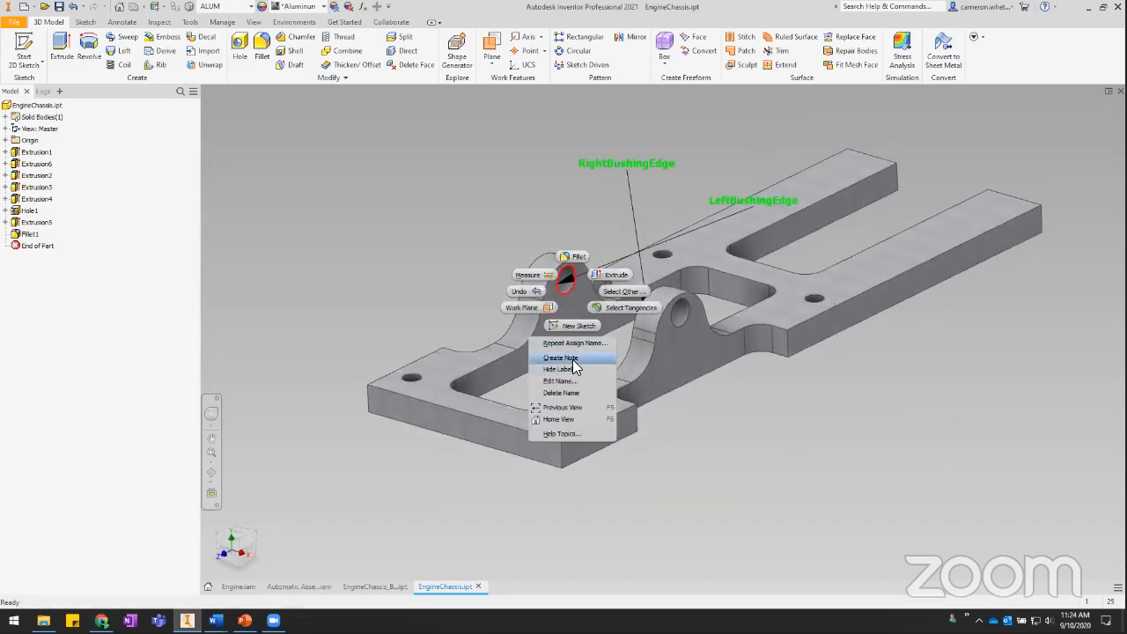
left_click(569, 366)
left_click_drag(659, 341, 439, 192)
key("Escape")
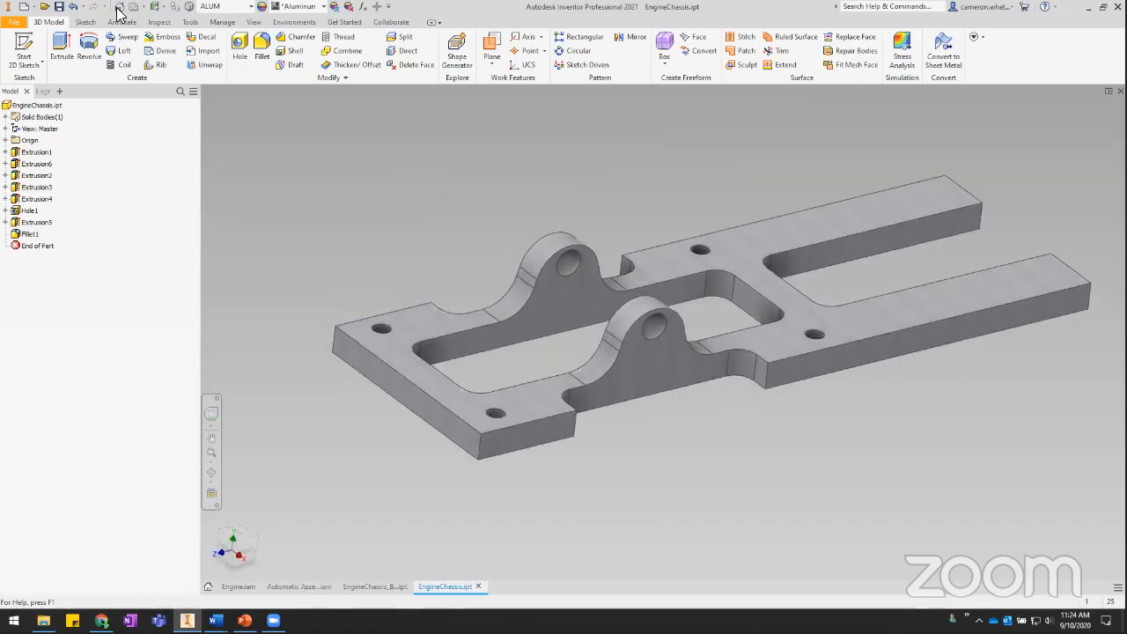
In EngineChassis_Bushing.ipt, assign the name BushingEdge to the outer circular edge of the front end and hide its label
left_click(374, 586)
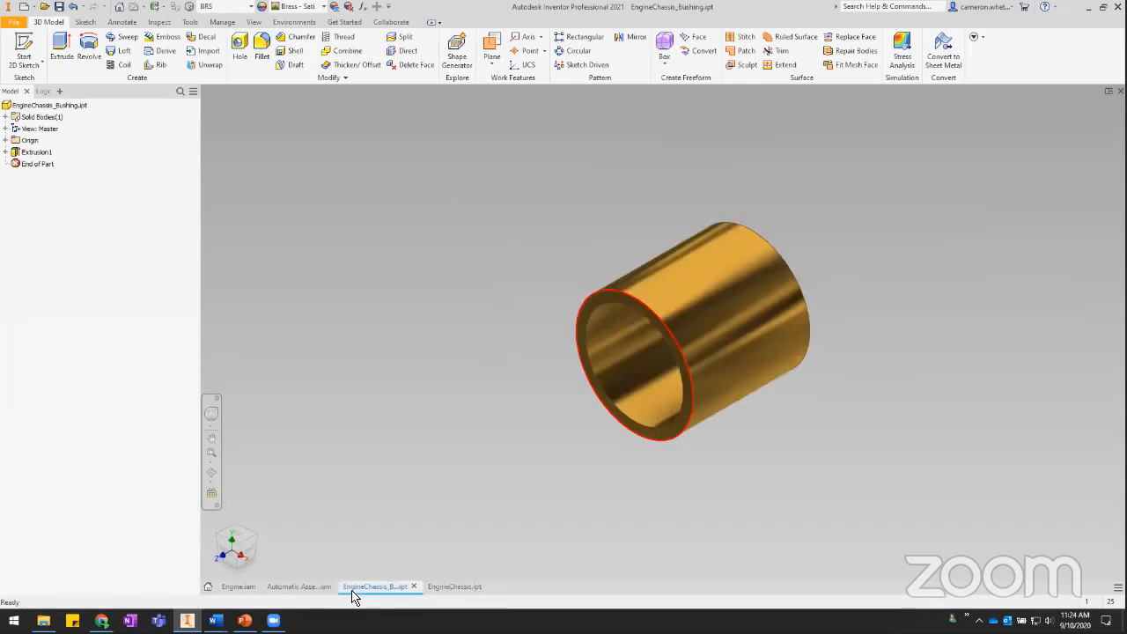
right_click(598, 290)
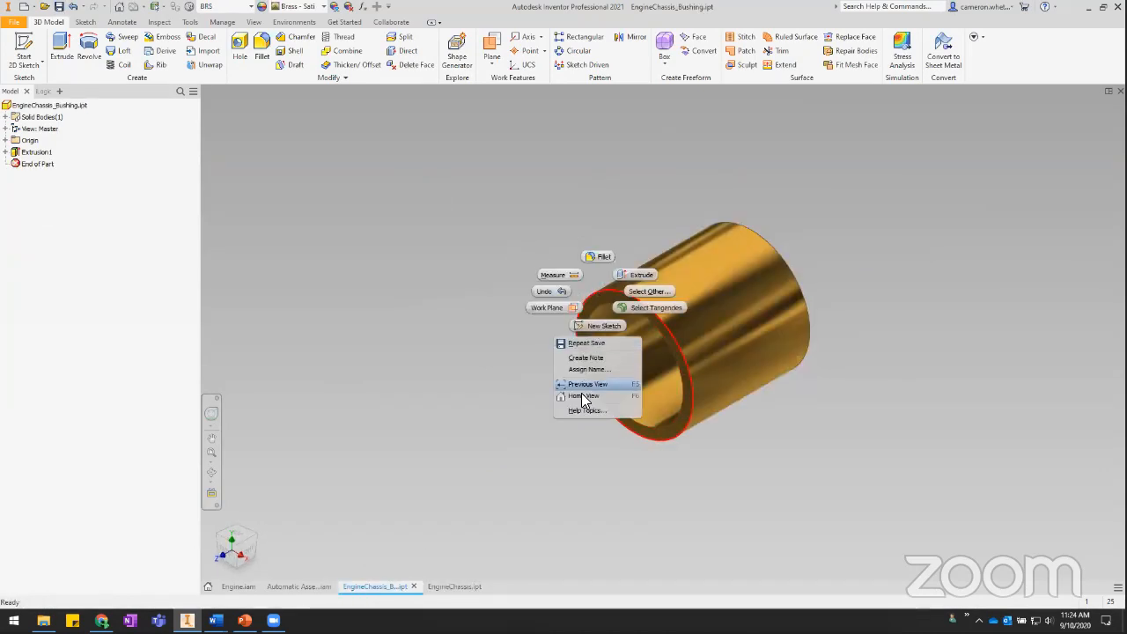
left_click(586, 369)
type("BushingEdge")
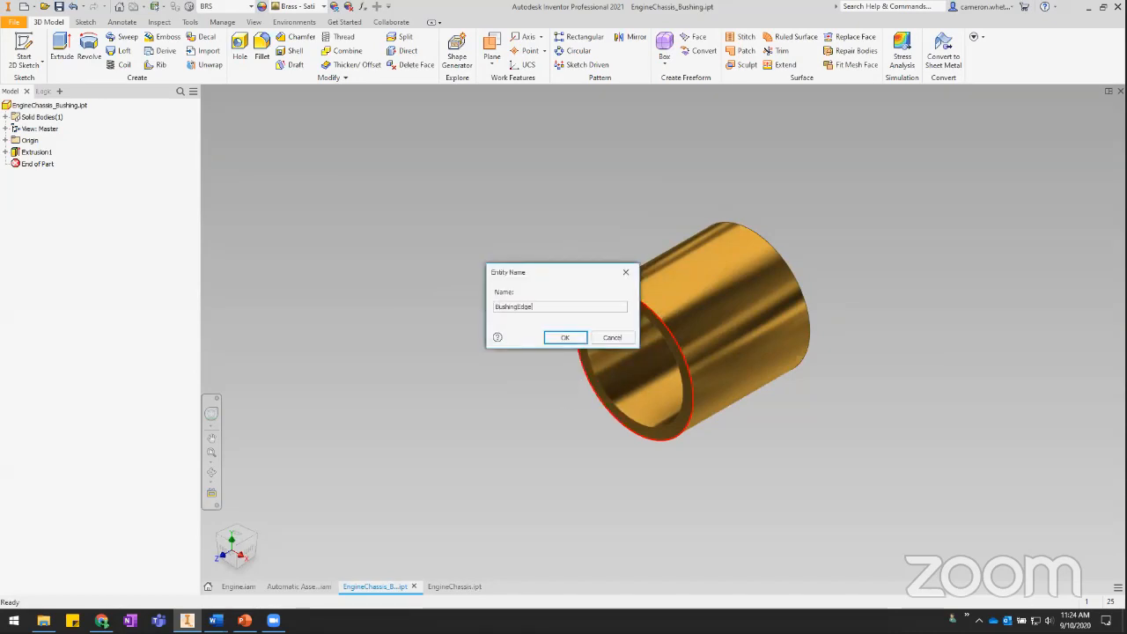
key("Return")
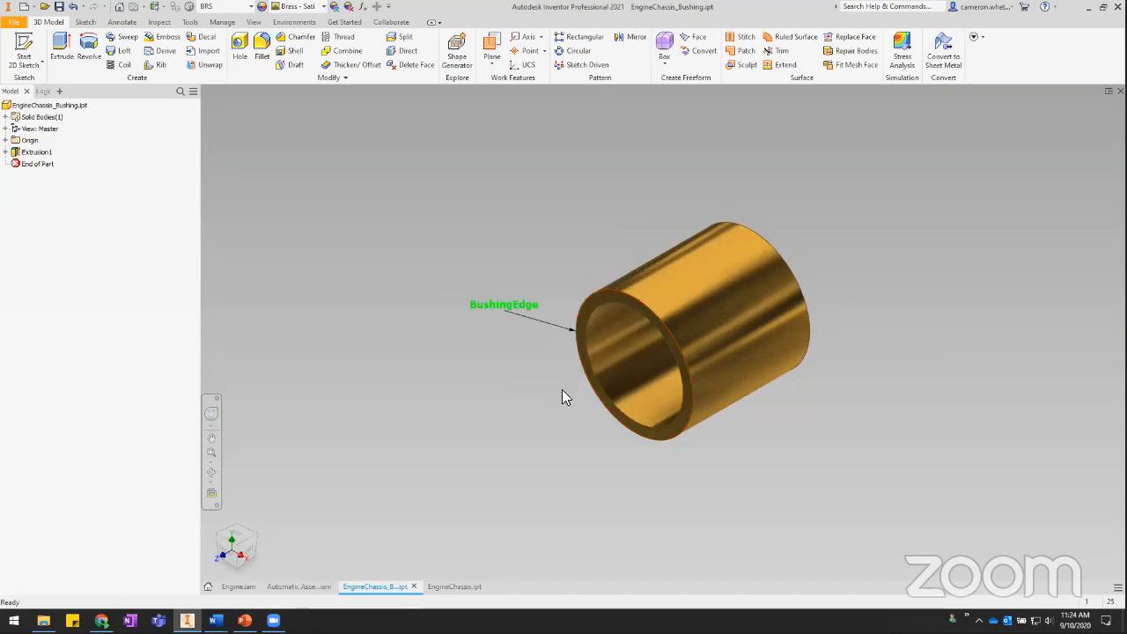
right_click(636, 296)
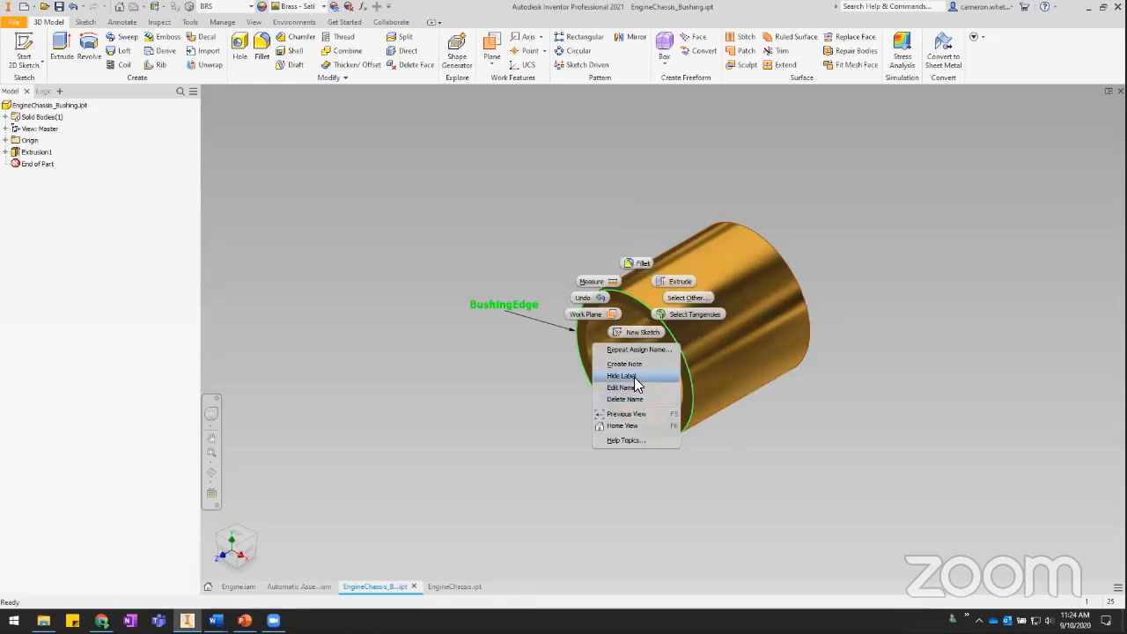
left_click(634, 376)
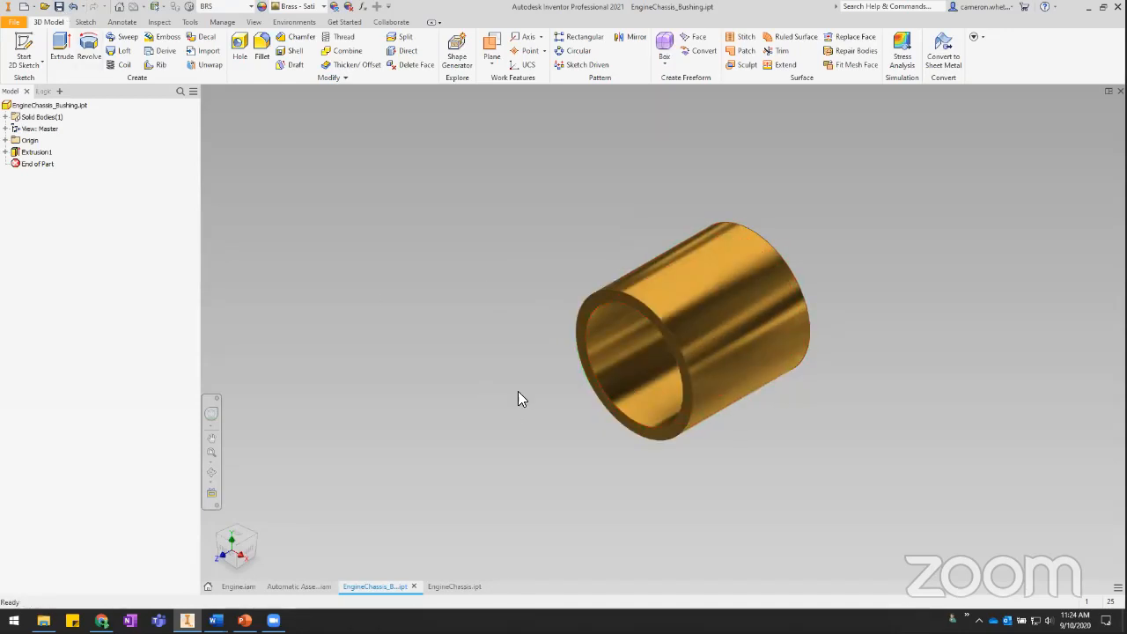
Open the Build rule of Automatic Assembly.iam and add the comment 'Place left bushing below the axle constraint code
left_click(287, 587)
double_click(31, 130)
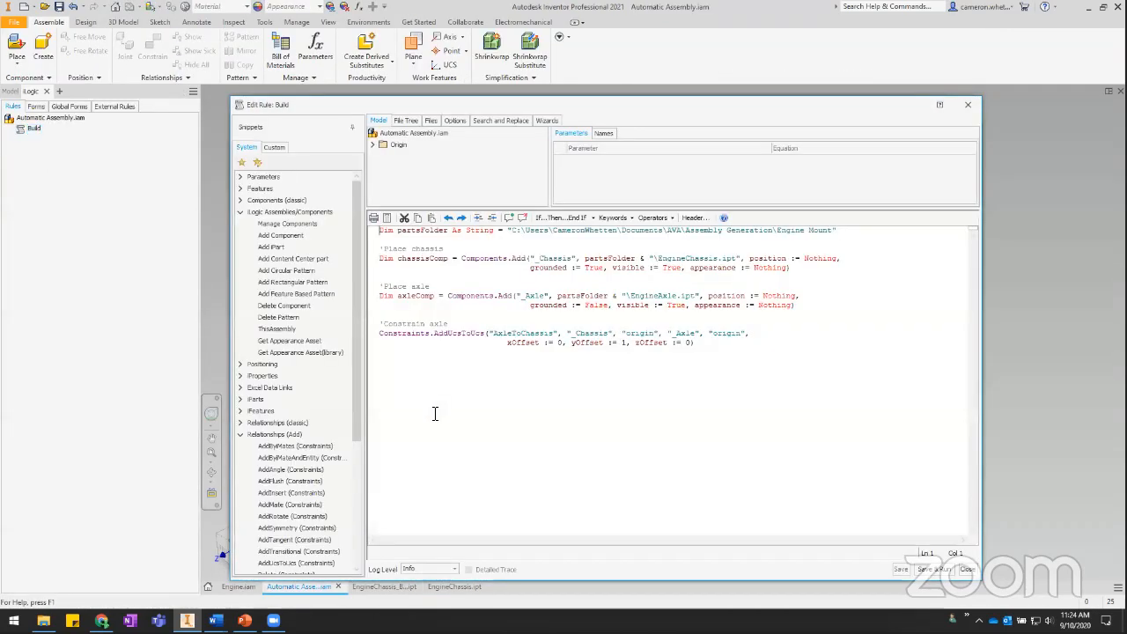
left_click(435, 414)
type("'Place")
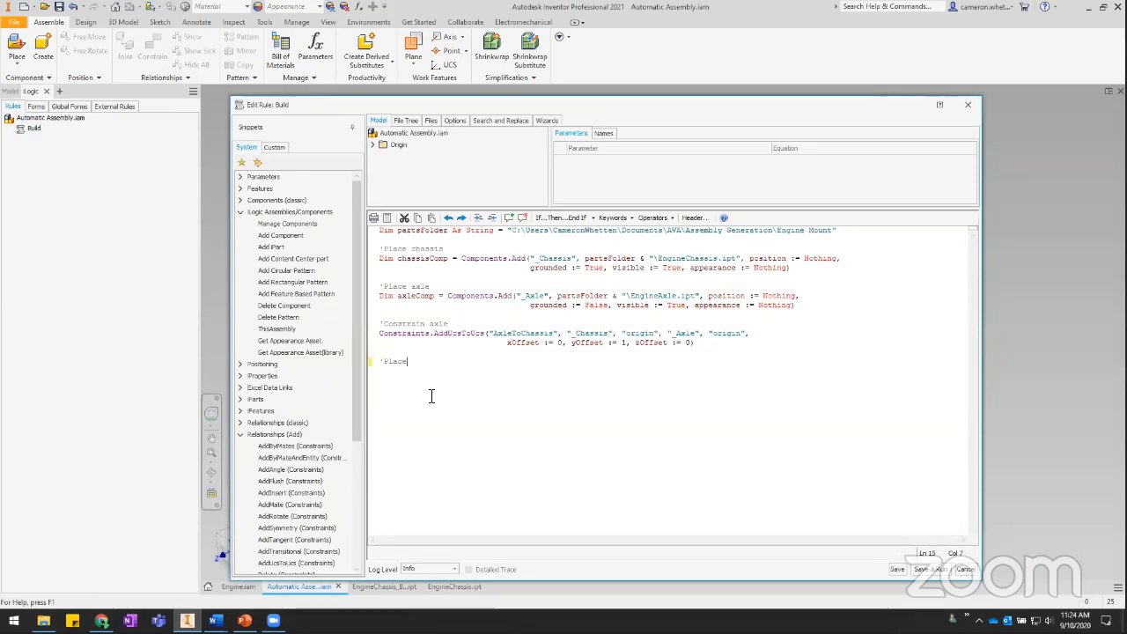
type(" left bushing")
key("Return")
Copy the axle placement code below the 'Place left bushing comment and rename its variable to leftBushingComp
left_click_drag(369, 296, 370, 319)
key("ctrl+c")
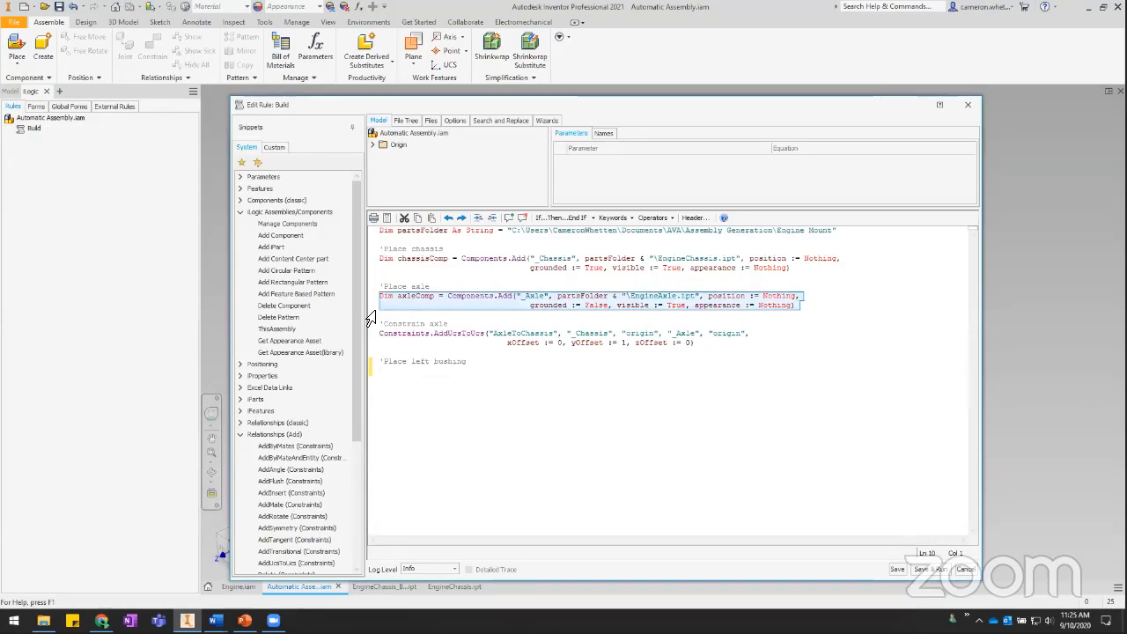
left_click(377, 381)
key("ctrl+v")
left_click_drag(415, 374, 401, 377)
type("leftBus")
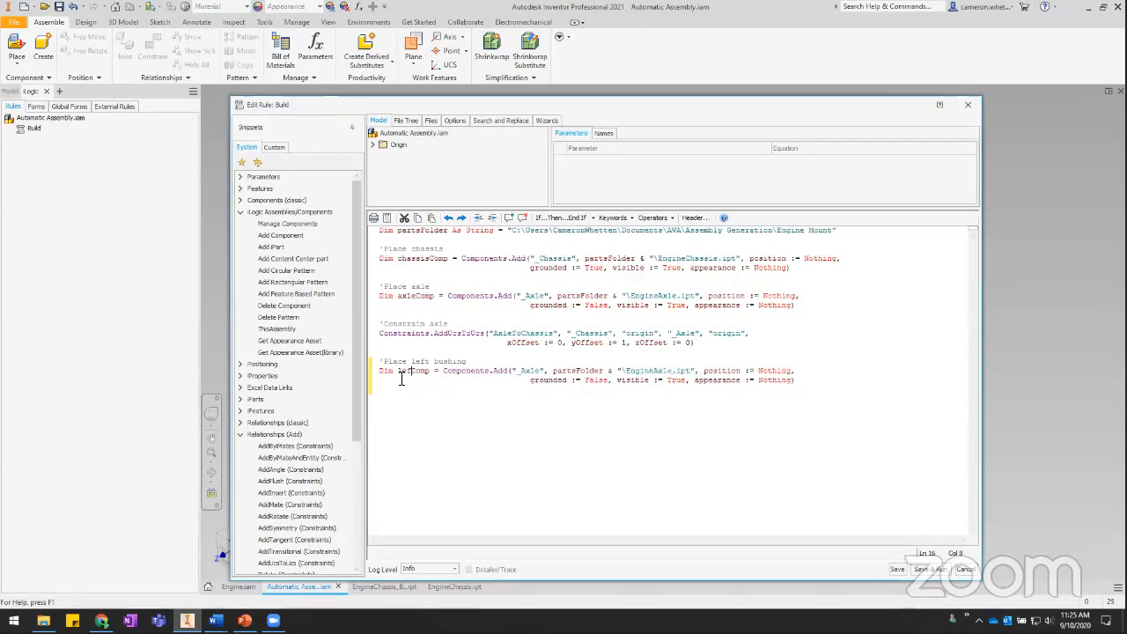
type("hing")
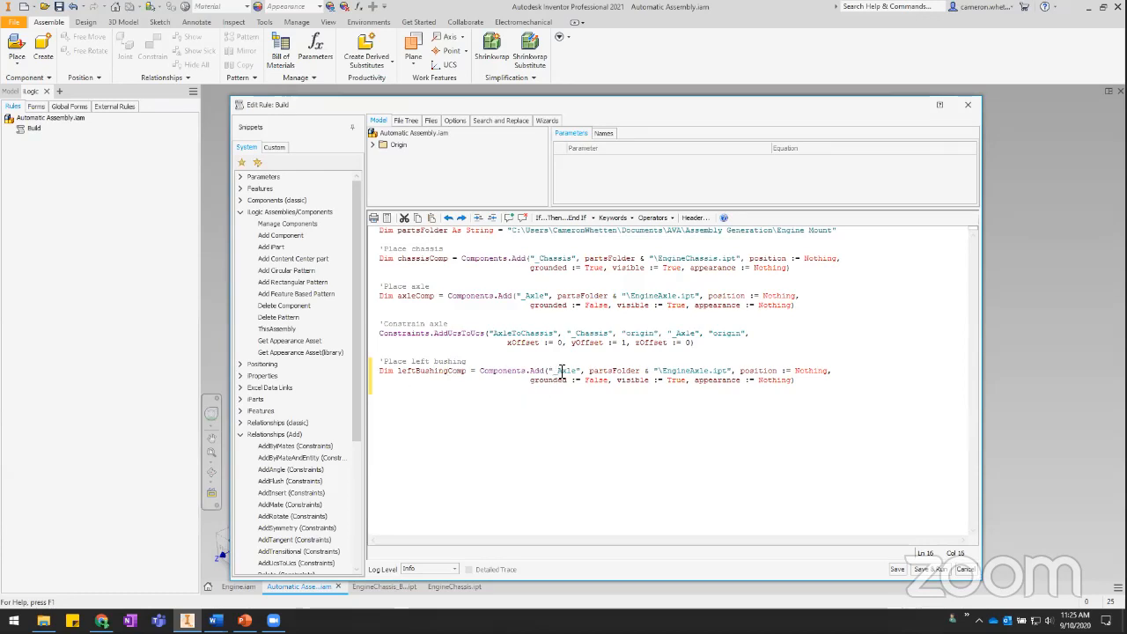
In the copied placement code, set the component name to _LeftBushing and the part file to EngineChassis_Bushing.ipt, copying the file name from the Engine Mount folder
left_click_drag(558, 371, 580, 372)
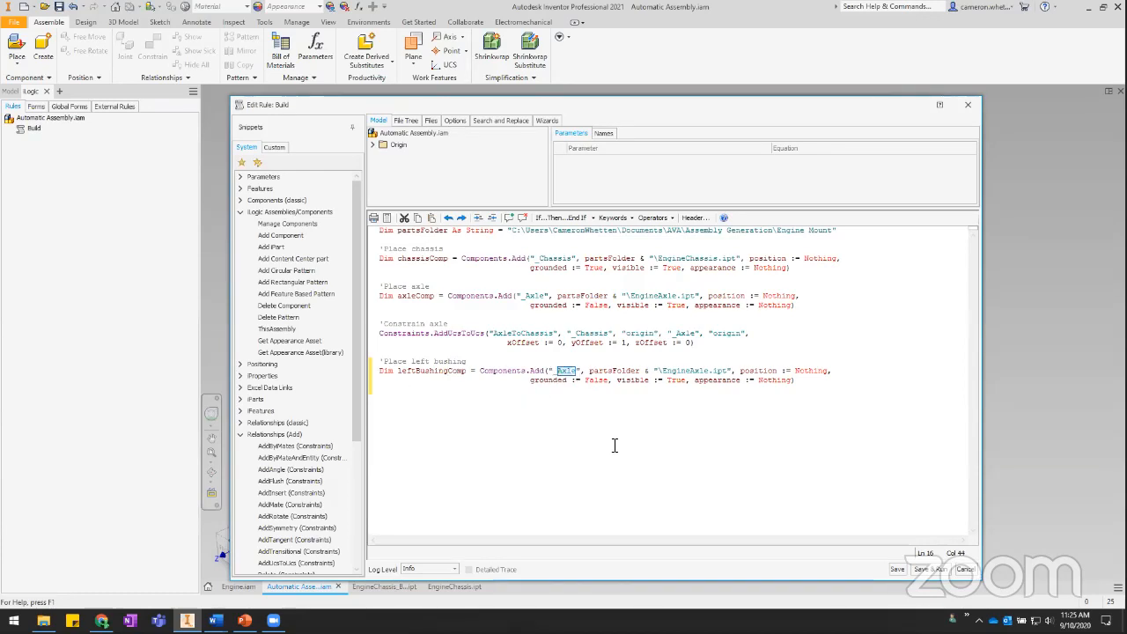
type("LeftBushing")
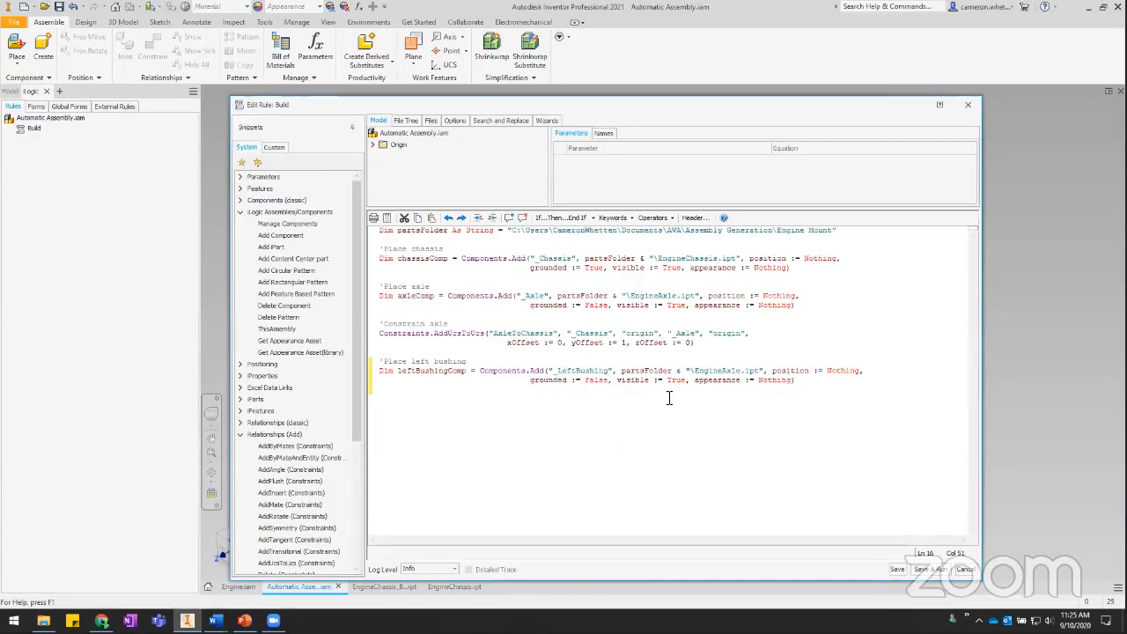
left_click(43, 621)
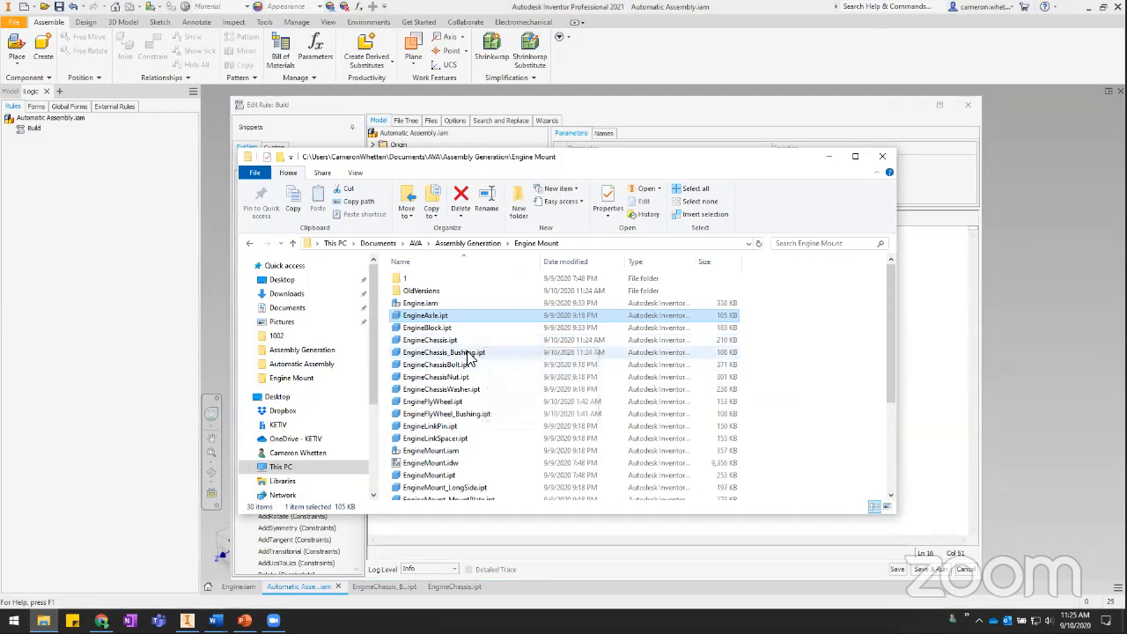
left_click(435, 353)
left_click(437, 353)
key("ctrl+c")
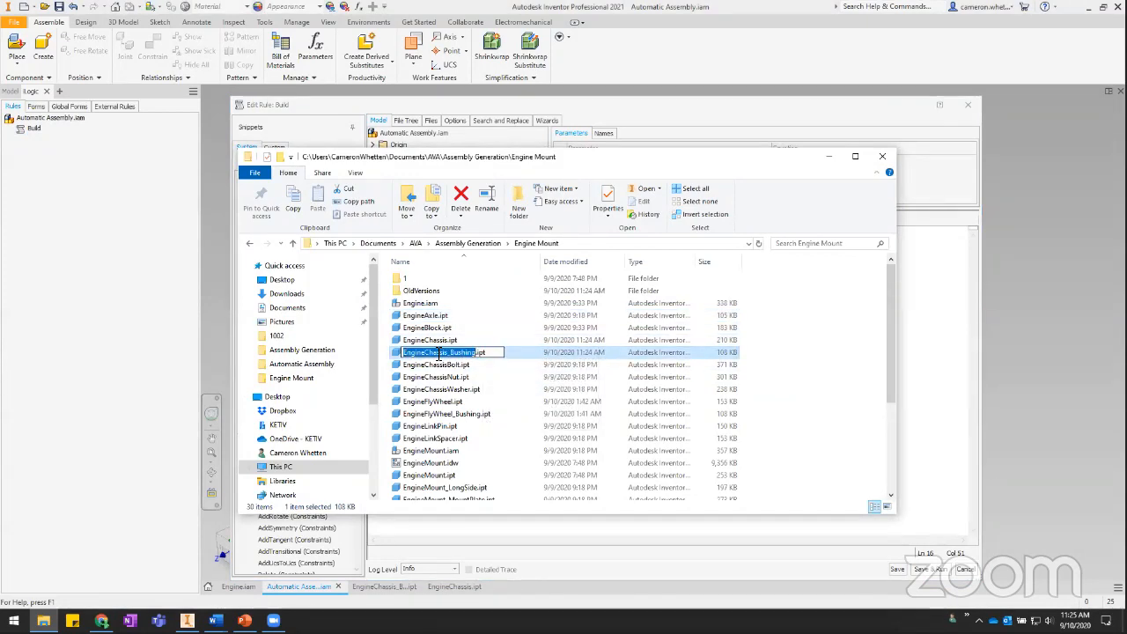
left_click(525, 352)
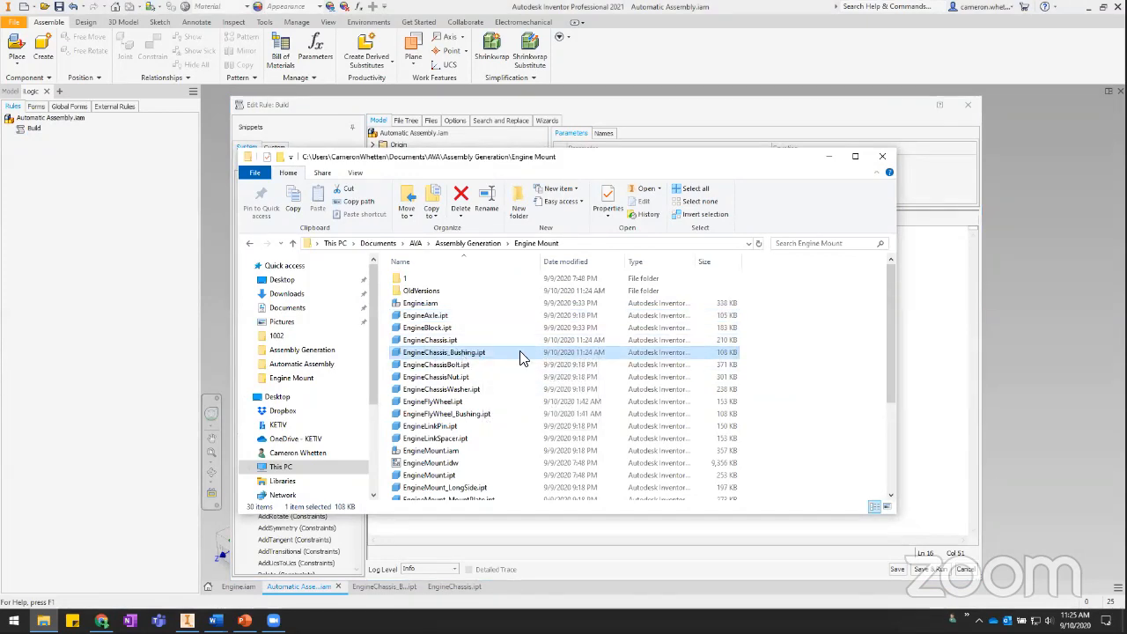
left_click(867, 108)
double_click(722, 371)
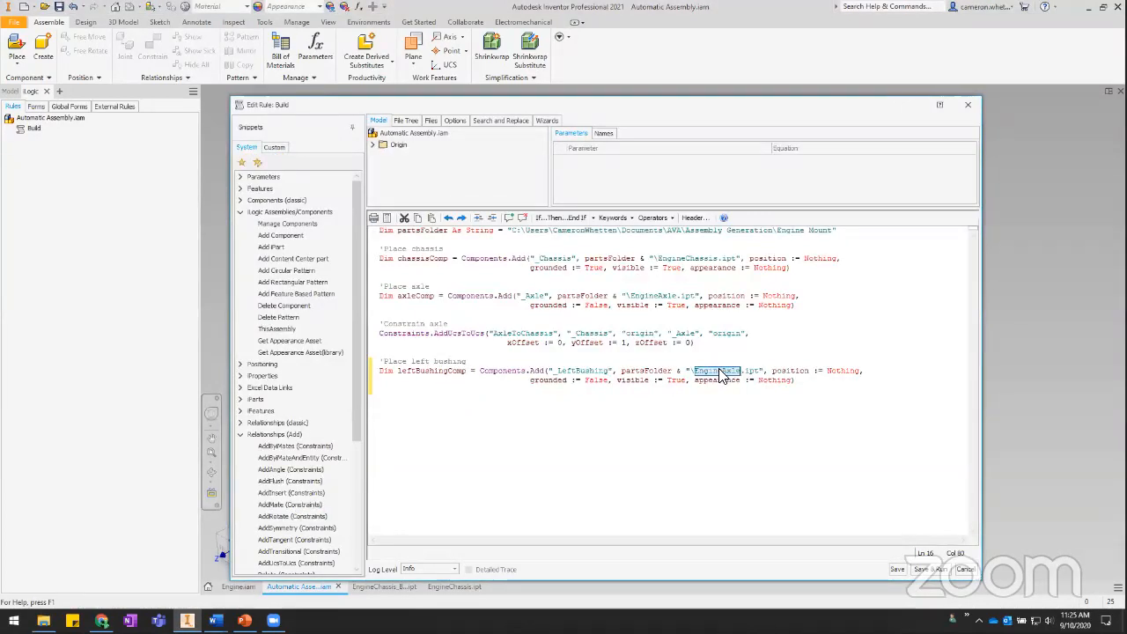
key("ctrl+v")
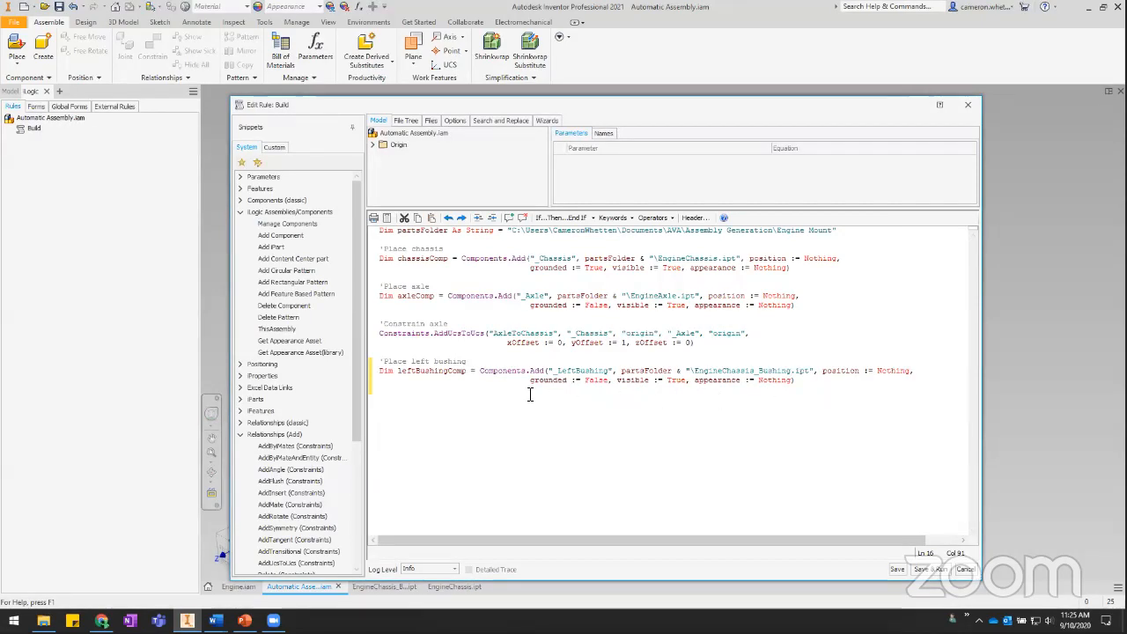
Add the comment 'Constrain left bushing below the left bushing placement code, leaving blank lines for the constraint
left_click(384, 399)
key("Return")
key("Return")
key("Return")
key("Up")
key("Up")
type("'Constrain")
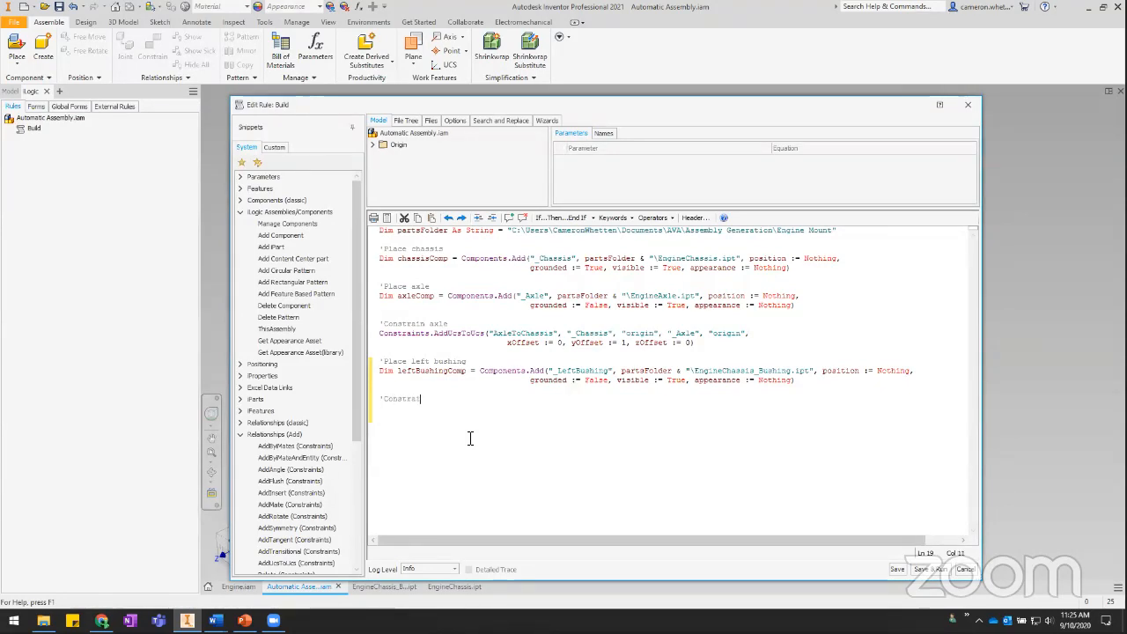
type(" left bushing")
key("Return")
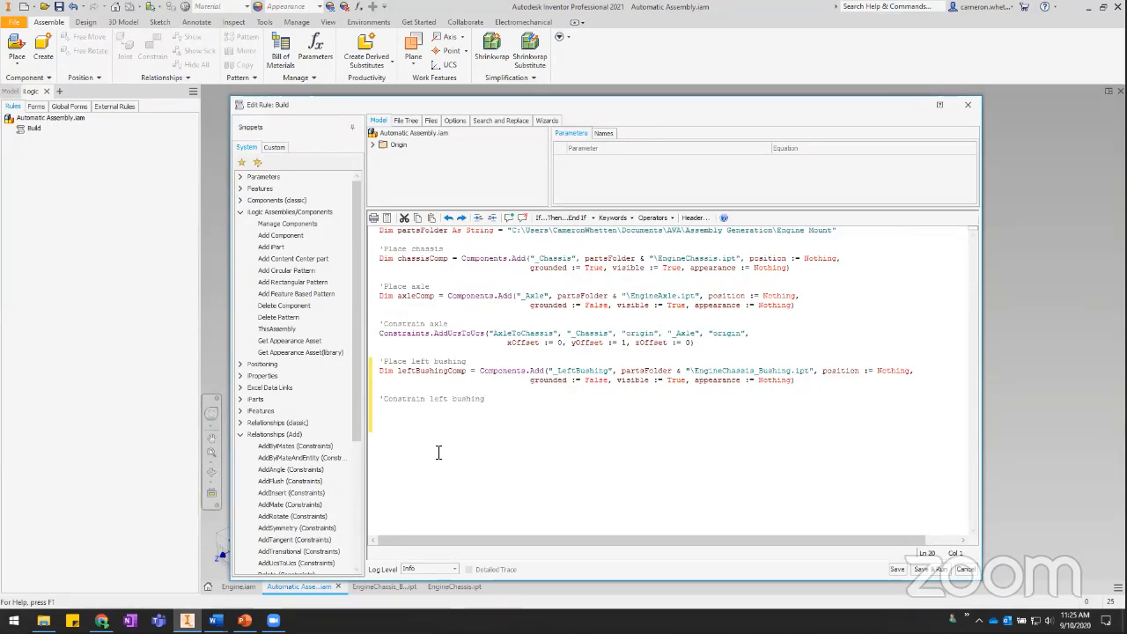
Insert the AddInsert constraint snippet under the new comment and name the constraint LeftBushInsert
left_click_drag(357, 381, 356, 419)
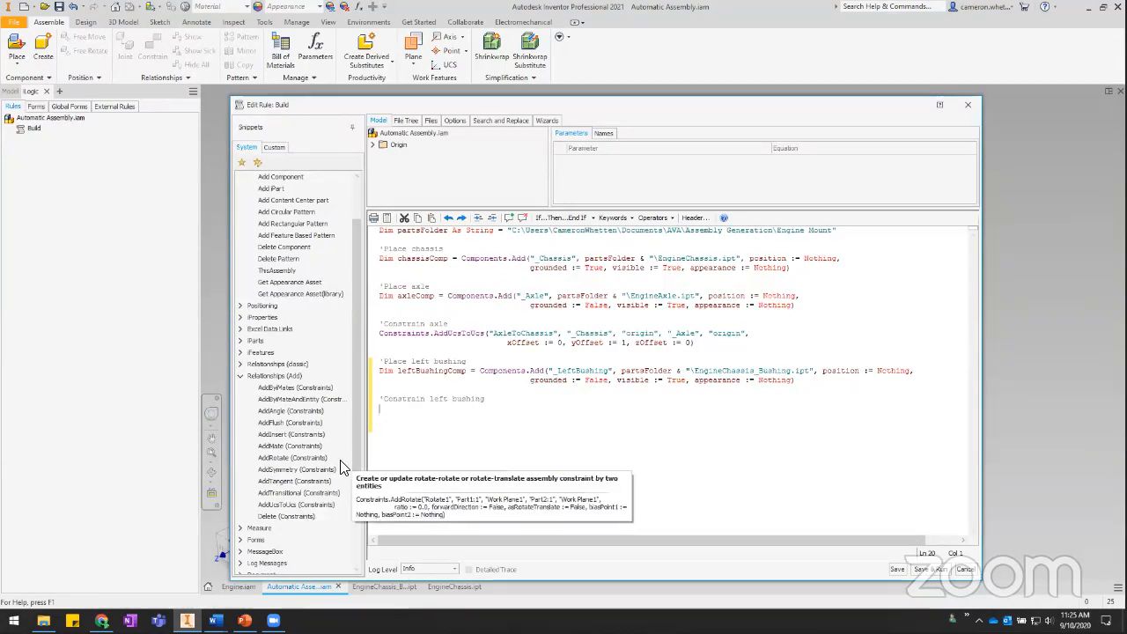
double_click(280, 435)
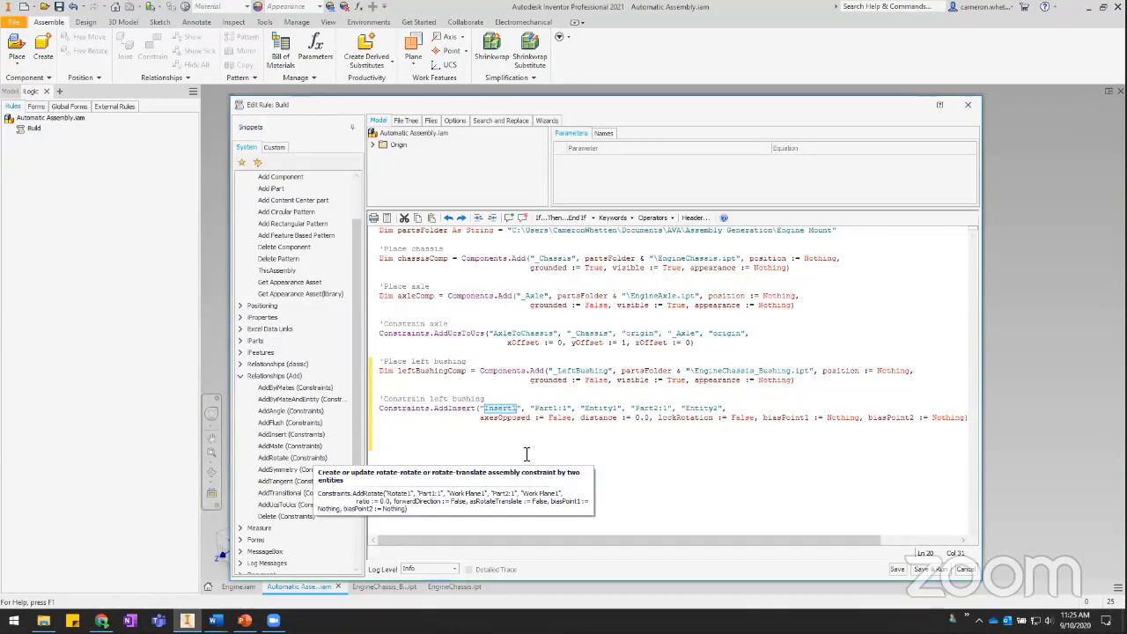
type("LeftBushInsert")
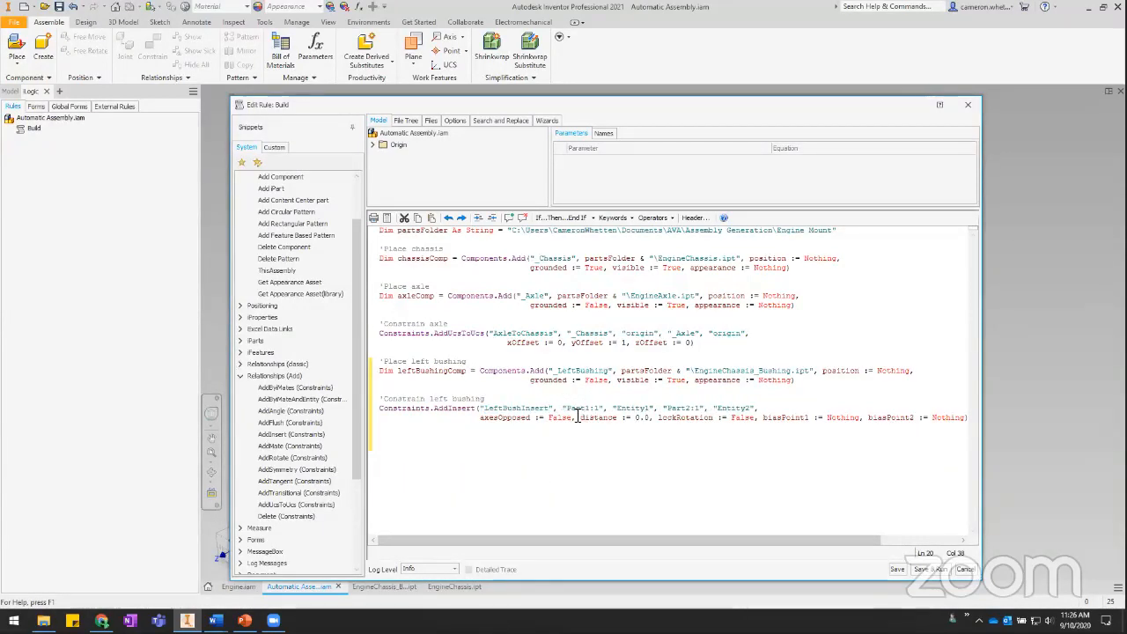
Set the insert constraint's first component to _Chassis and its first entity to LeftBushingEdge
double_click(587, 334)
key("ctrl+c")
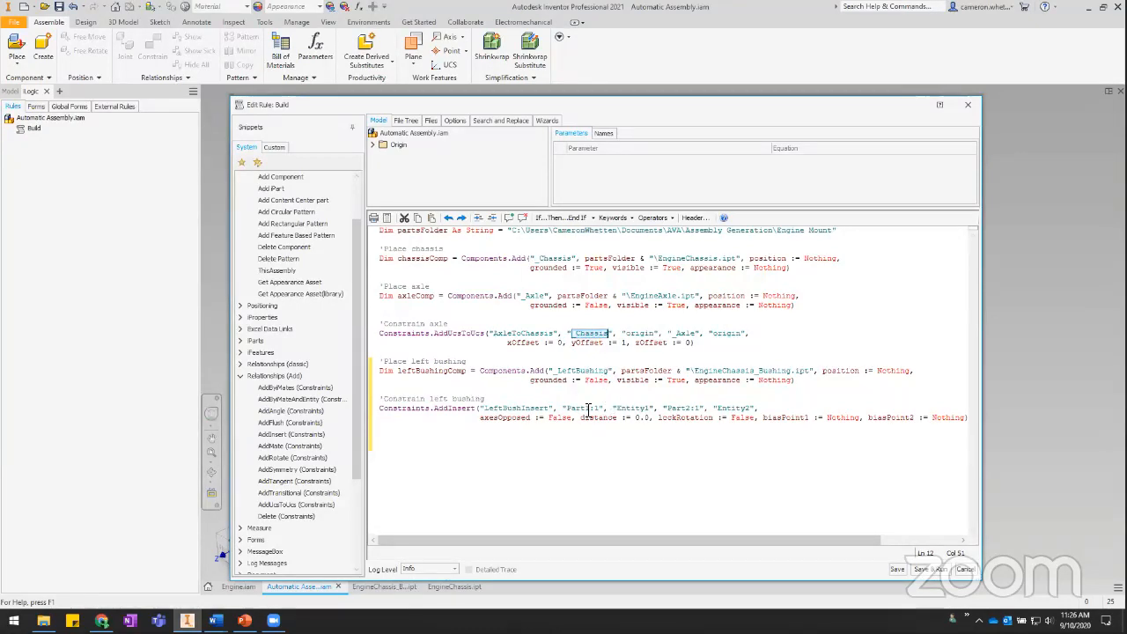
left_click_drag(566, 408, 602, 408)
key("ctrl+v")
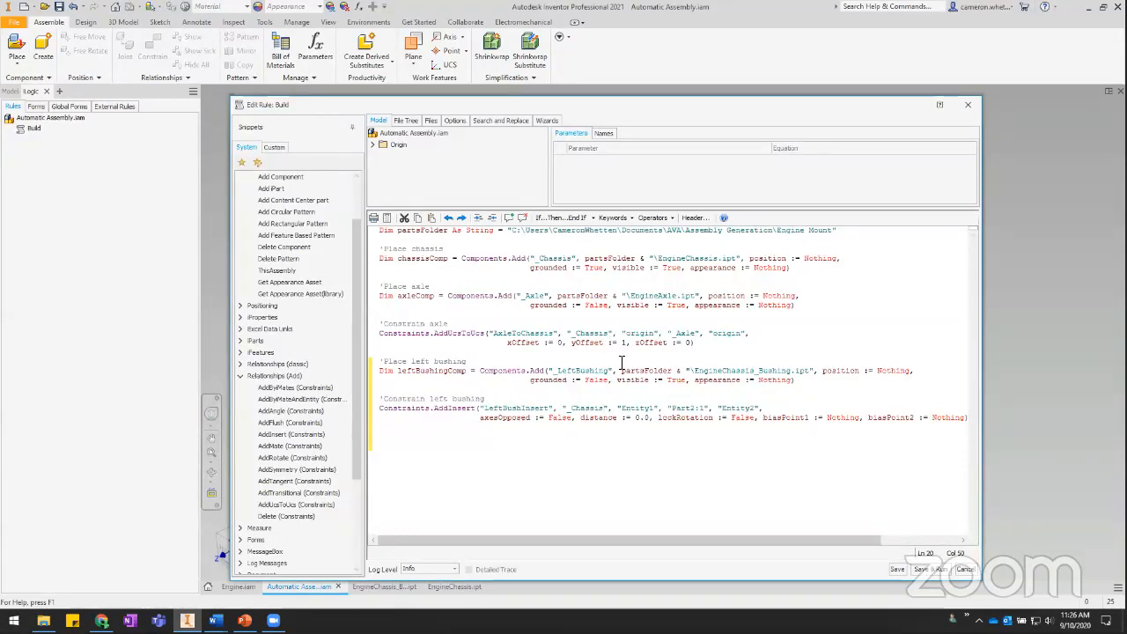
left_click_drag(621, 410, 660, 412)
left_click(662, 417)
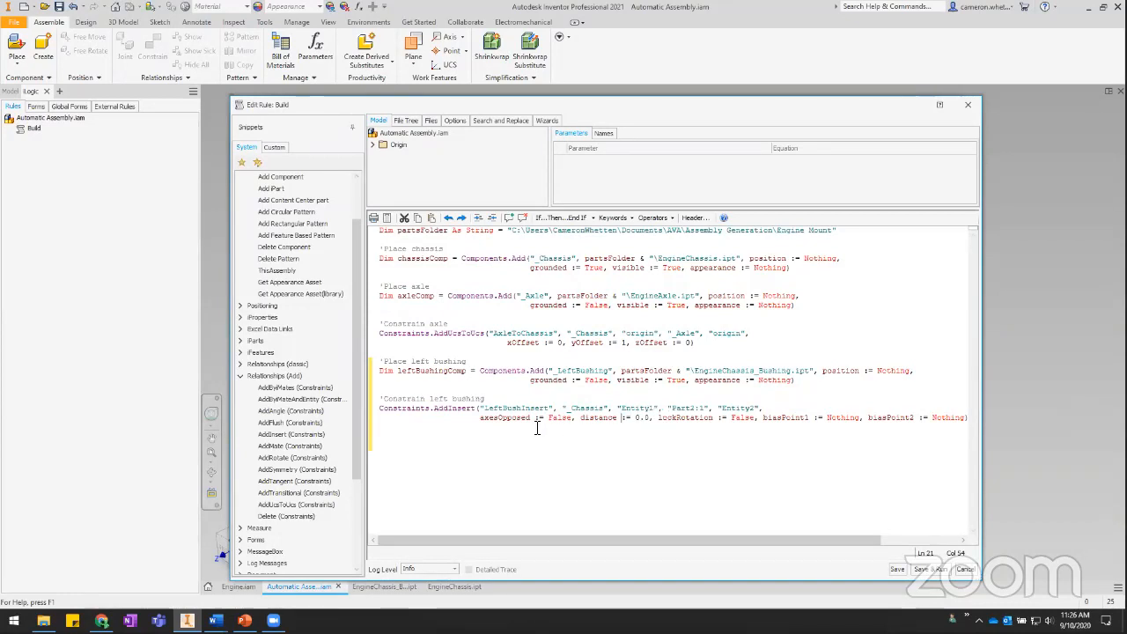
mouse_move(469, 410)
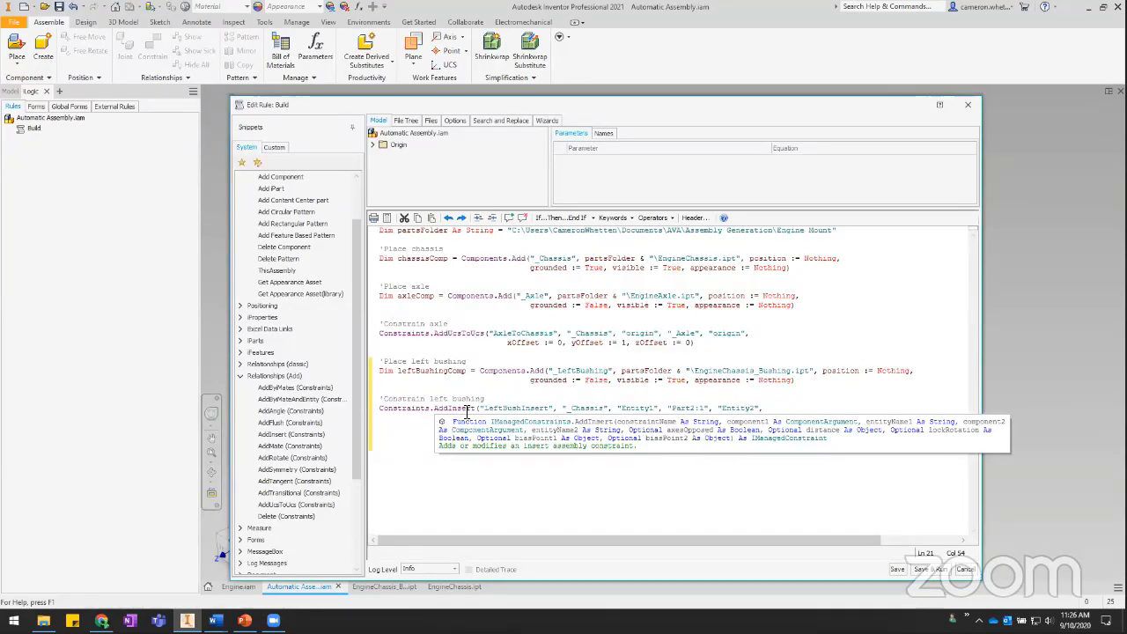
left_click(626, 409)
double_click(628, 408)
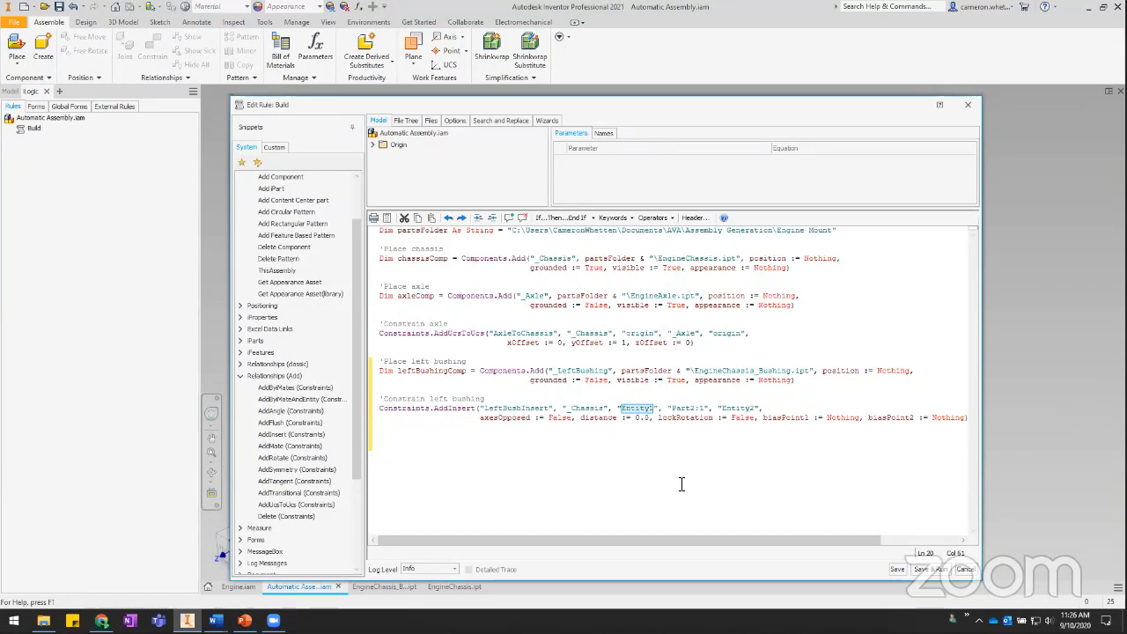
type("LeftBushingEdge")
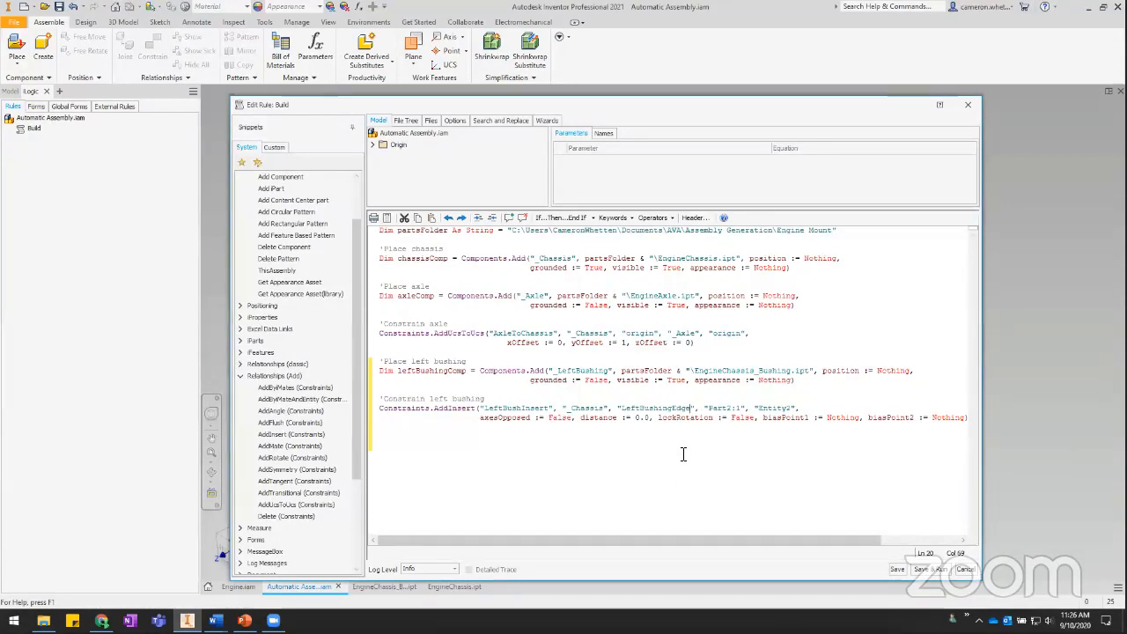
Set the insert constraint's second component to _LeftBushing and its second entity to BushingEdge
left_click_drag(568, 410, 674, 410)
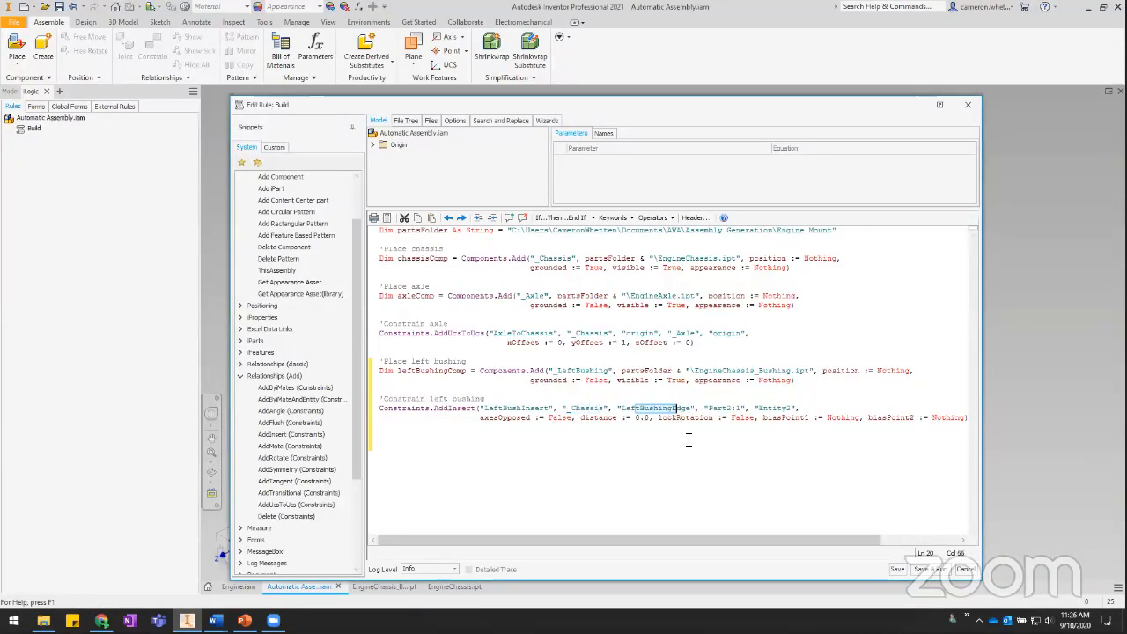
double_click(595, 373)
key("ctrl+c")
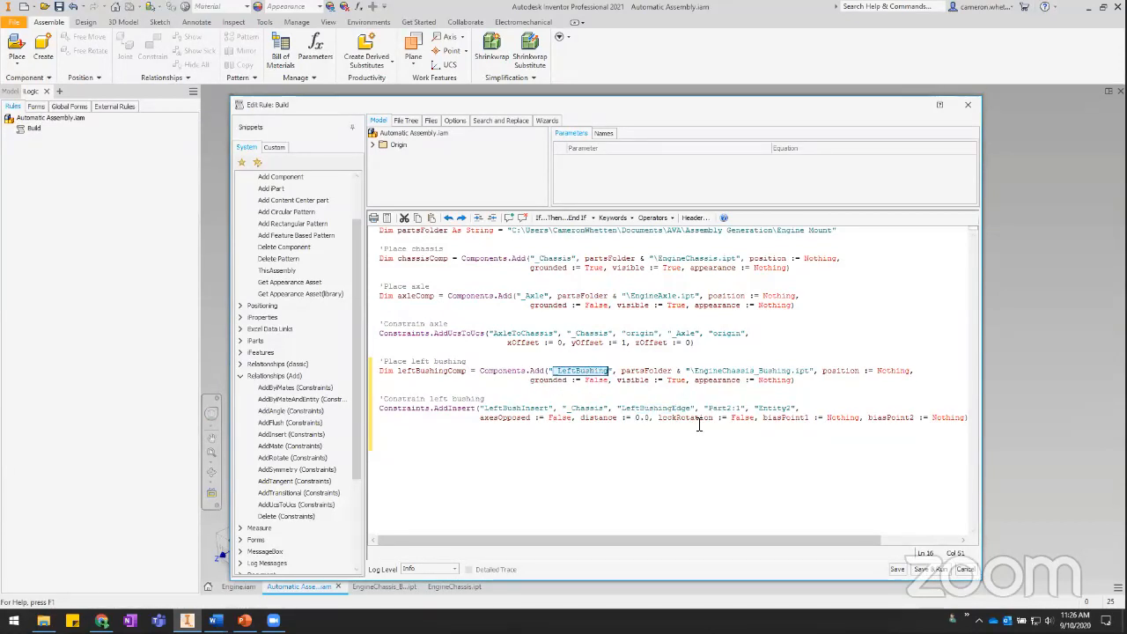
left_click_drag(710, 407, 745, 407)
key("ctrl+v")
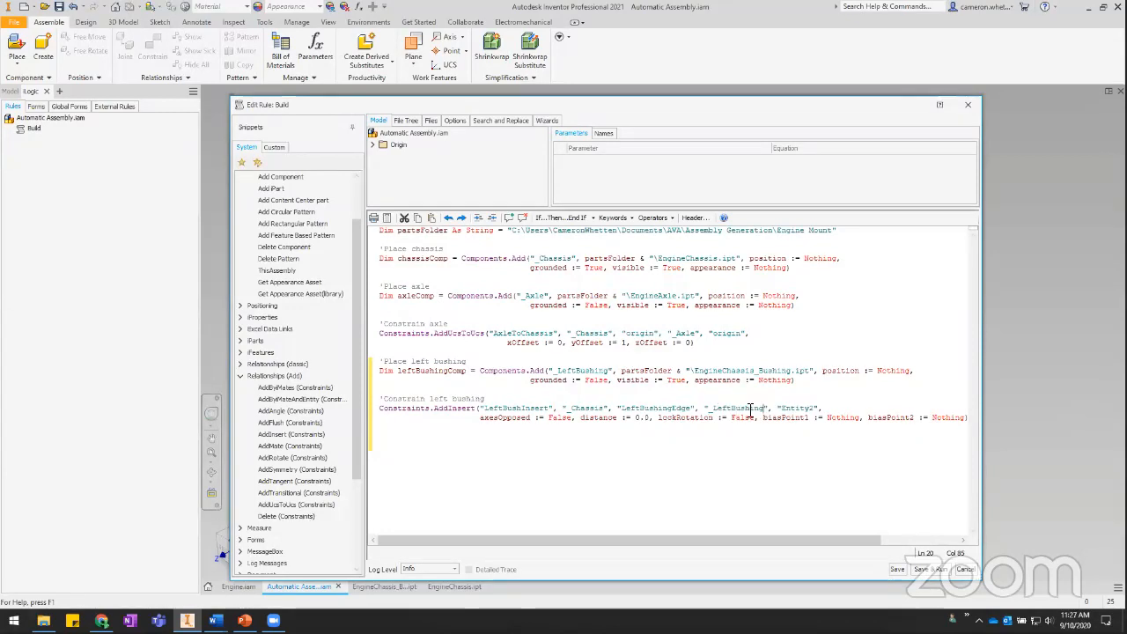
left_click_drag(781, 408, 816, 408)
type("BushingEdge")
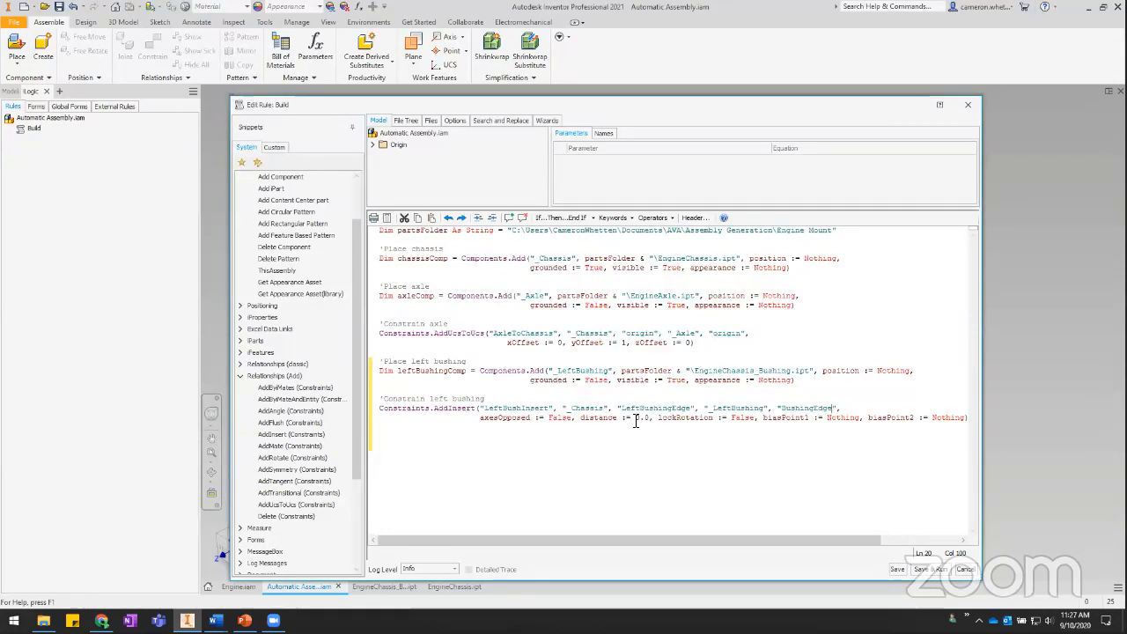
Set the lockRotation argument of the left bushing's insert constraint to True
double_click(743, 419)
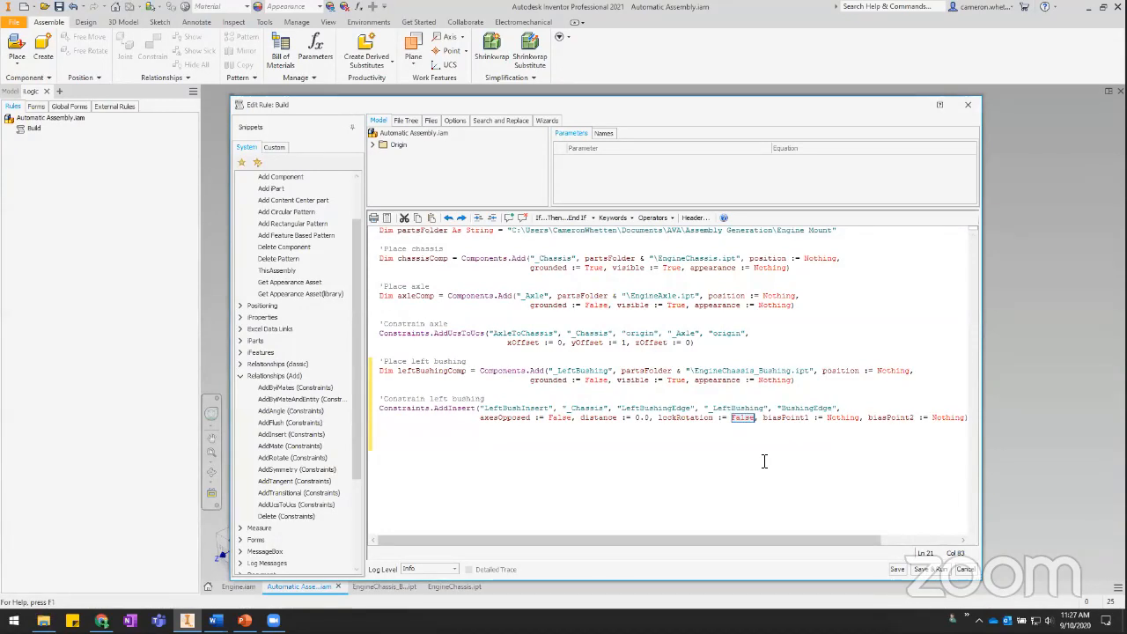
type("True")
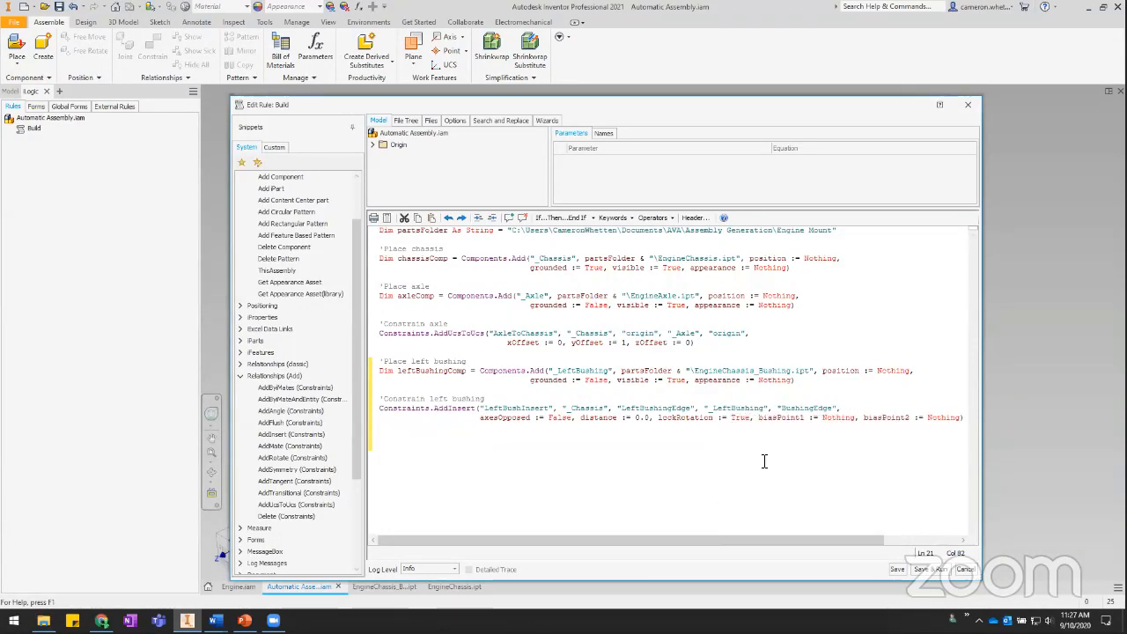
left_click_drag(762, 539, 789, 540)
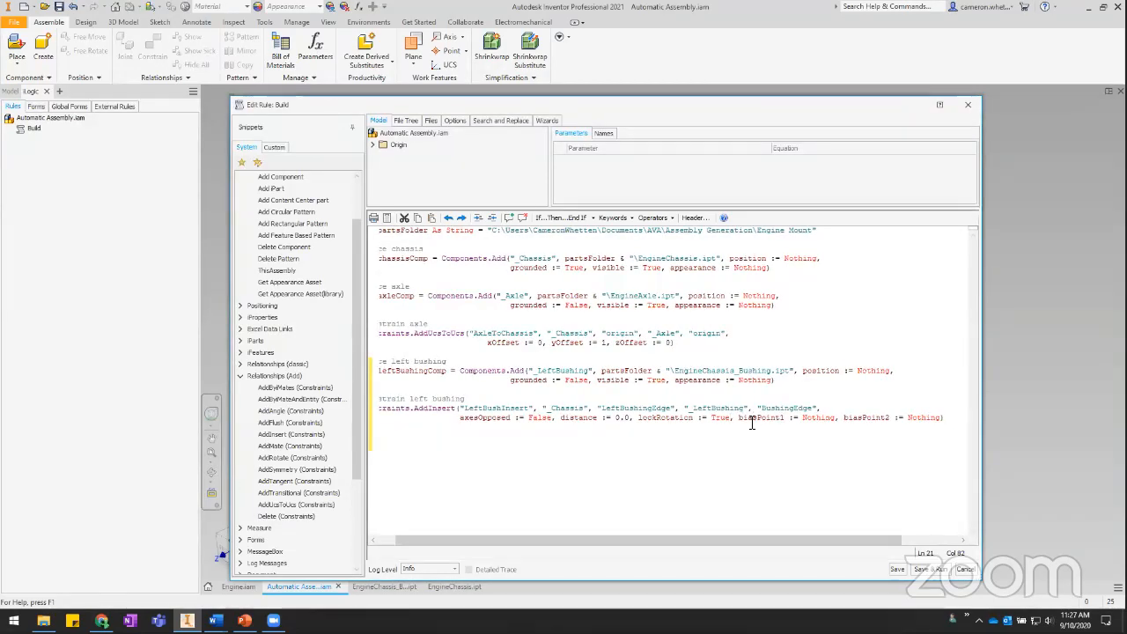
mouse_move(797, 534)
left_mouse_down()
mouse_move(777, 542)
mouse_move(787, 538)
left_mouse_up()
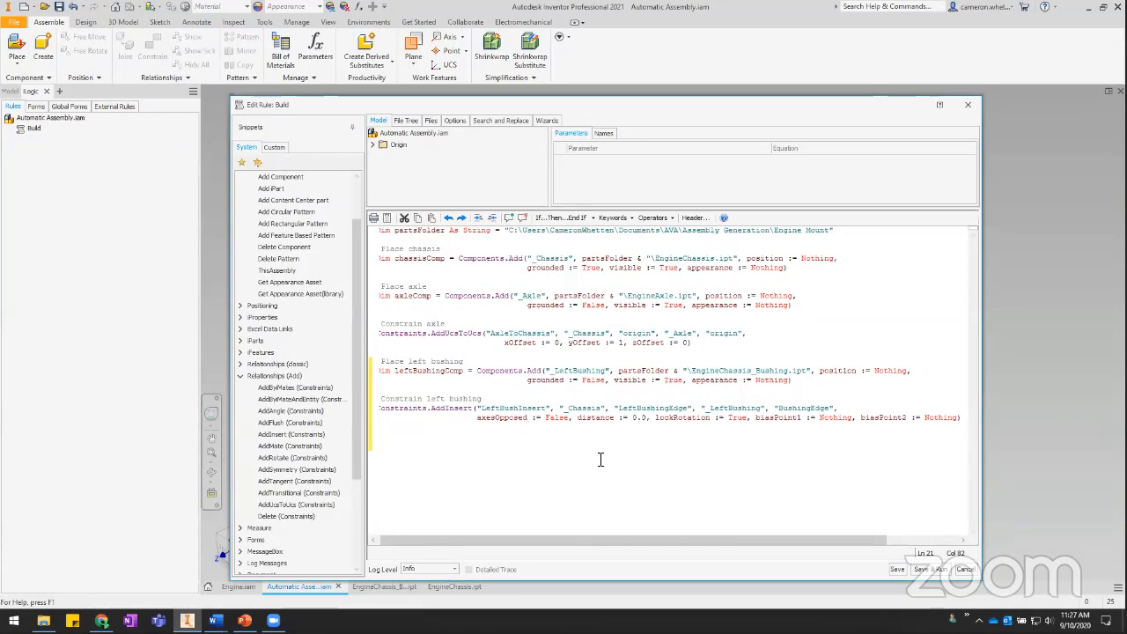
left_click_drag(646, 537, 663, 537)
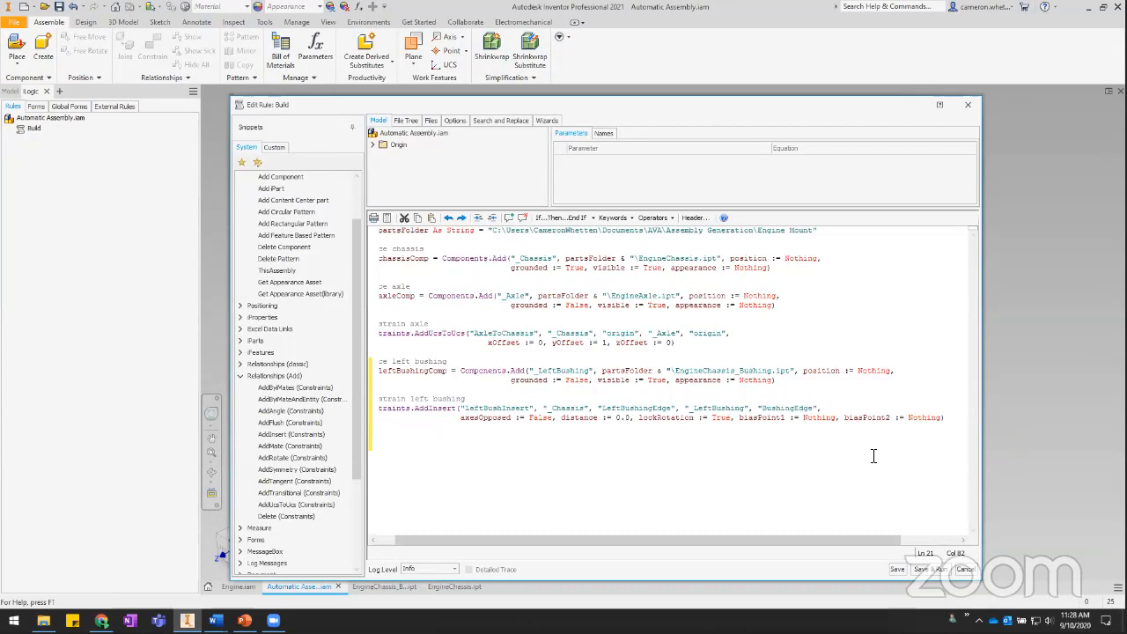
left_click_drag(878, 539, 796, 541)
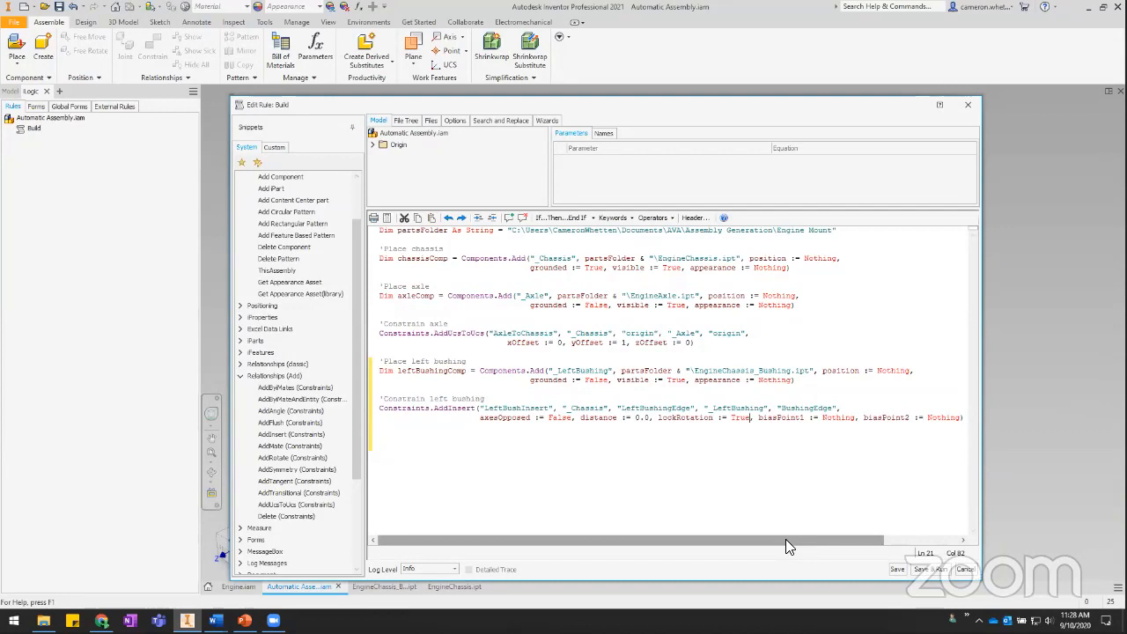
Save and run the Build rule, and inspect the left bushing's placement in the chassis lug
left_click(385, 432)
left_click(897, 569)
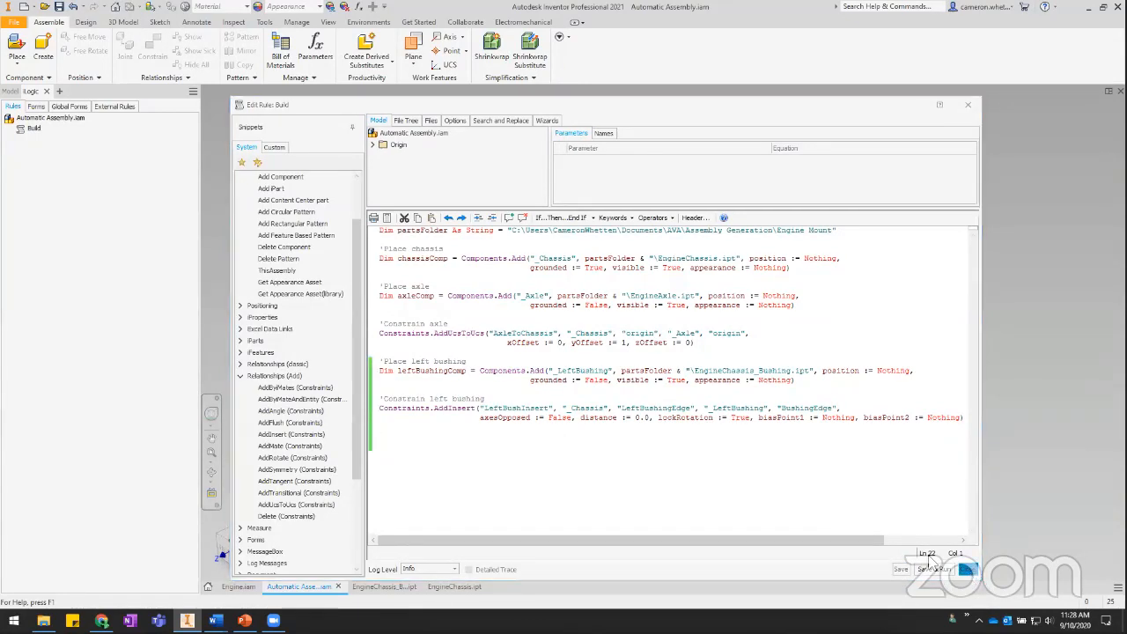
left_click(967, 570)
right_click(33, 129)
left_click(55, 145)
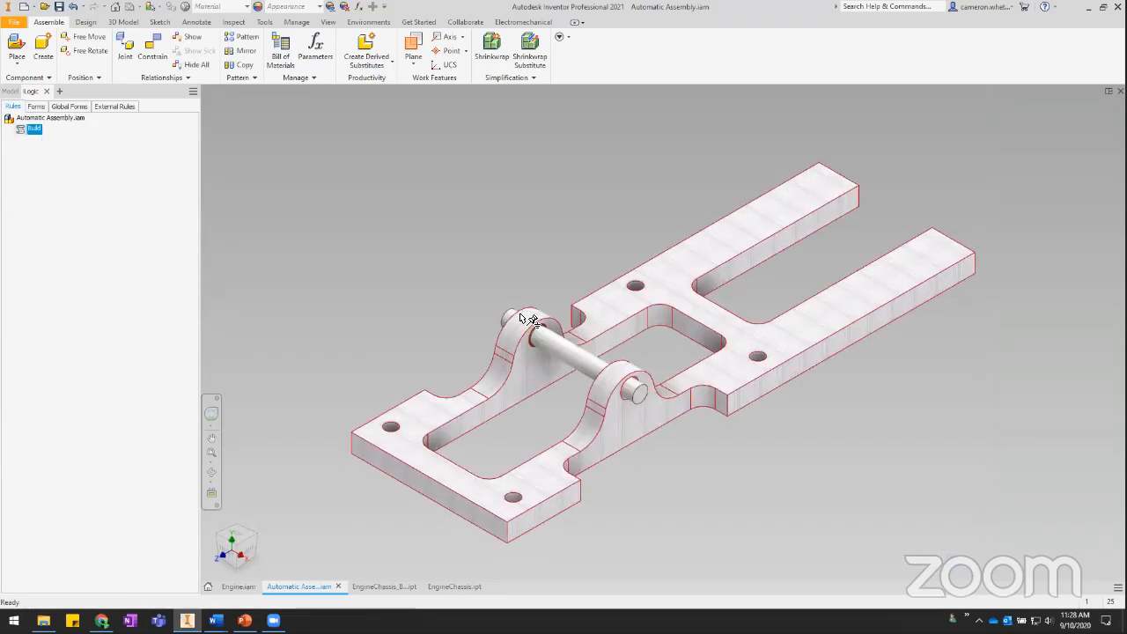
scroll(541, 353, "down", 5)
left_click(495, 342)
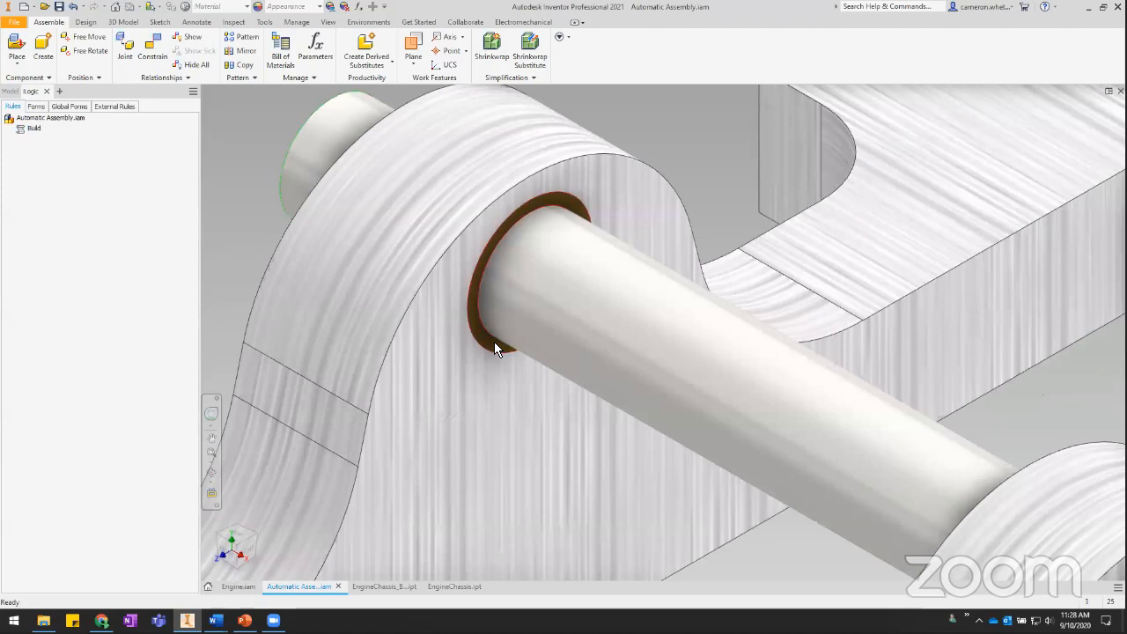
scroll(656, 317, "up", 5)
middle_click_drag(666, 370, 563, 335, "shift")
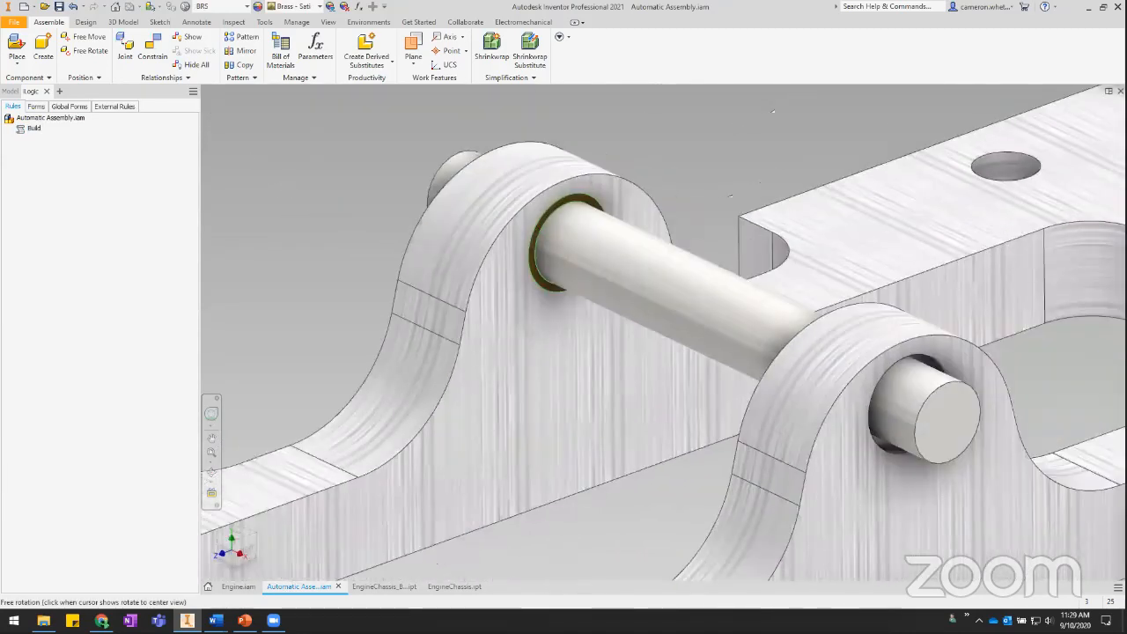
Open the LeftBushInsert constraint of _LeftBushing for editing, examine its offset, solution and rotation lock settings, and cancel
left_click(12, 90)
left_click(6, 276)
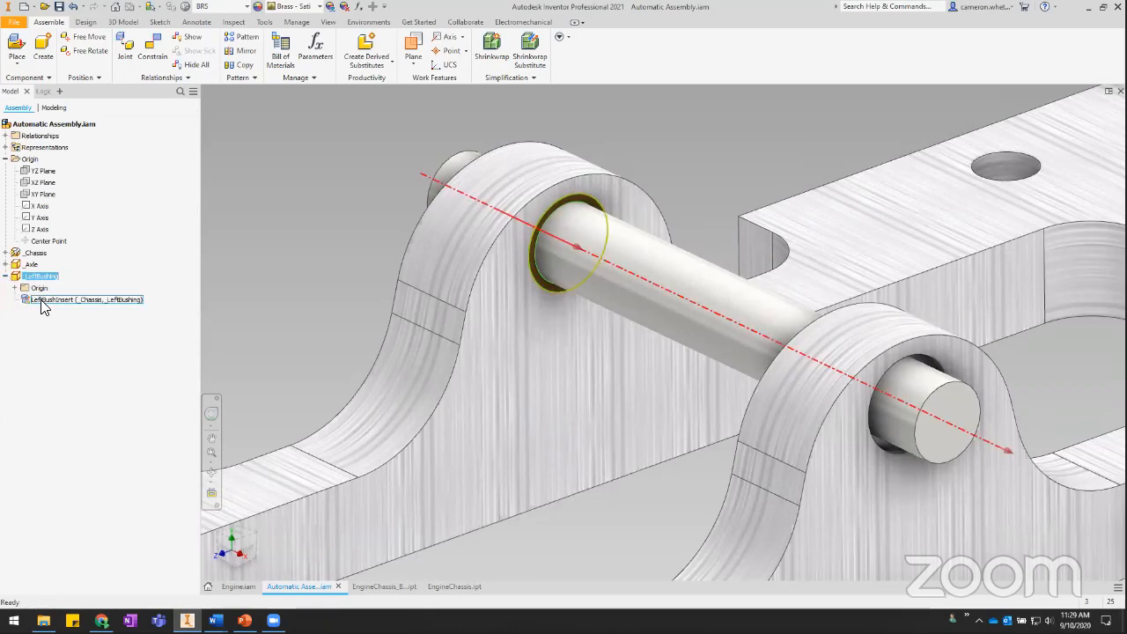
right_click(42, 306)
left_click(71, 357)
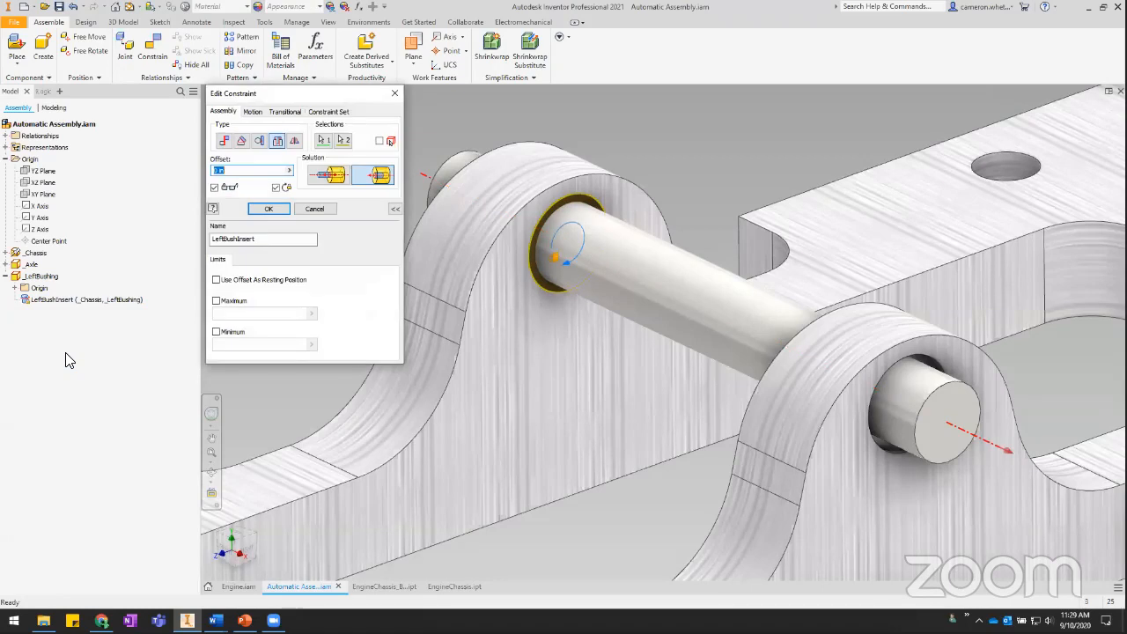
left_click(394, 208)
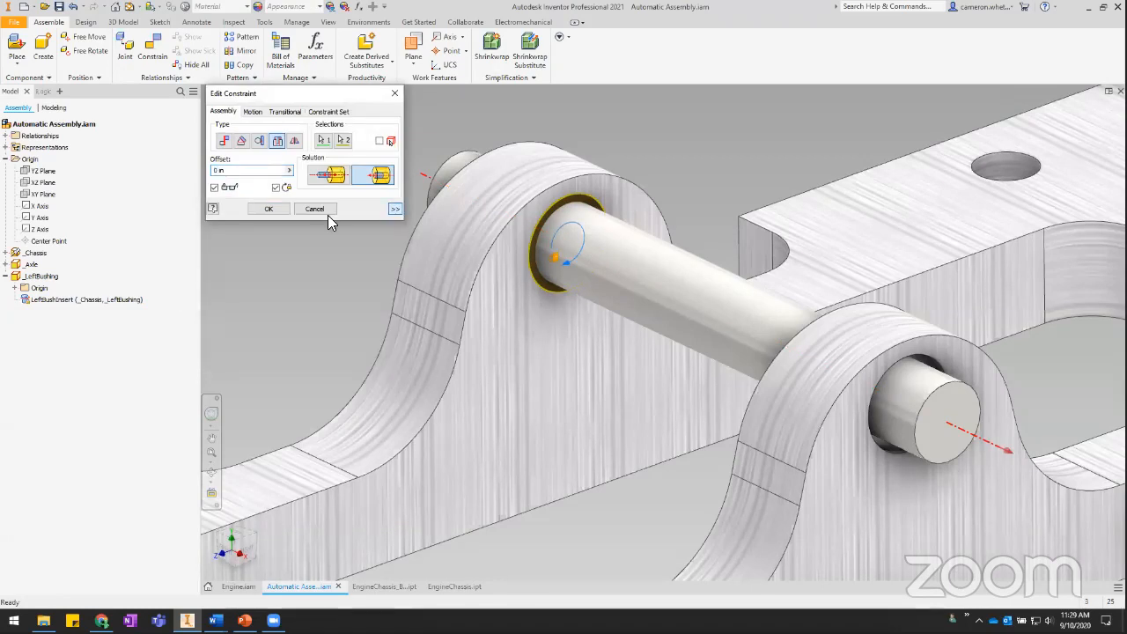
left_click(277, 187)
left_click(315, 210)
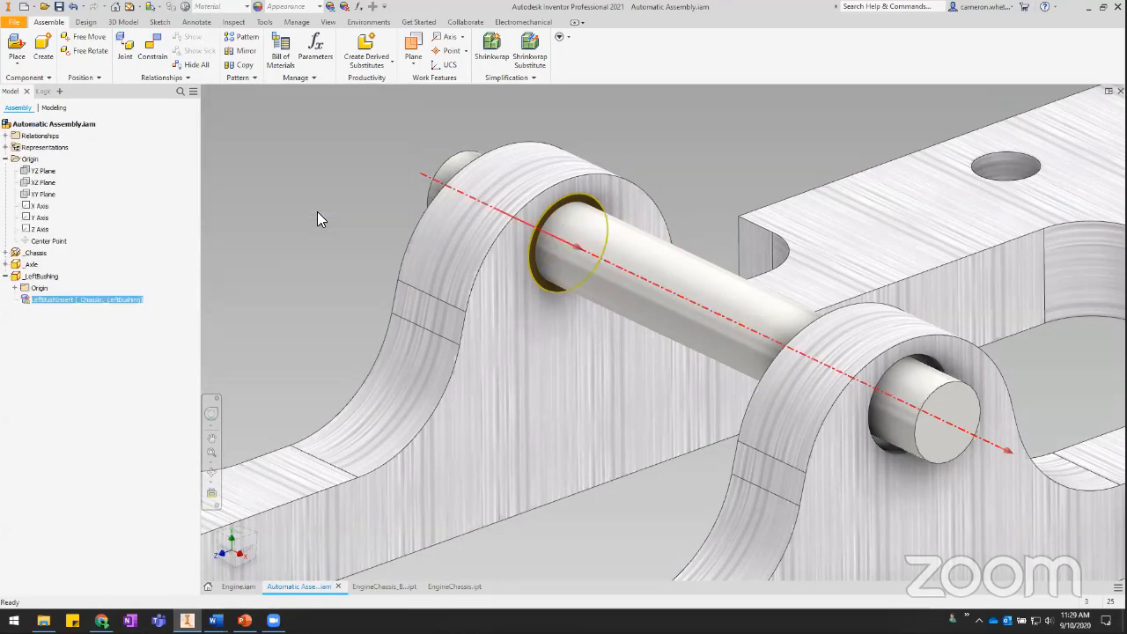
Delete all the generated components from the assembly to clear it for another test of the rule
scroll(326, 229, "down", 5)
scroll(437, 296, "down", 2)
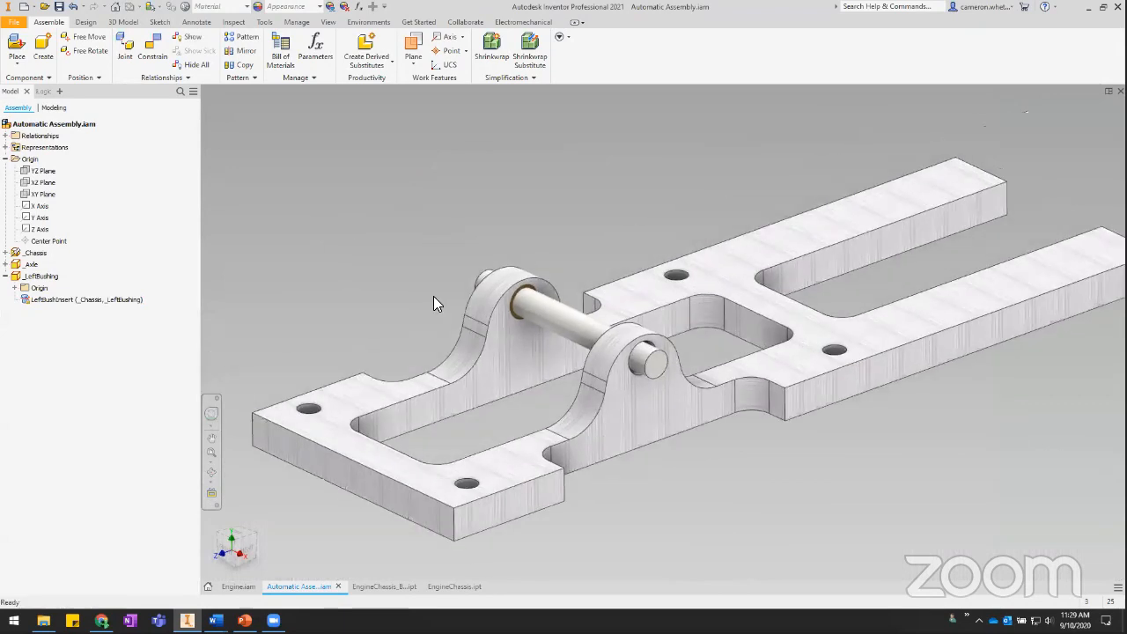
scroll(487, 323, "down", 3)
key("ctrl+a")
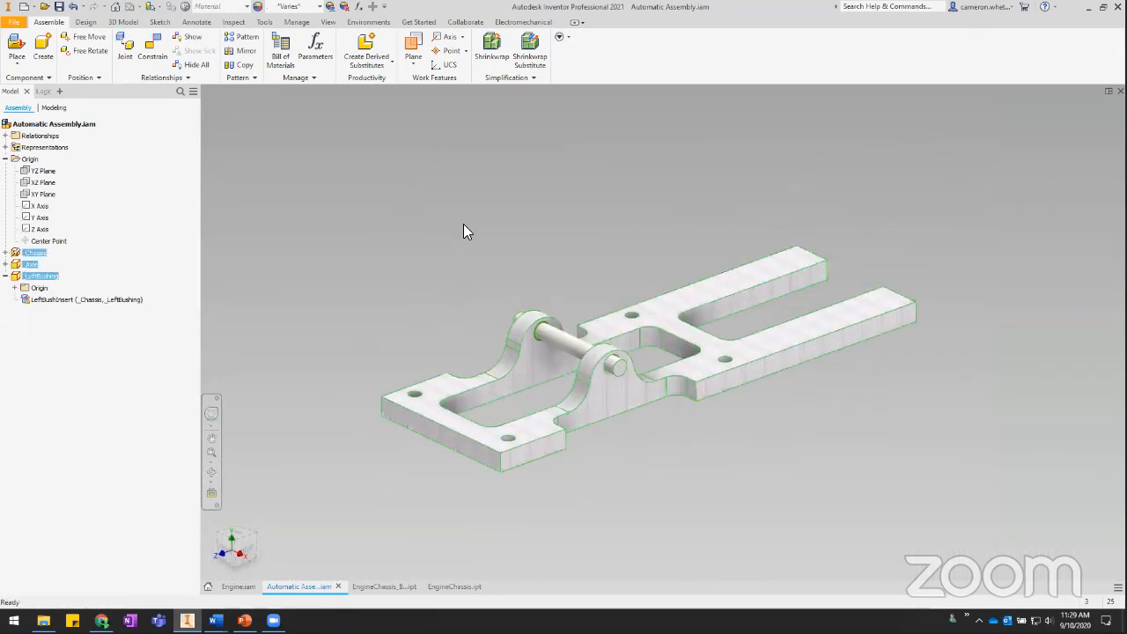
key("Delete")
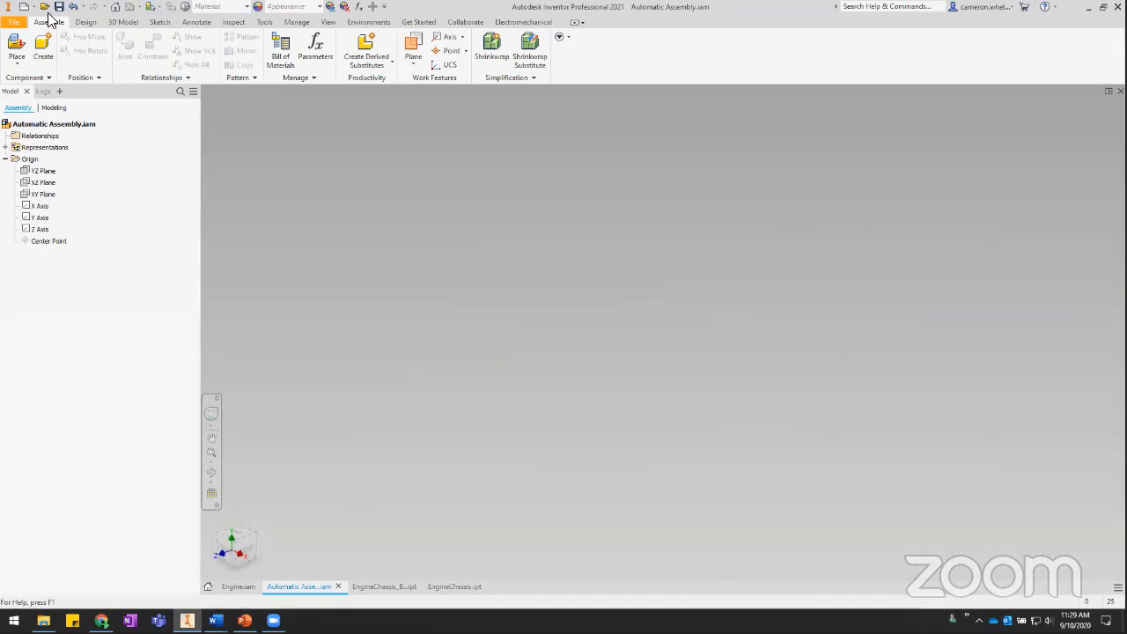
Open the Build rule and duplicate the left bushing's placement and constraint code blocks at the end of the code
left_click(42, 92)
double_click(34, 130)
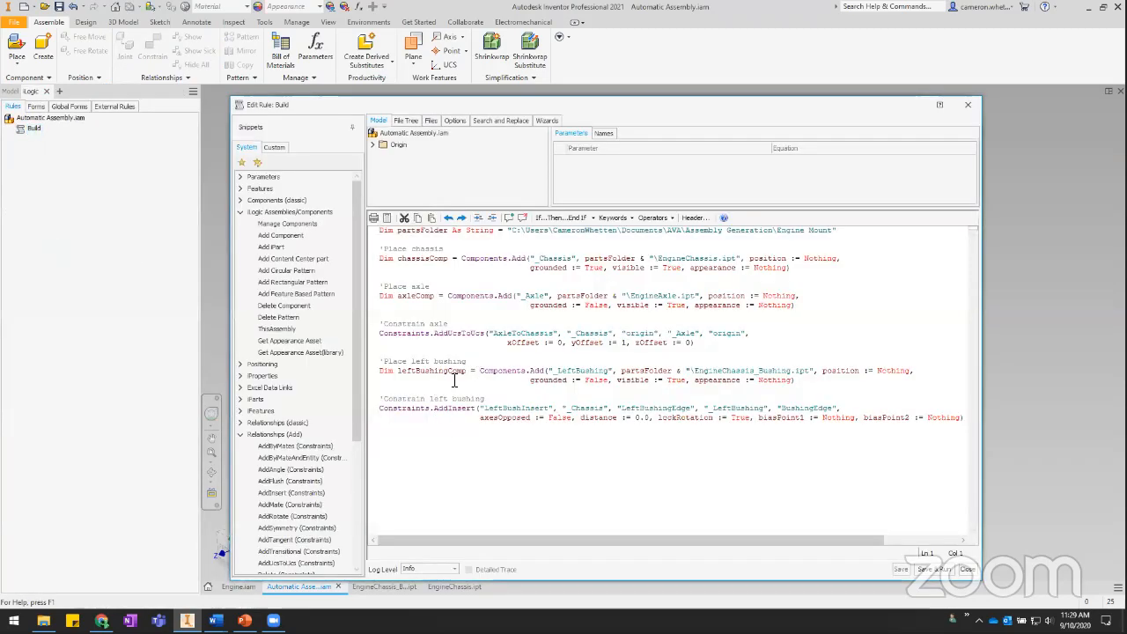
left_click_drag(379, 361, 386, 440)
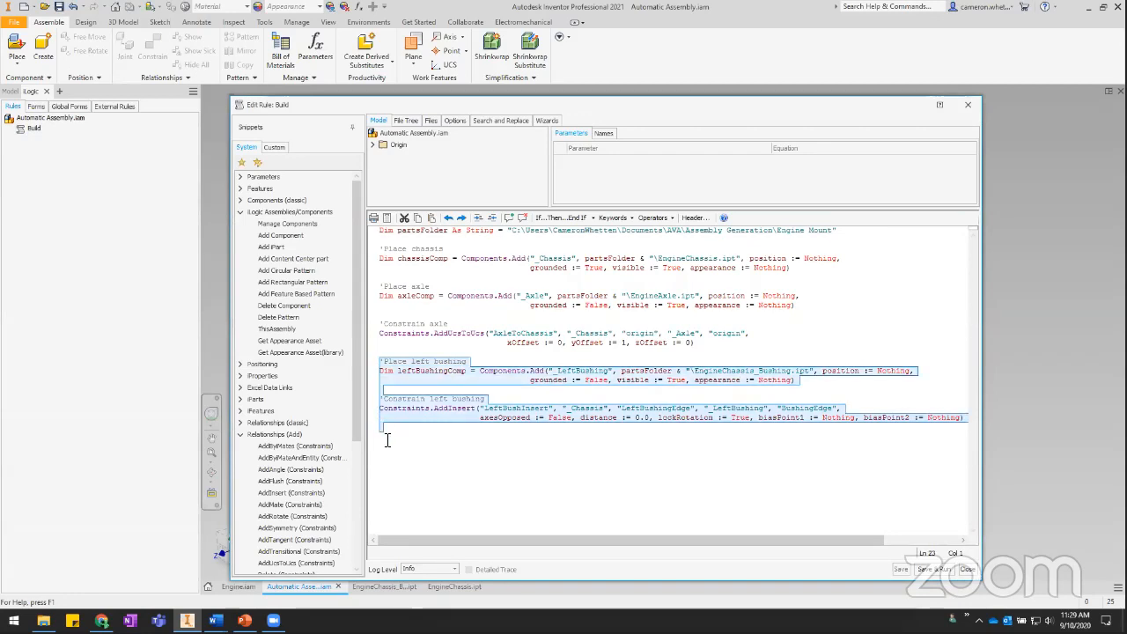
key("ctrl+c")
left_click(428, 465)
key("ctrl+v")
In the duplicated placement block, change the comment to 'Place right bushing, the variable to rightBushingComp and the component name to _RightBushing
double_click(419, 436)
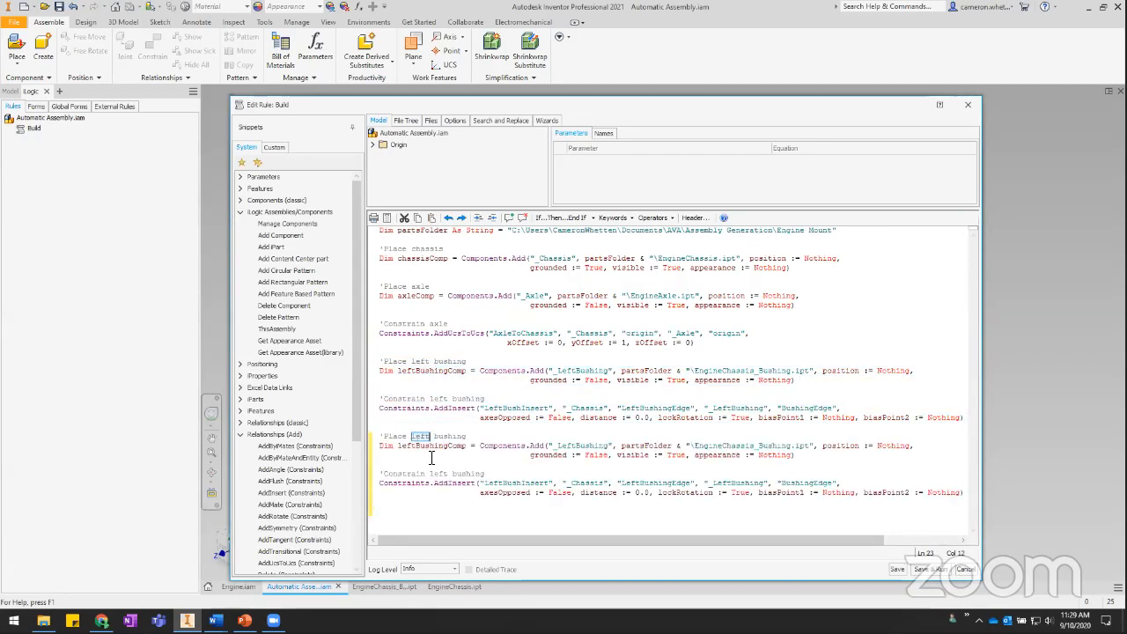
type("right")
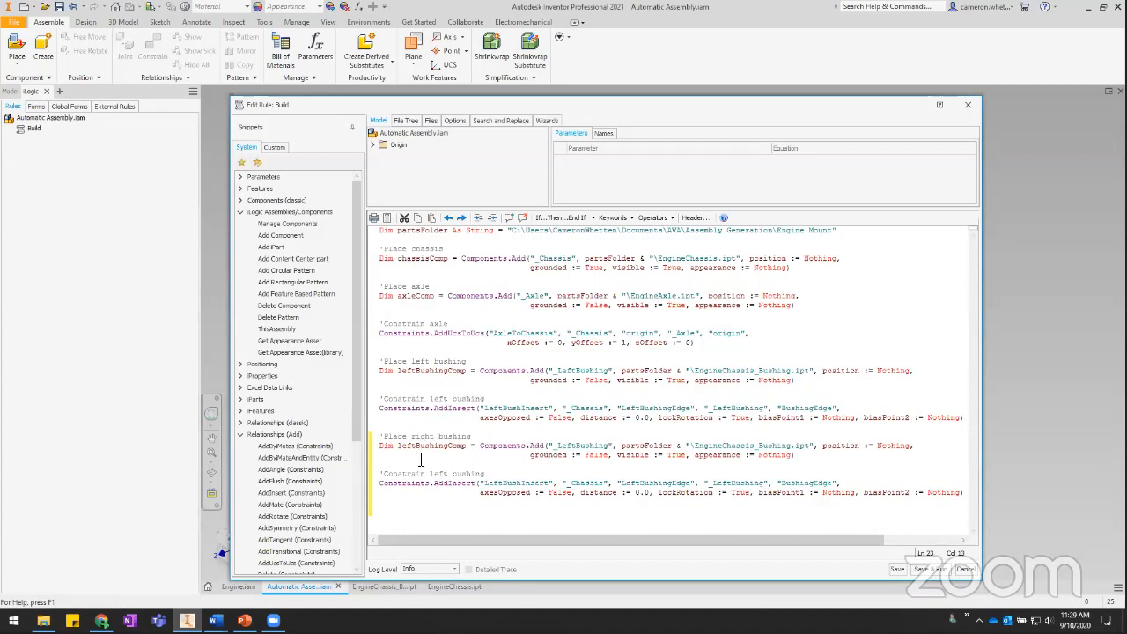
left_click_drag(398, 445, 416, 445)
type("right")
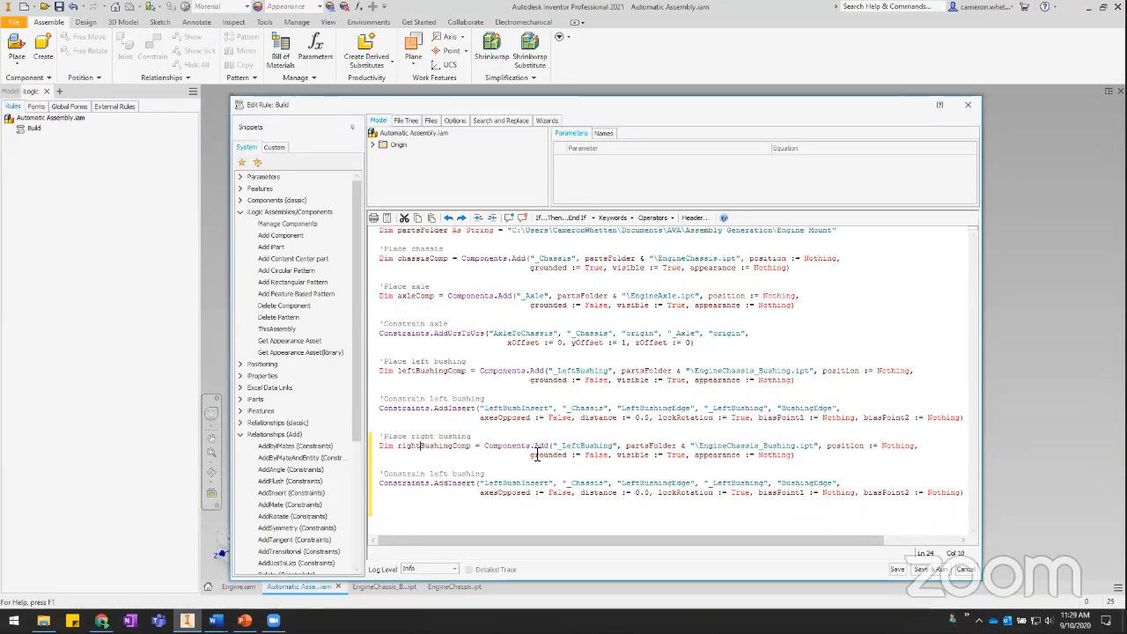
left_click_drag(562, 445, 579, 451)
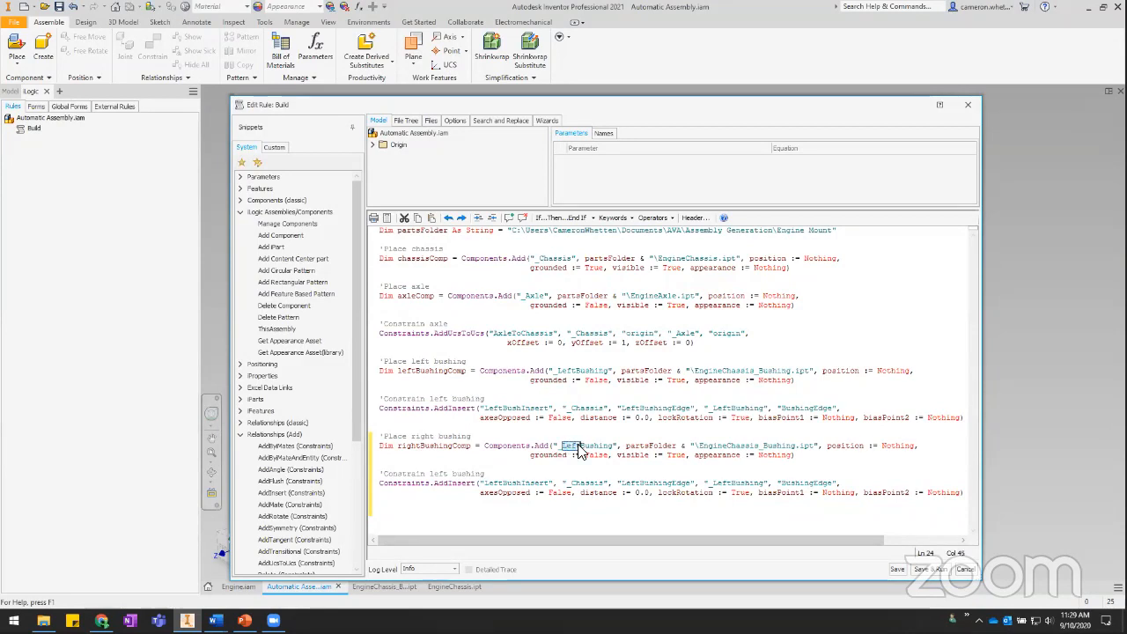
type("Right")
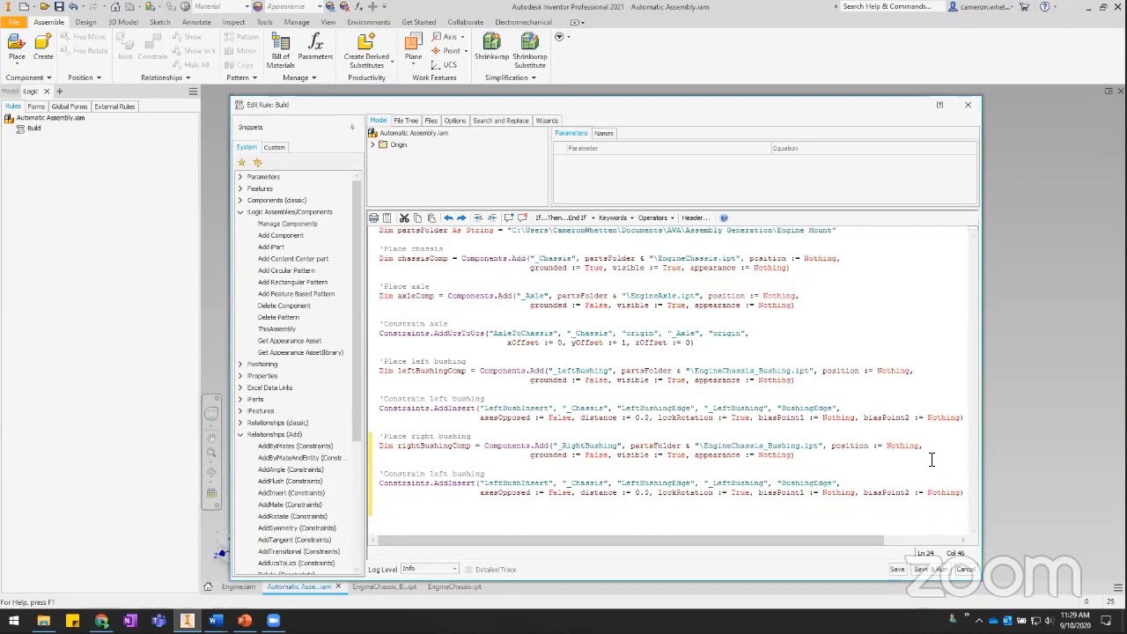
In the duplicated constraint block, change the comment to 'Constrain right bushing, the name to RightBushInsert, and the arguments to RightBushingEdge and _RightBushing
double_click(443, 475)
type("right")
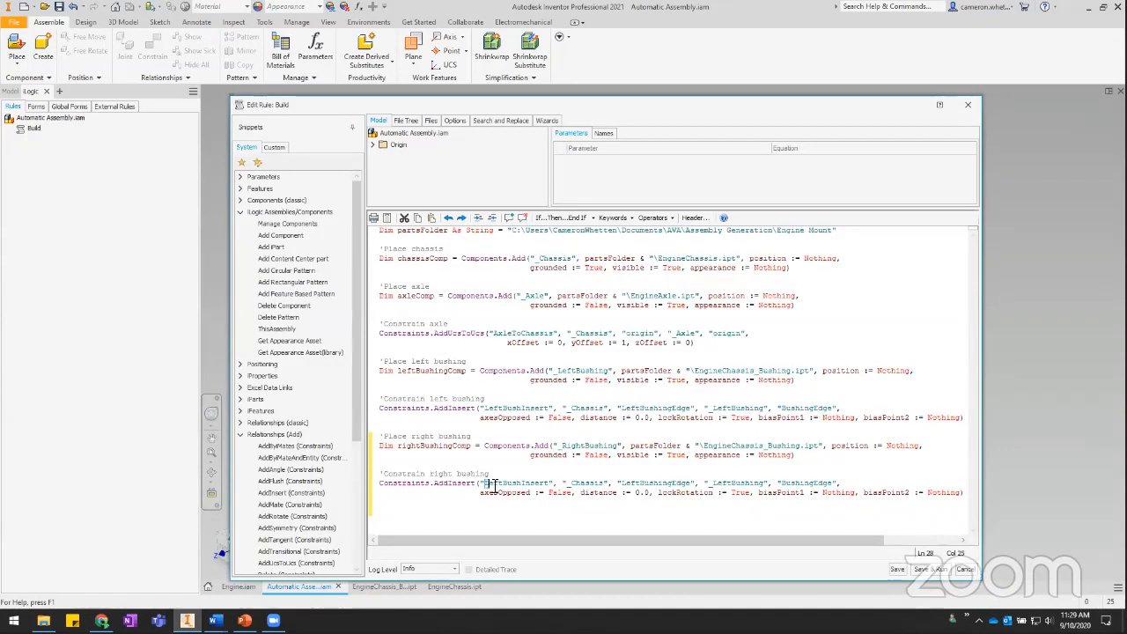
left_click_drag(484, 483, 500, 484)
type("Right")
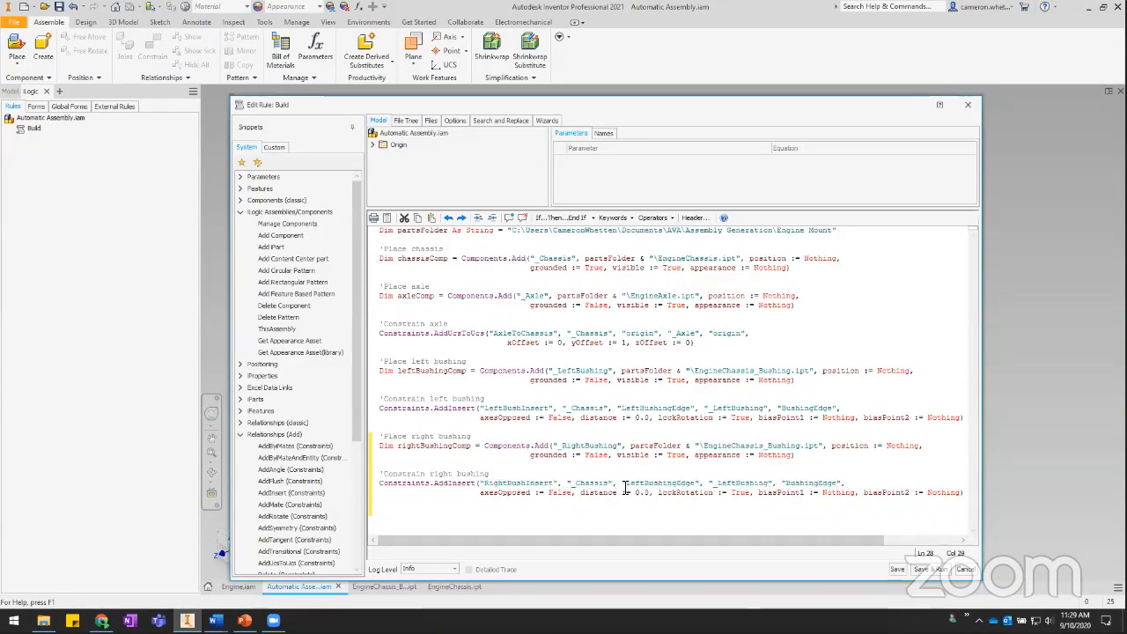
left_click_drag(626, 483, 641, 486)
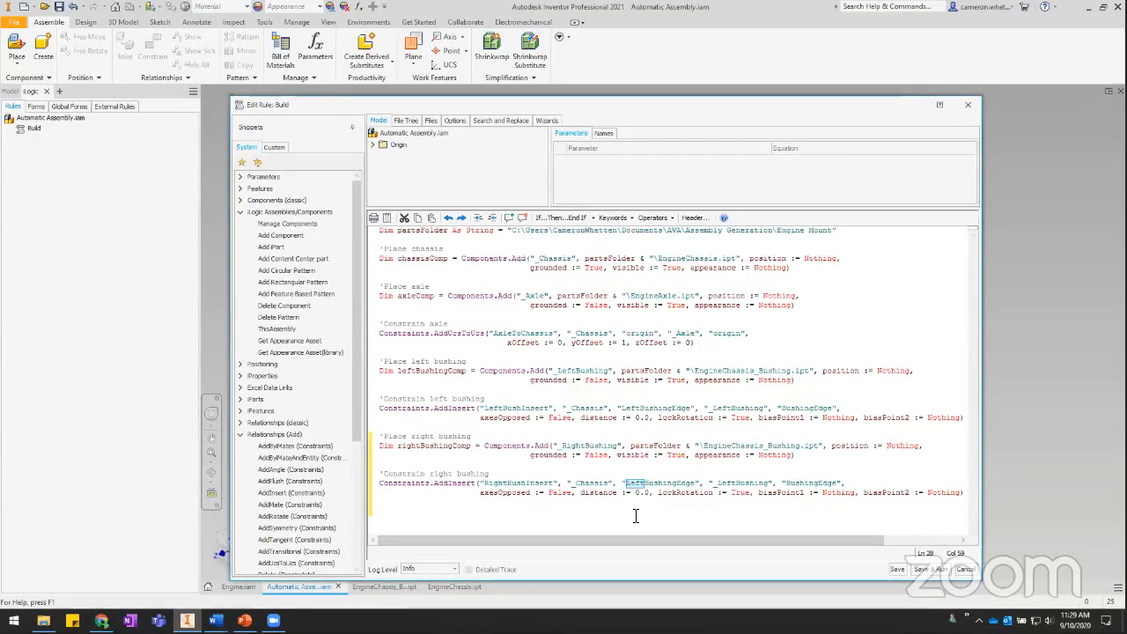
type("Right")
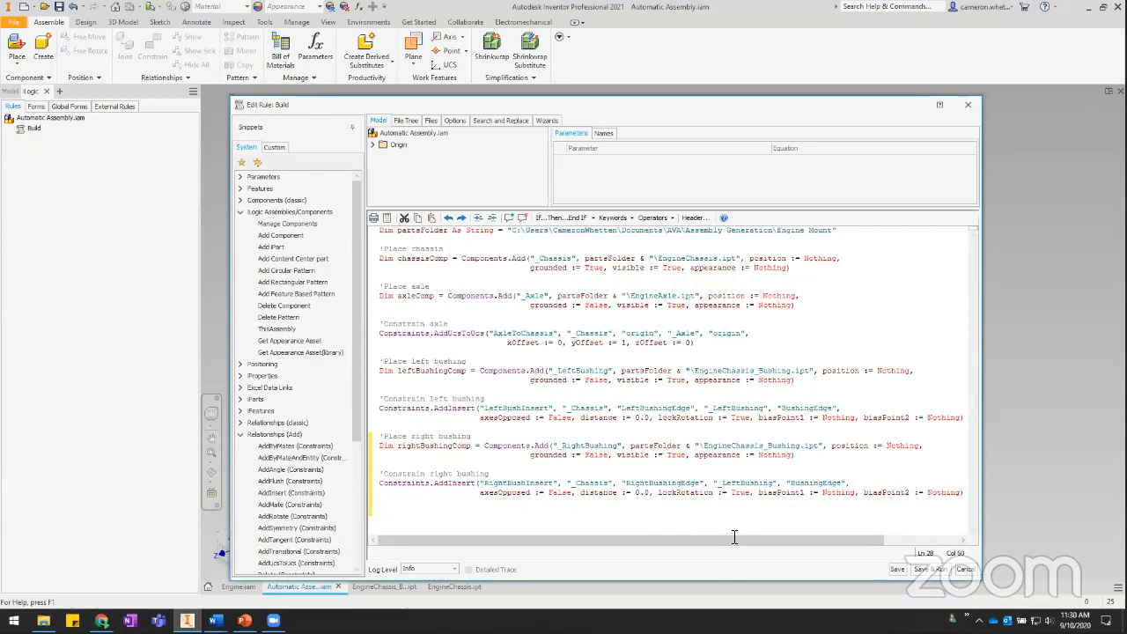
left_click_drag(721, 484, 740, 484)
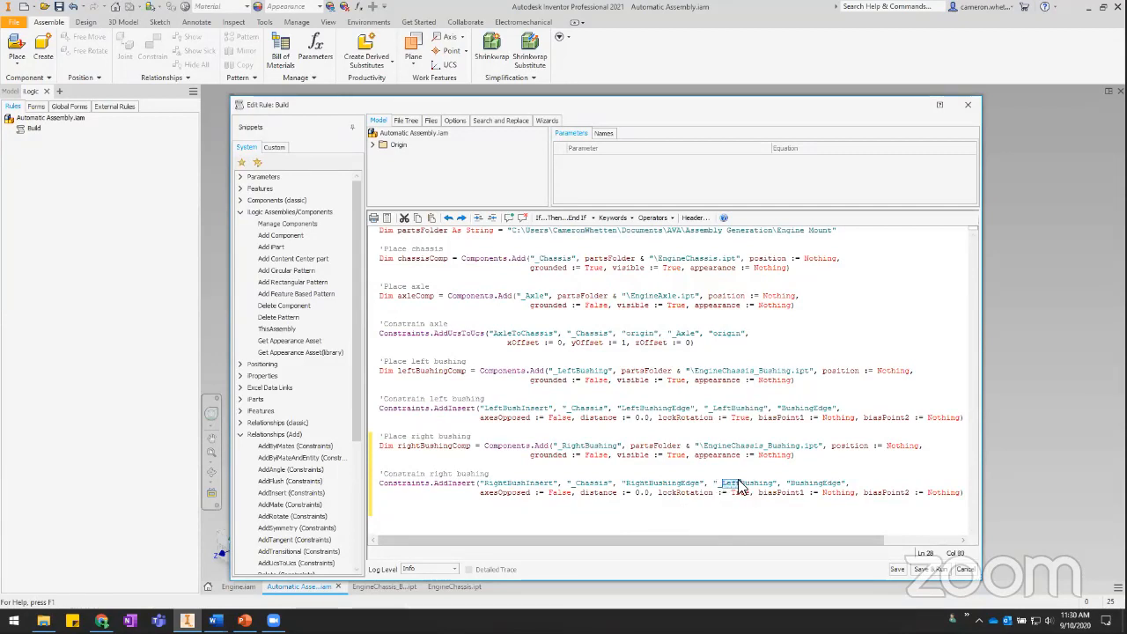
type("Right")
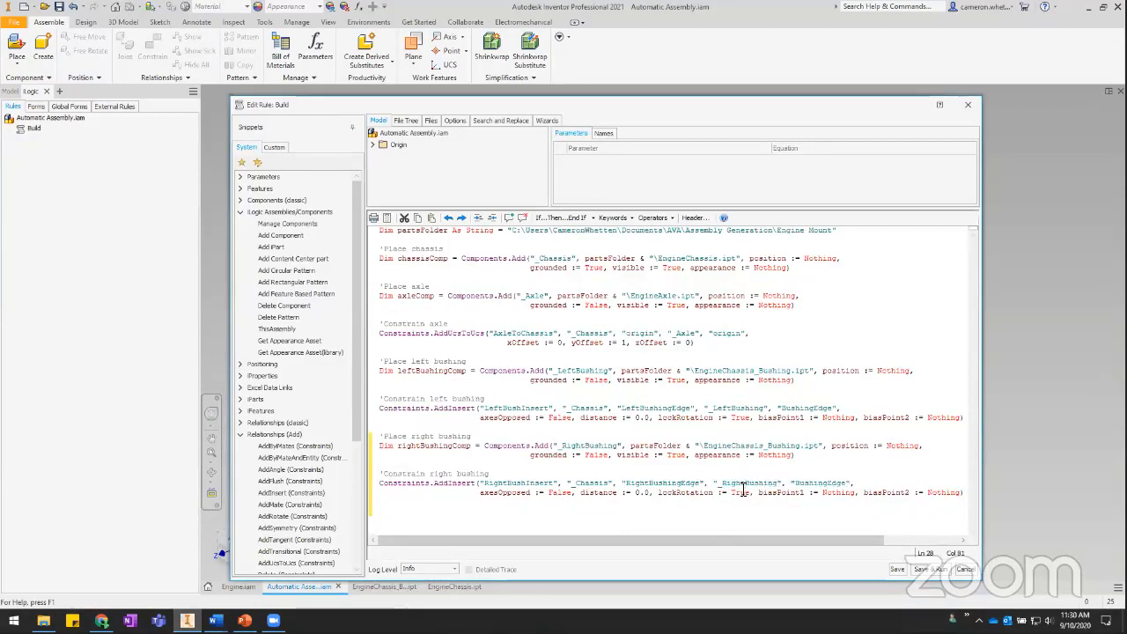
Save and run the Build rule, and inspect both bushings' placement in the chassis lugs
left_click(424, 523)
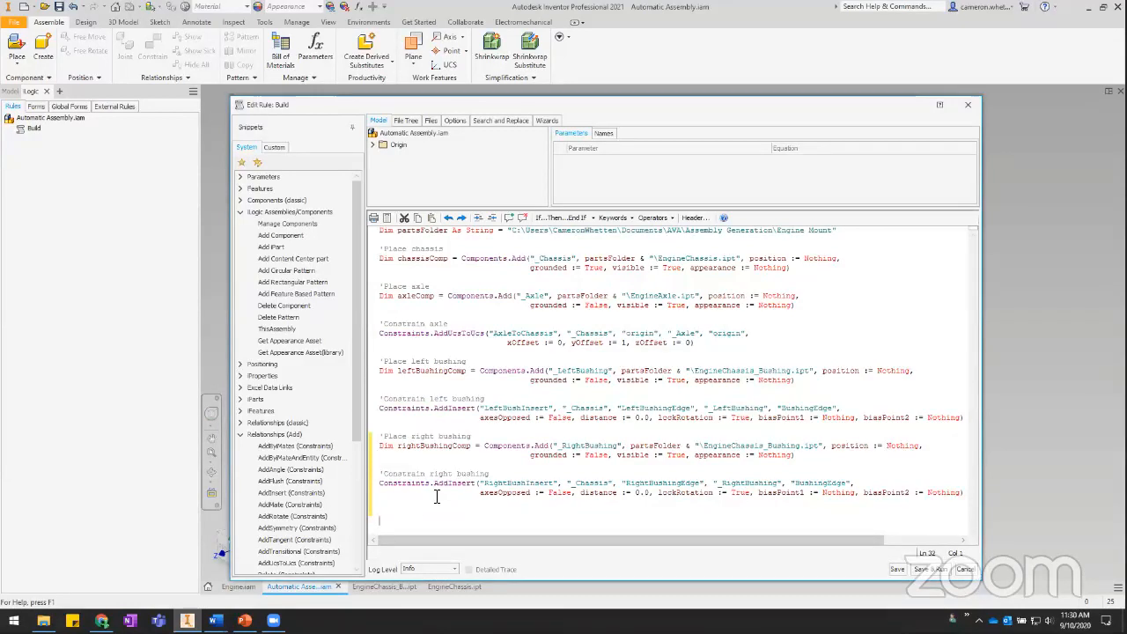
left_click(898, 570)
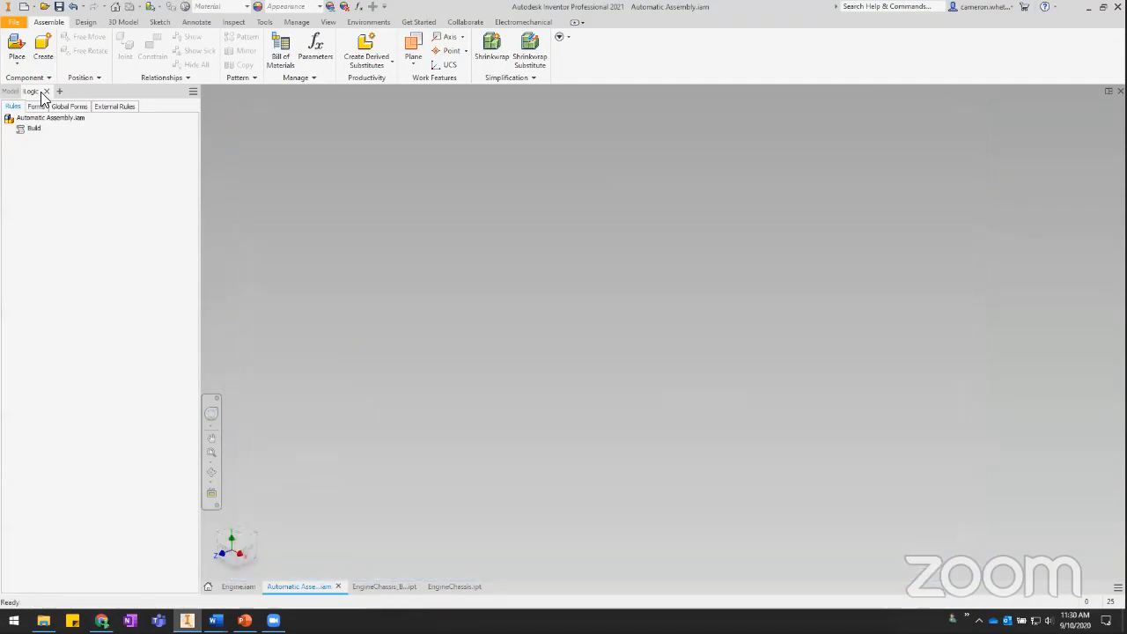
right_click(26, 129)
left_click(53, 136)
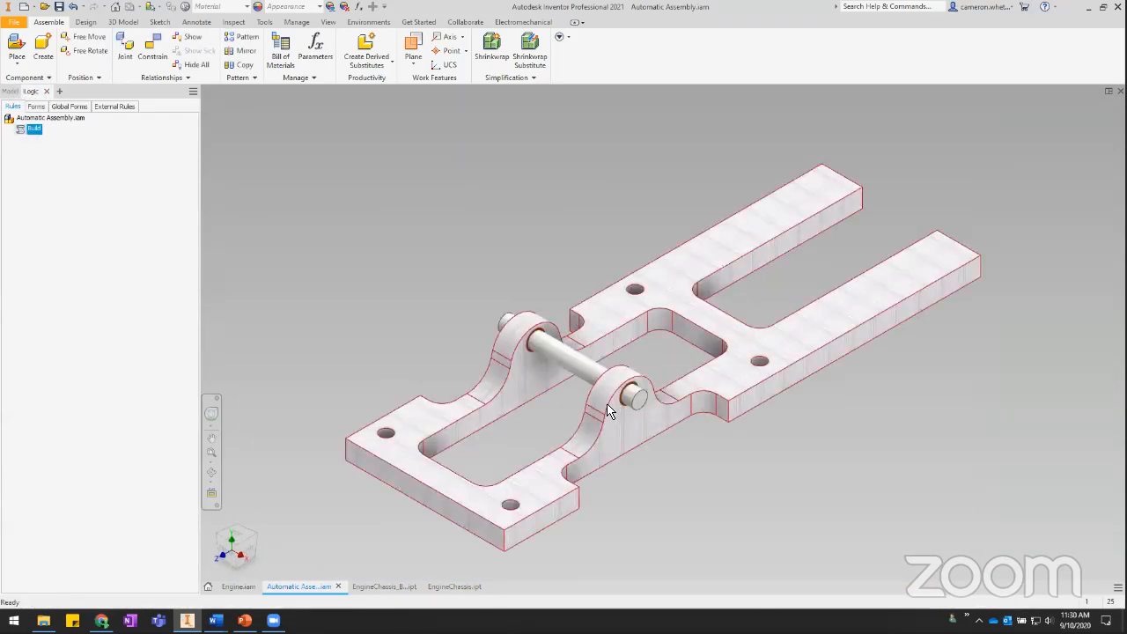
scroll(607, 411, "up", 10)
scroll(636, 397, "down", 2)
scroll(648, 364, "down", 5)
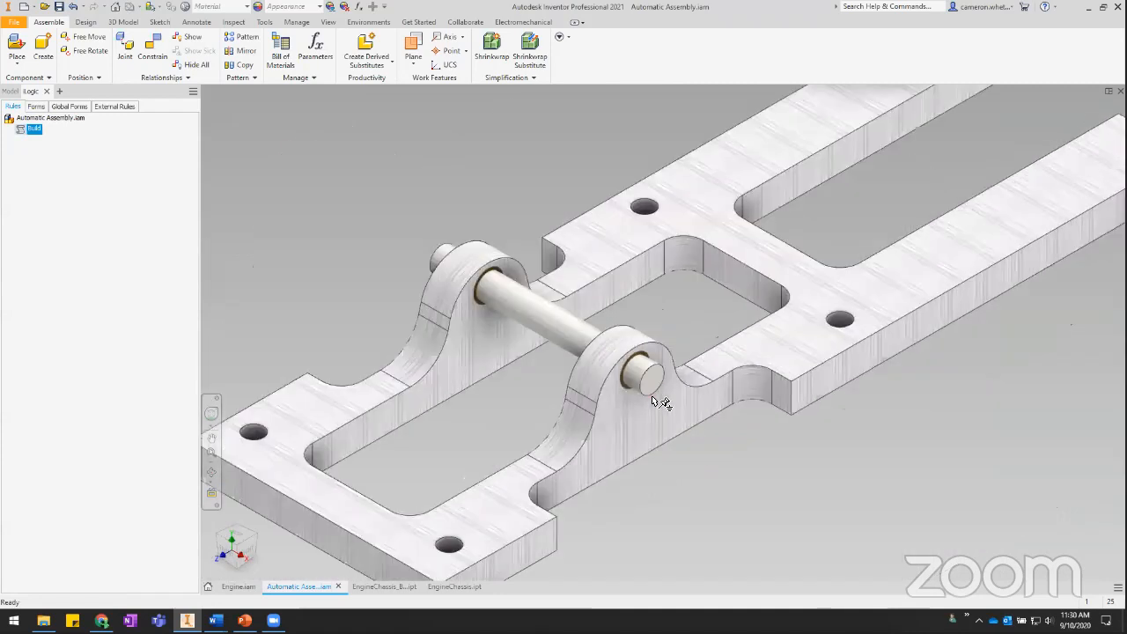
Delete the chassis, axle and both bushings from the assembly
scroll(597, 431, "down", 3)
key("ctrl+a")
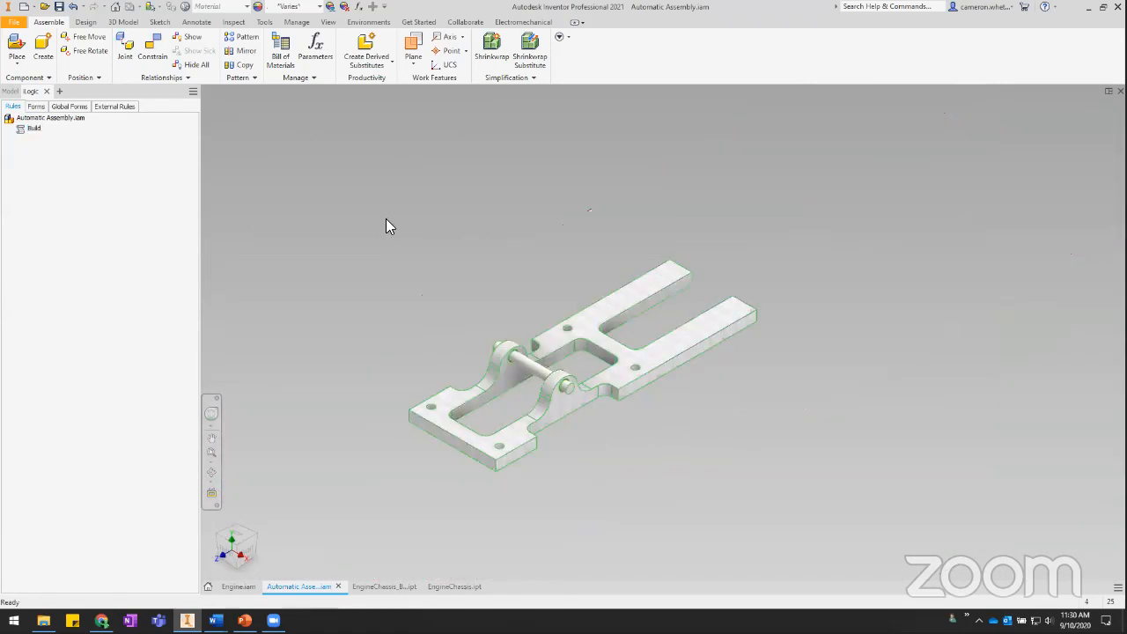
key("Delete")
In the Build rule, add the comment 'Place flywheel at the end and paste a copy of the right bushing's Components.Add statement below it
double_click(33, 129)
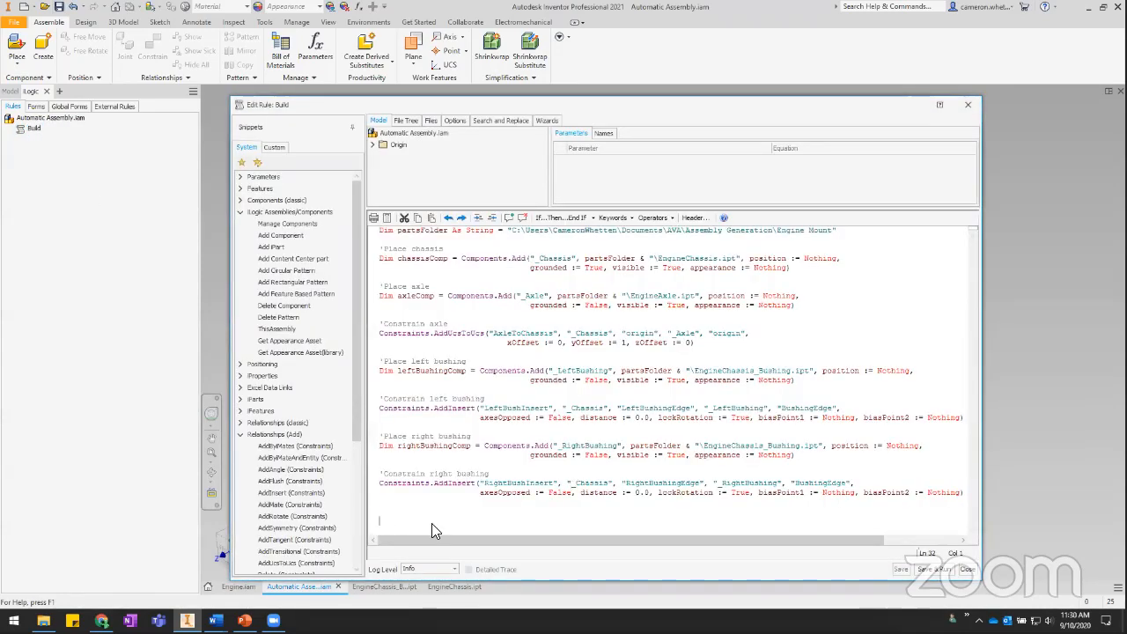
type("'Place flywheel")
key("Return")
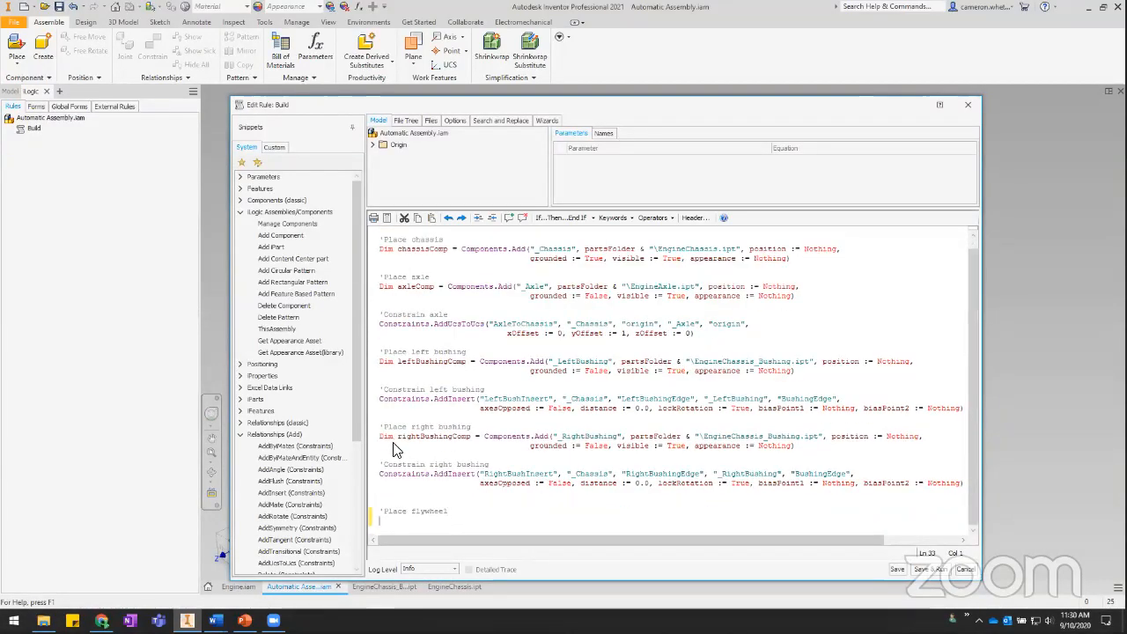
left_click(373, 445)
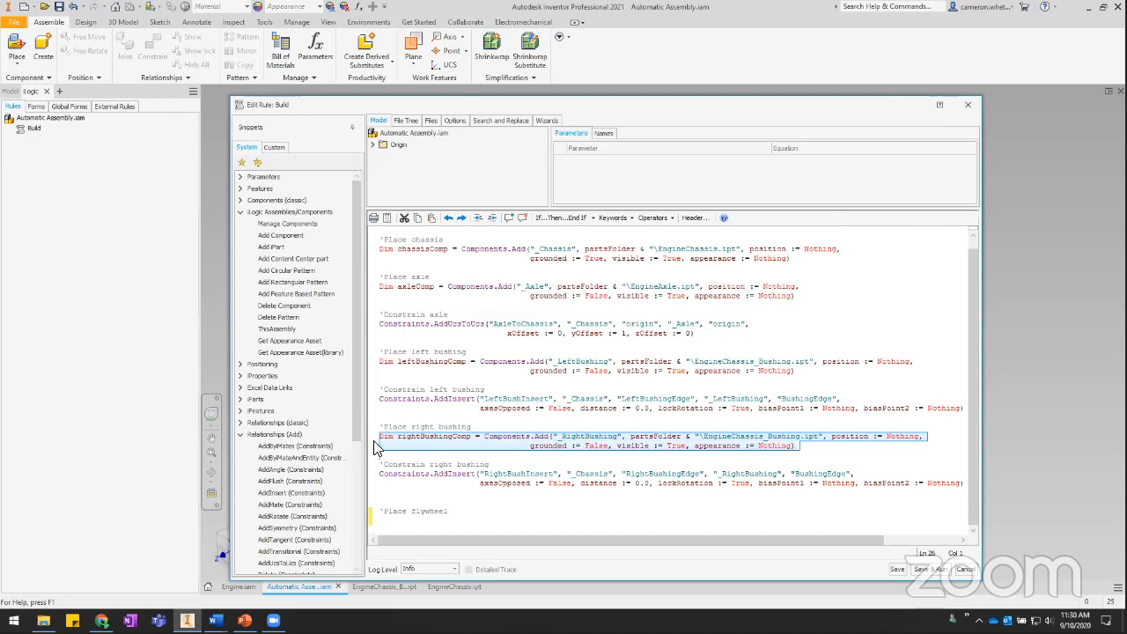
key("ctrl+c")
left_click(387, 521)
key("ctrl+v")
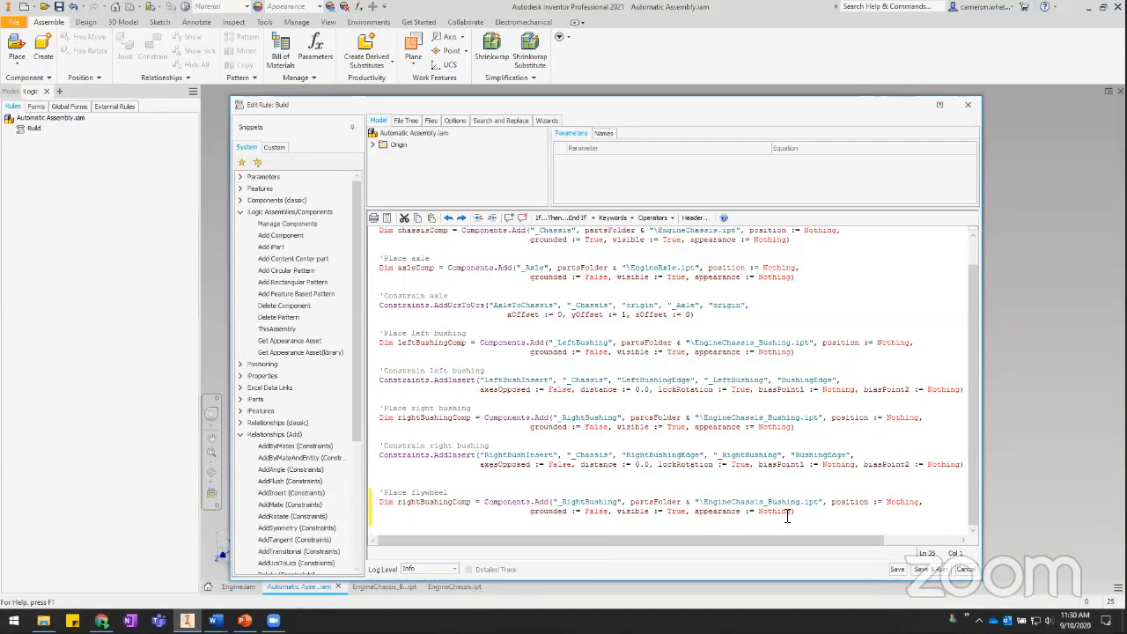
key("BackSpace")
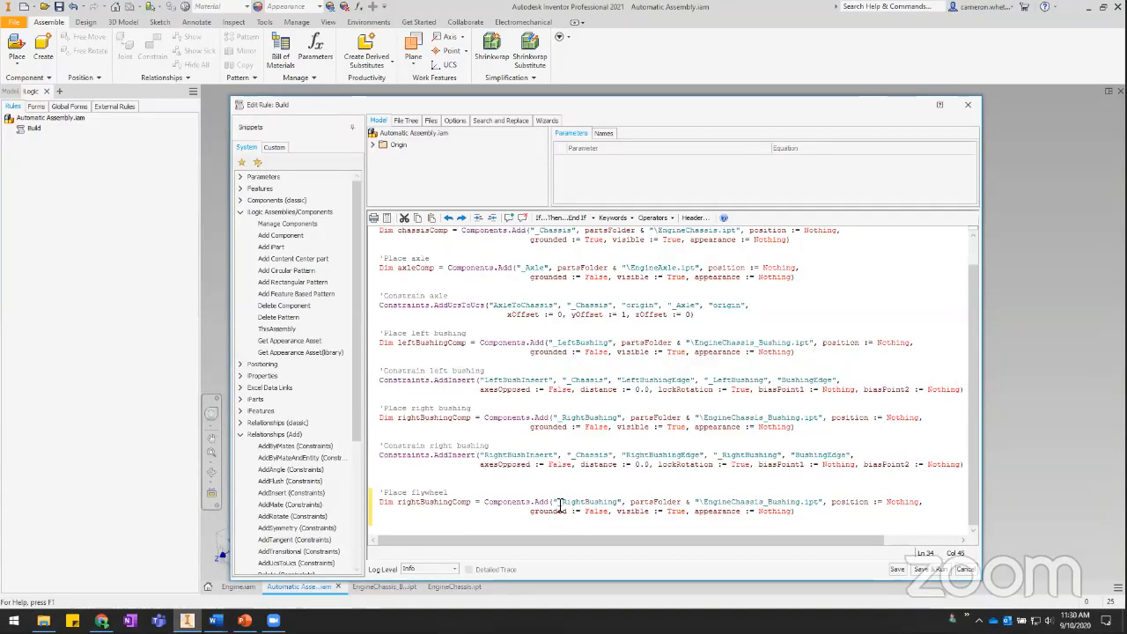
Set the copied statement's component name to _Flywheel and its part file to EngineFlyWheel.ipt, taking the file name from the Engine Mount folder
left_click_drag(559, 503, 618, 503)
type("_Flywheel")
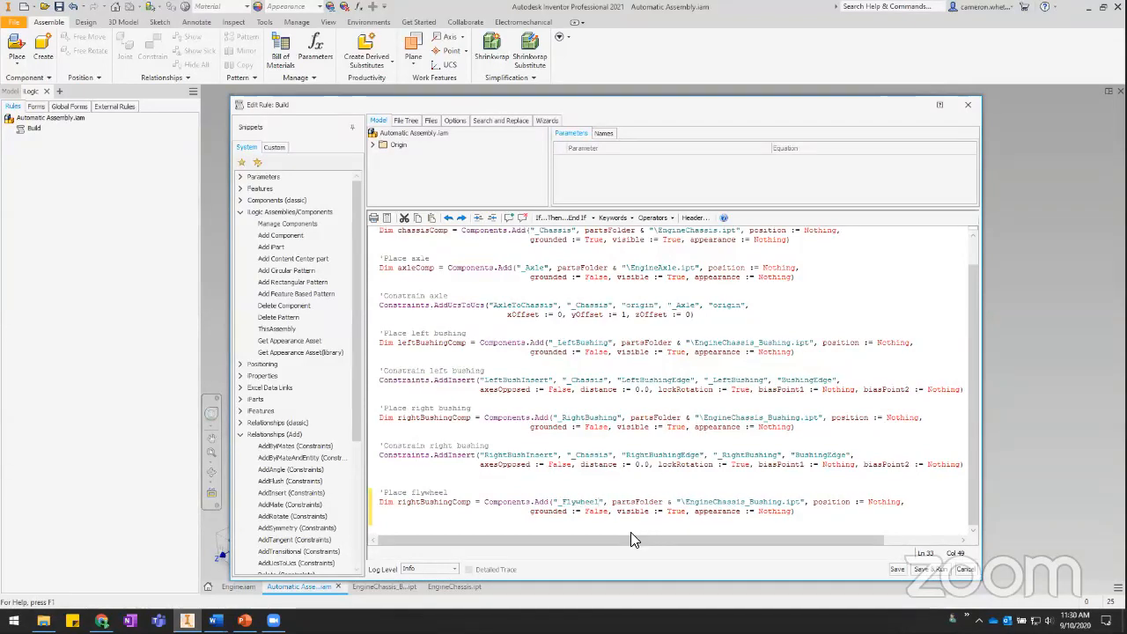
left_click(43, 621)
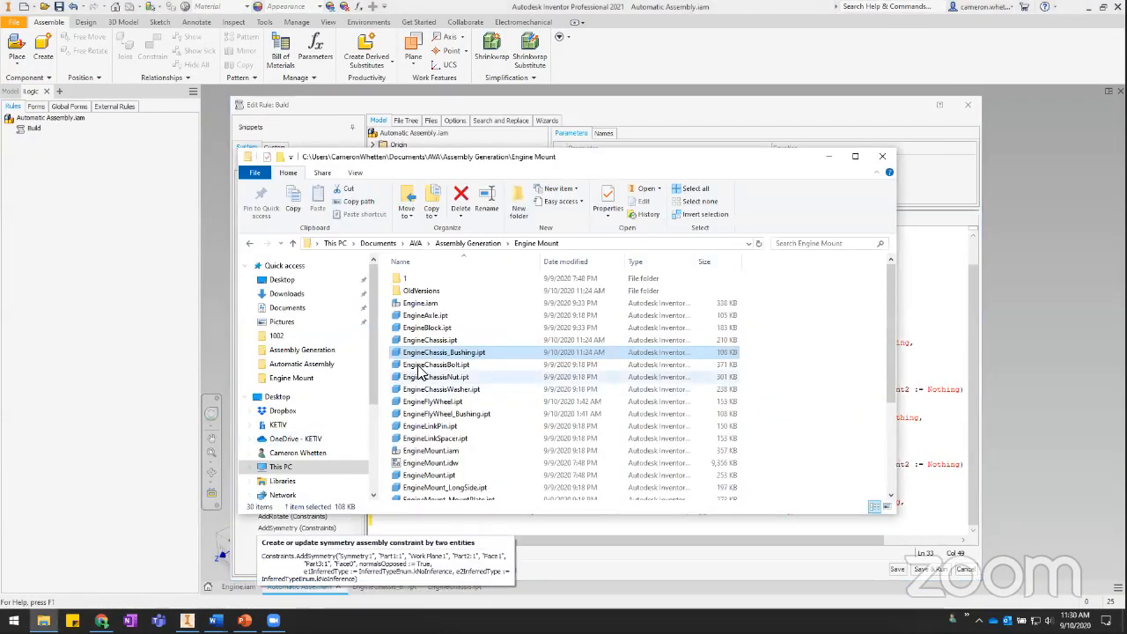
left_click(436, 402)
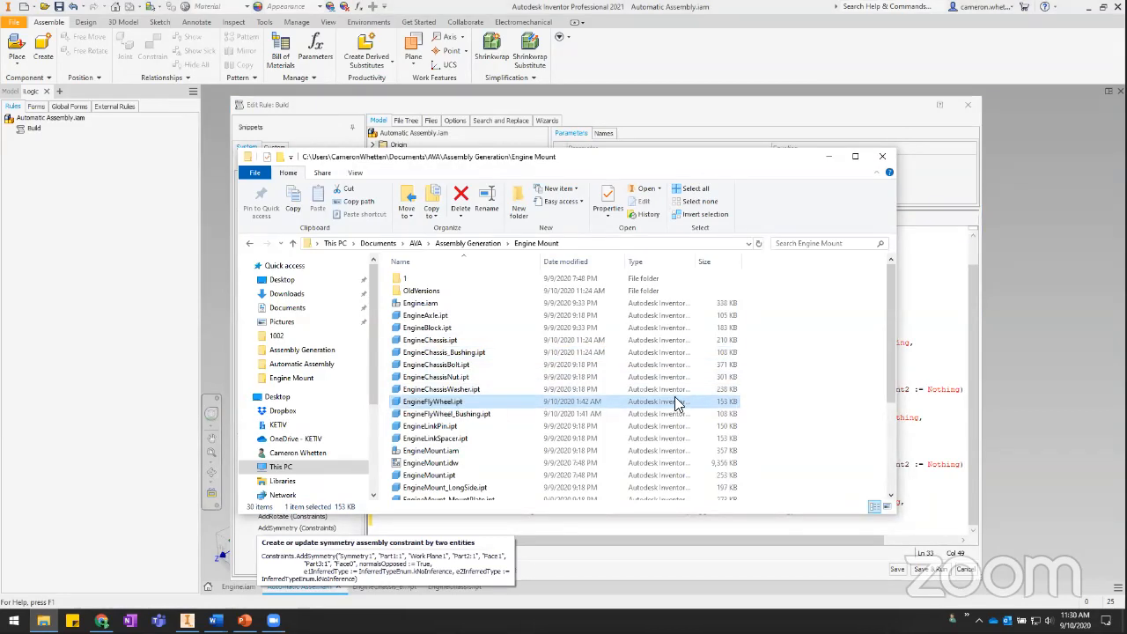
left_click(915, 116)
double_click(727, 503)
key("ctrl+v")
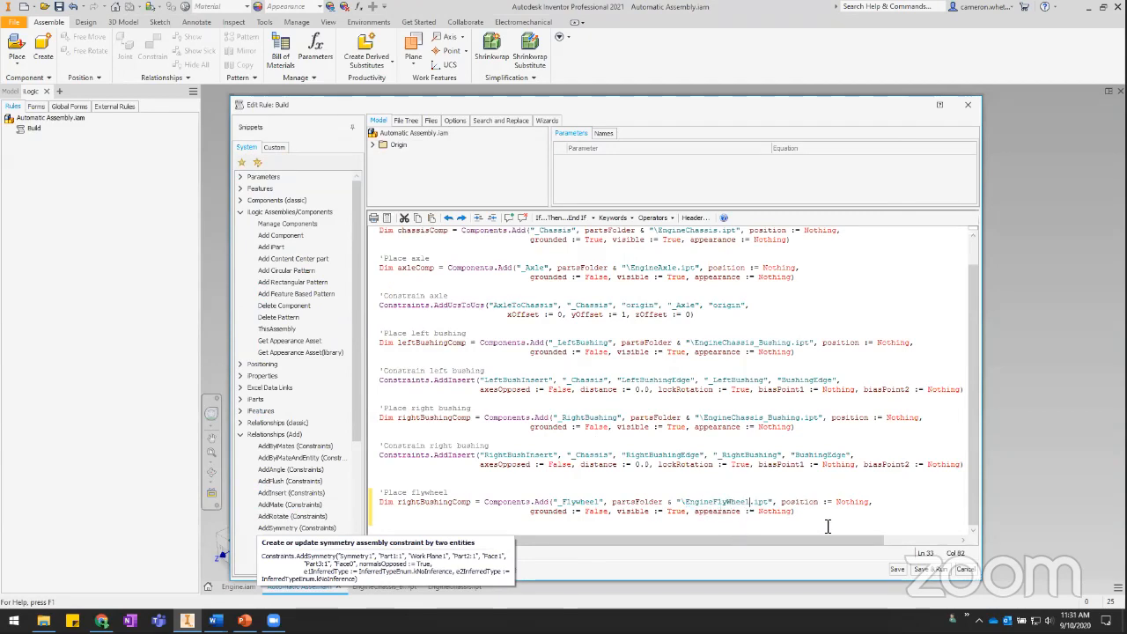
Add the comment 'Constrain flywheel below the flywheel's placement statement
left_click(627, 523)
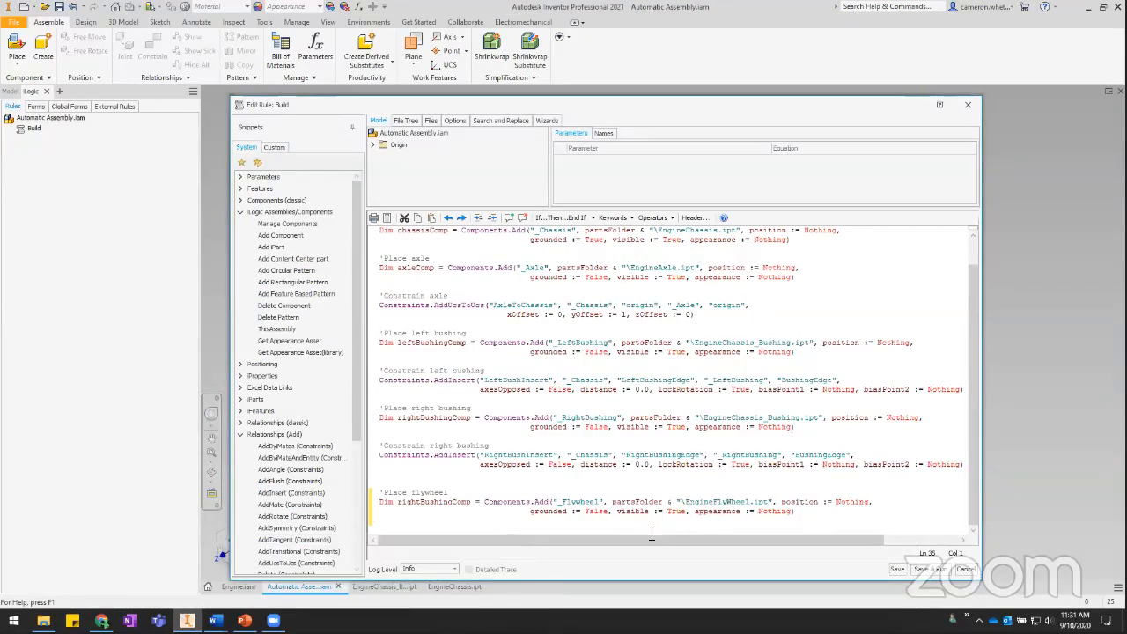
type("'Constrain flywh")
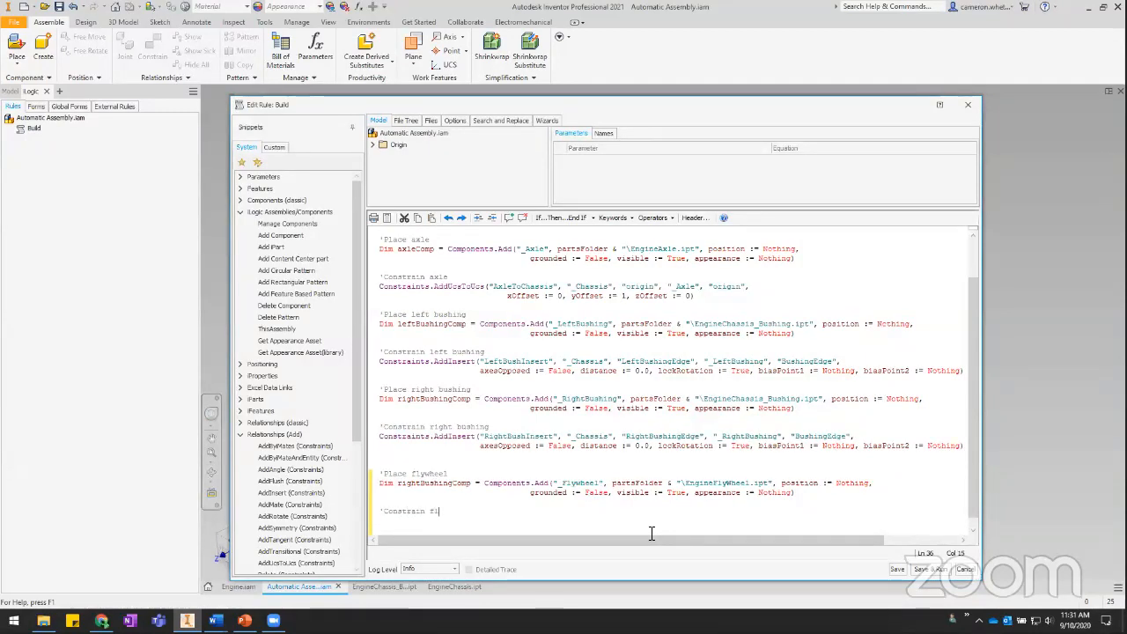
Finish the comment 'Constrain flywheel in the Build rule and try to save the rule
type("eel")
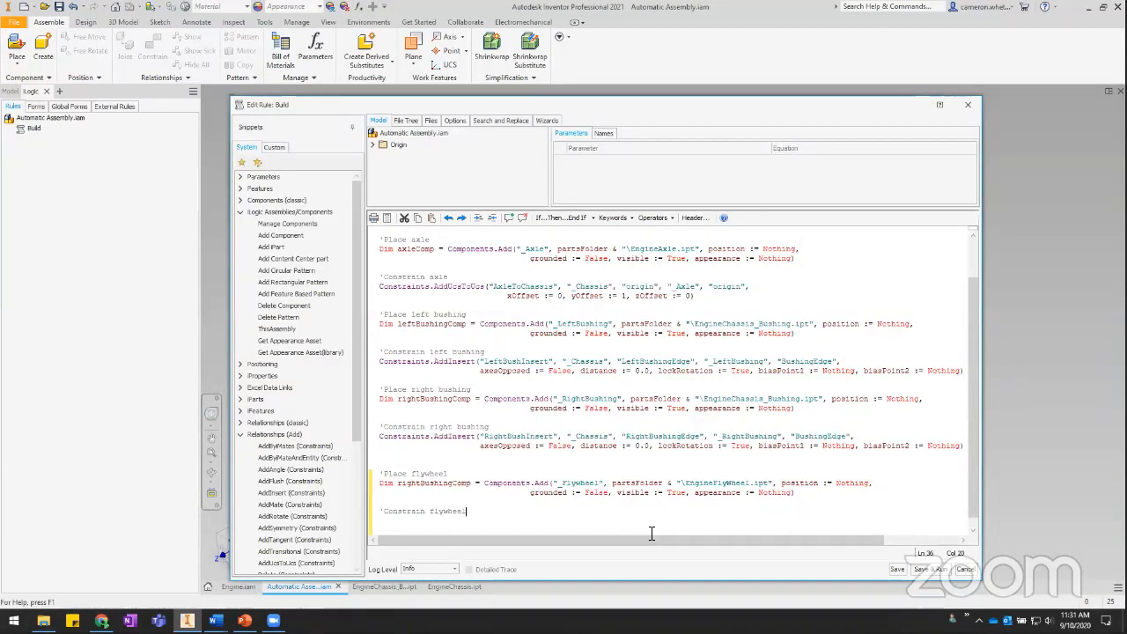
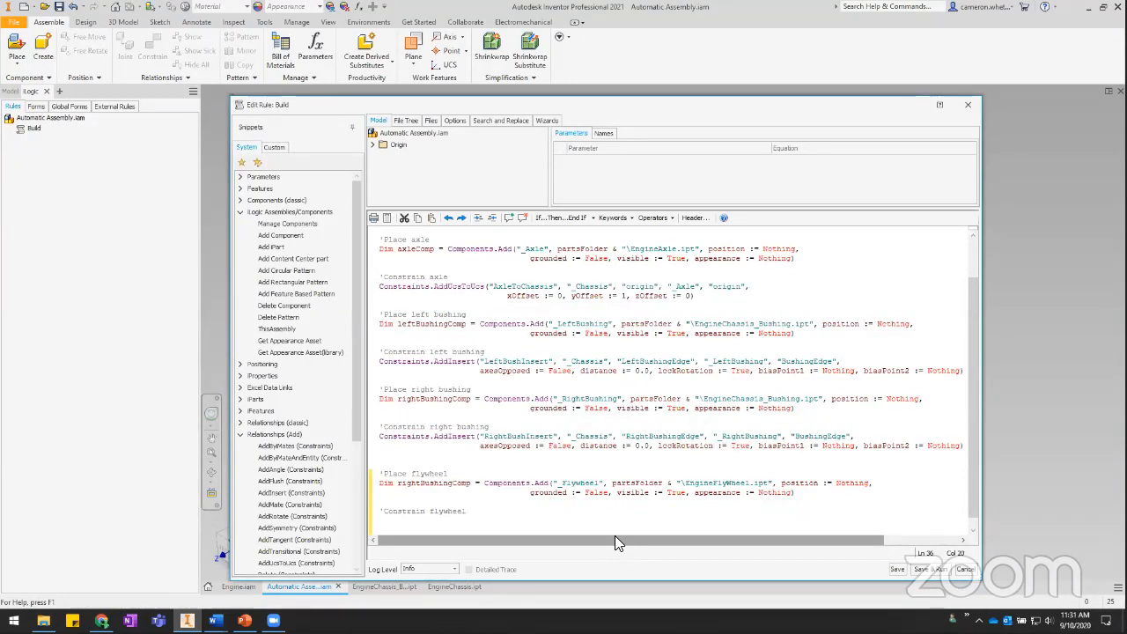
double_click(471, 286)
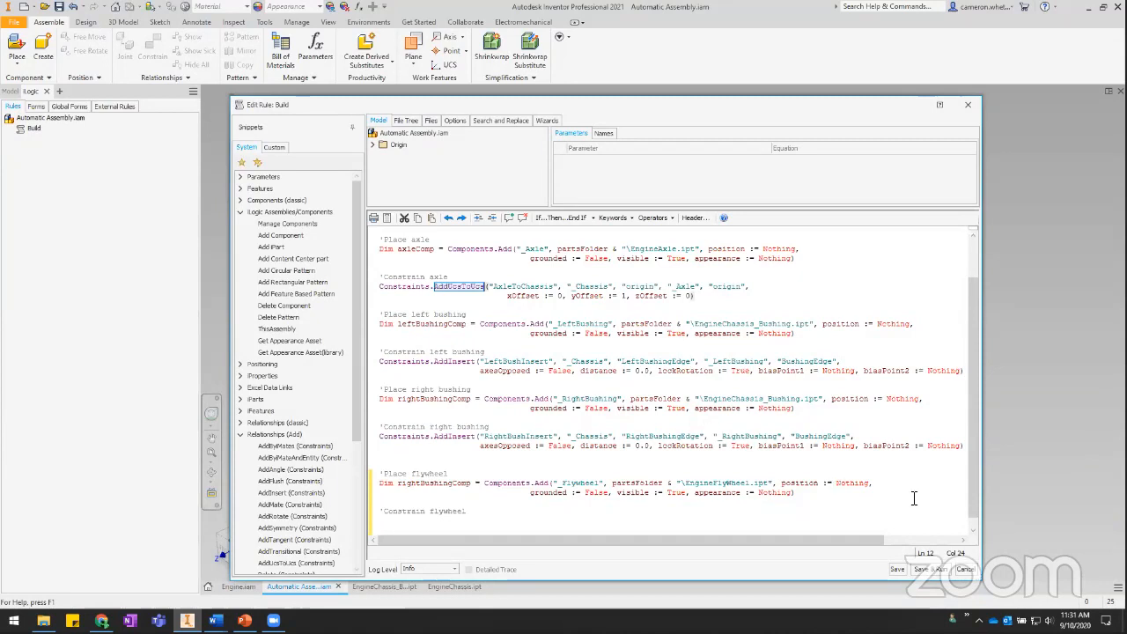
left_click(895, 569)
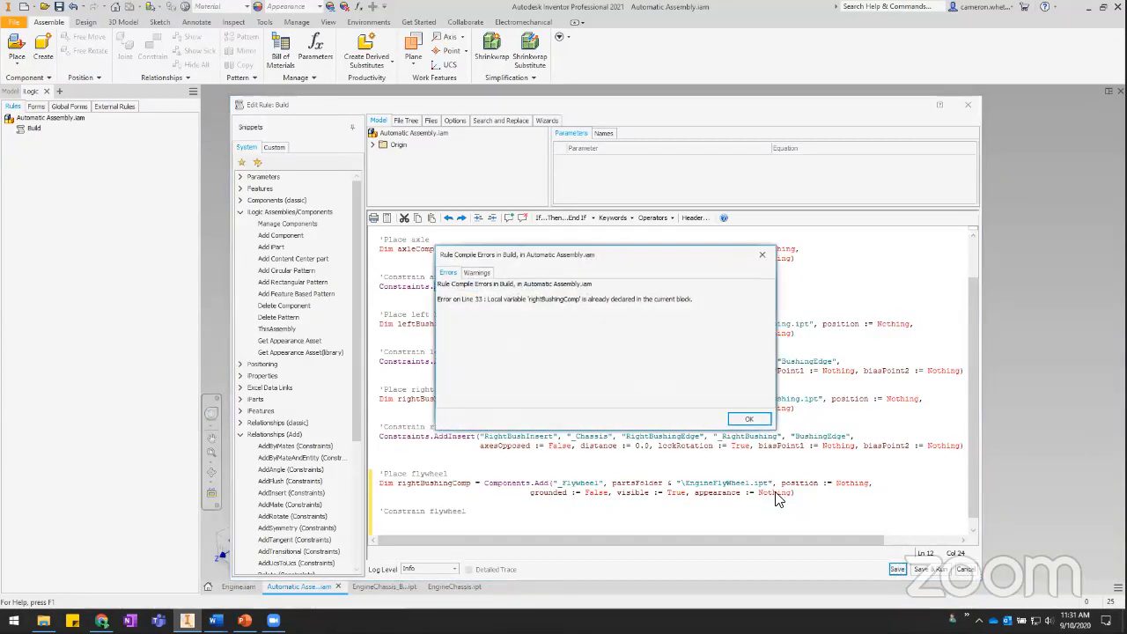
left_click(751, 420)
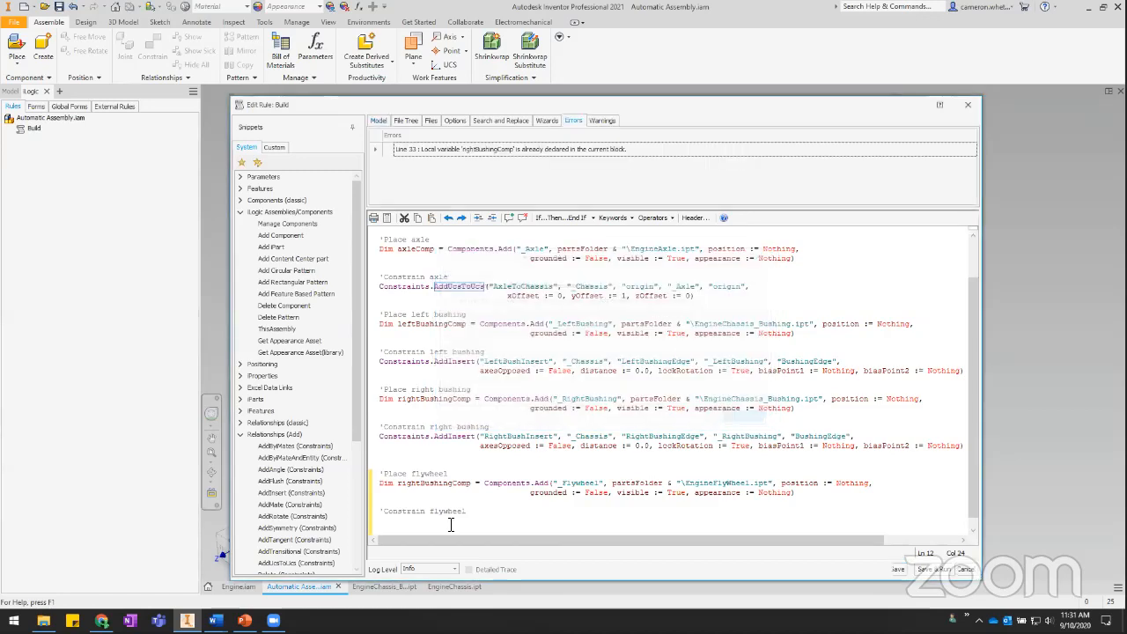
Rename the variable in the flywheel placement statement to flywheelComp and save the rule
double_click(432, 486)
type("flywheelComp")
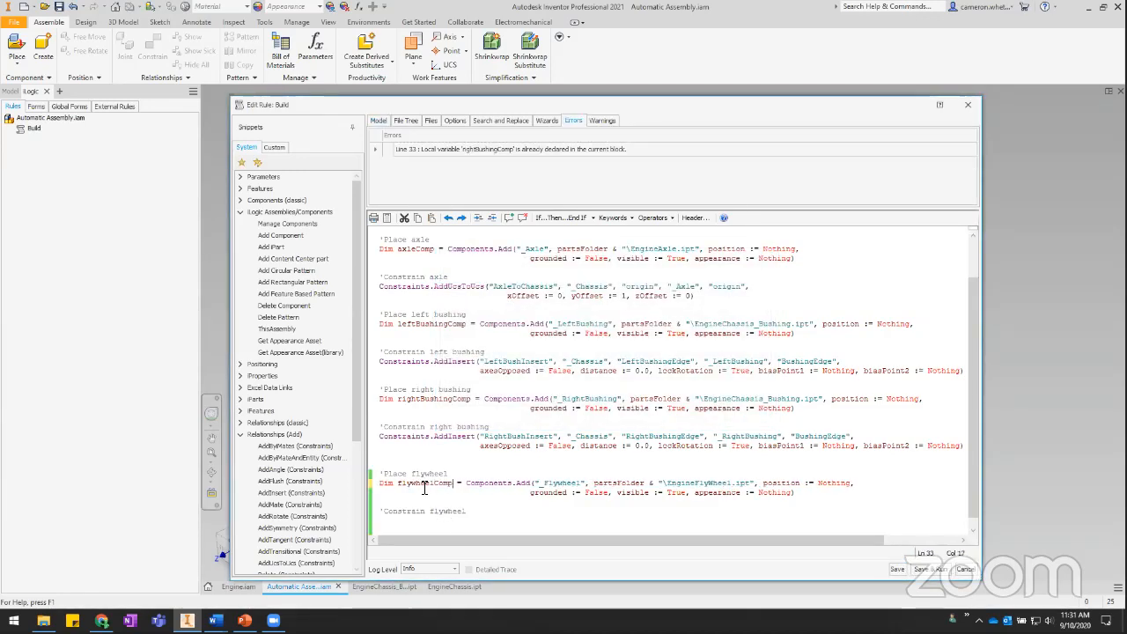
left_click(897, 569)
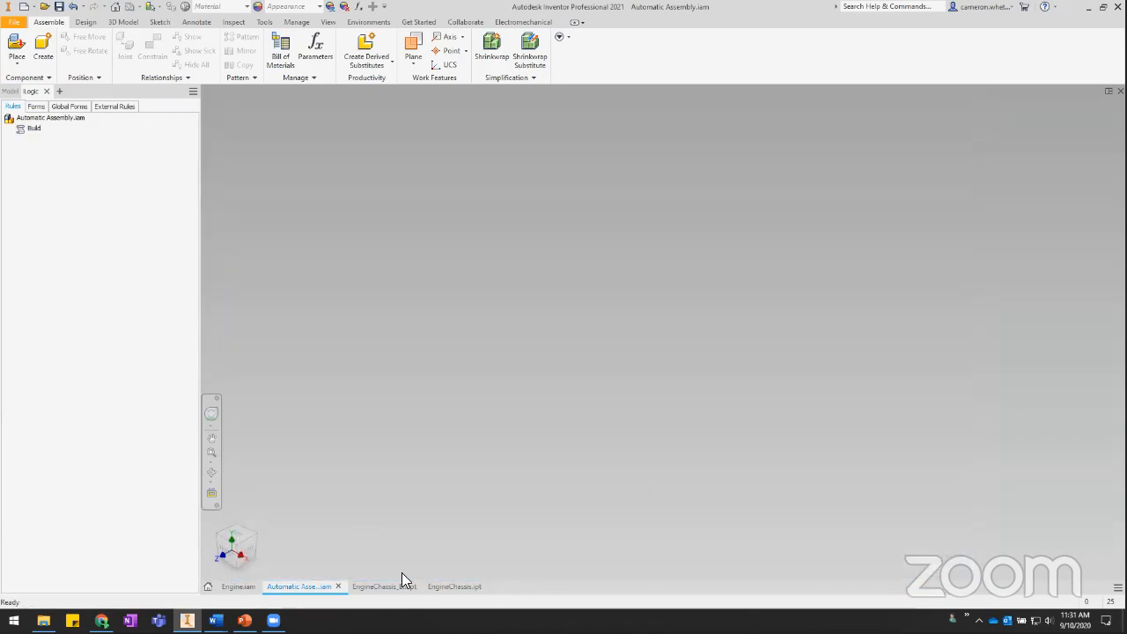
Open the flywheel part from Engine.iam and examine how its origin planes and X axis lie relative to the wheel
left_click(238, 588)
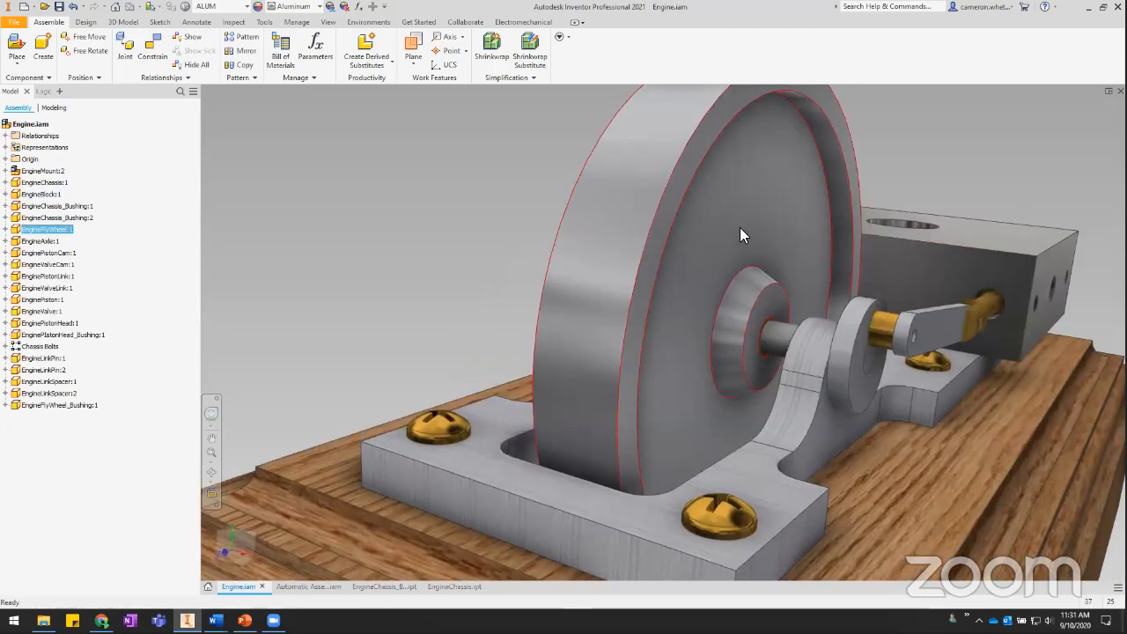
double_click(739, 204)
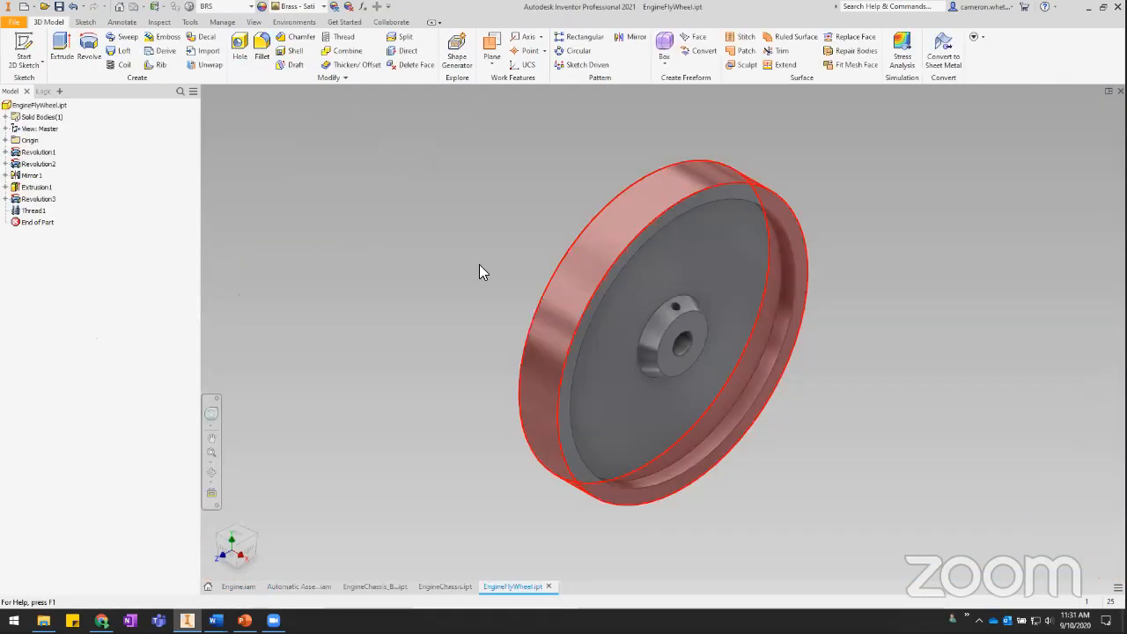
left_click(39, 152)
middle_click_drag(544, 266, 734, 344, "shift")
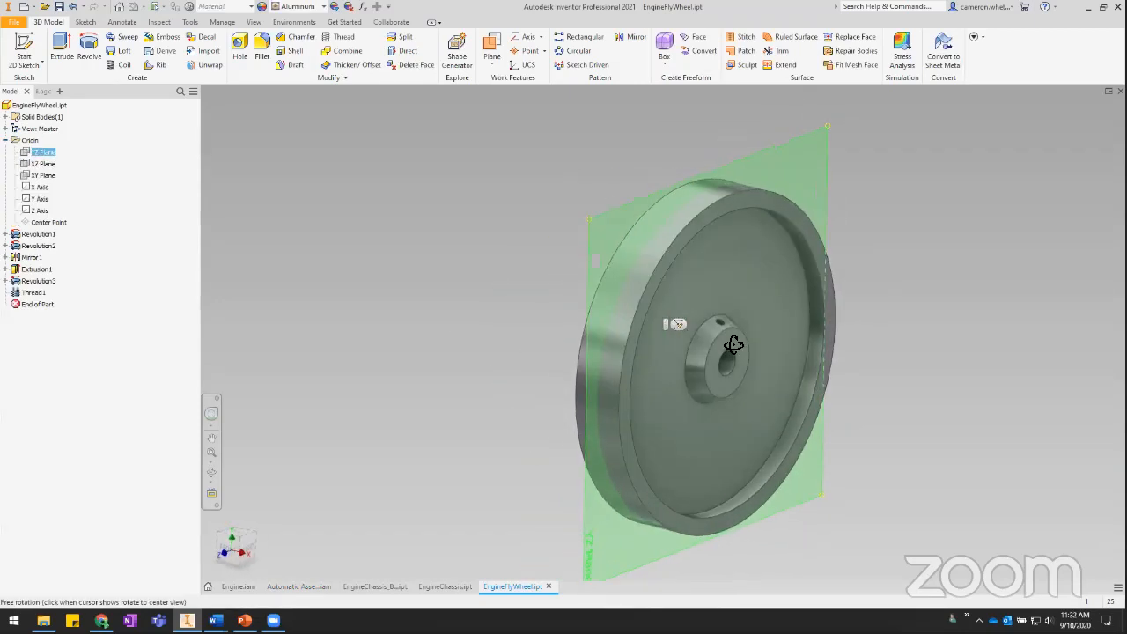
left_click(42, 164)
left_click(43, 176, "ctrl")
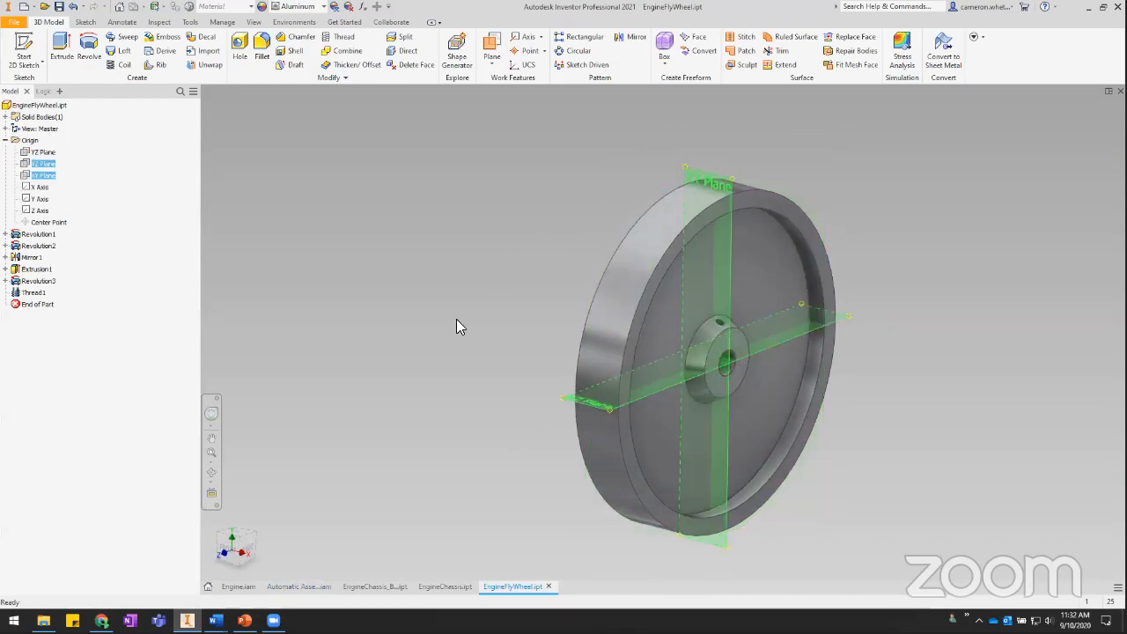
left_click(303, 302)
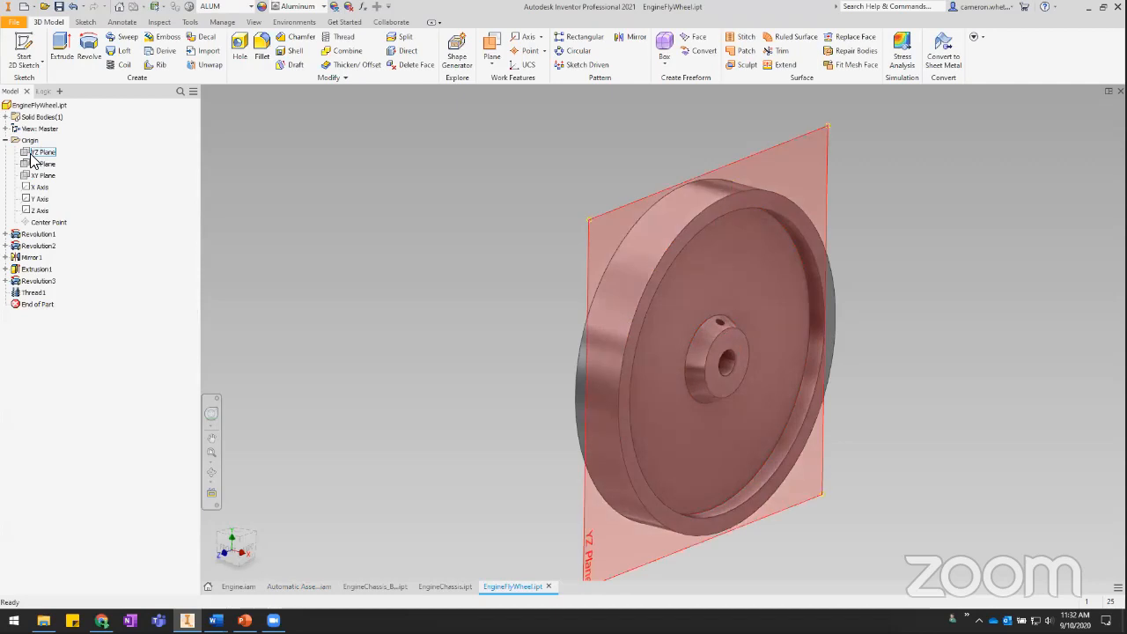
left_click(41, 152)
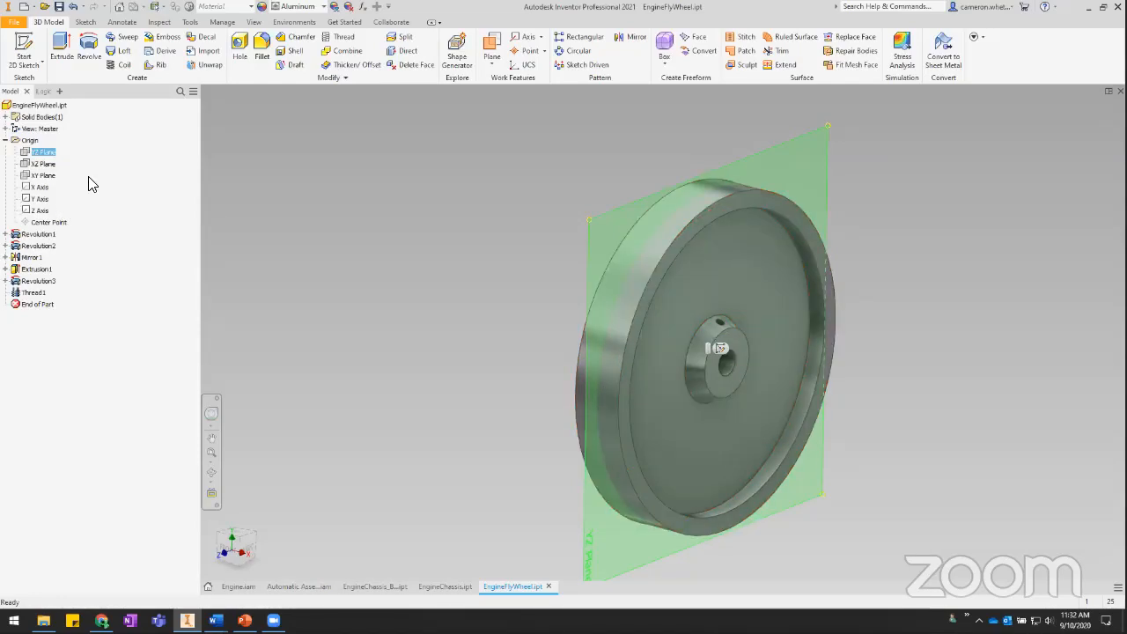
key("Escape")
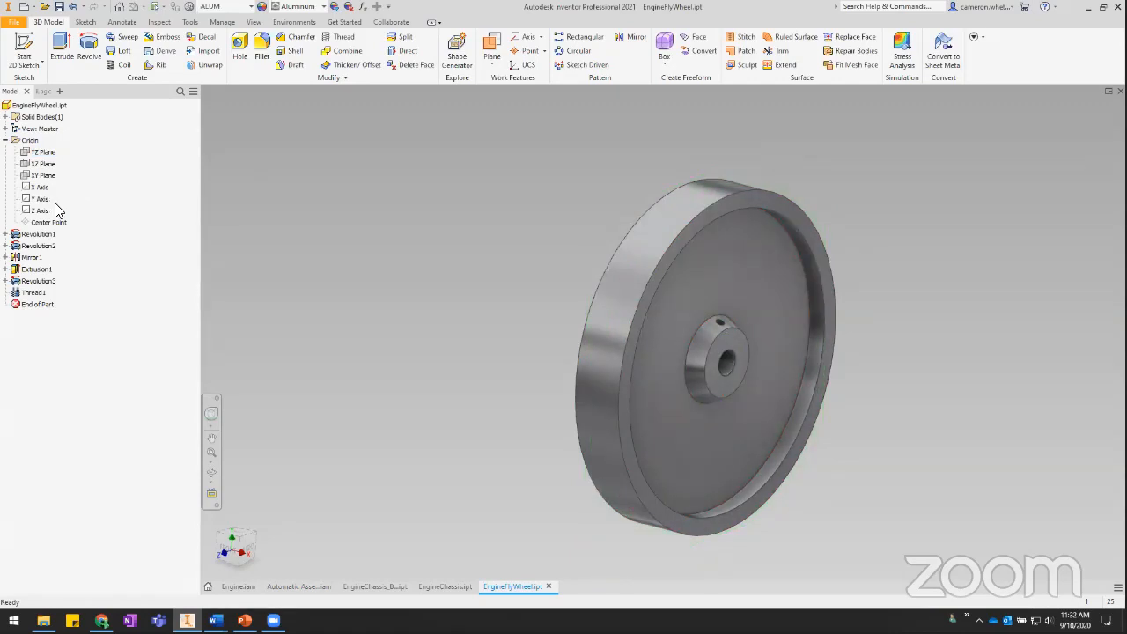
left_click(38, 187)
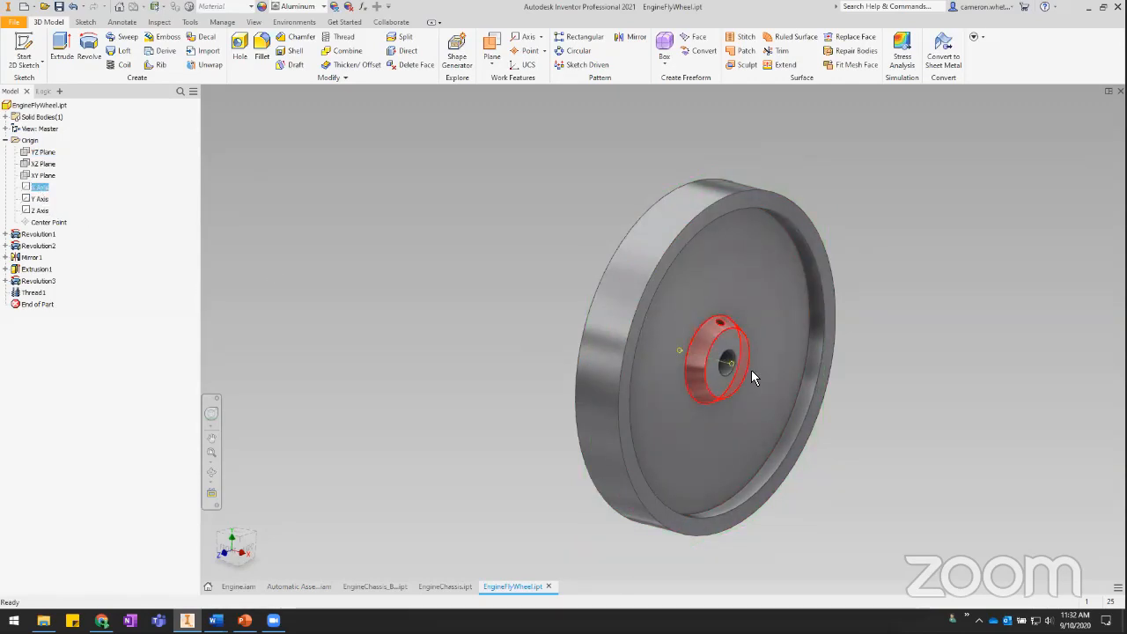
left_click(412, 447)
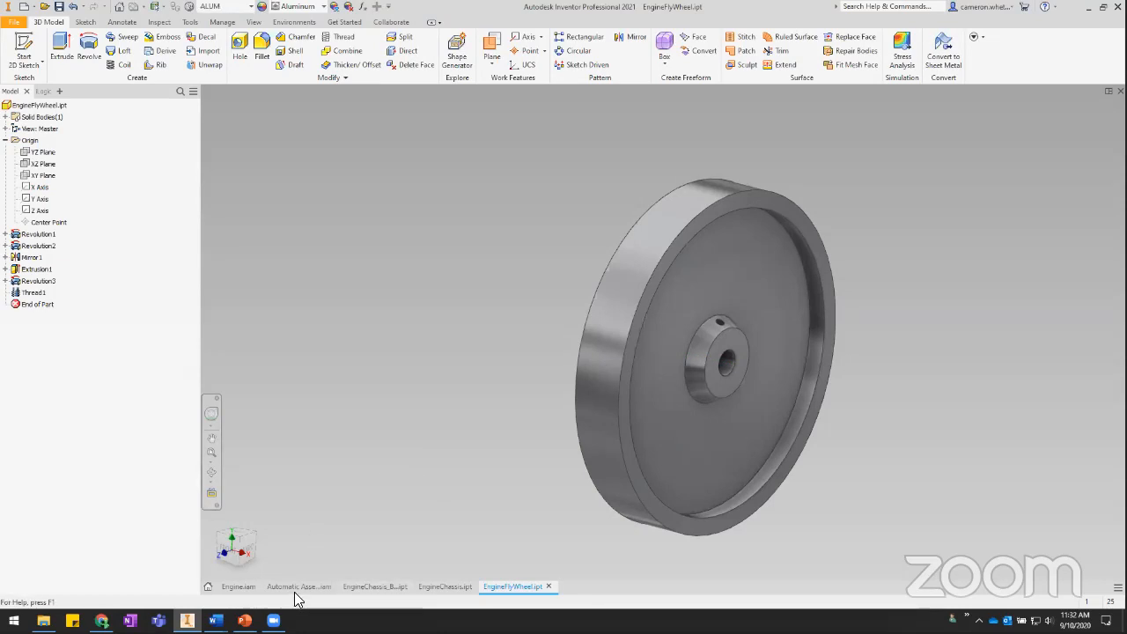
Reopen the Build rule of Automatic Assembly.iam and insert the AddFlush constraint snippet below the 'Constrain flywheel comment
left_click(299, 587)
left_click(30, 131)
double_click(31, 130)
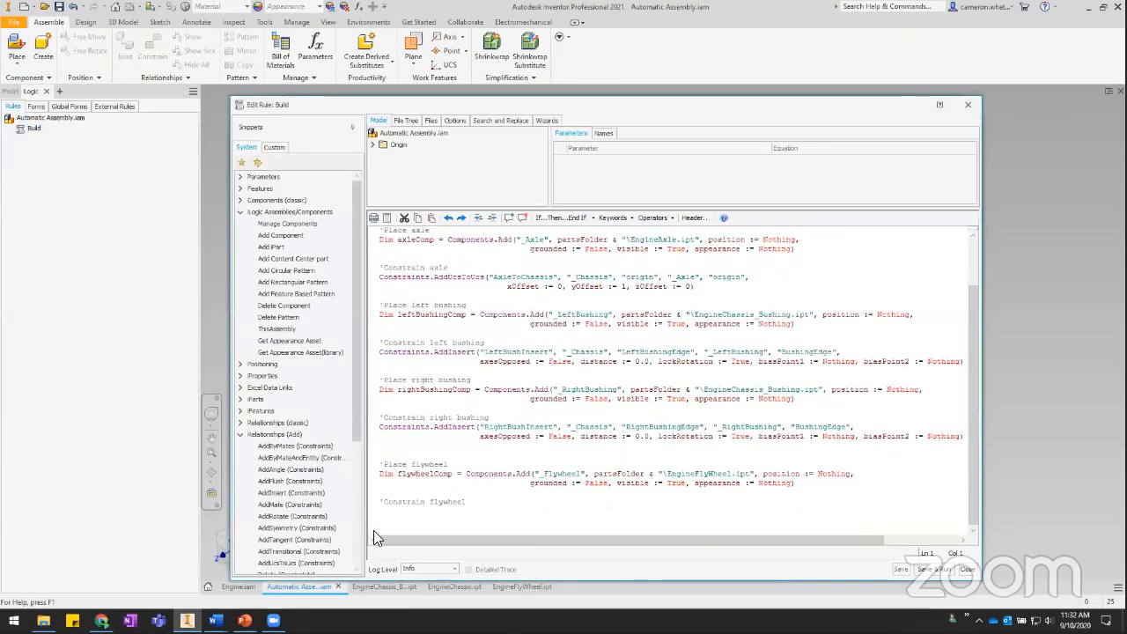
left_click(407, 515)
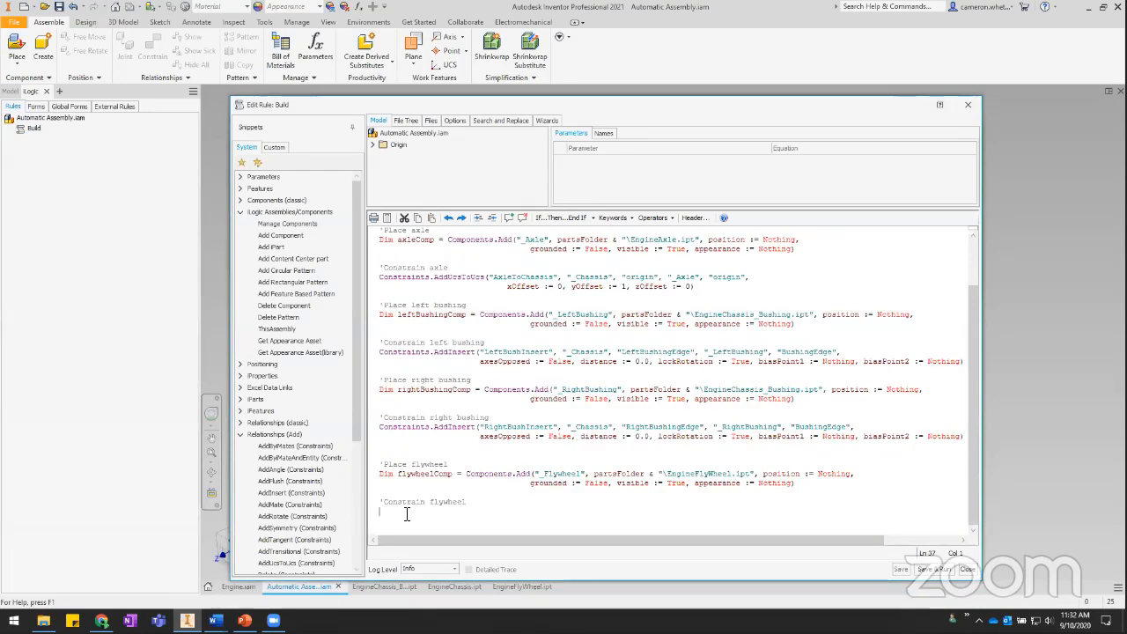
scroll(290, 432, "down", 3)
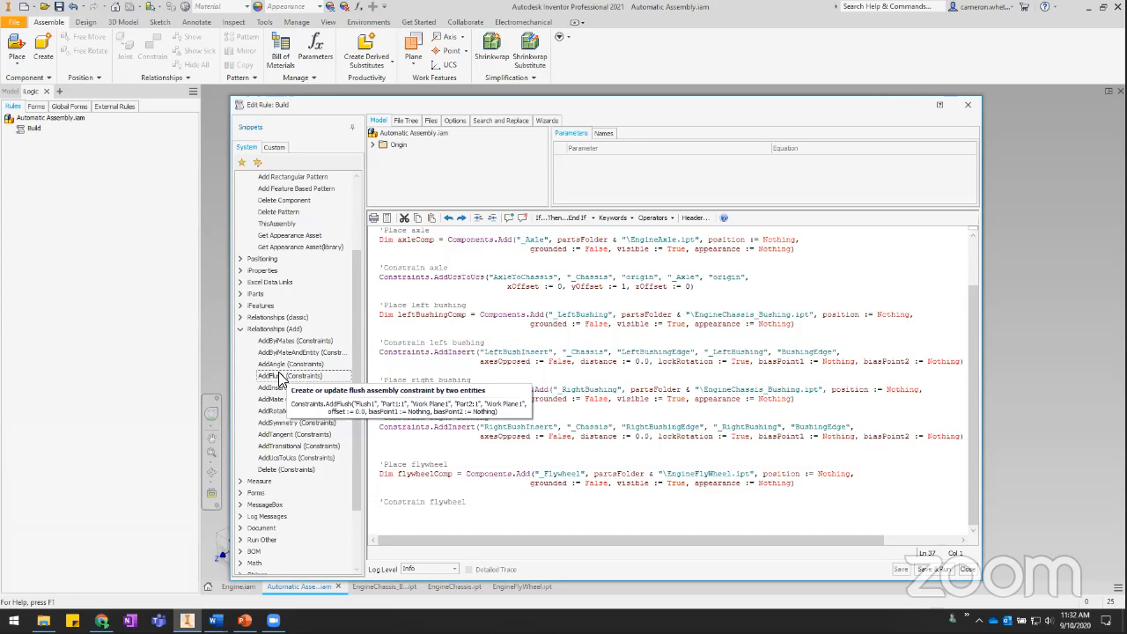
double_click(294, 376)
Name the new flush constraint FlywheelToAxleYZ
double_click(494, 513)
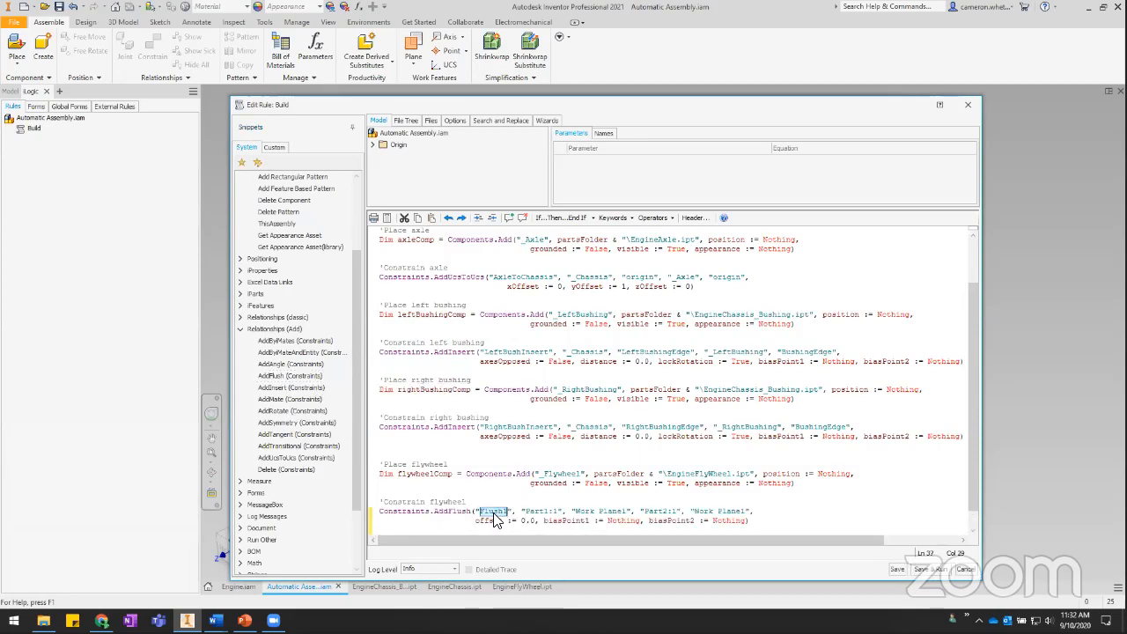
type("Flyw")
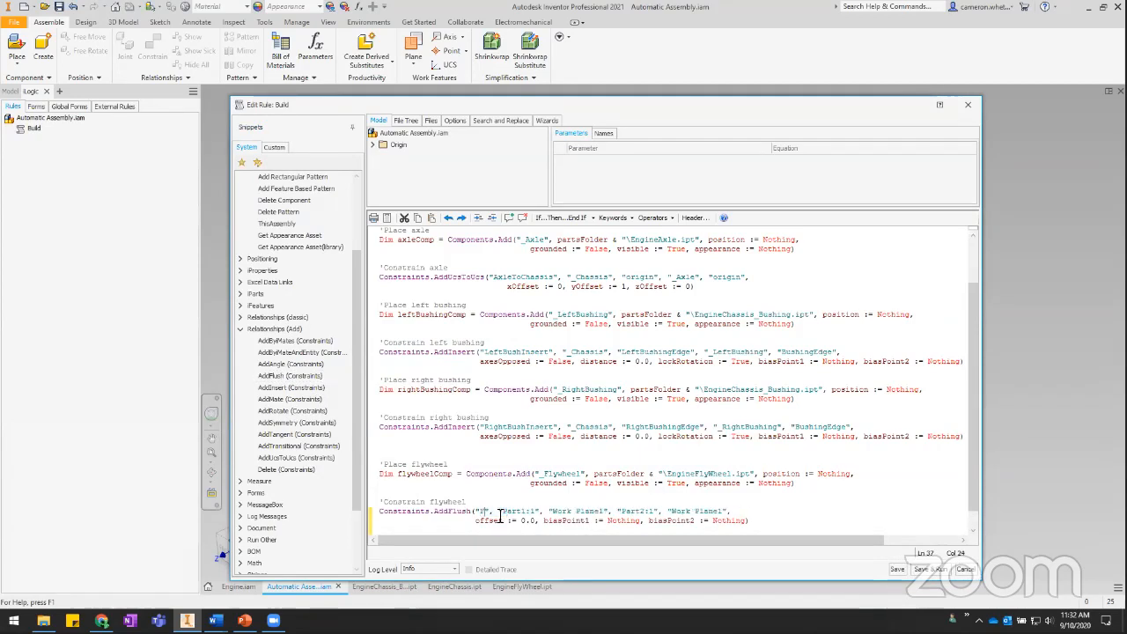
type("heelToAxl")
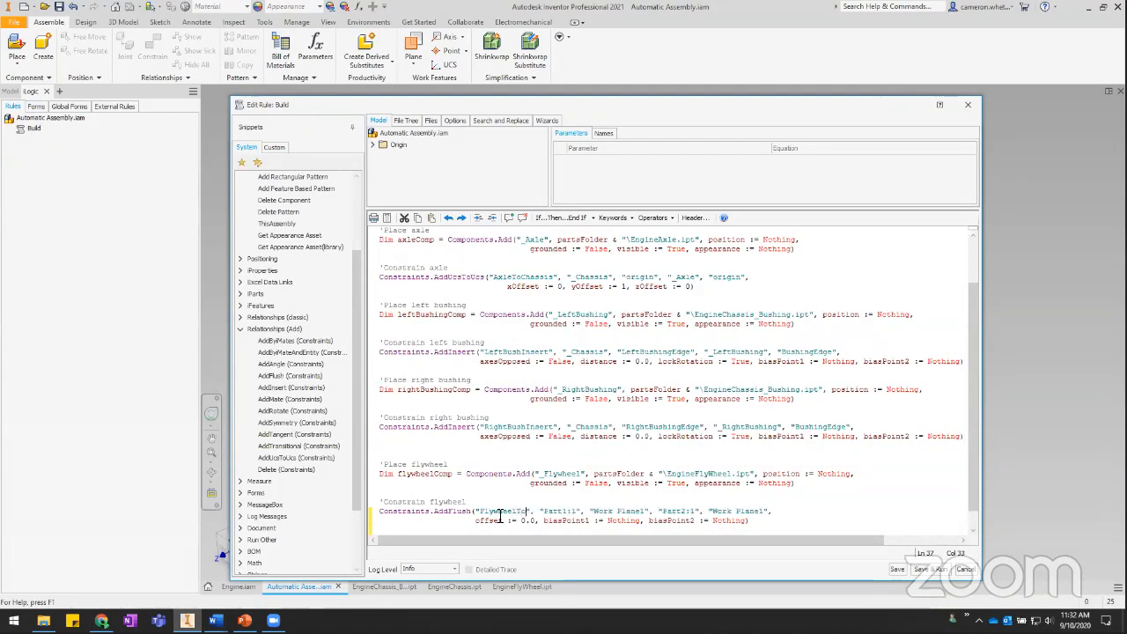
type("eYZ")
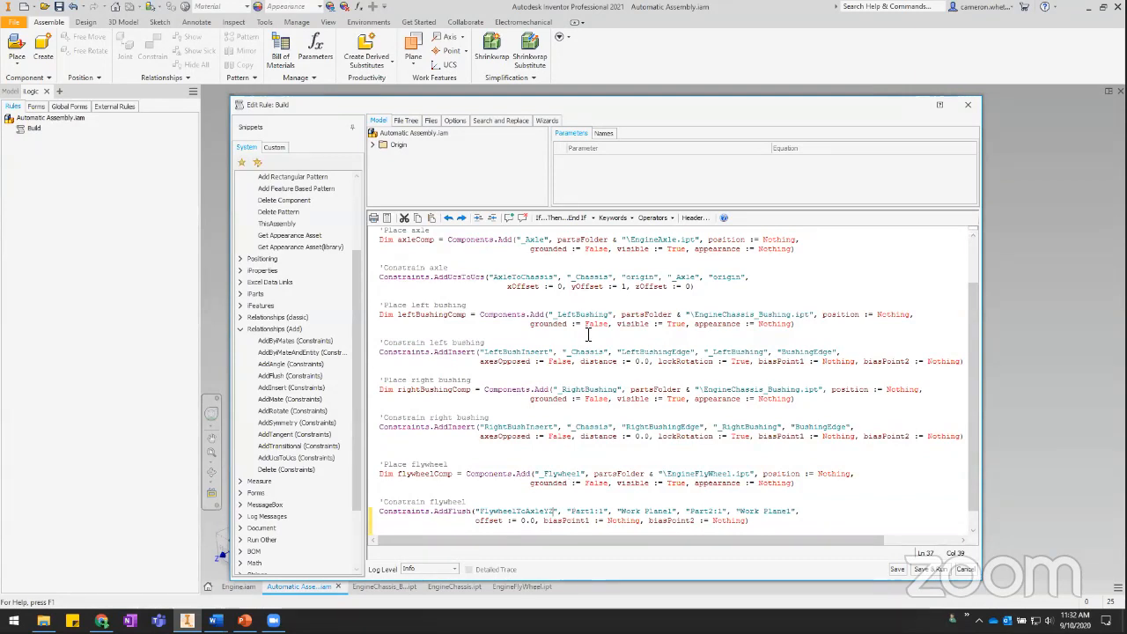
Set the flush constraint's first component to _Axle and its first work plane to YZ Plane
scroll(588, 335, "up", 1)
double_click(533, 268)
key("ctrl+c")
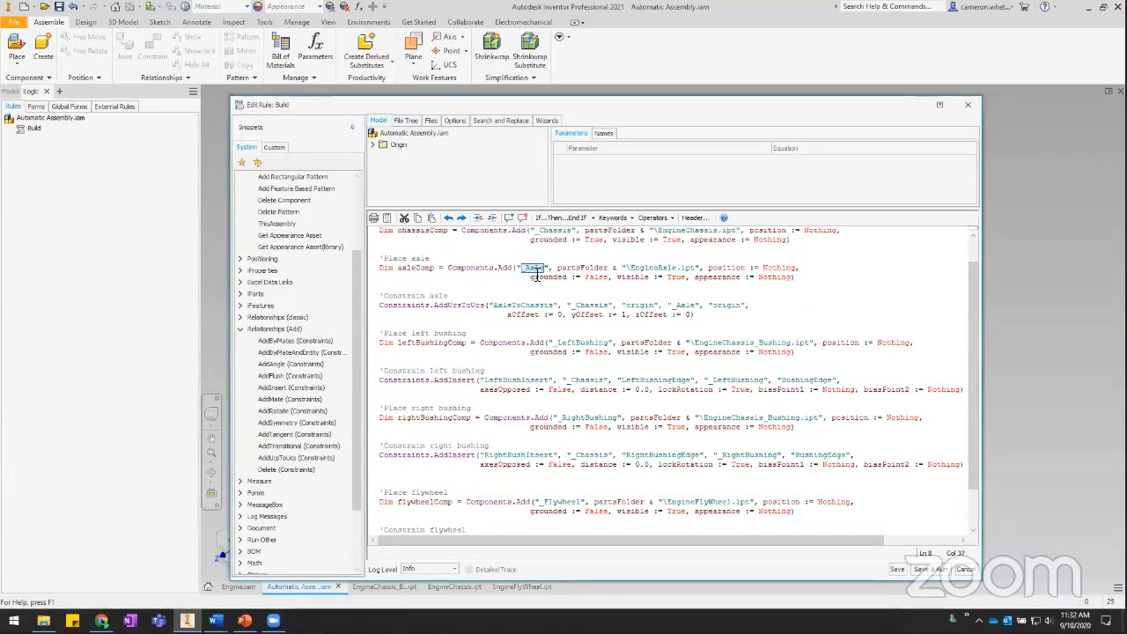
scroll(630, 426, "down", 2)
left_click_drag(572, 493, 606, 494)
key("ctrl+v")
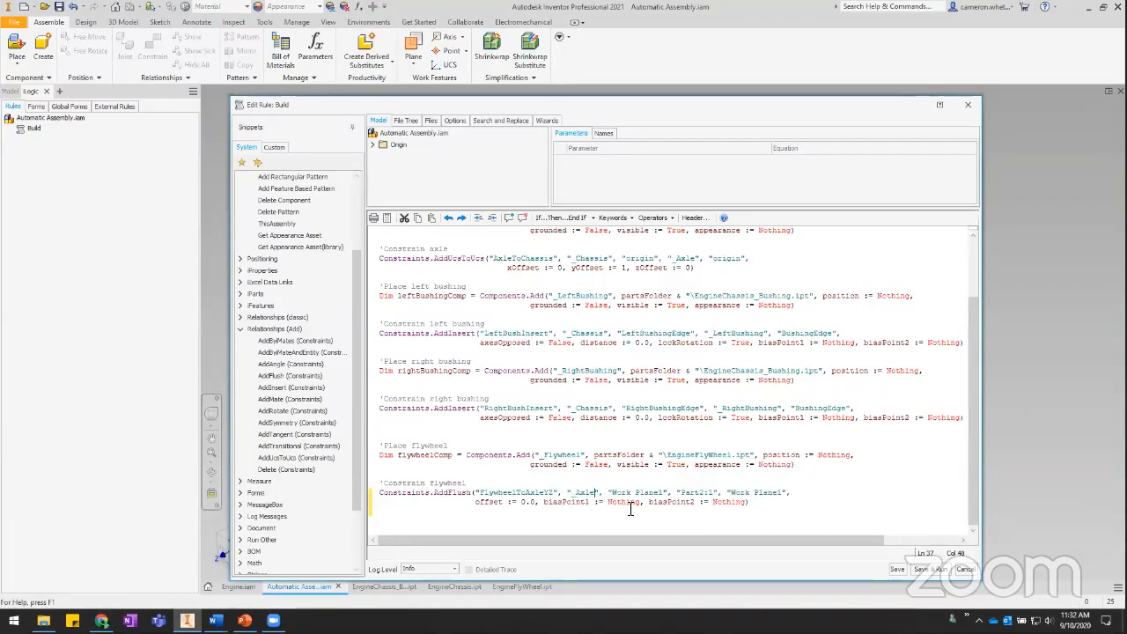
left_click_drag(613, 493, 664, 491)
type("YZ Plane")
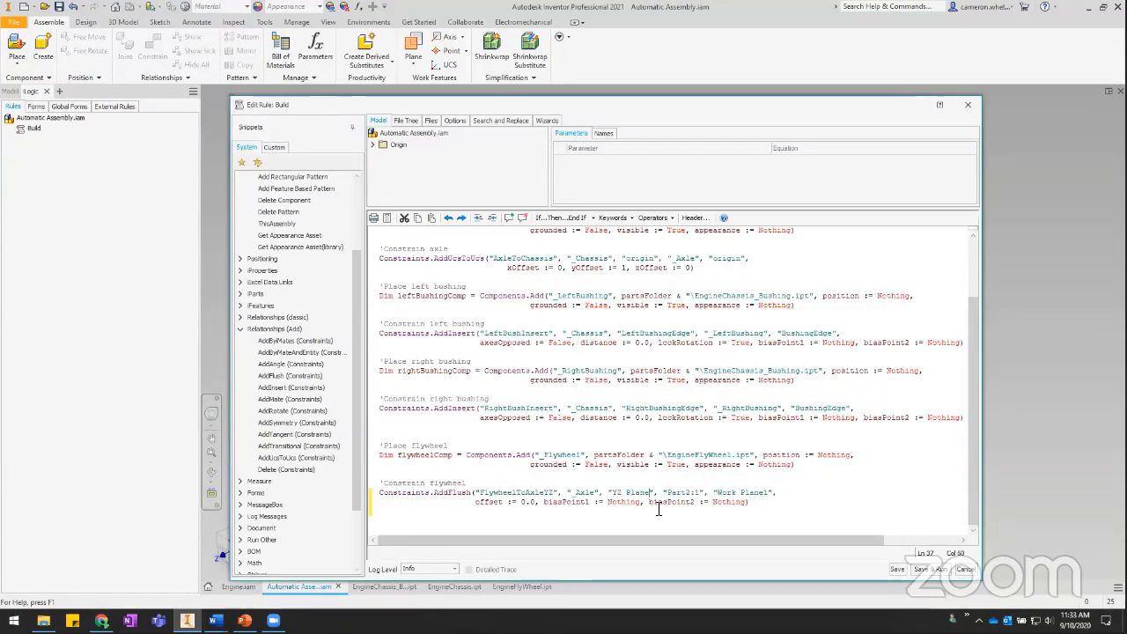
Set the flush constraint's second component to _Flywheel and its second work plane to YZ Plane
double_click(563, 457)
key("ctrl+c")
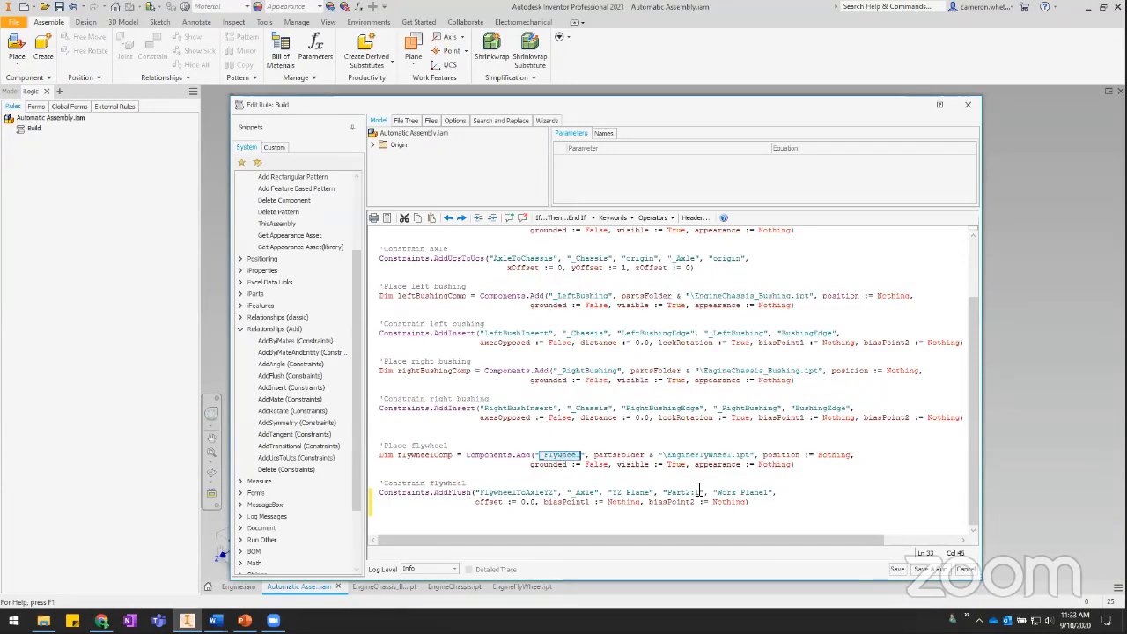
double_click(671, 493)
key("ctrl+v")
double_click(751, 493)
double_click(741, 493)
left_click_drag(741, 493, 758, 492)
type("YZ P")
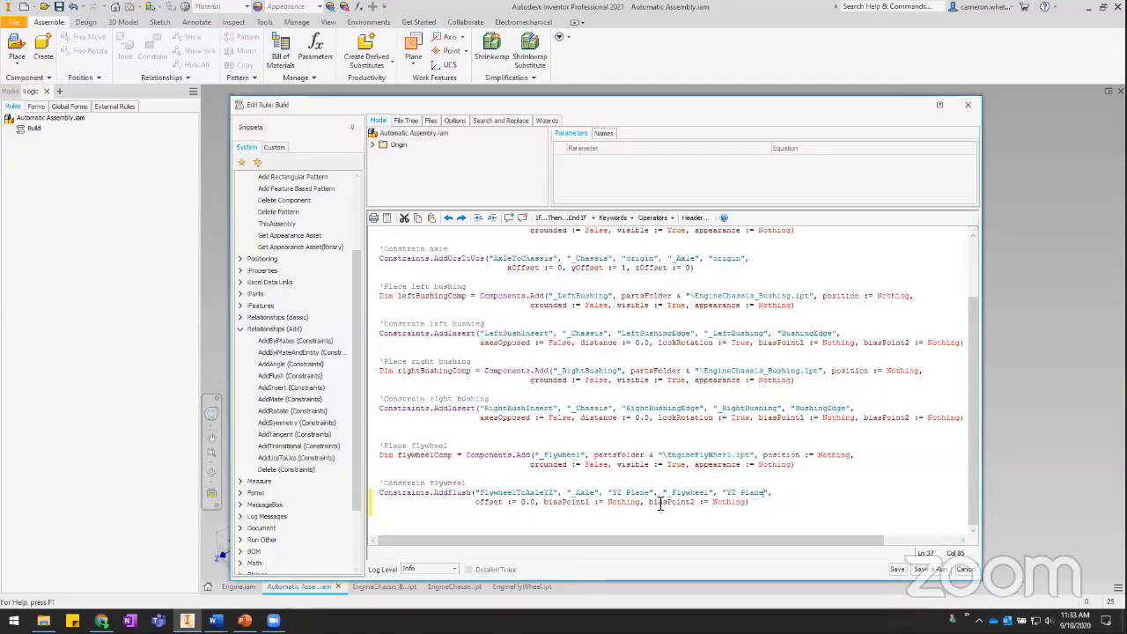
Insert the AddMate constraint snippet below the flush constraint and name it FlywheelToAxleX
left_click(491, 515)
double_click(289, 399)
scroll(467, 483, "down", 1)
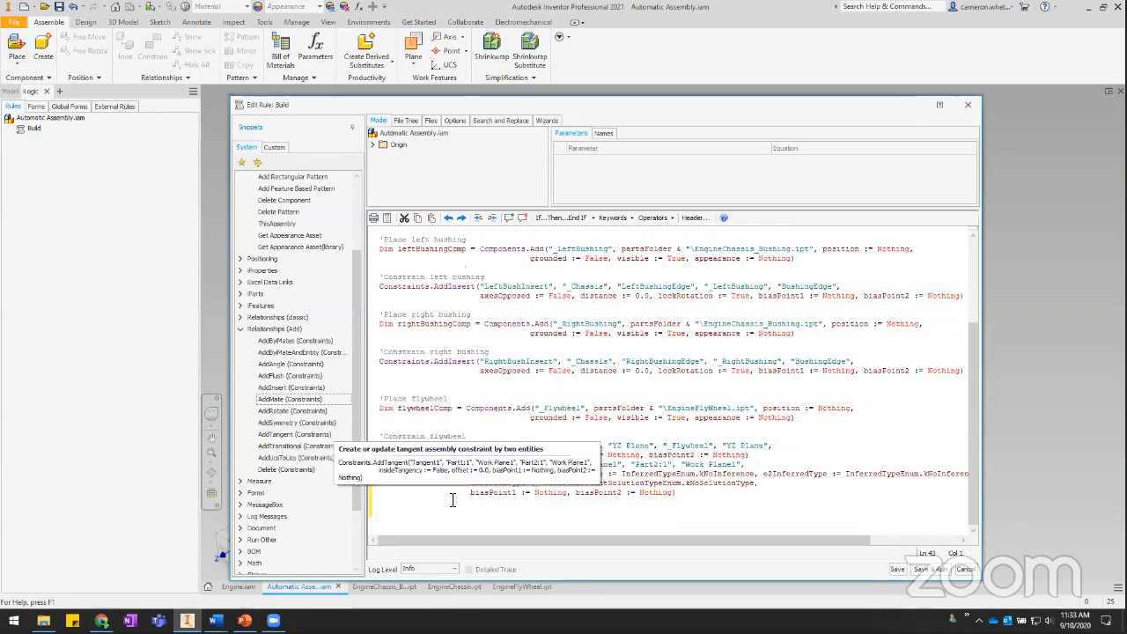
double_click(483, 466)
type("Flywheel")
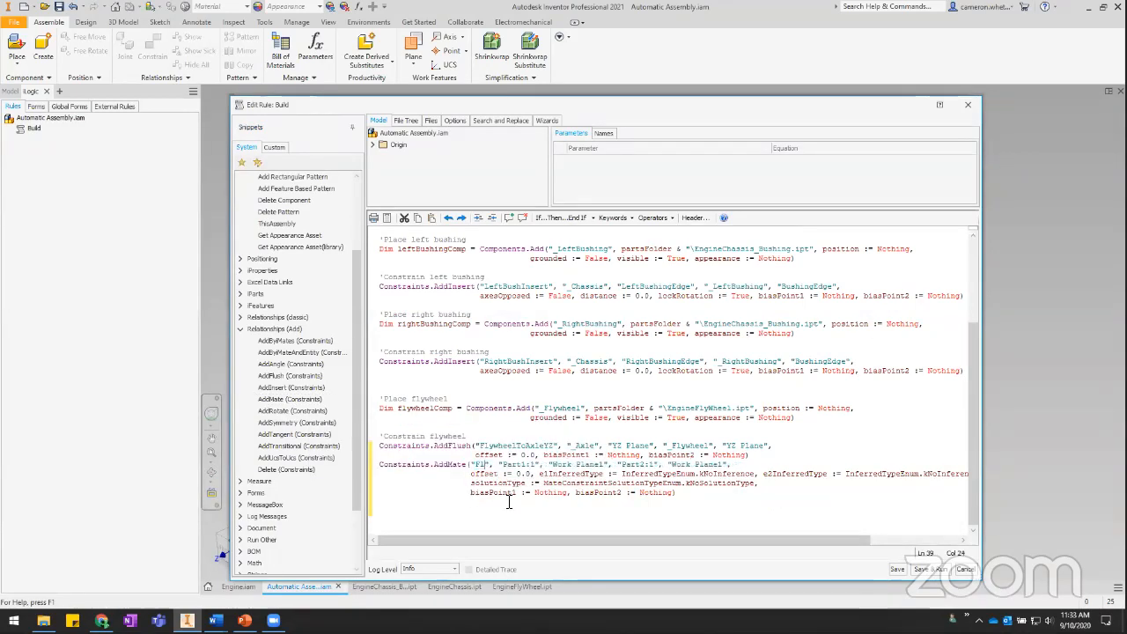
type("ToAxle")
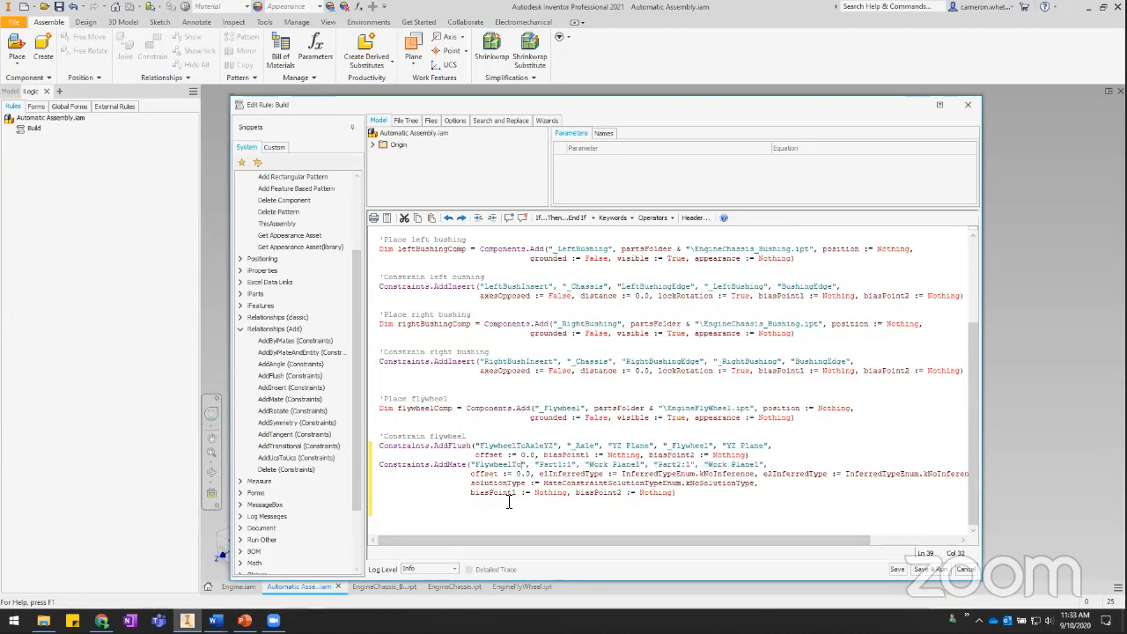
type("X")
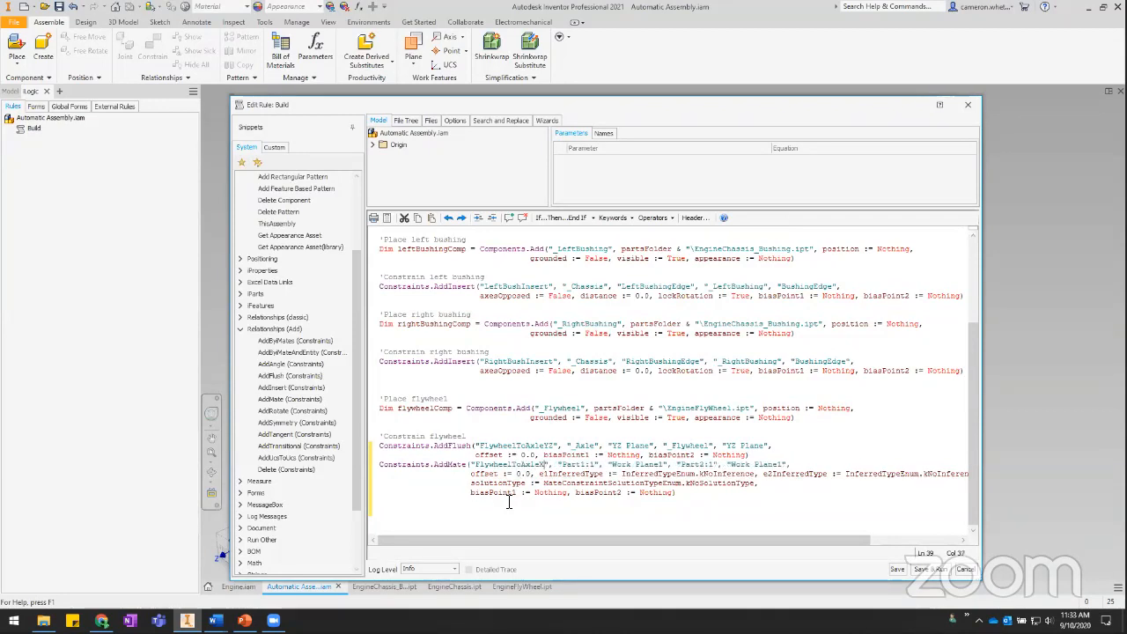
Set the mate constraint's first component to _Axle and its entity to X Axis, and list the assembly's origin geometry to check the name
double_click(584, 446)
key("ctrl+c")
left_click_drag(566, 464, 655, 465)
key("ctrl+v")
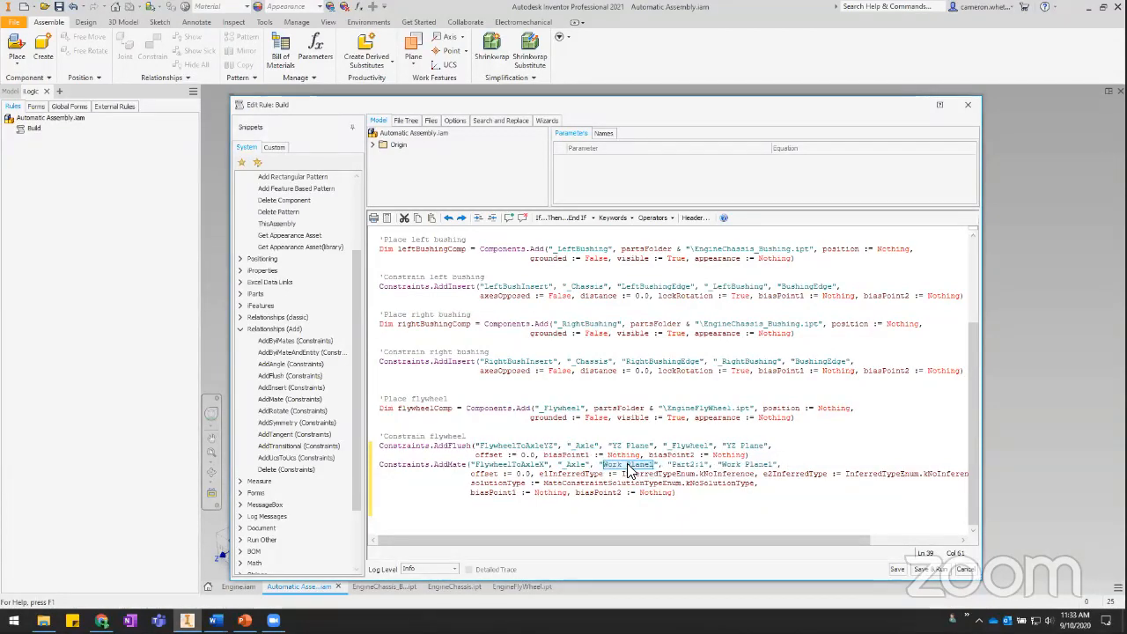
type("X Axis")
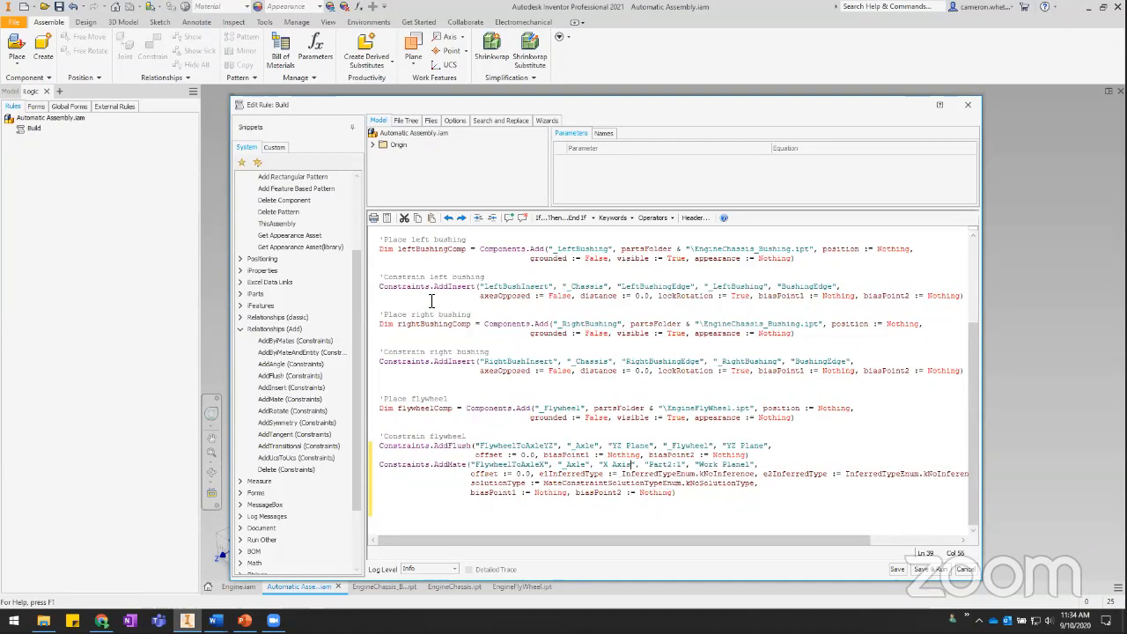
left_click(371, 144)
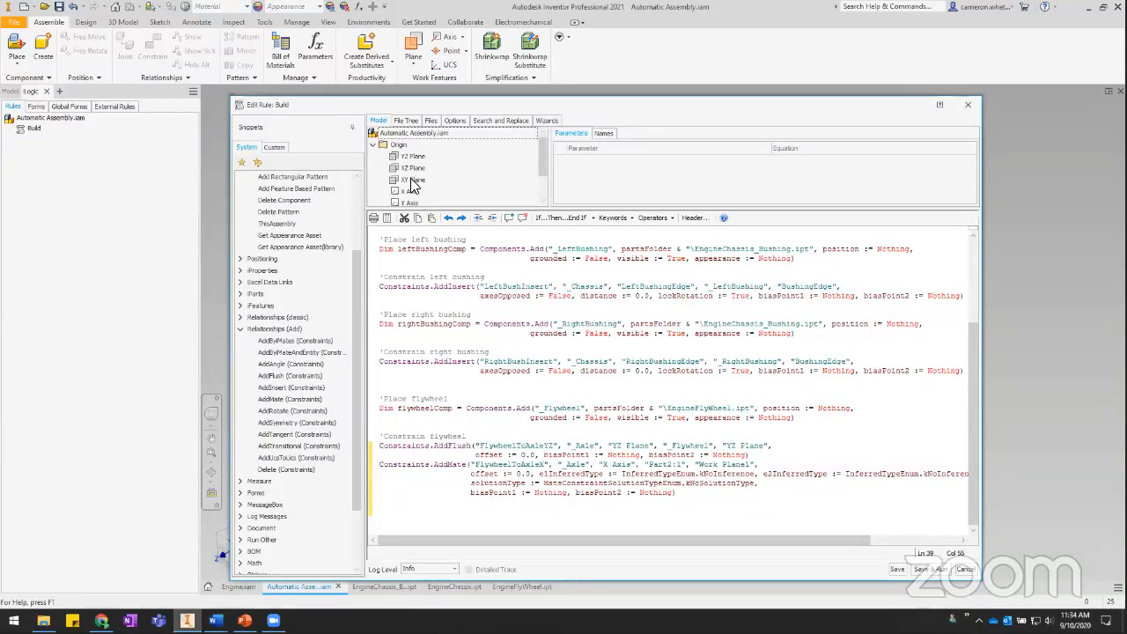
Set the mate constraint's second component to _Flywheel and its second entity to X Axis, checking the axis name in the assembly's origin geometry
scroll(539, 165, "down", 1)
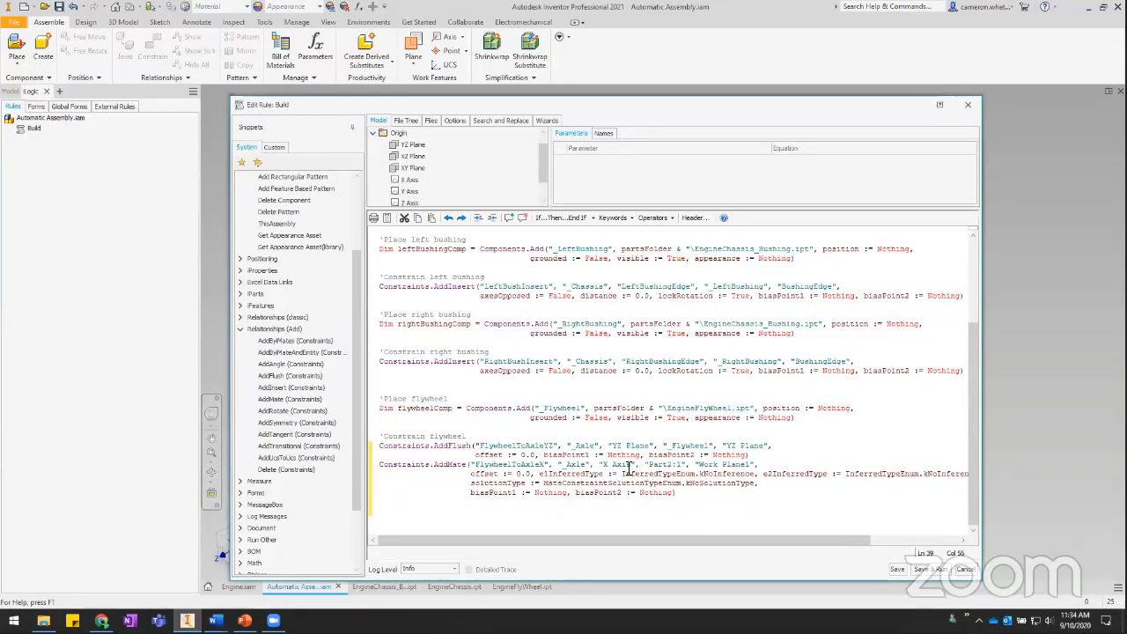
left_click(415, 180)
left_click(603, 134)
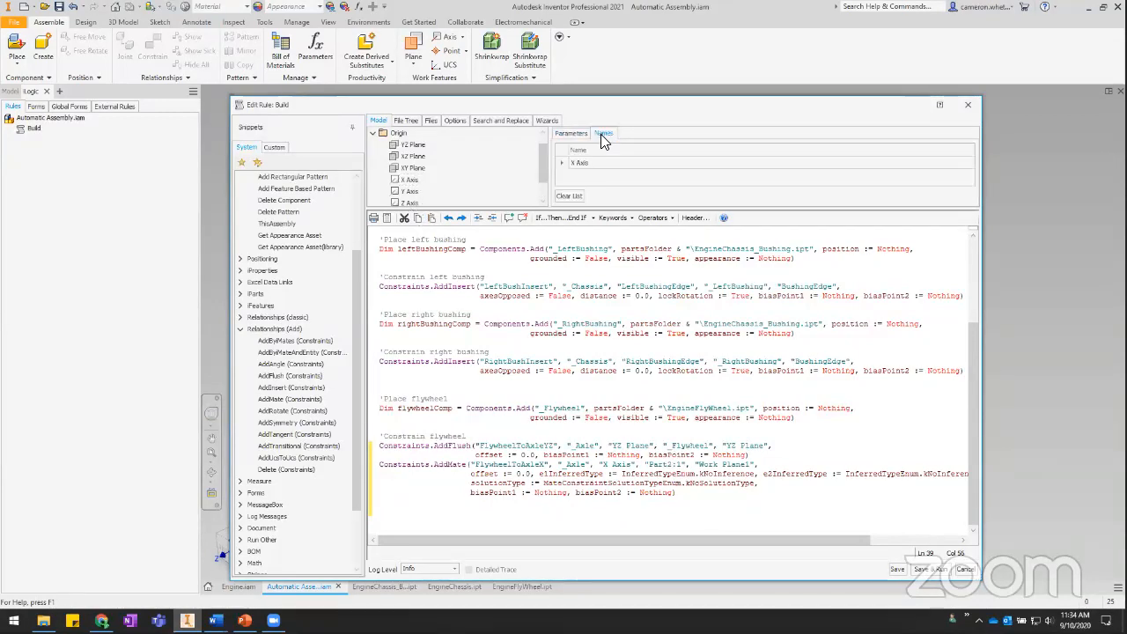
double_click(691, 446)
left_click_drag(650, 464, 759, 465)
key("ctrl+v")
double_click(580, 163)
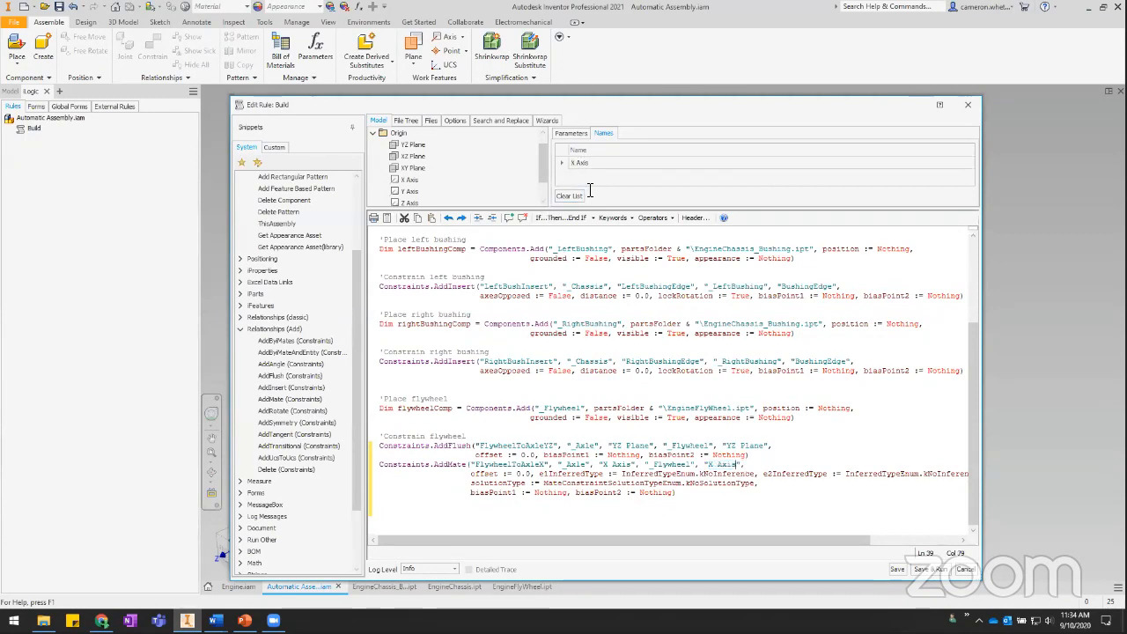
Put the mate constraint's e2InferredType argument on its own line and add an empty line below the constraint
left_click(742, 464)
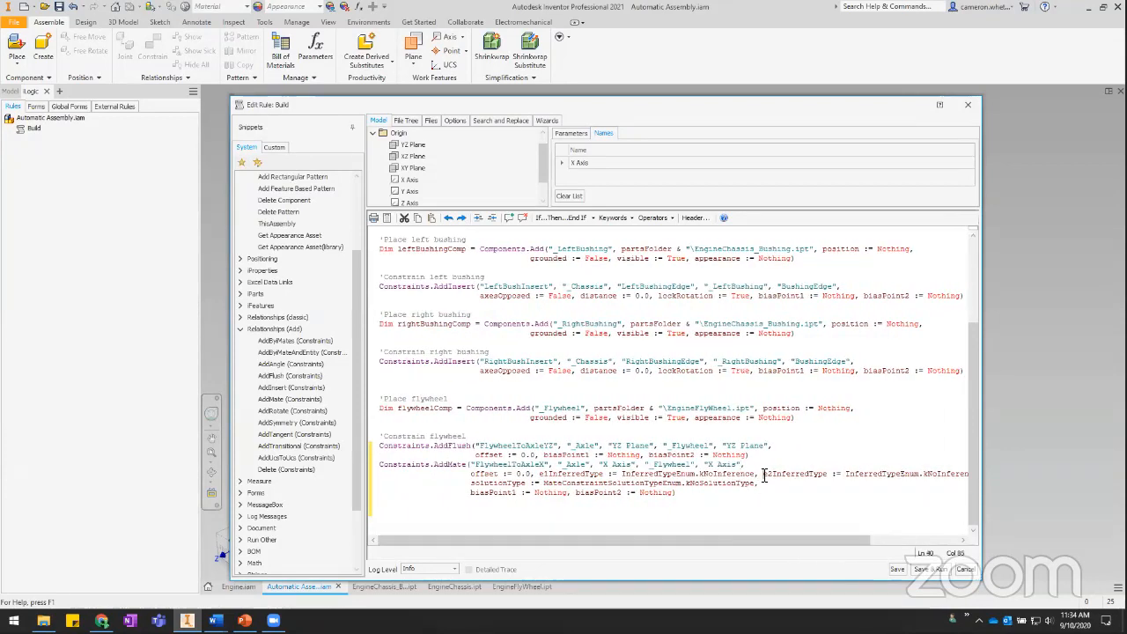
key("Return")
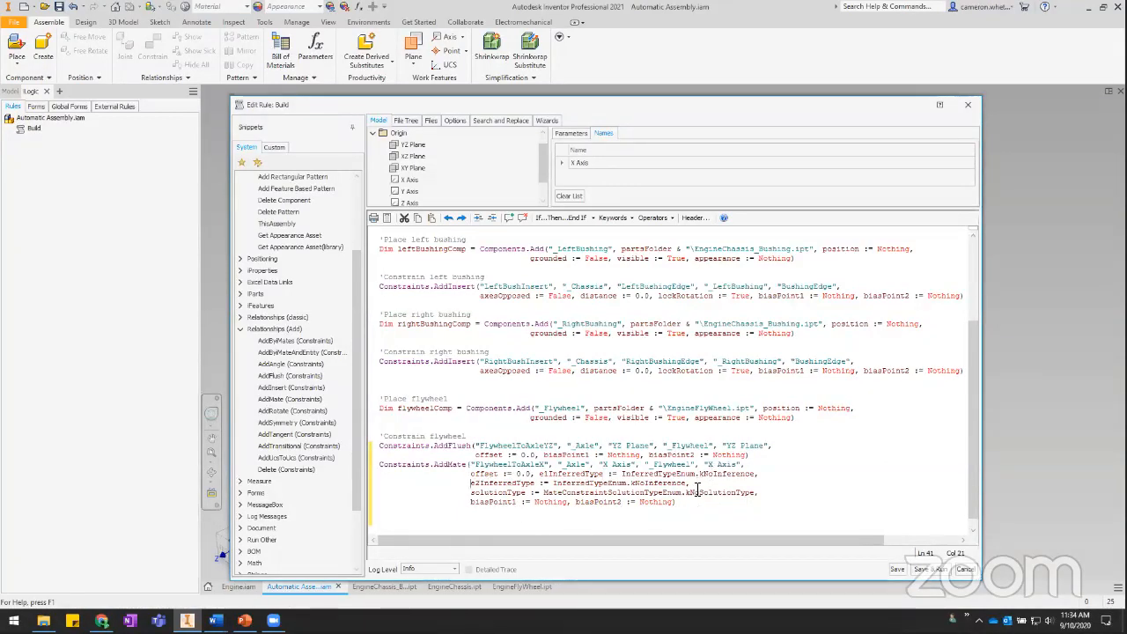
mouse_move(697, 491)
left_click(671, 522)
key("Return")
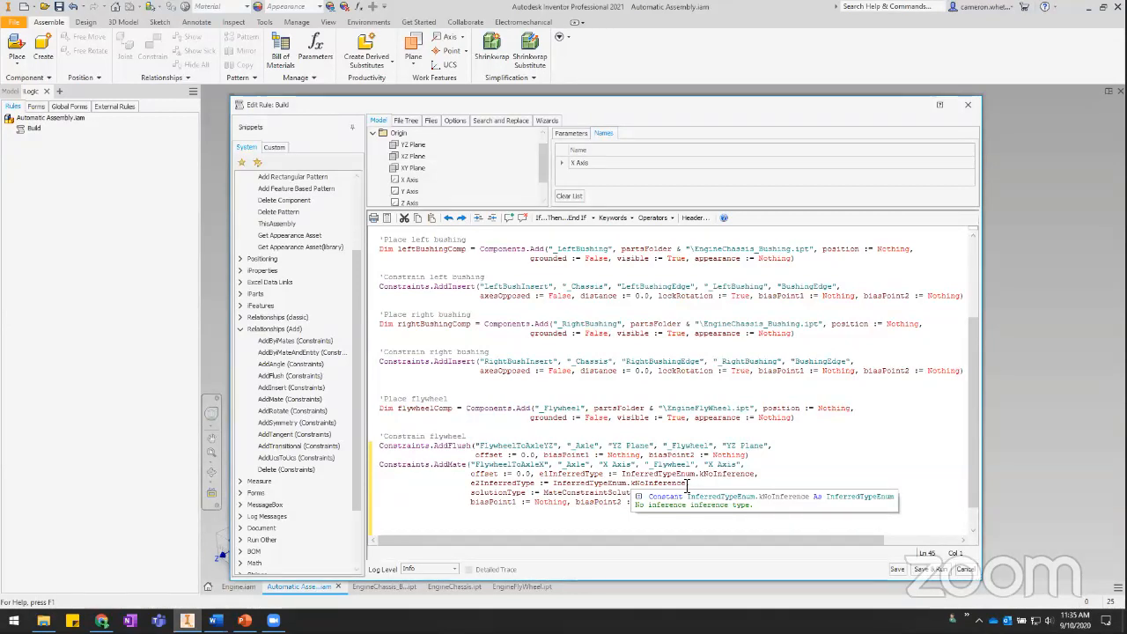
scroll(610, 468, "down", 1)
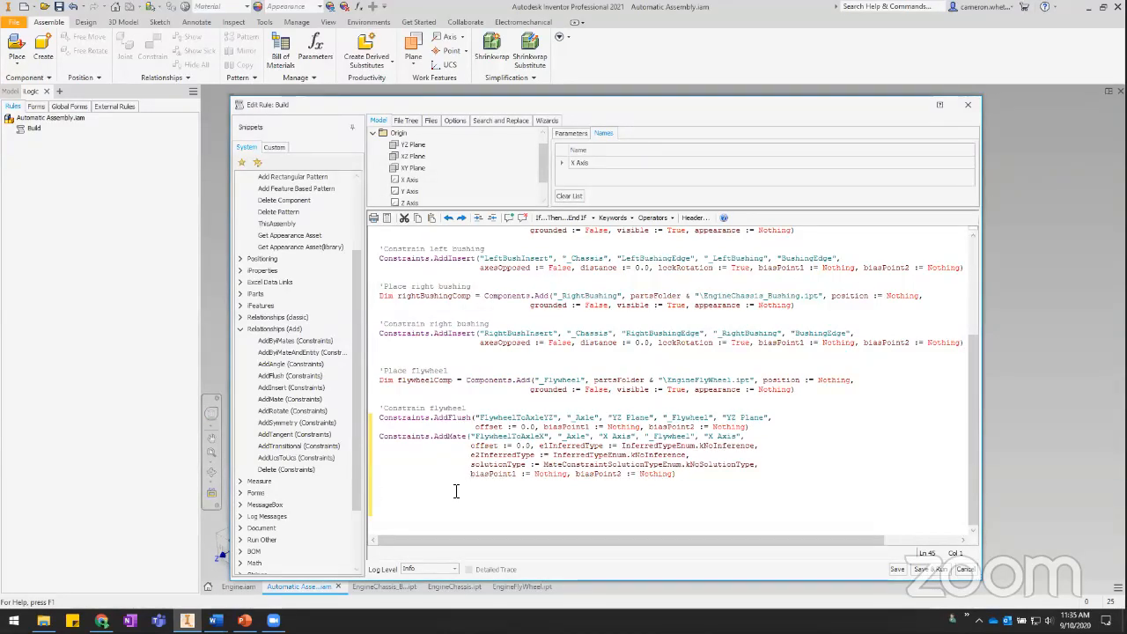
Save and close the Build rule, and run it to generate the assembly
left_click(899, 571)
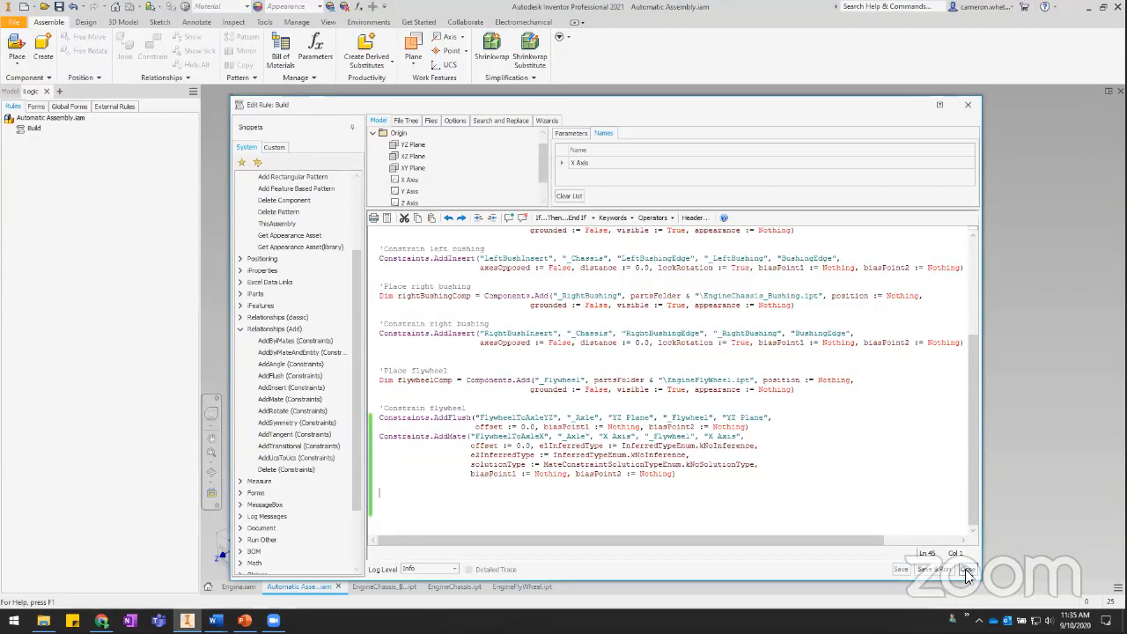
left_click(964, 570)
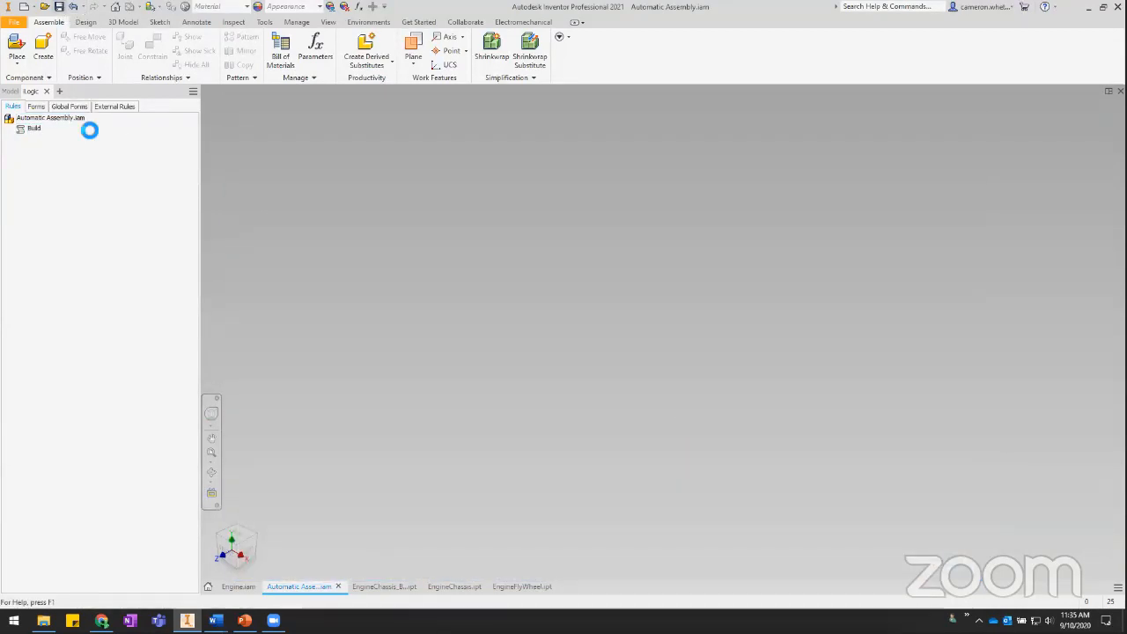
right_click(31, 132)
left_click(60, 139)
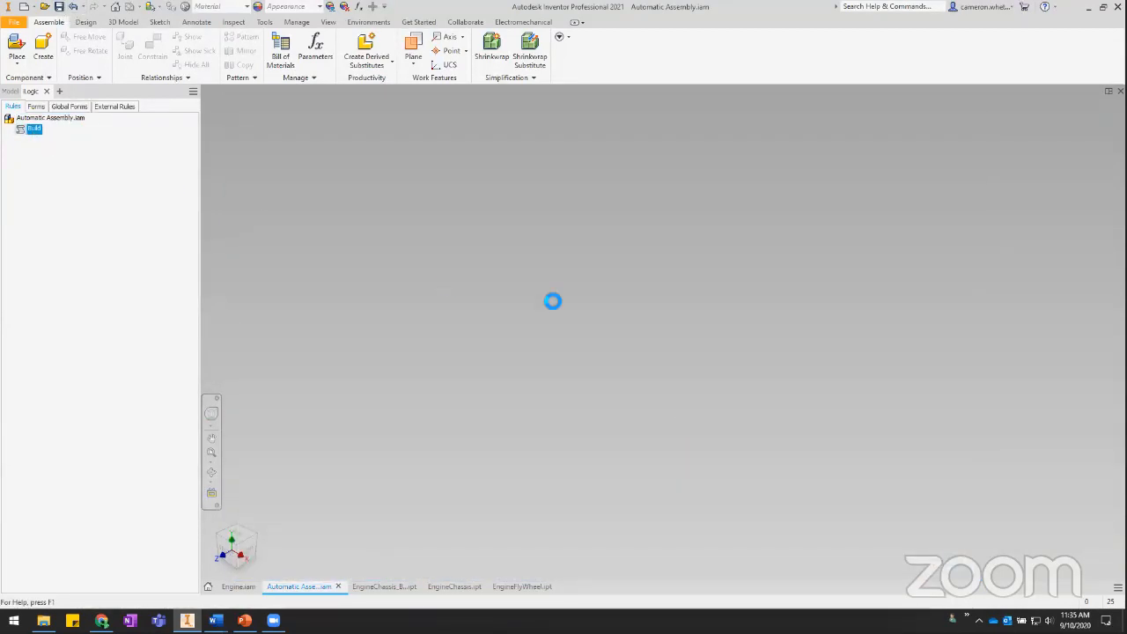
Examine the placed flywheel and its FlywheelToAxleYZ and FlywheelToAxleX constraints from several angles
middle_click_drag(680, 392, 745, 397, "shift")
left_click(584, 341)
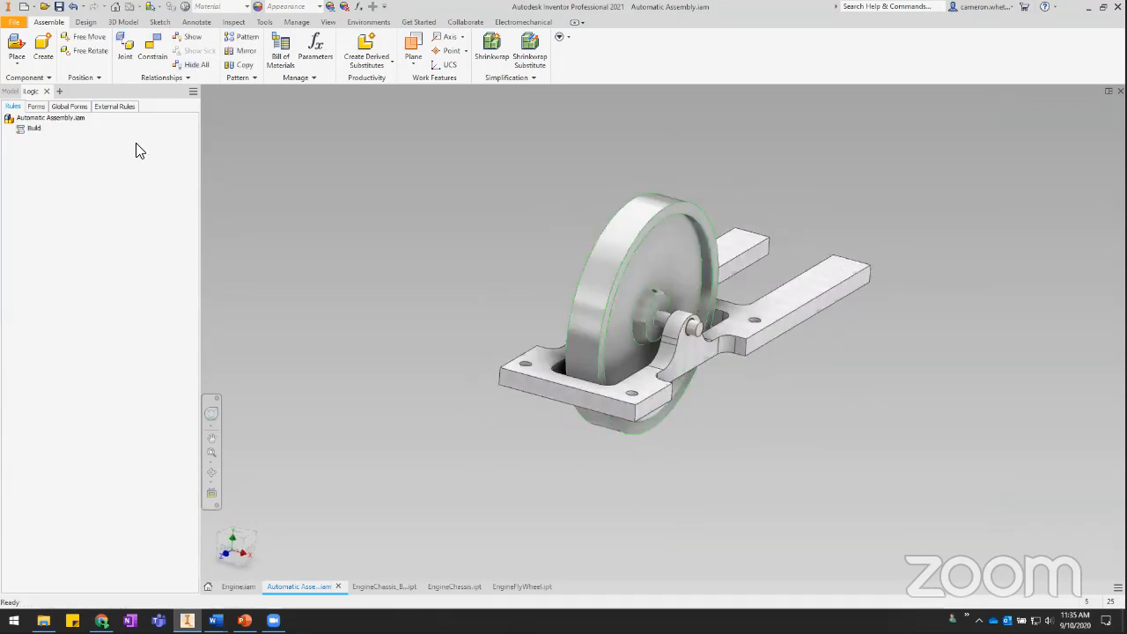
left_click(14, 92)
left_click(6, 300)
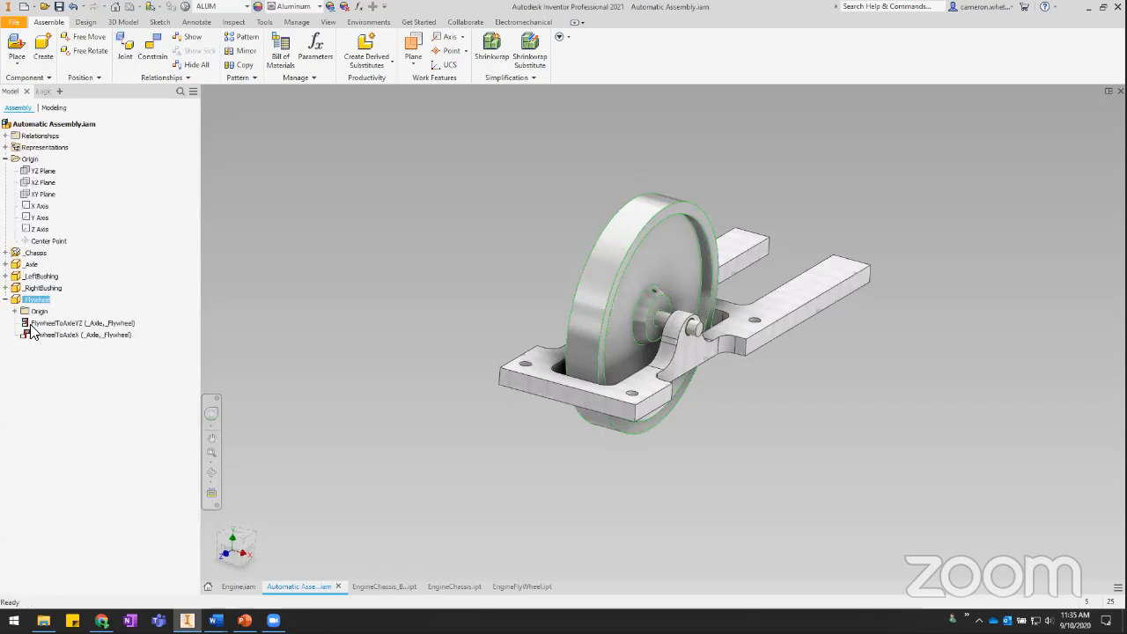
left_click(81, 324)
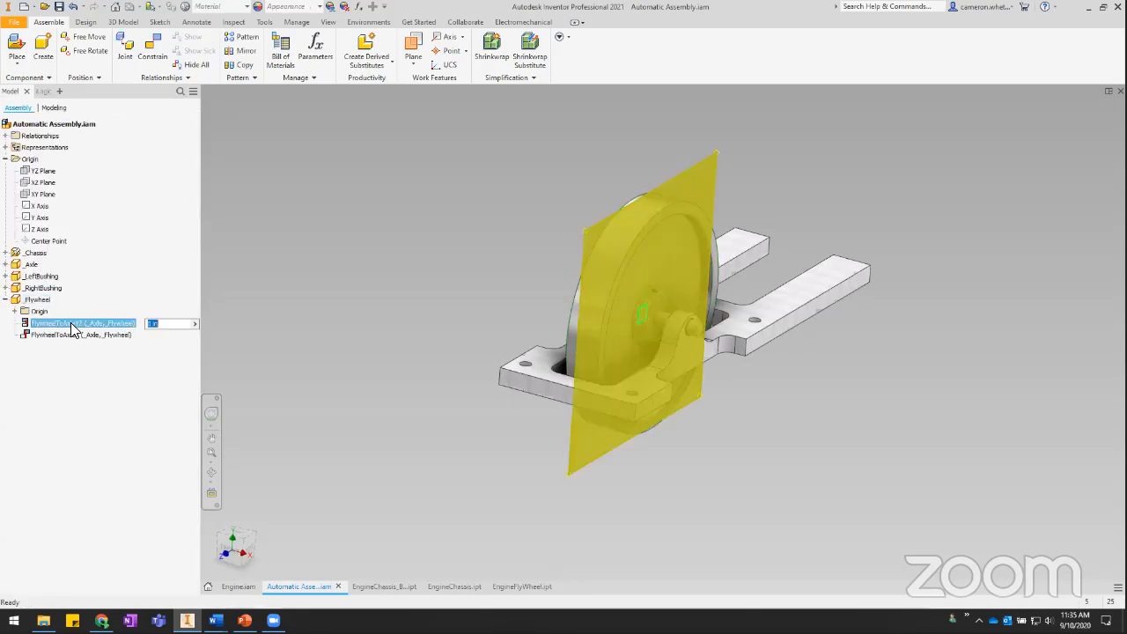
left_click(62, 335)
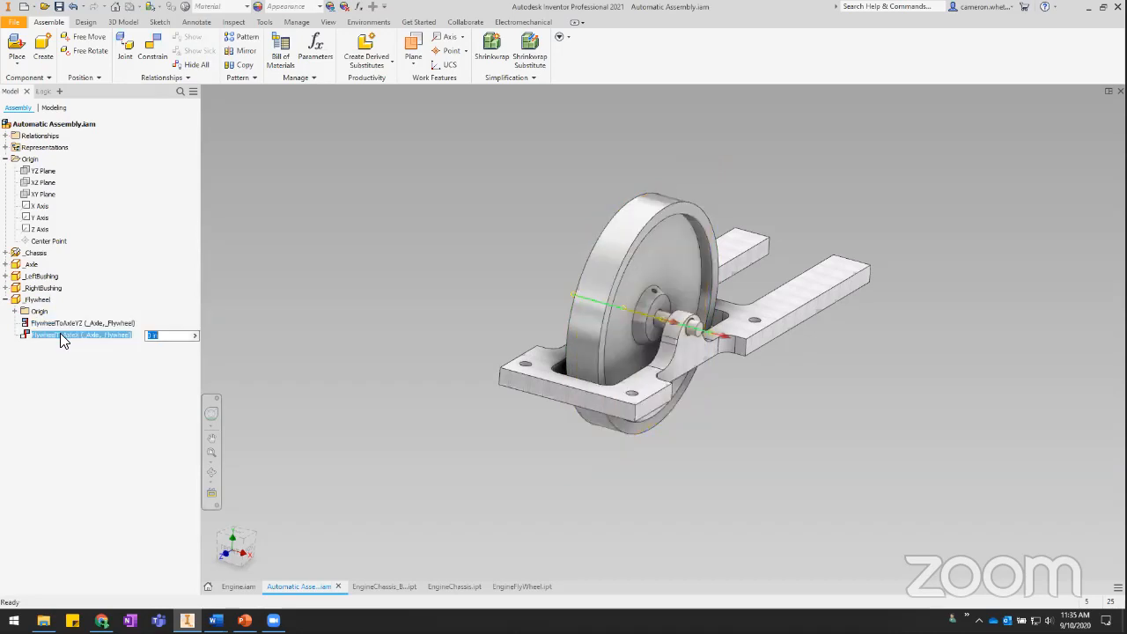
middle_click_drag(695, 415, 662, 429, "shift")
left_click(660, 266)
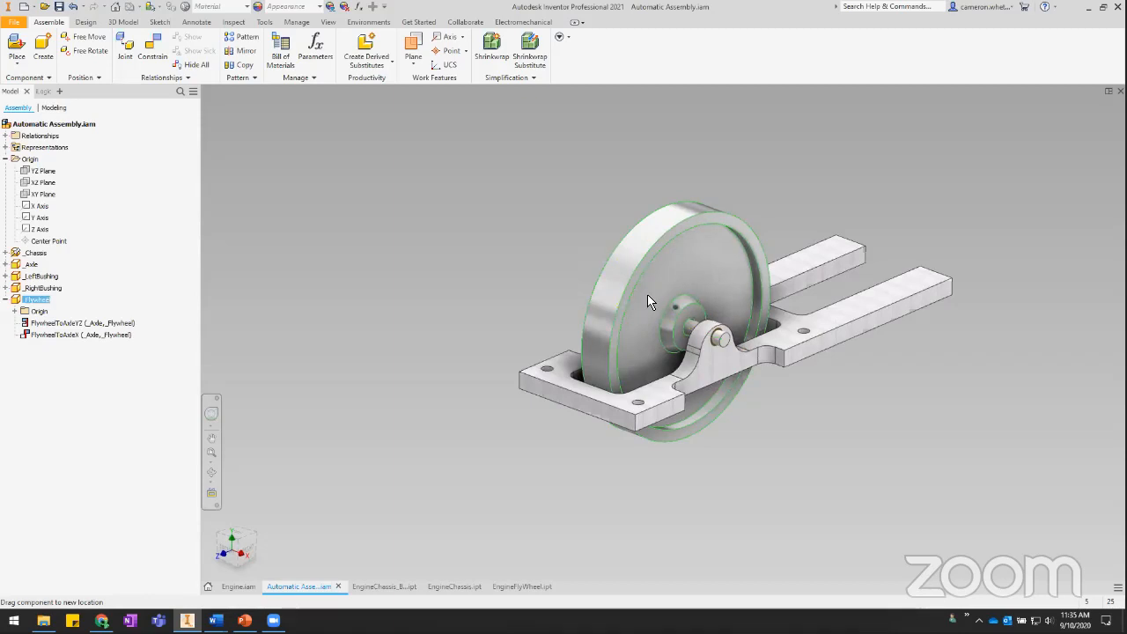
left_click(531, 273)
middle_click_drag(537, 224, 513, 266)
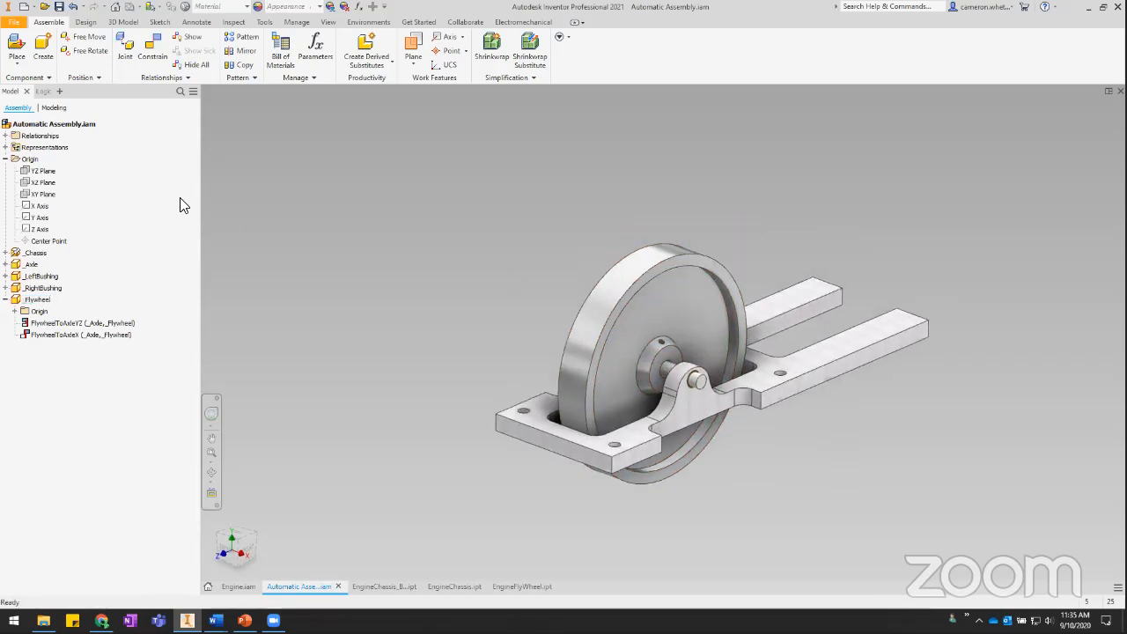
Delete all placed components from Automatic Assembly.iam
left_click_drag(856, 483, 514, 259)
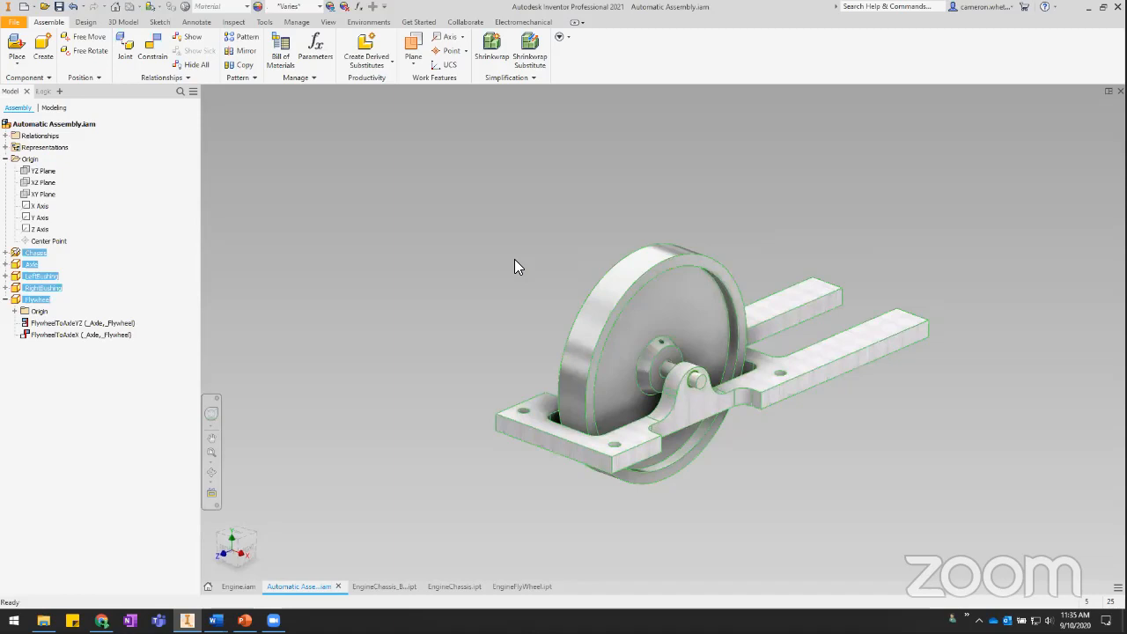
key("Delete")
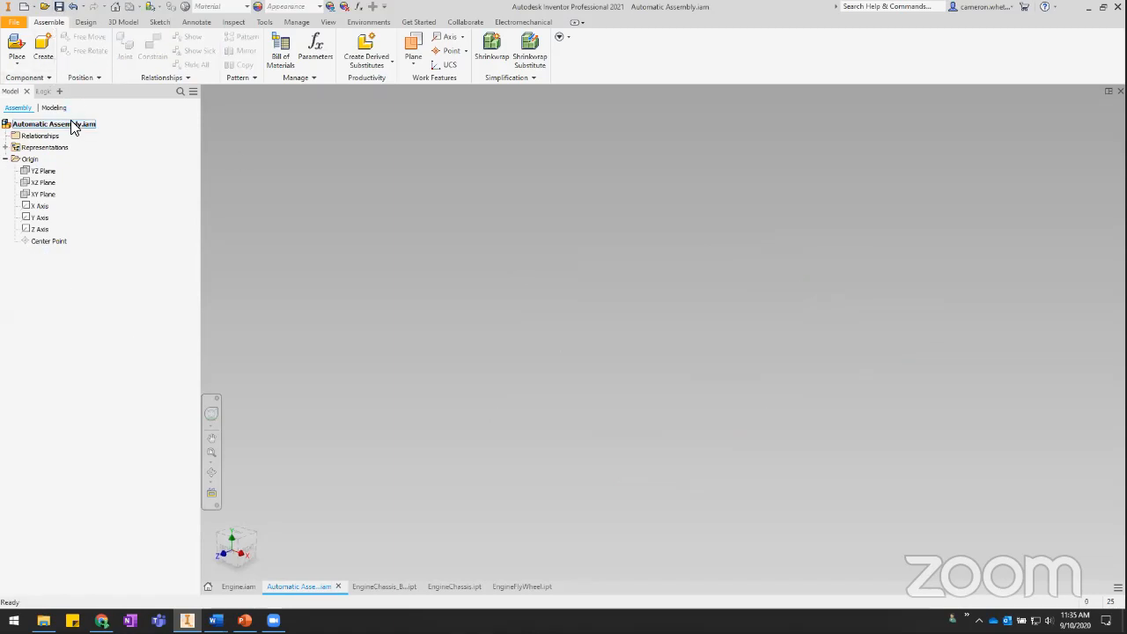
Reopen the Build rule, review its code through the flywheel constraints, and close the editor
left_click(45, 92)
right_click(33, 129)
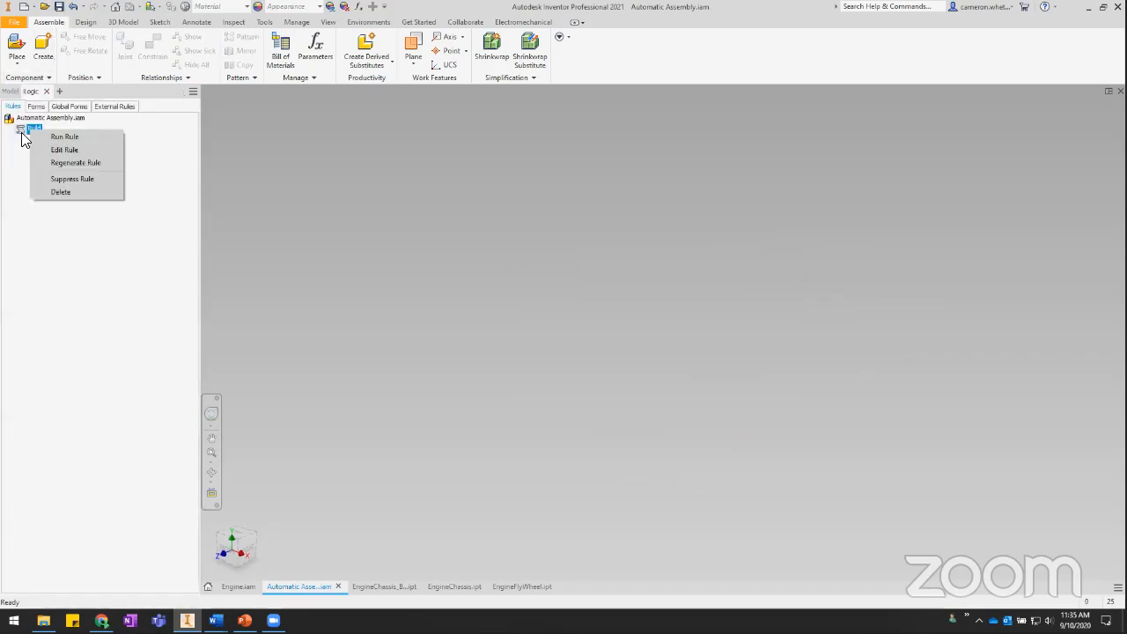
left_click(14, 154)
double_click(21, 130)
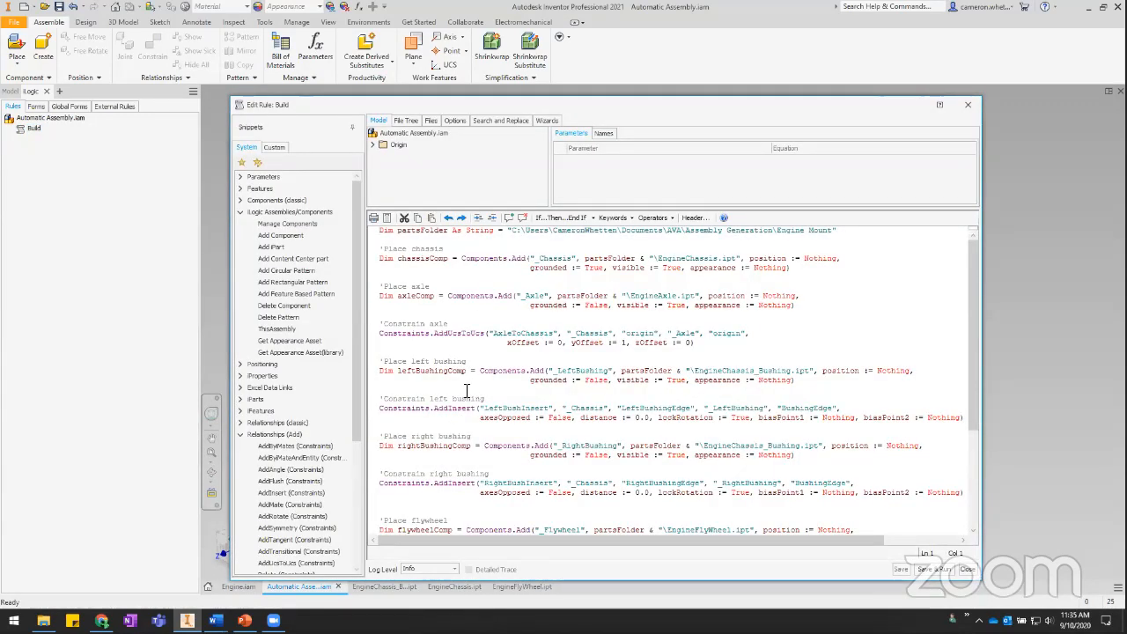
scroll(493, 414, "down", 3)
scroll(493, 414, "down", 2)
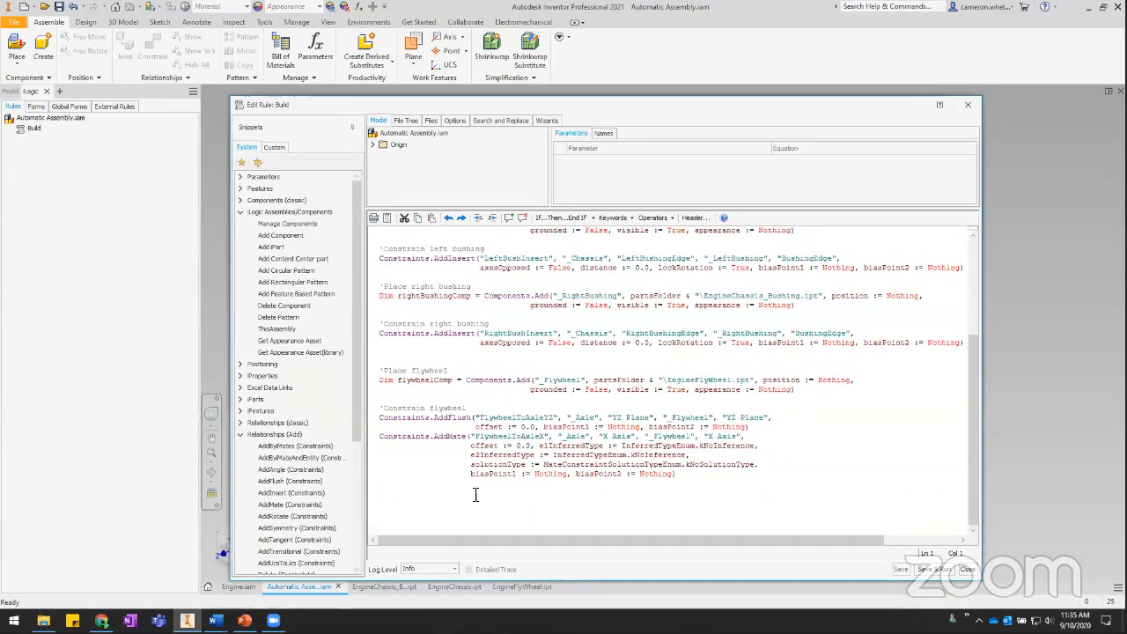
left_click(385, 498)
left_click(967, 569)
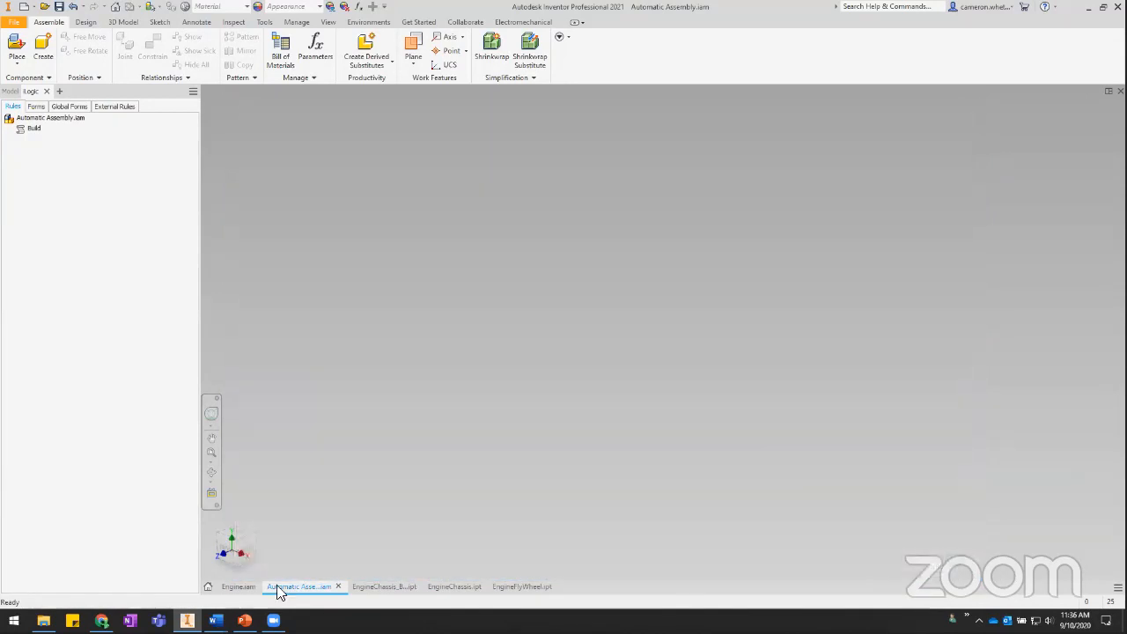
Switch to Engine.iam and examine the chassis bolts that hold the chassis to the wooden mount
left_click(239, 586)
middle_click_drag(663, 403, 771, 423, "shift")
middle_click_drag(656, 417, 674, 354, "shift")
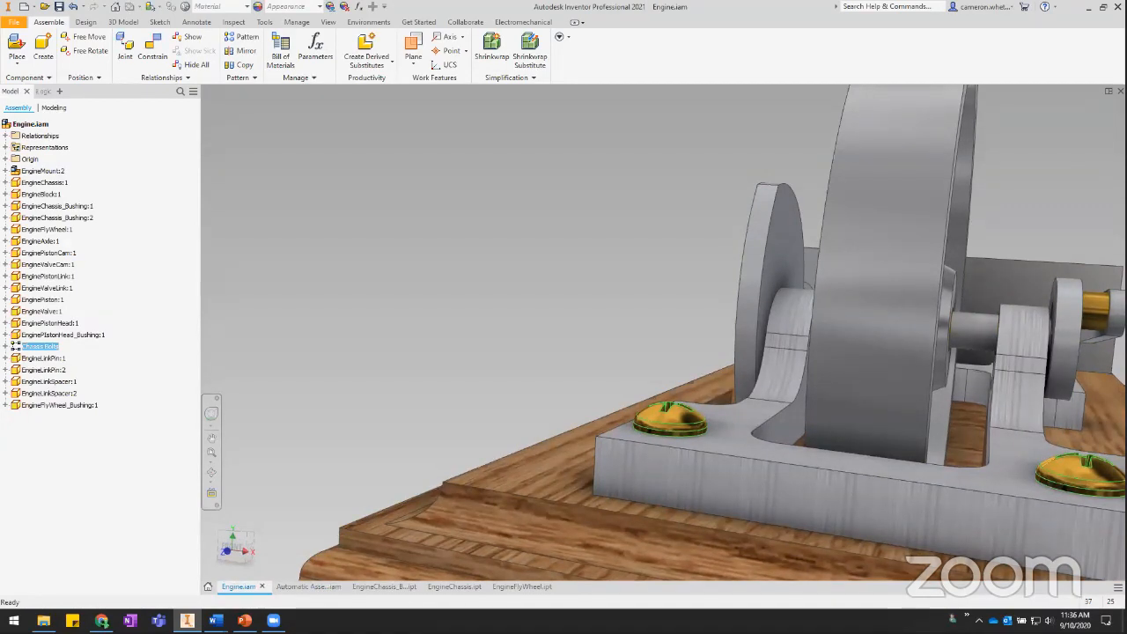
key("F6")
left_click(489, 306)
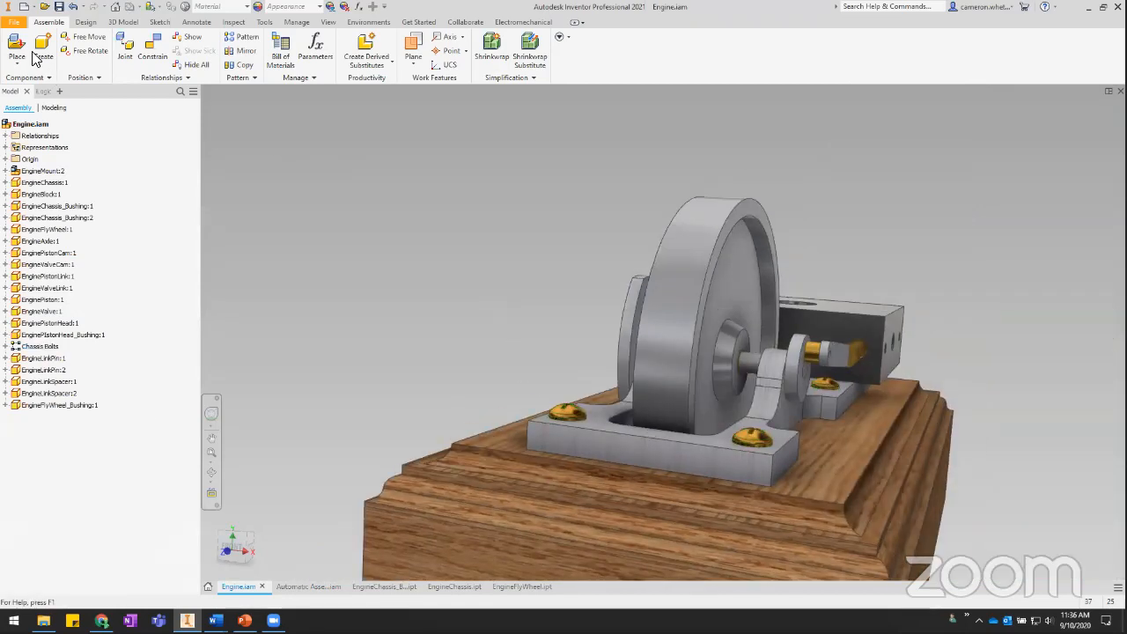
Start placing the round-head Cross Recessed Pan Head Machine Screw - Type I - Inch from the Content Center
left_click(16, 64)
left_click(54, 108)
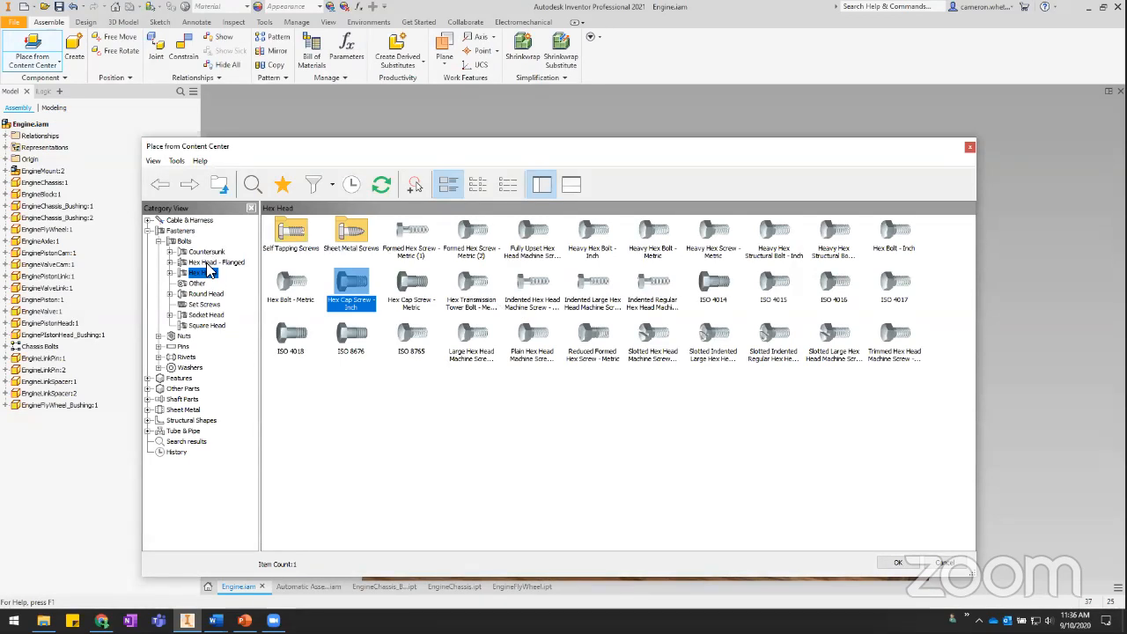
left_click(205, 294)
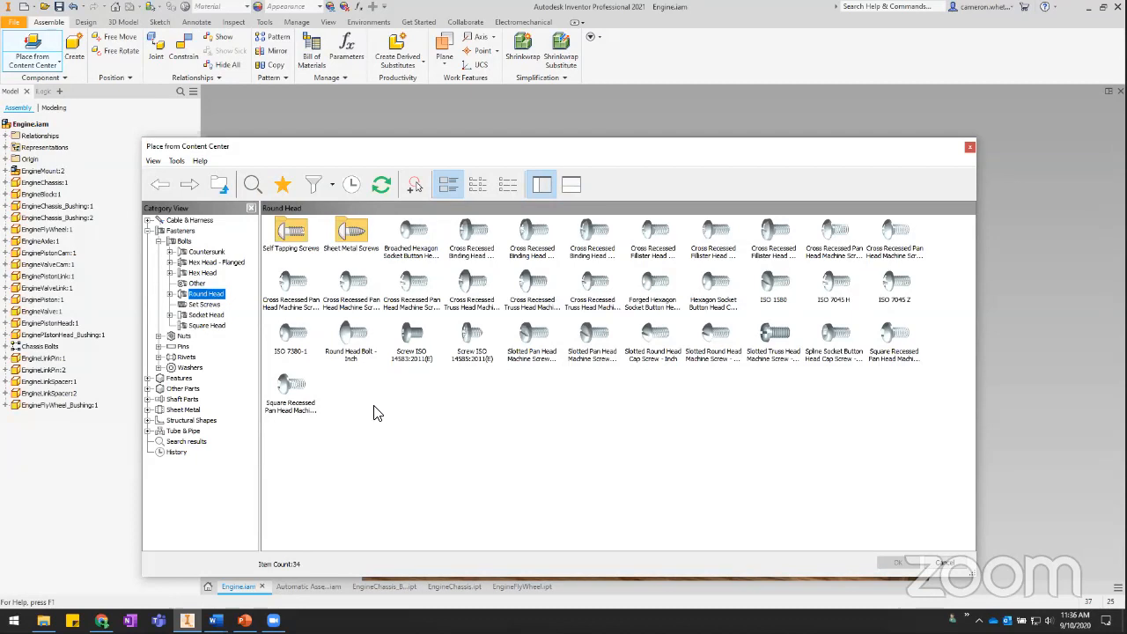
left_click(841, 231)
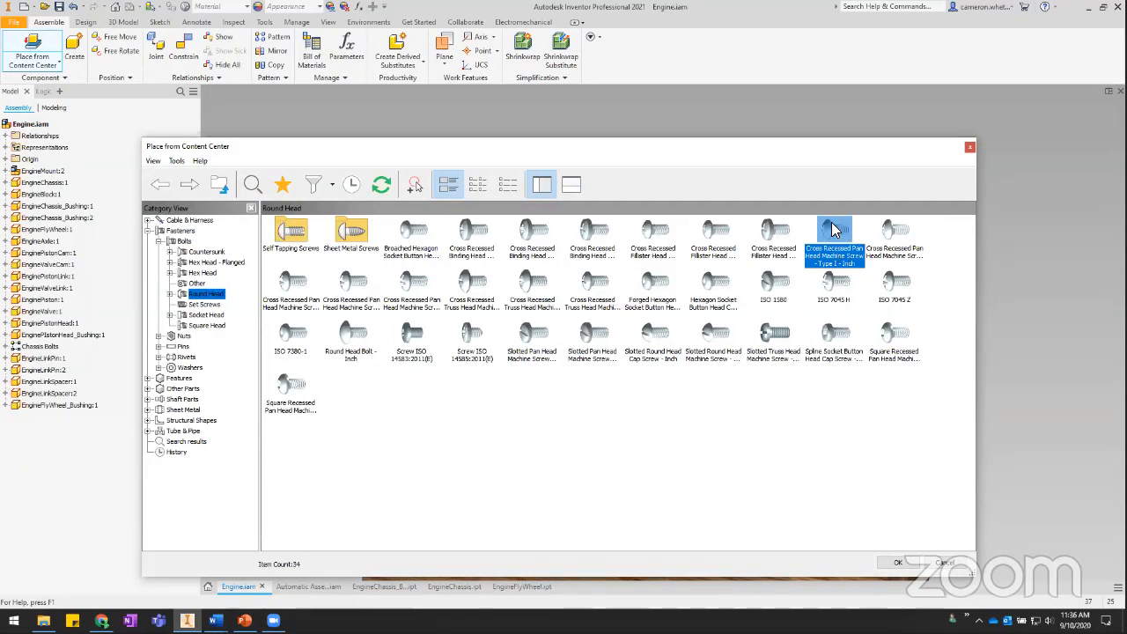
double_click(840, 242)
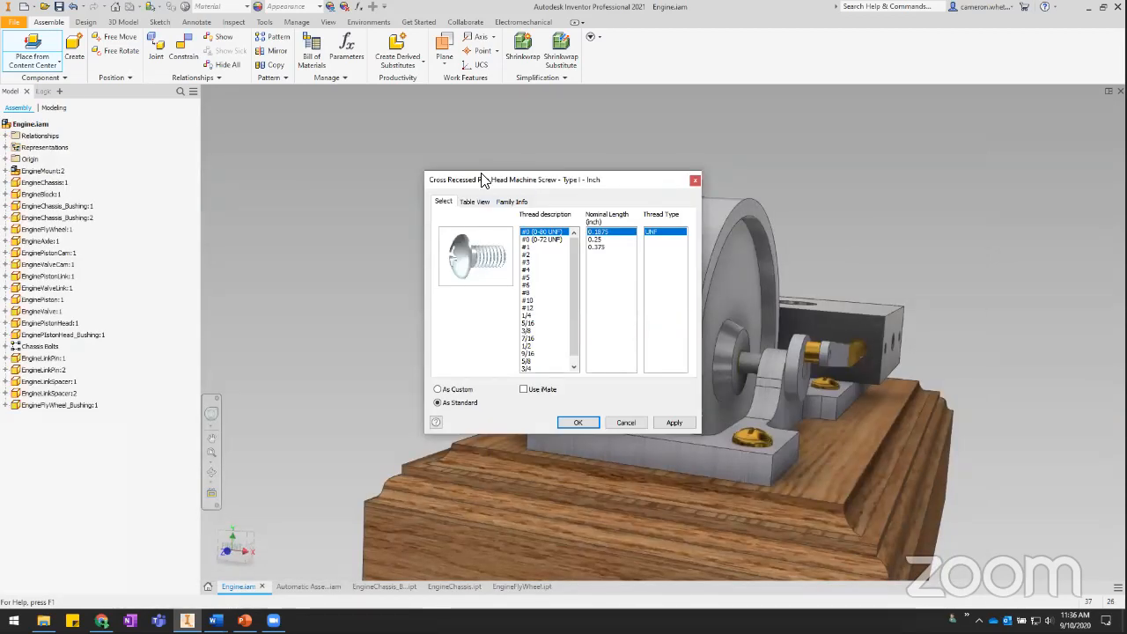
Configure the screw with a 1/4 thread, 1.5 inch nominal length and UNC thread type, keeping its dialog clear of the model
left_click_drag(484, 178, 289, 113)
left_click(343, 249)
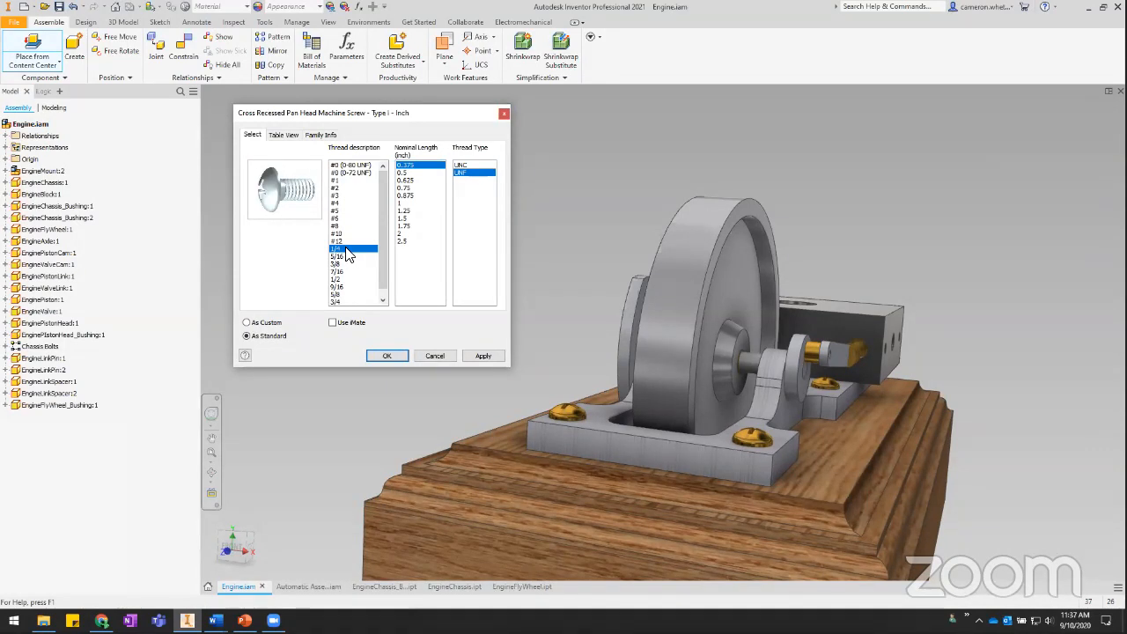
left_click(408, 219)
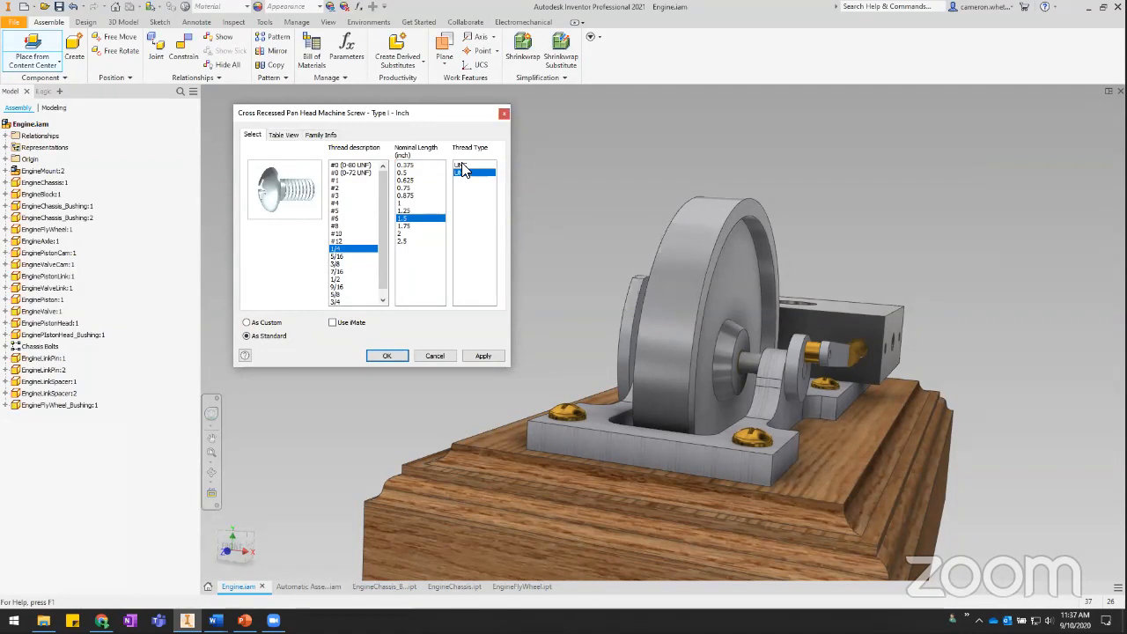
left_click(463, 165)
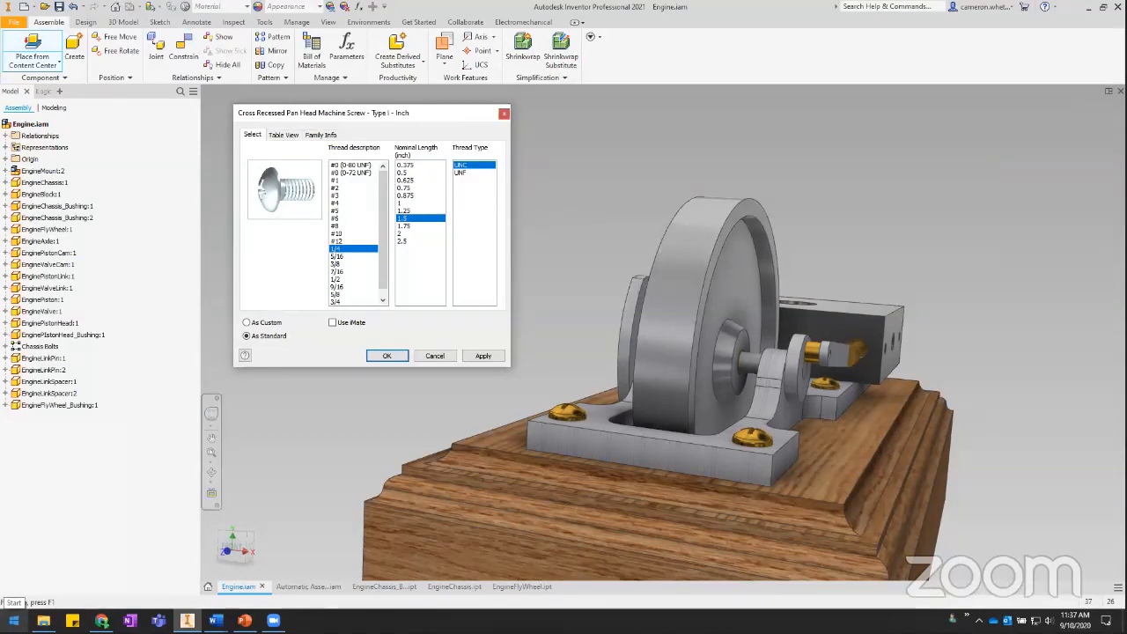
Capture a rectangular screenshot of the machine screw dialog with its selected thread, length and type
left_click(14, 620)
left_click(232, 277)
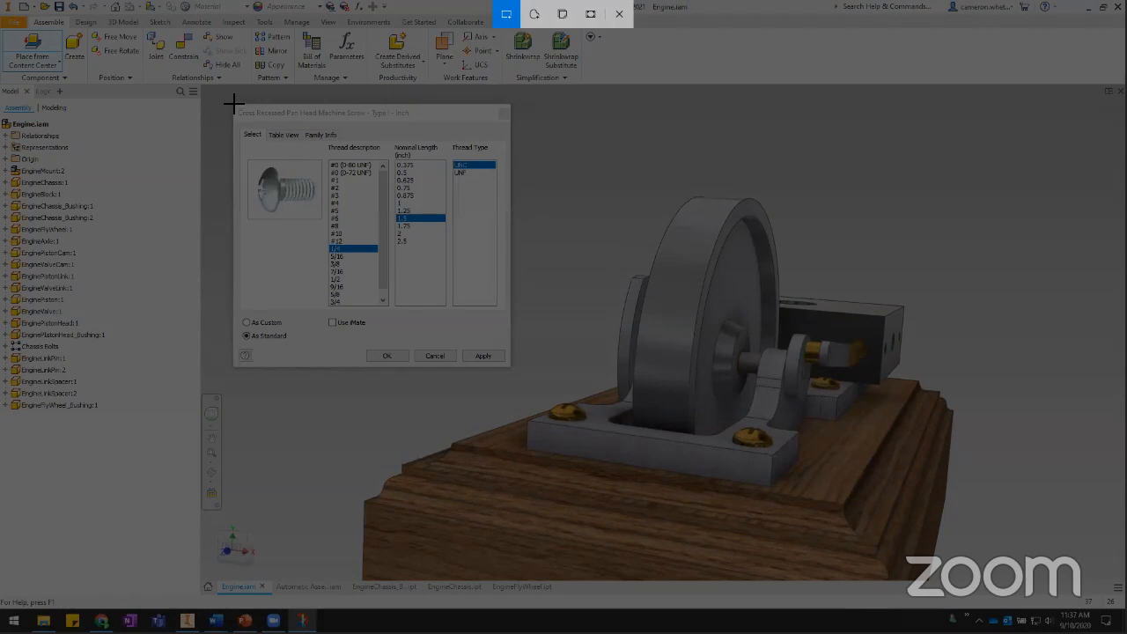
left_click_drag(231, 100, 510, 366)
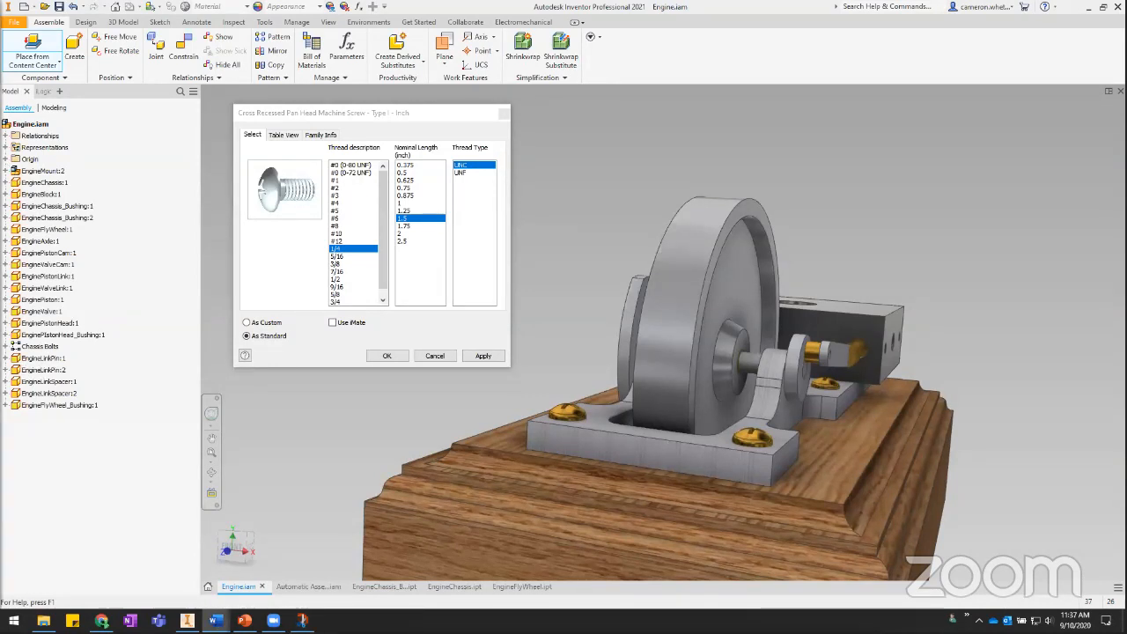
left_click(388, 482)
Place one Cross Recessed Pan Head Machine Screw - Type I - Inch with 1/4 thread, 1.5 inch length and UNC type beside the engine
left_click(435, 356)
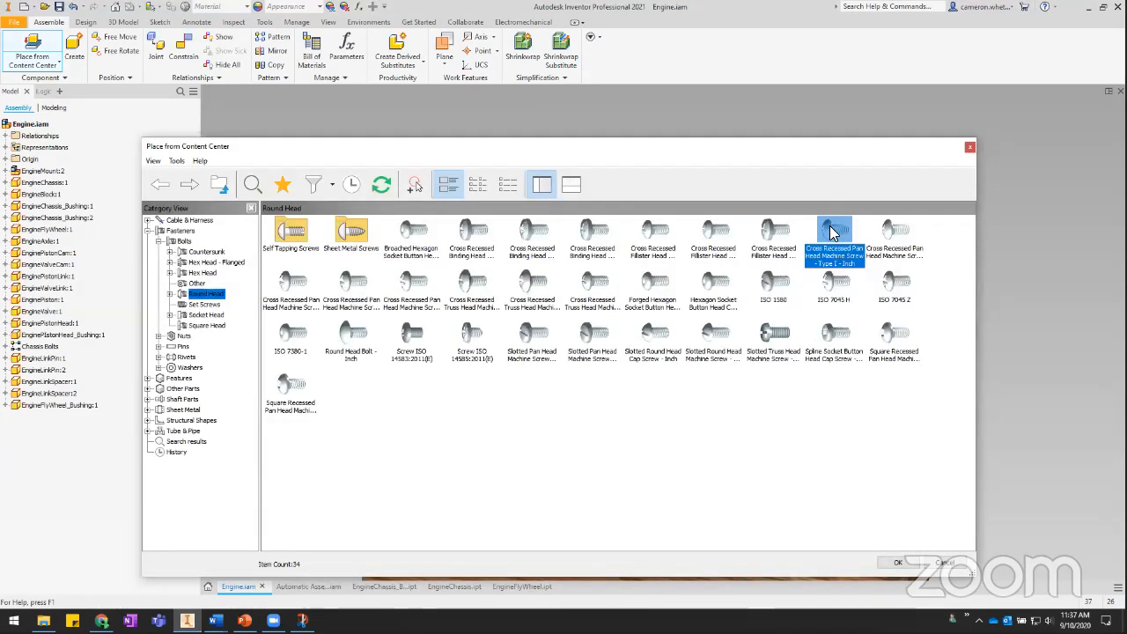
double_click(832, 231)
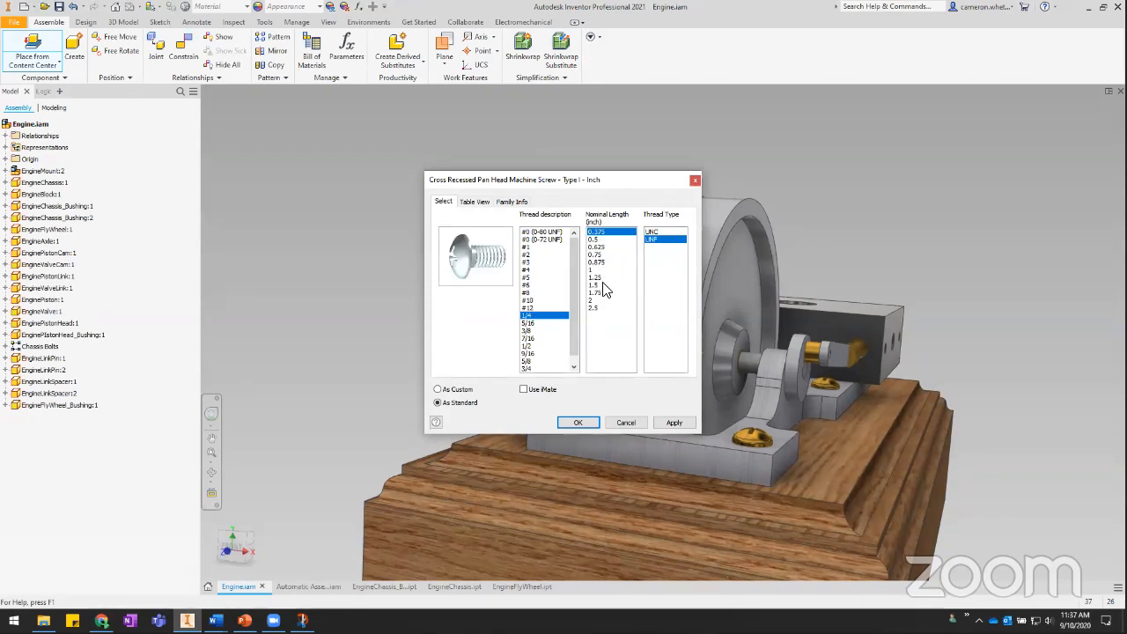
left_click(608, 285)
left_click(654, 233)
left_click(578, 423)
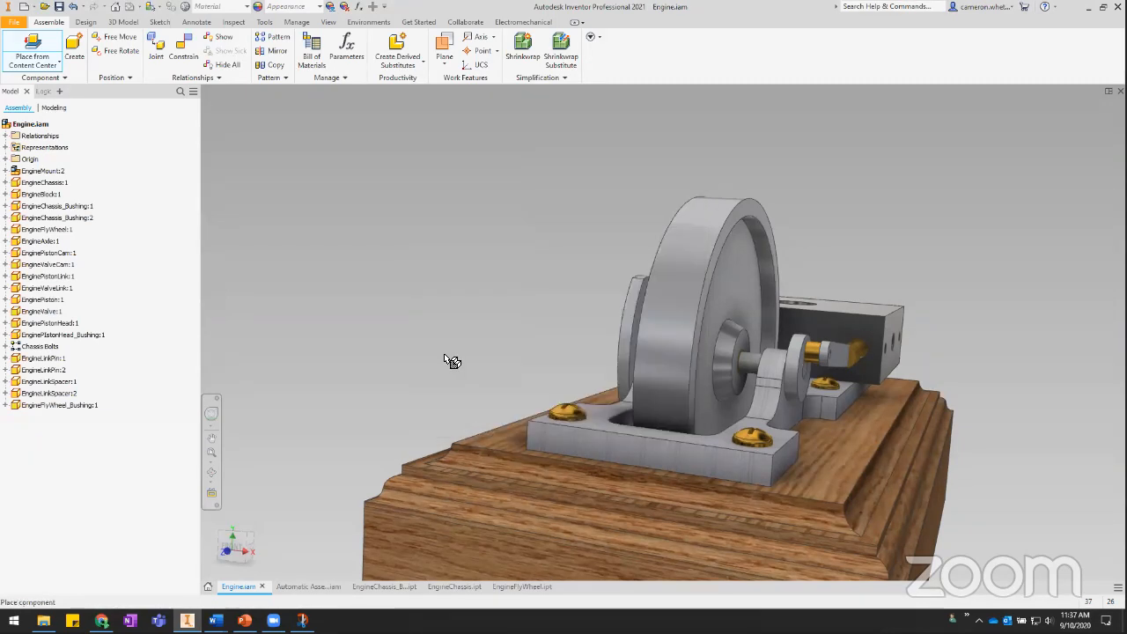
left_click(453, 361)
key("Escape")
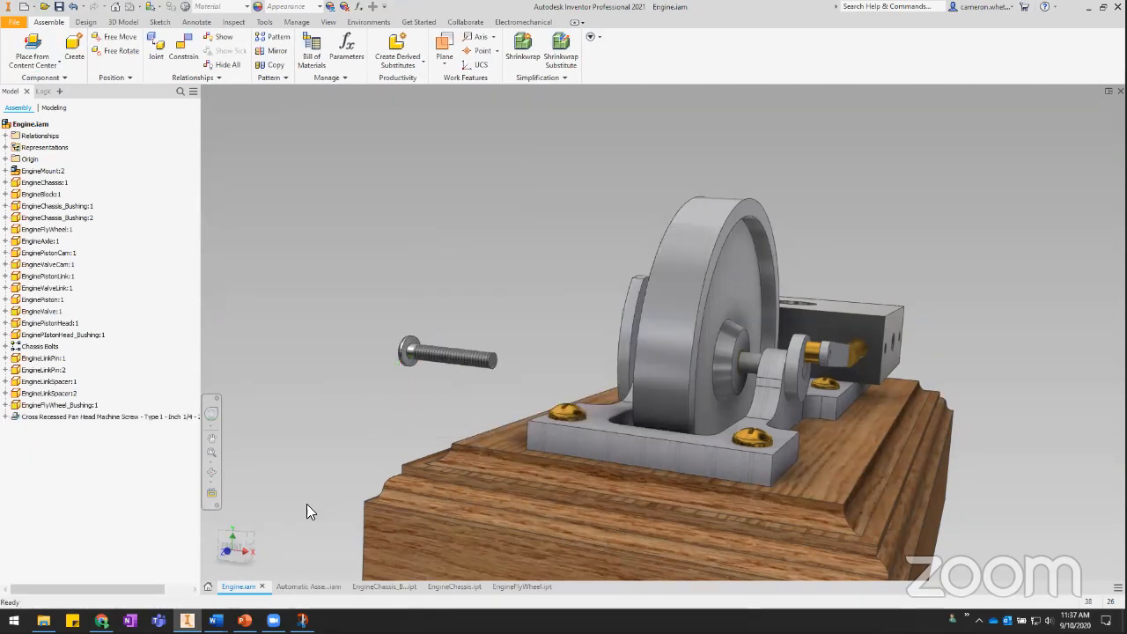
Switch to Automatic Assembly.iam and open its Build rule for editing below the flywheel constraints
left_click(299, 587)
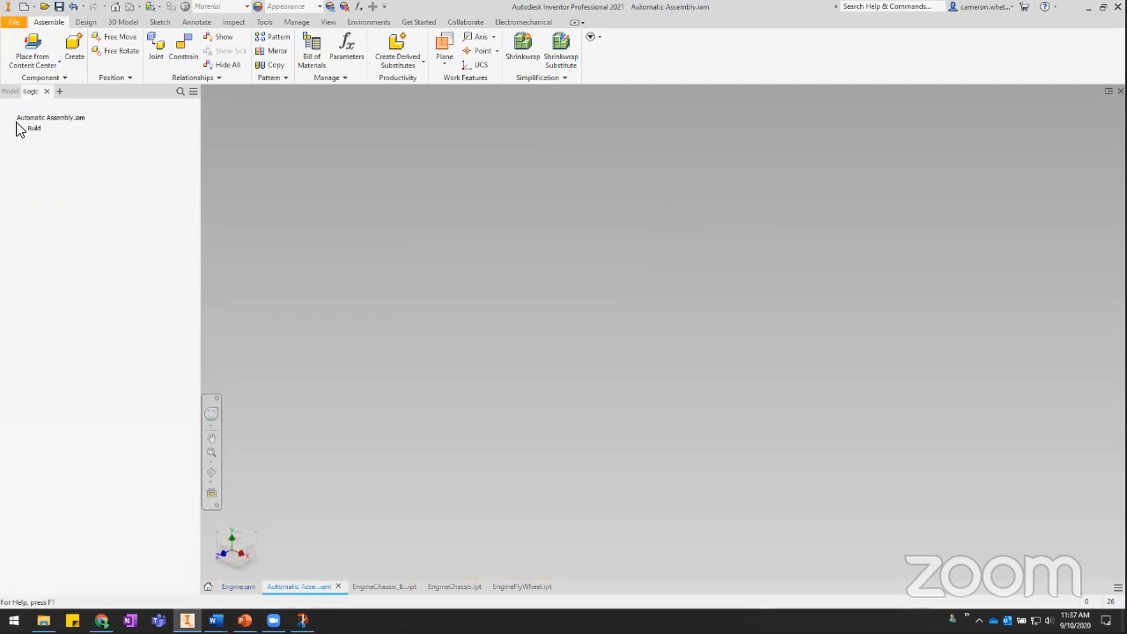
left_click(35, 131)
double_click(35, 130)
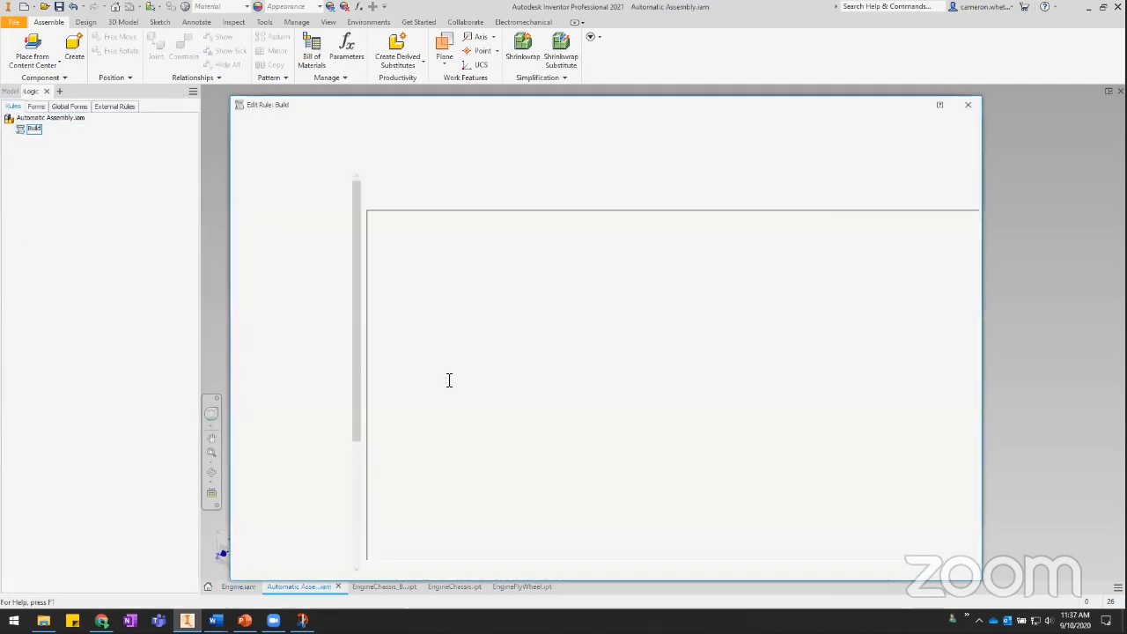
left_click(388, 505)
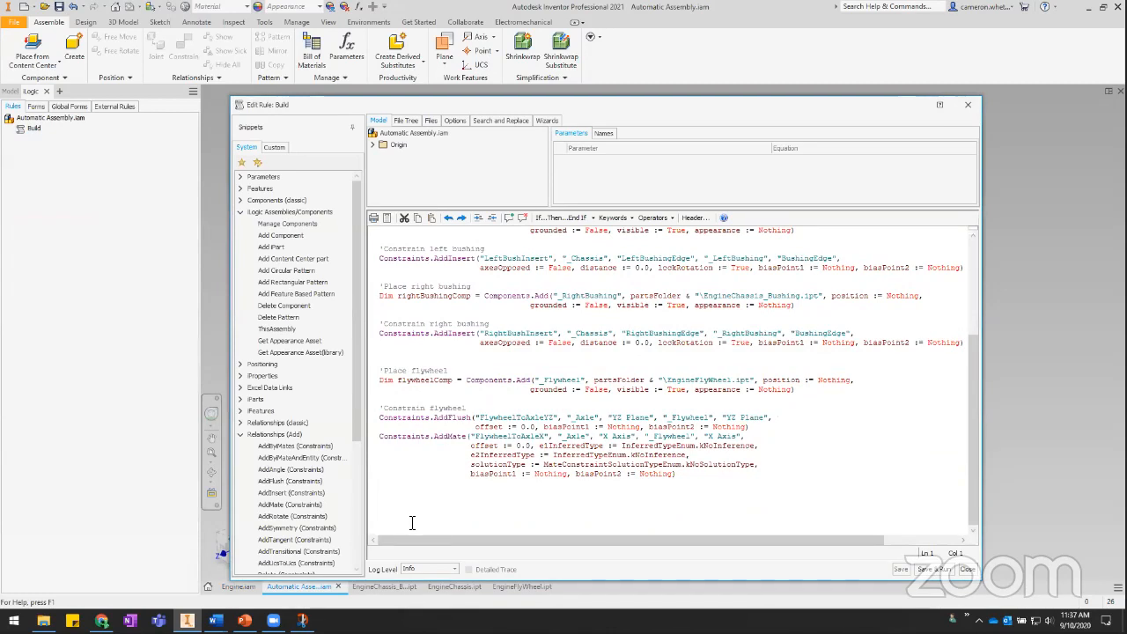
Add the comment 'Place chassis bolt at the end of the rule and insert the Add Content Center part snippet beneath it
type("'Place")
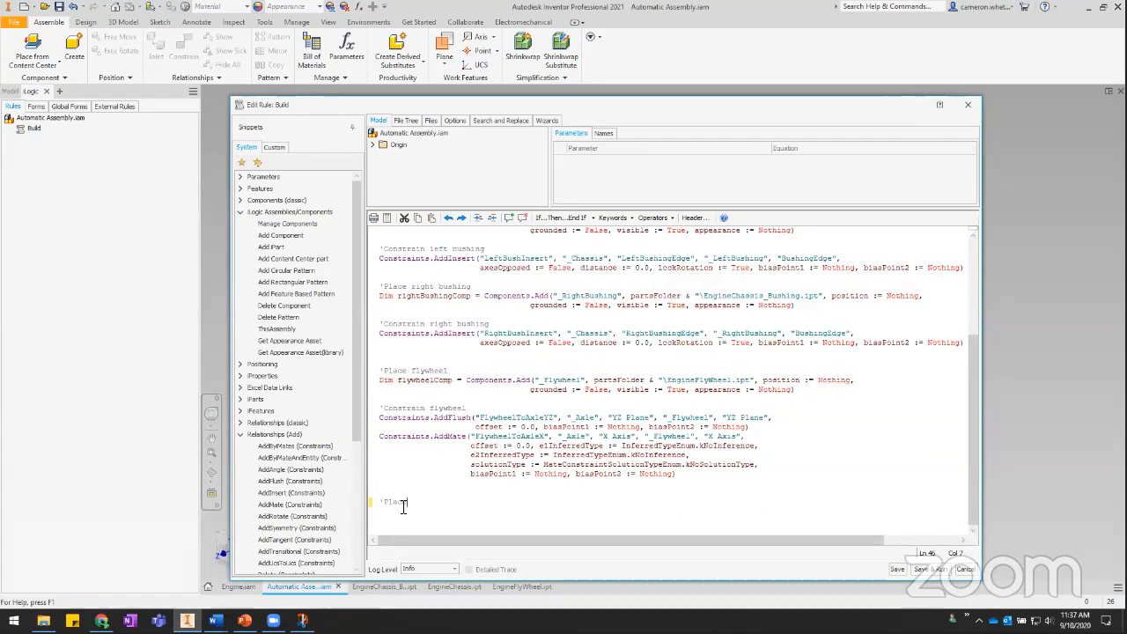
type(" chassis bolts")
key("Return")
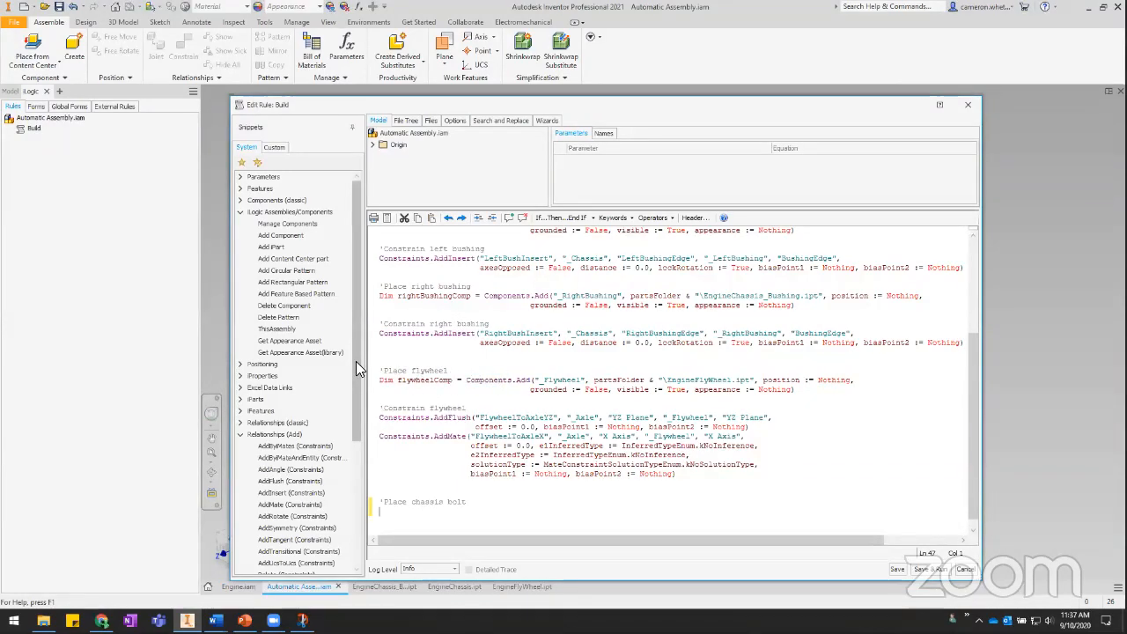
double_click(310, 259)
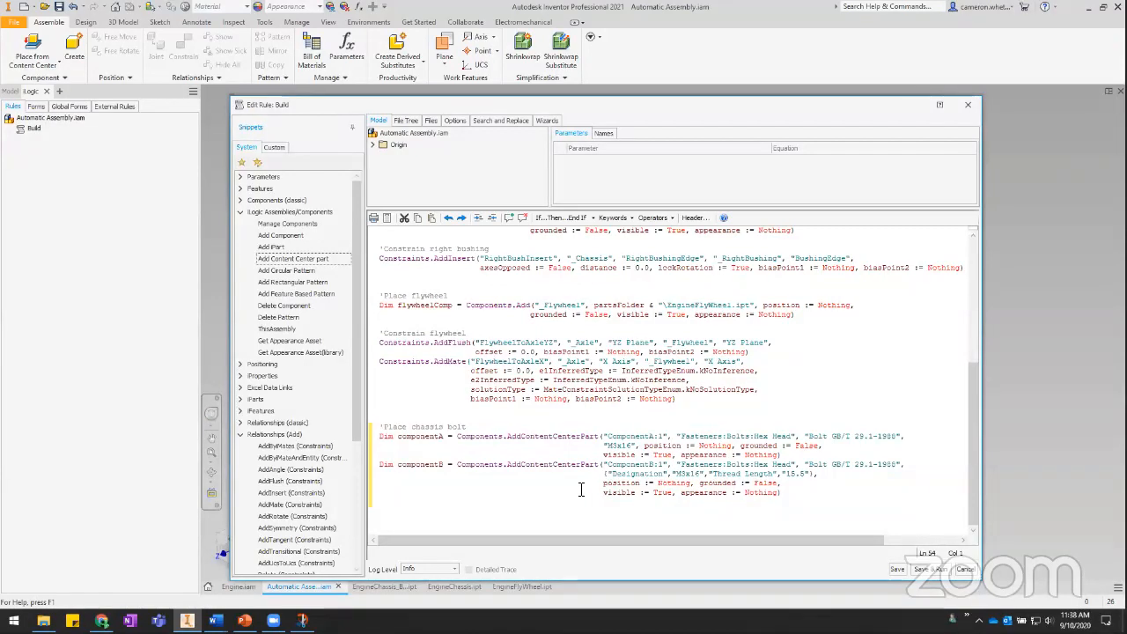
Examine the componentA sample call's arguments: component name, Content Center category, family name and size designation
left_click(632, 493)
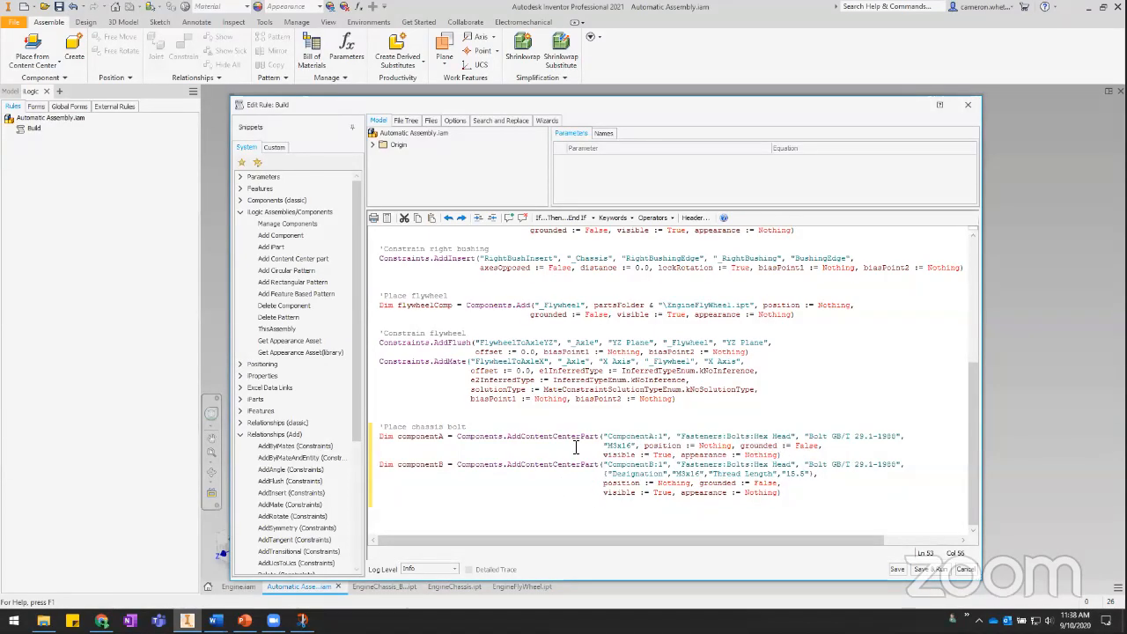
left_click_drag(607, 435, 665, 436)
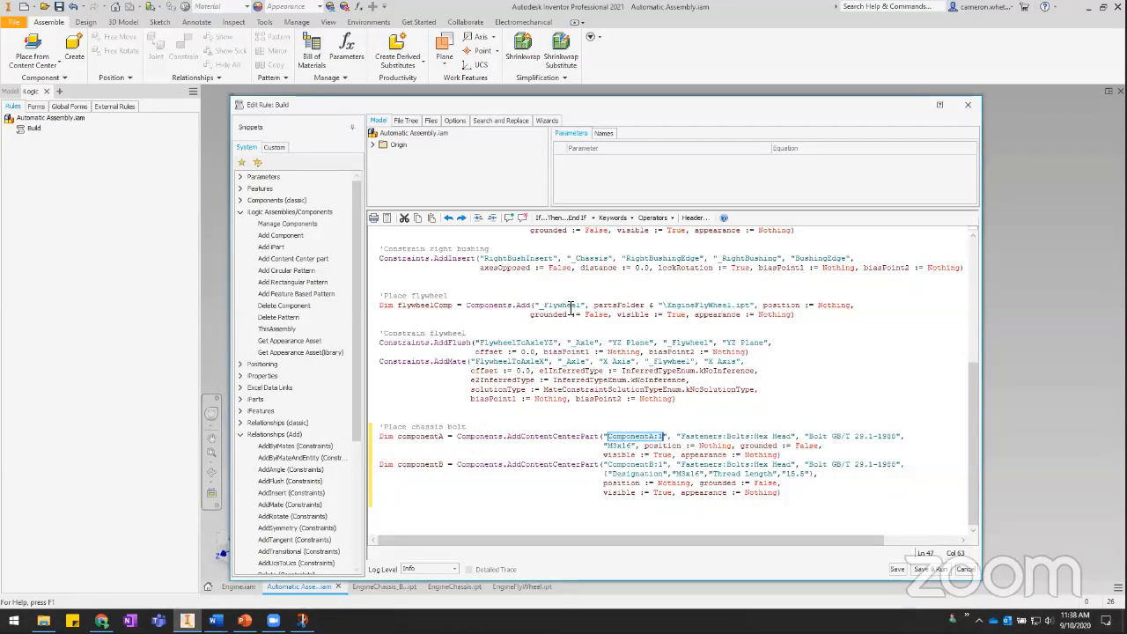
left_click_drag(680, 436, 725, 437)
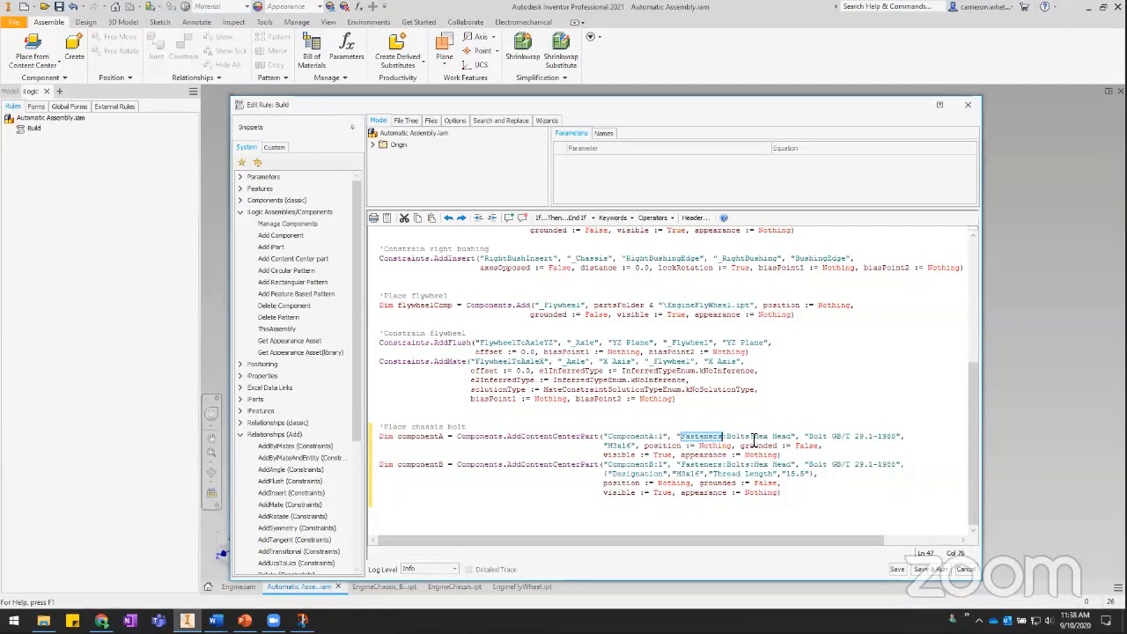
left_click(758, 437)
left_click_drag(758, 436, 797, 438)
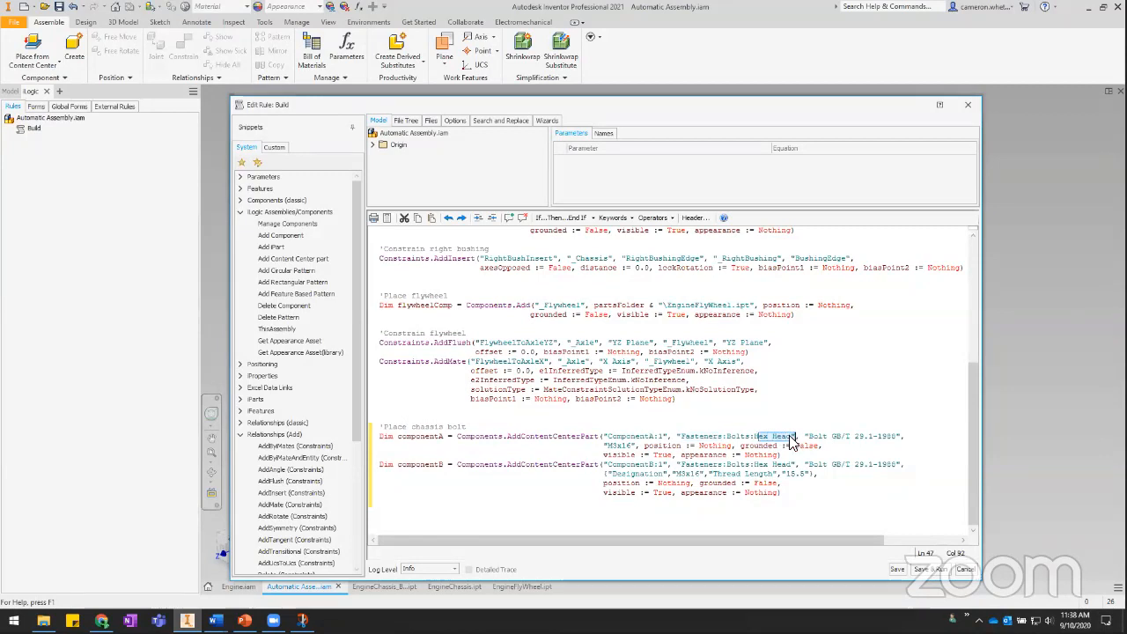
double_click(757, 437)
left_click(782, 437)
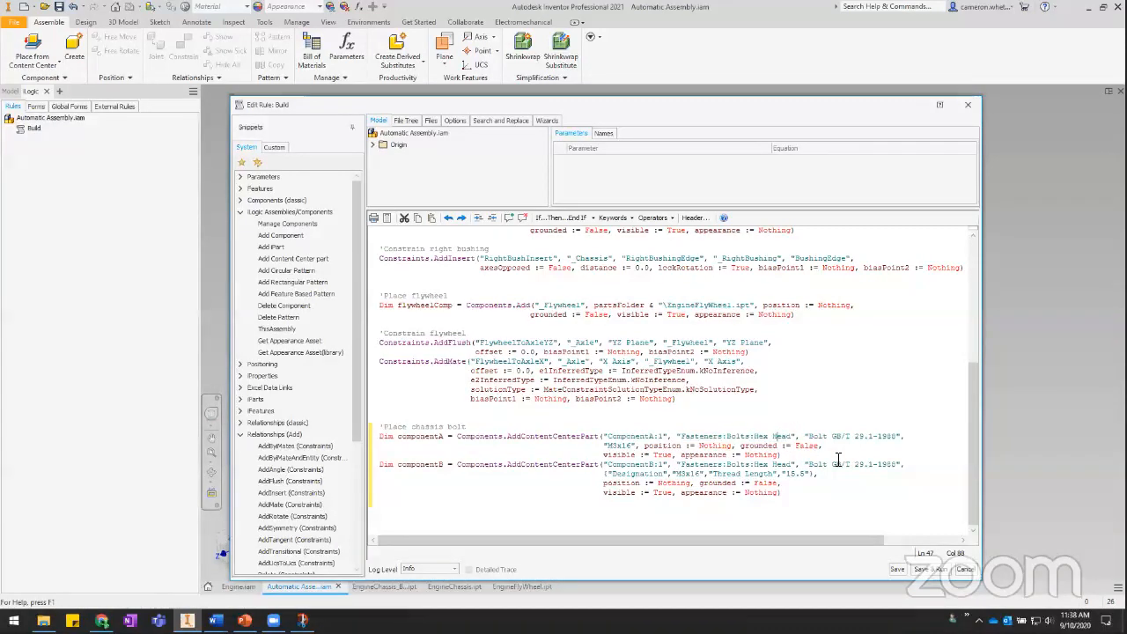
left_click_drag(808, 436, 897, 437)
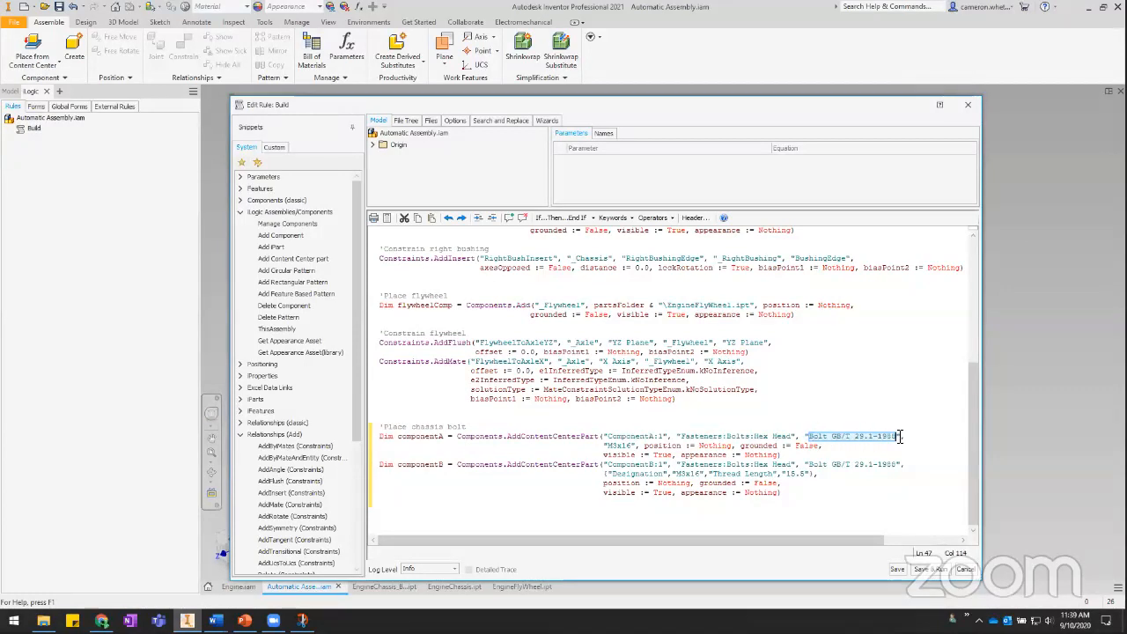
left_click_drag(608, 445, 630, 451)
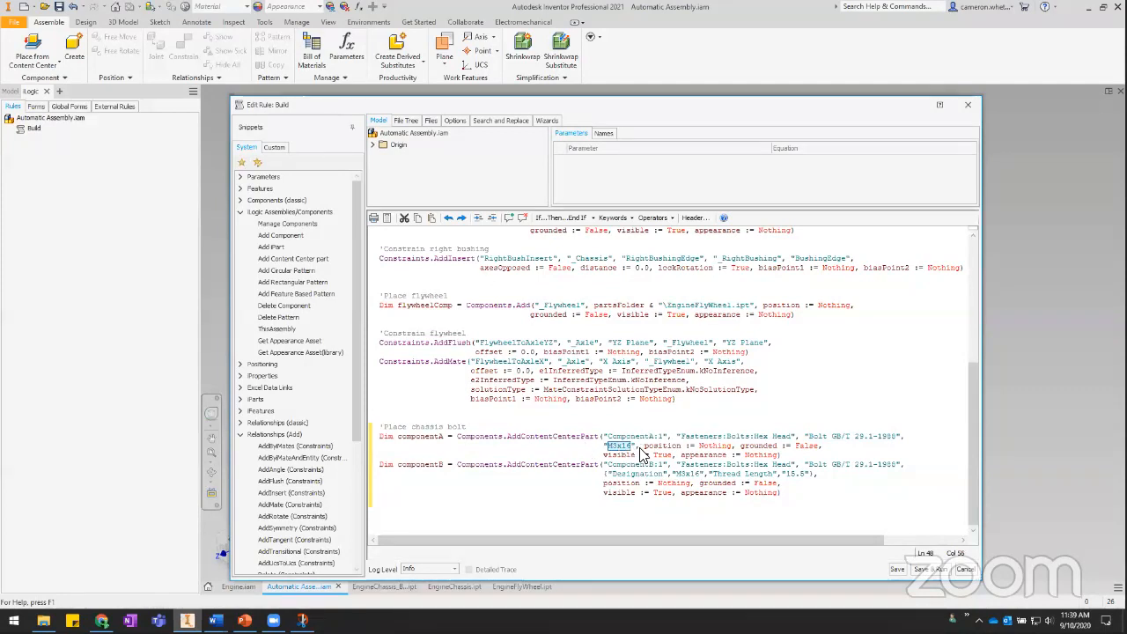
left_click_drag(630, 446, 636, 449)
left_click(605, 447)
left_click_drag(605, 447, 639, 448)
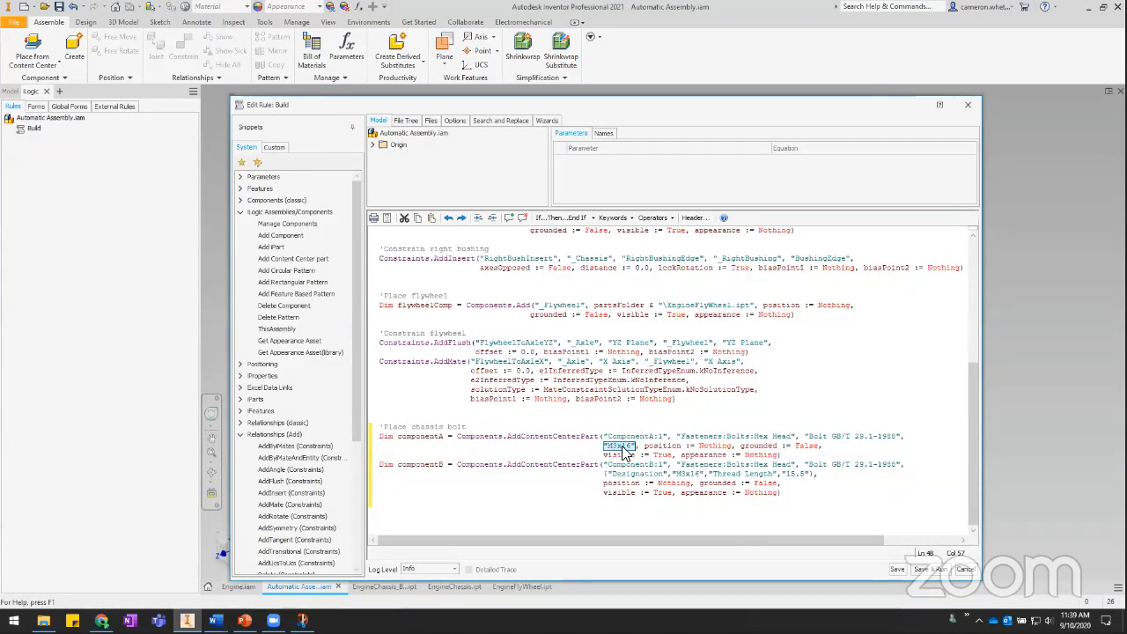
left_click(621, 446)
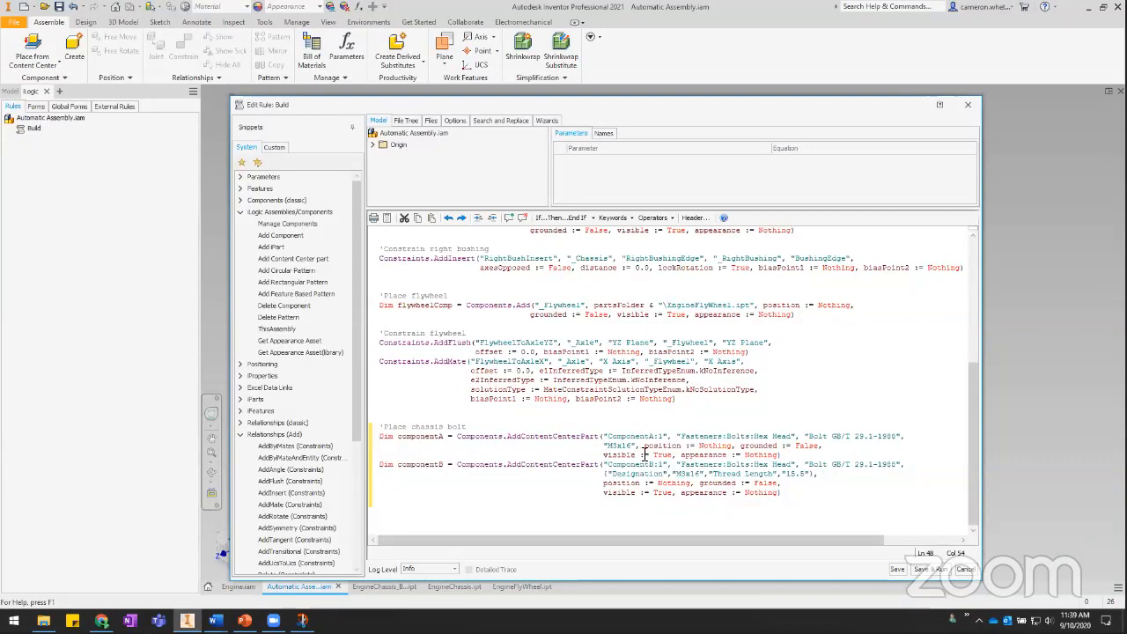
left_click_drag(607, 447, 632, 446)
left_click(606, 455)
left_click_drag(607, 447, 630, 446)
left_click(611, 449)
Examine how the componentB sample call defines its size through column name and value pairs, compared with componentA's single designation
left_click_drag(607, 467, 897, 465)
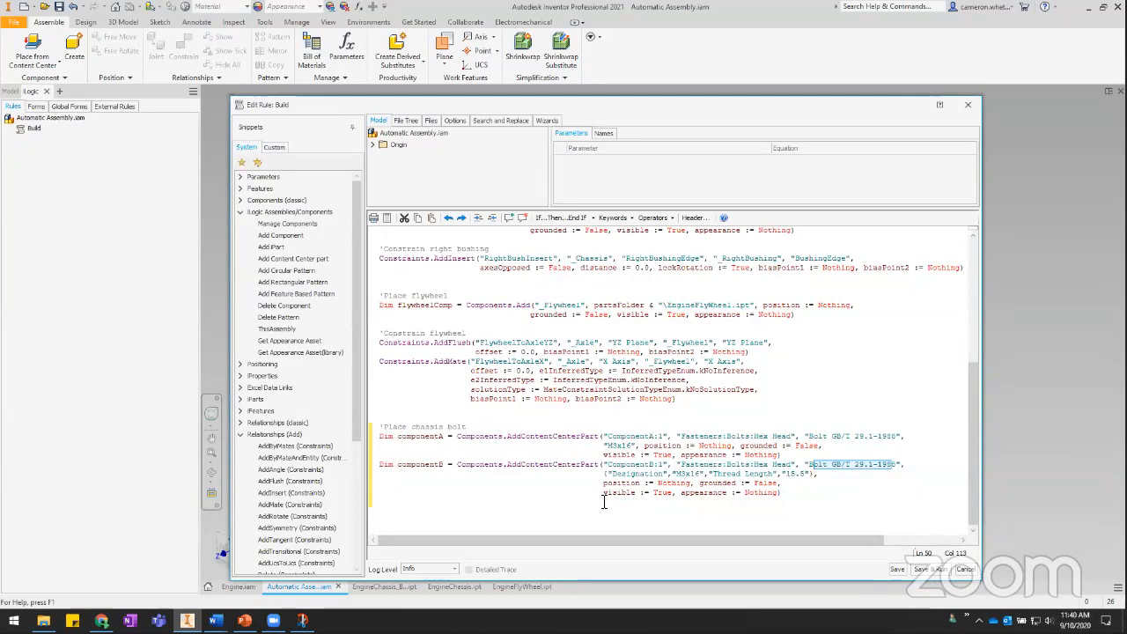
left_click_drag(603, 445, 816, 477)
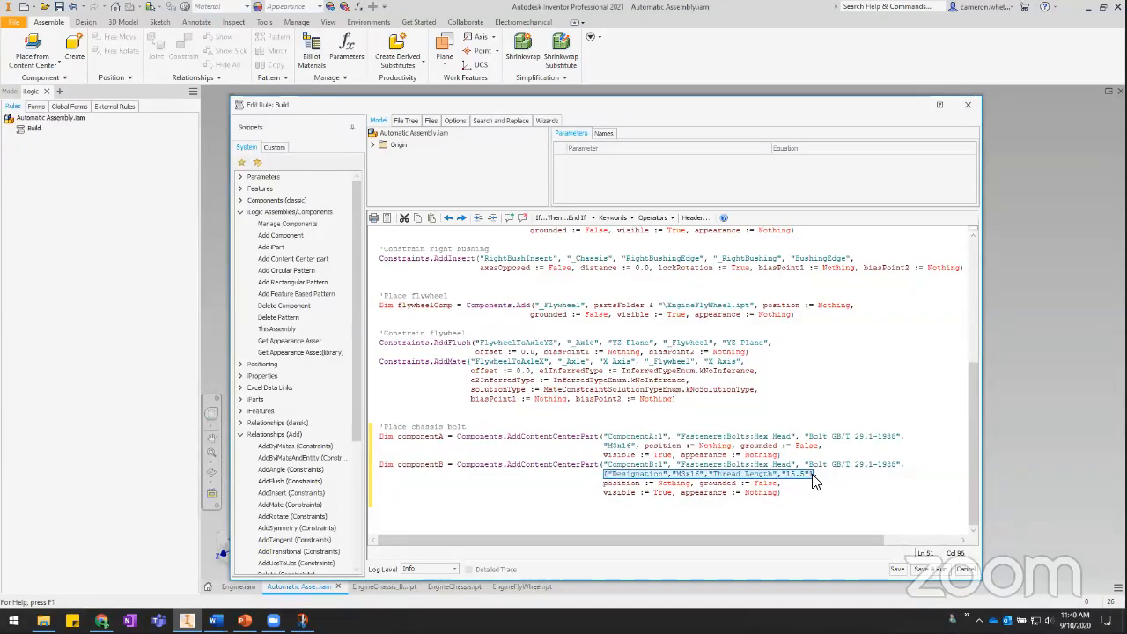
left_click(638, 477)
left_click_drag(608, 477, 669, 474)
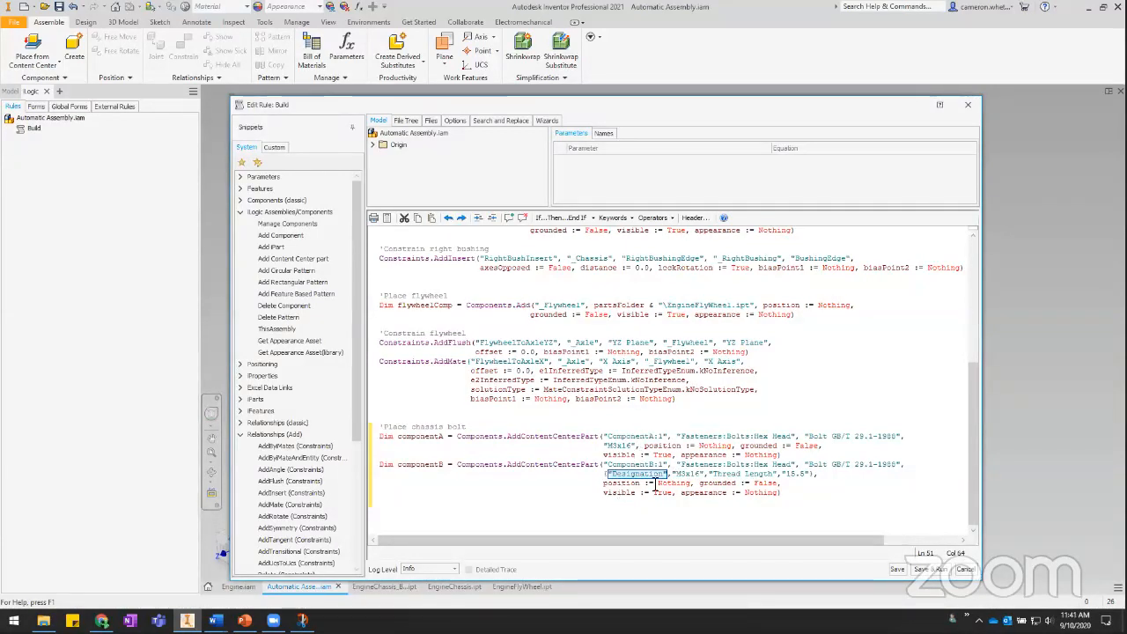
left_click_drag(674, 473, 810, 480)
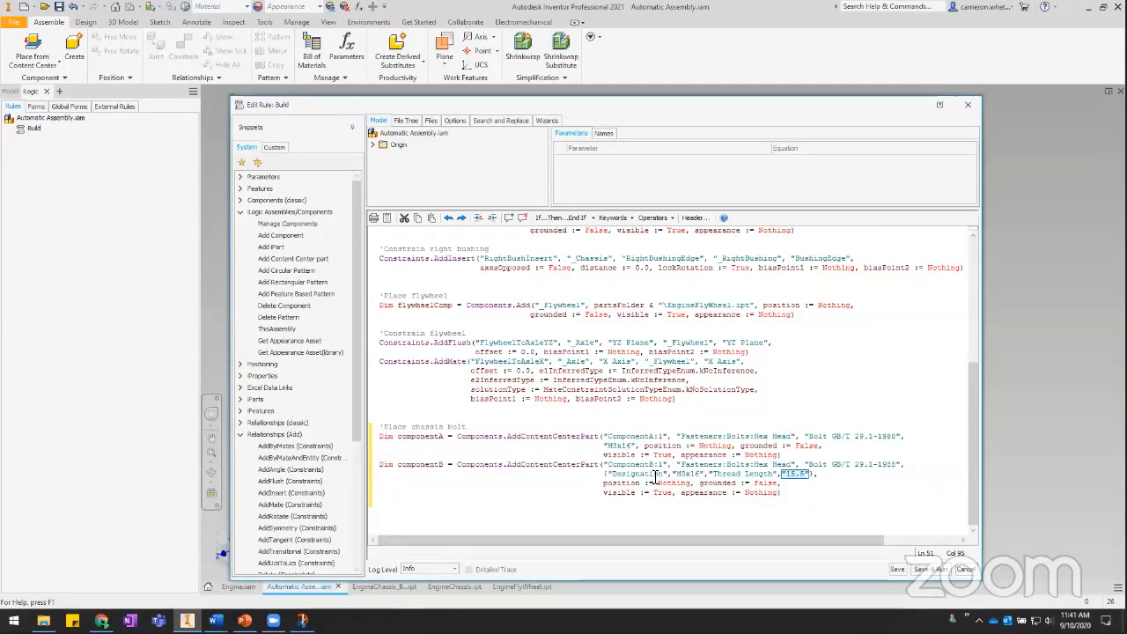
left_click(615, 474)
left_click(613, 475)
left_click_drag(604, 447, 639, 446)
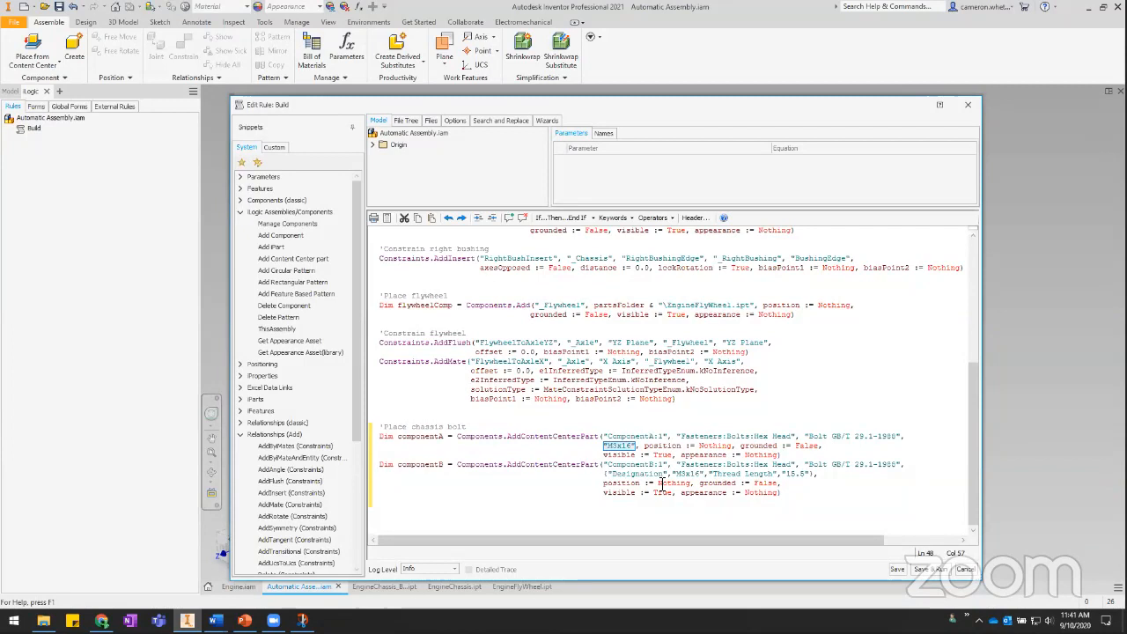
left_click_drag(607, 474, 704, 474)
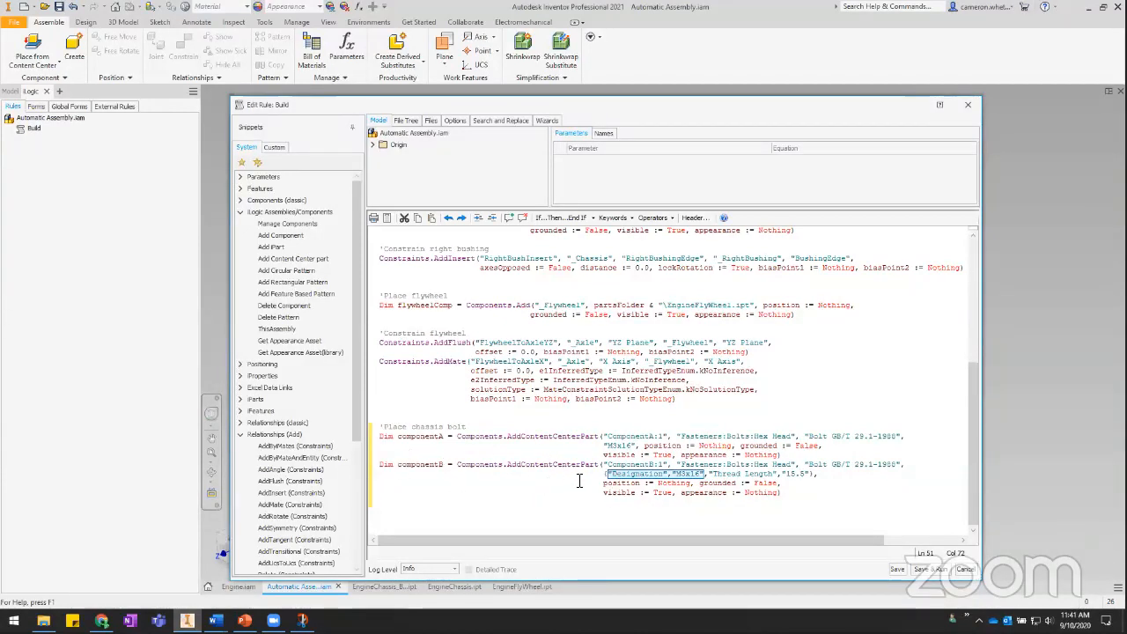
Delete the componentA sample call and name the remaining Content Center component _ChassisBolt1
left_click_drag(377, 435, 377, 459)
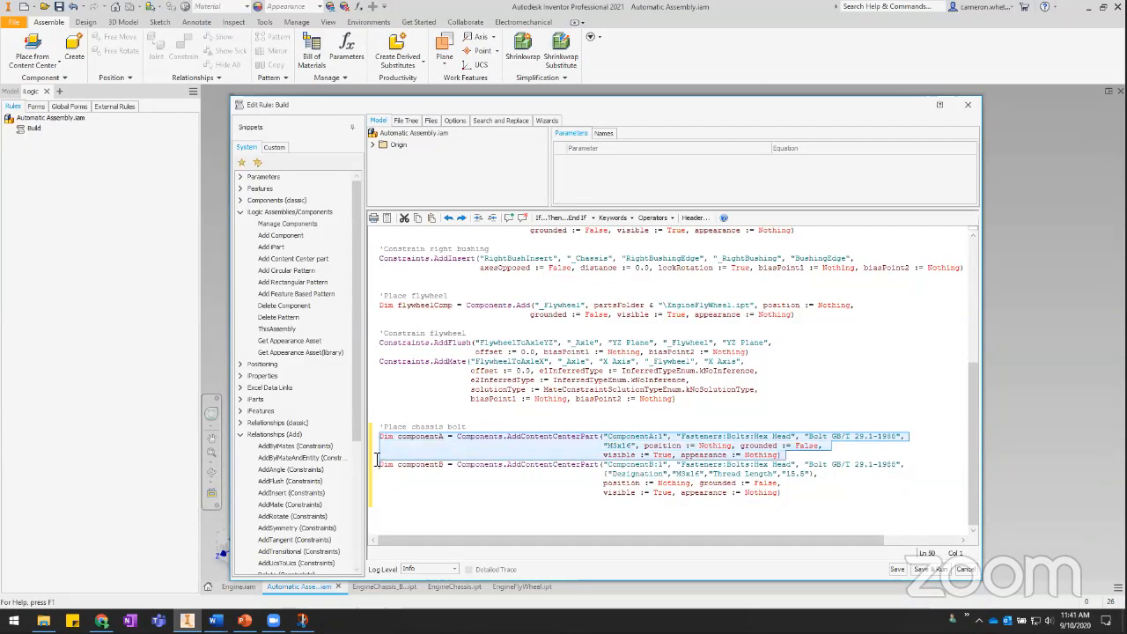
key("Delete")
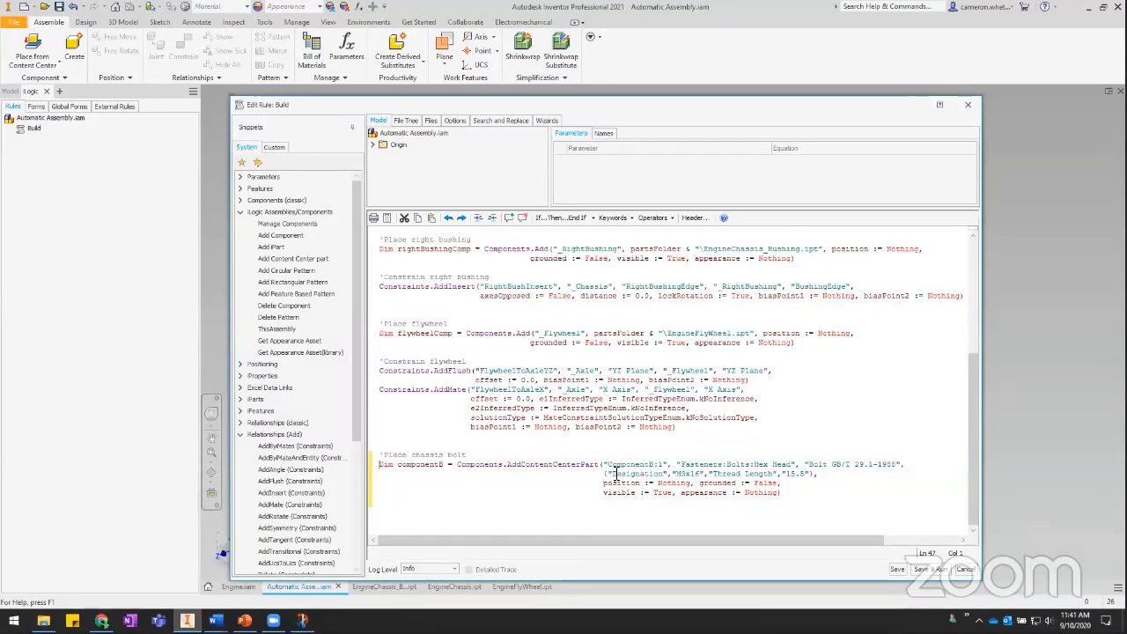
left_click_drag(608, 464, 667, 465)
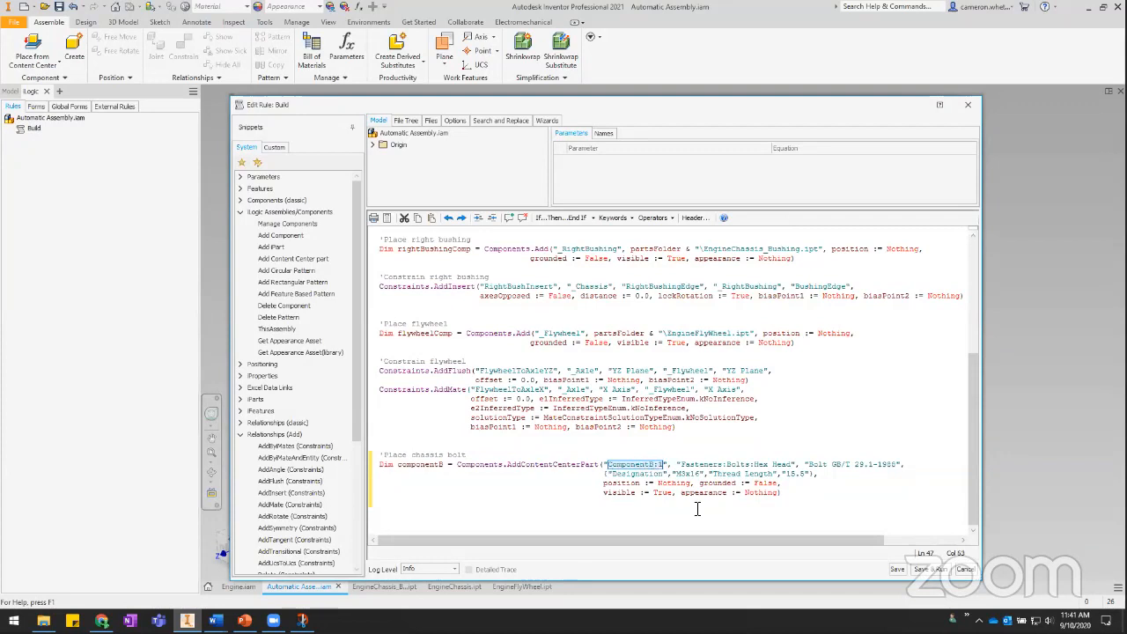
type("_")
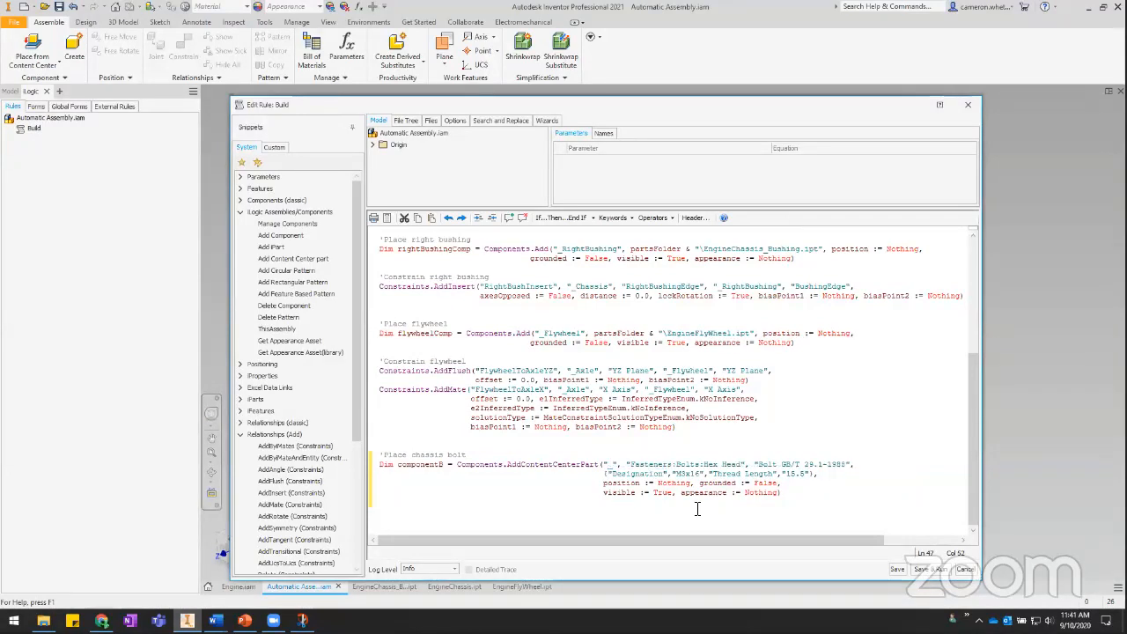
type("ChassisB")
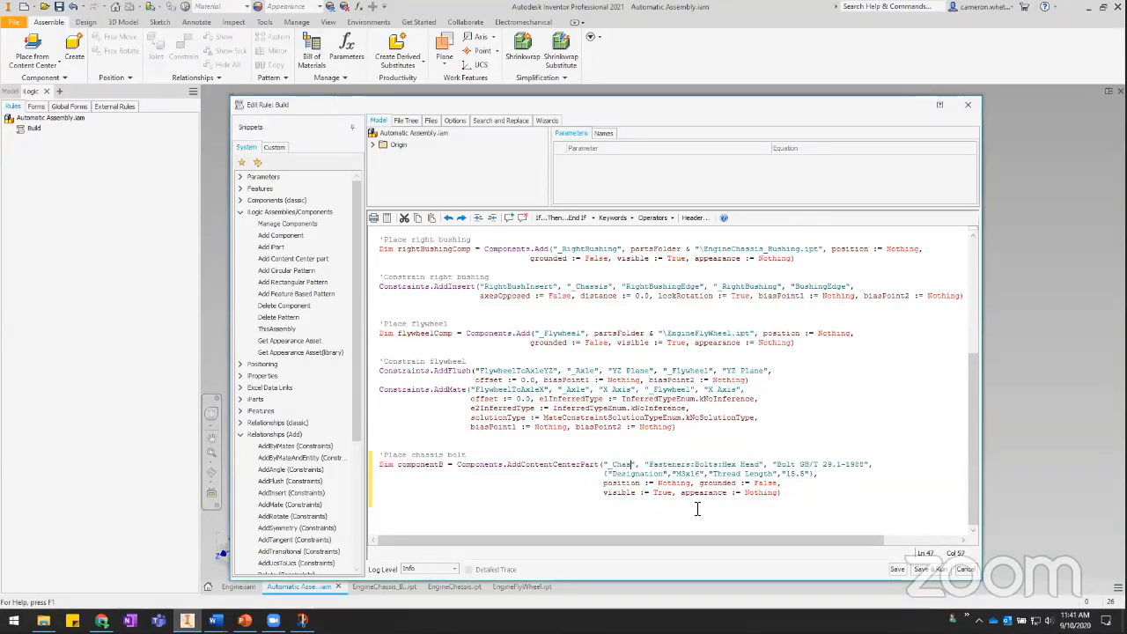
type("olt1")
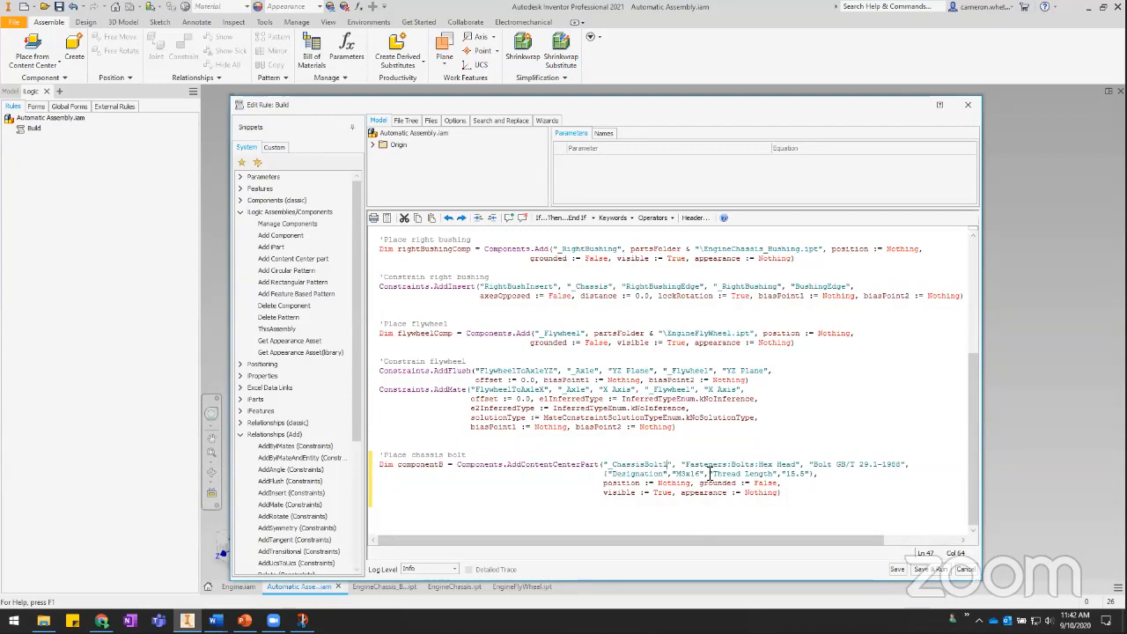
Set the chassis bolt's category to Fasteners:Bolts:Round Head and its family name to Cross Recessed Pan Head Machine Screw - Type I - Inch
left_click_drag(687, 464, 775, 465)
type("Round")
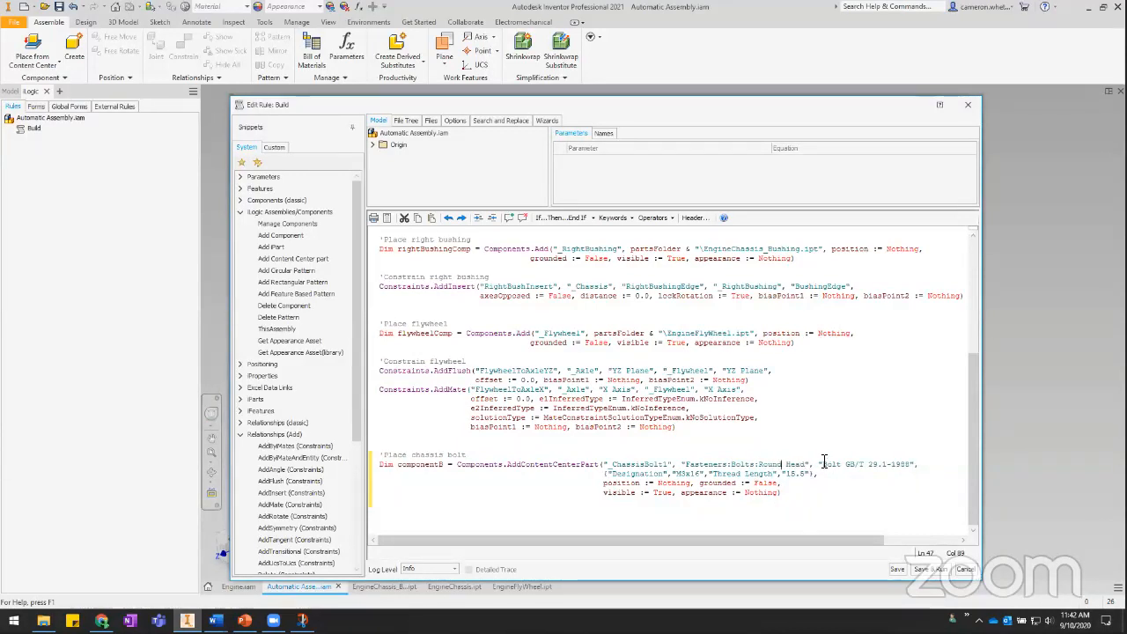
left_click_drag(823, 464, 910, 465)
type("Cross Recessed Pan Head Ma")
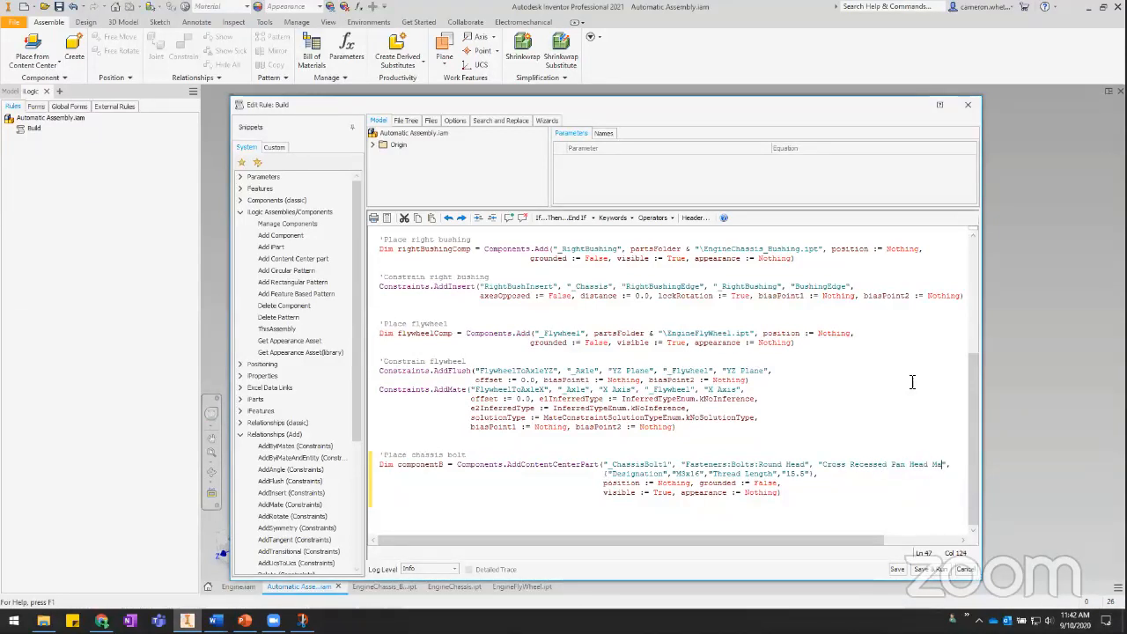
type("chine Screw")
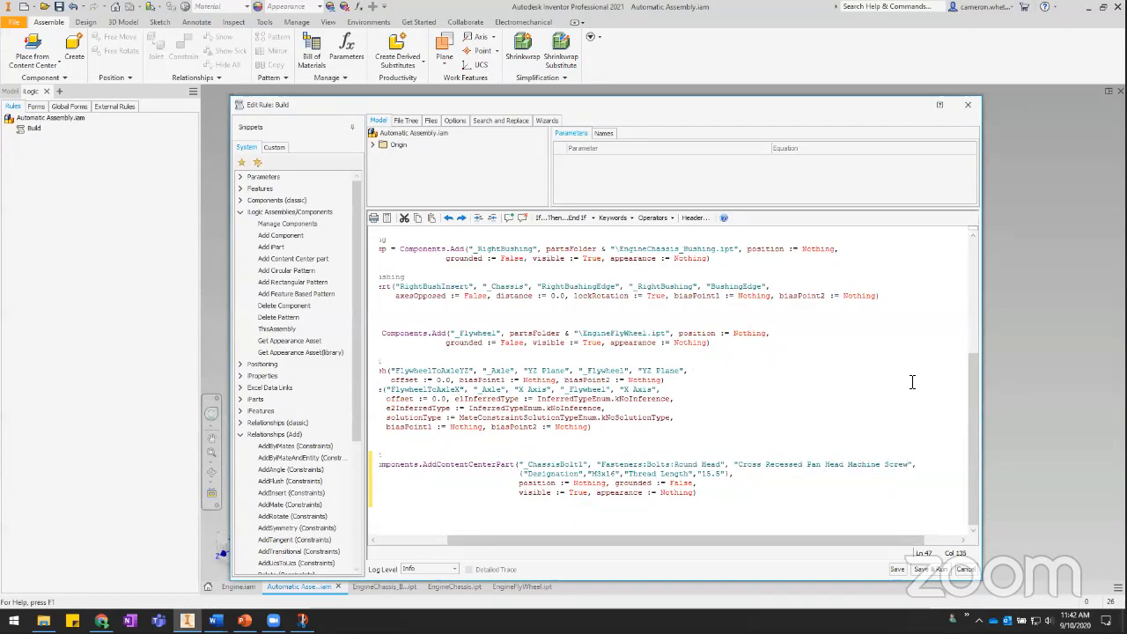
type(" - Type")
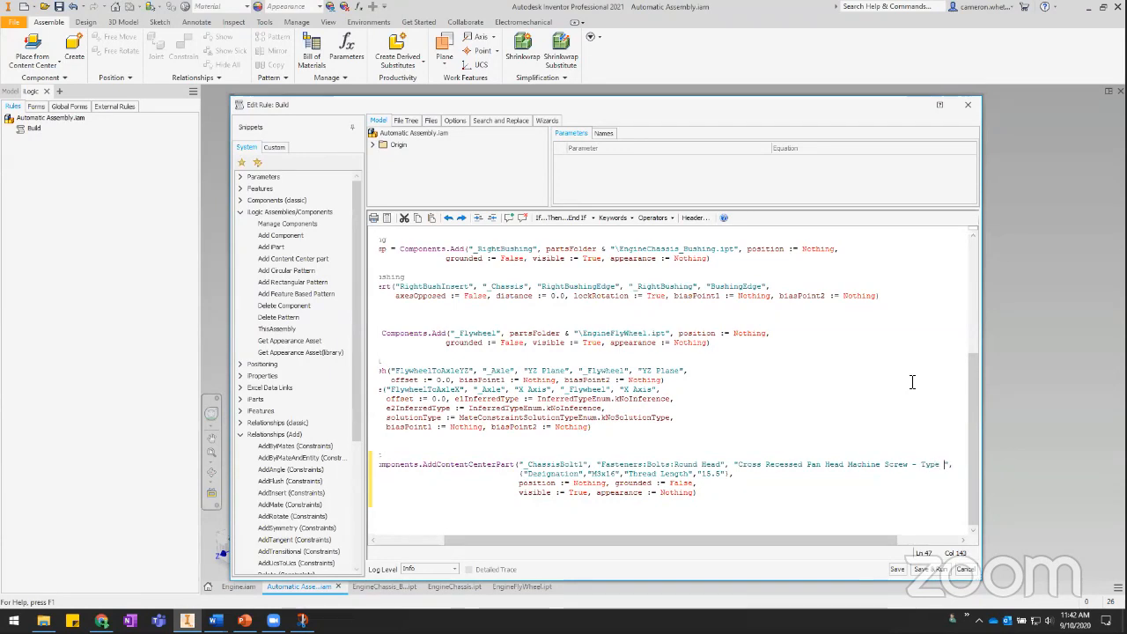
type(" I")
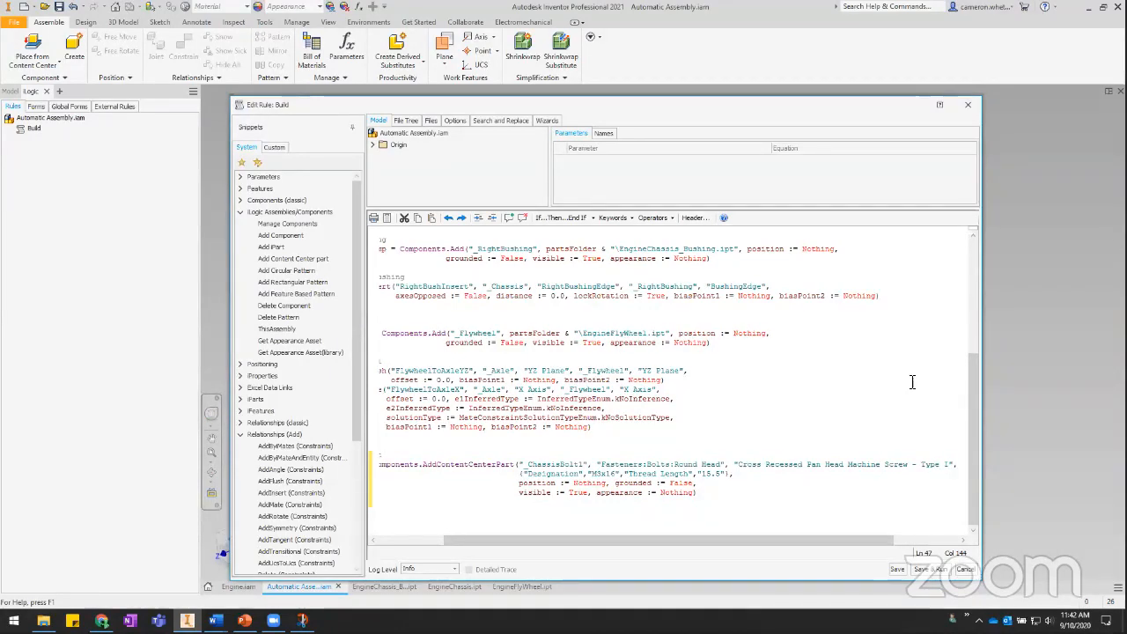
type(" - Inch")
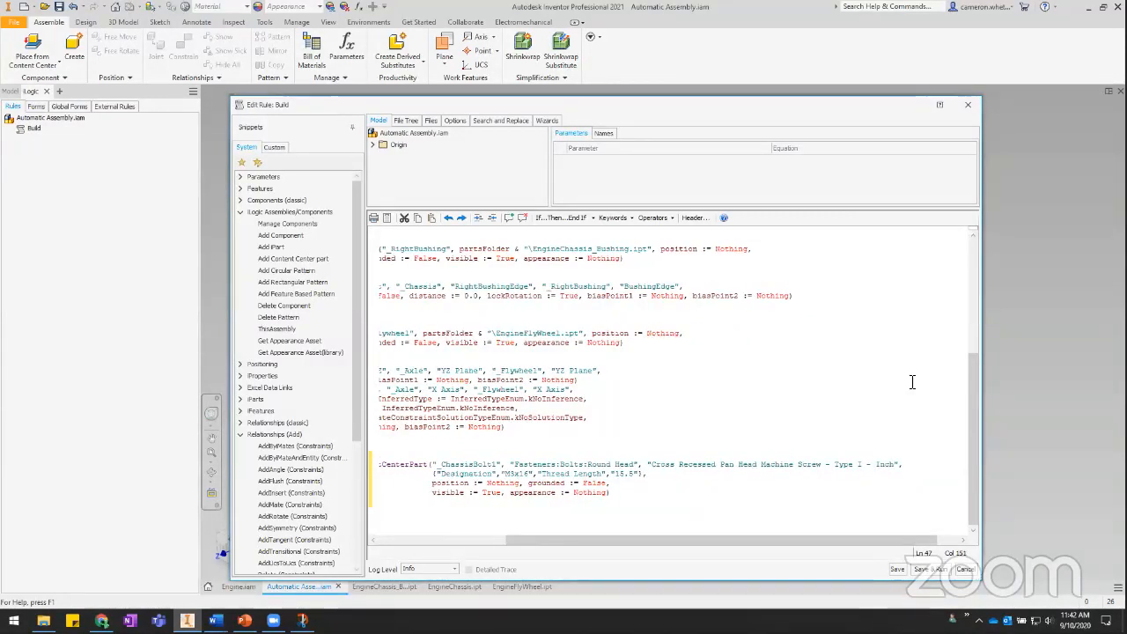
Move the family name argument onto its own line, aligned with the argument lines beneath it
left_click_drag(745, 540, 629, 540)
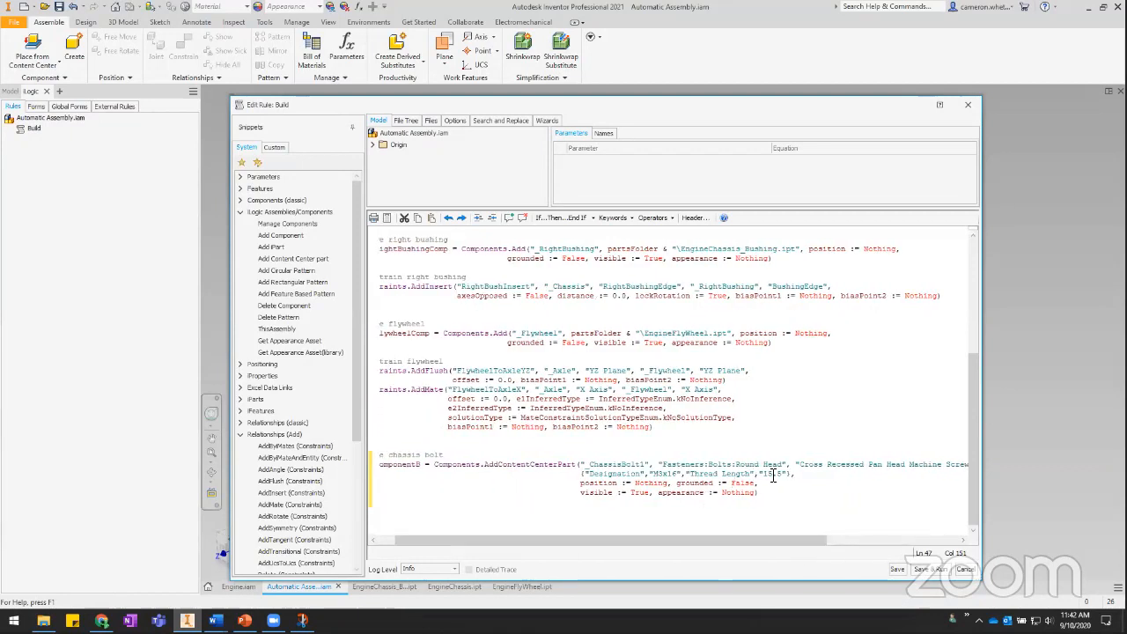
left_click(797, 464)
key("Return")
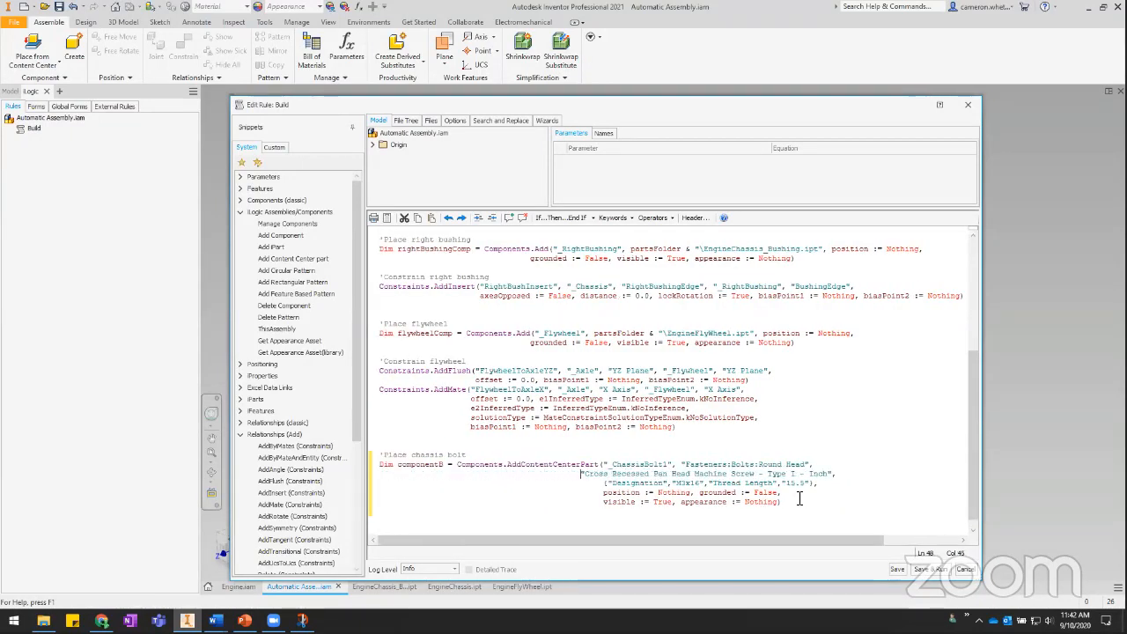
key("End")
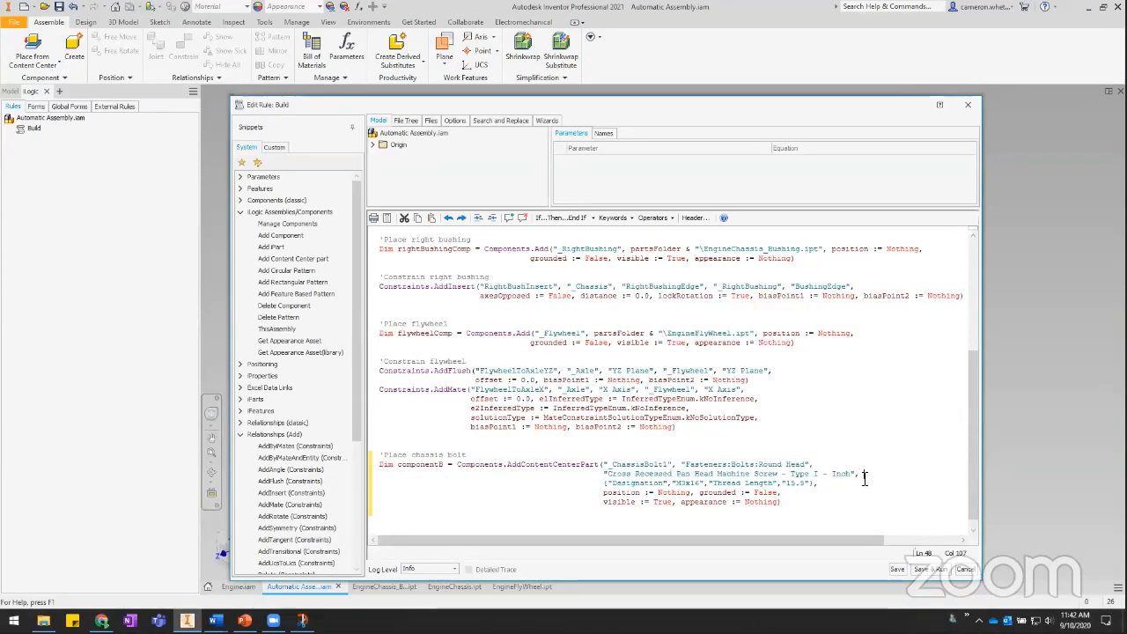
scroll(683, 494, "down", 1)
Compare the Designation column name in the code with the thread and length options in the screw dialog capture in Snip & Sketch
left_click(670, 475)
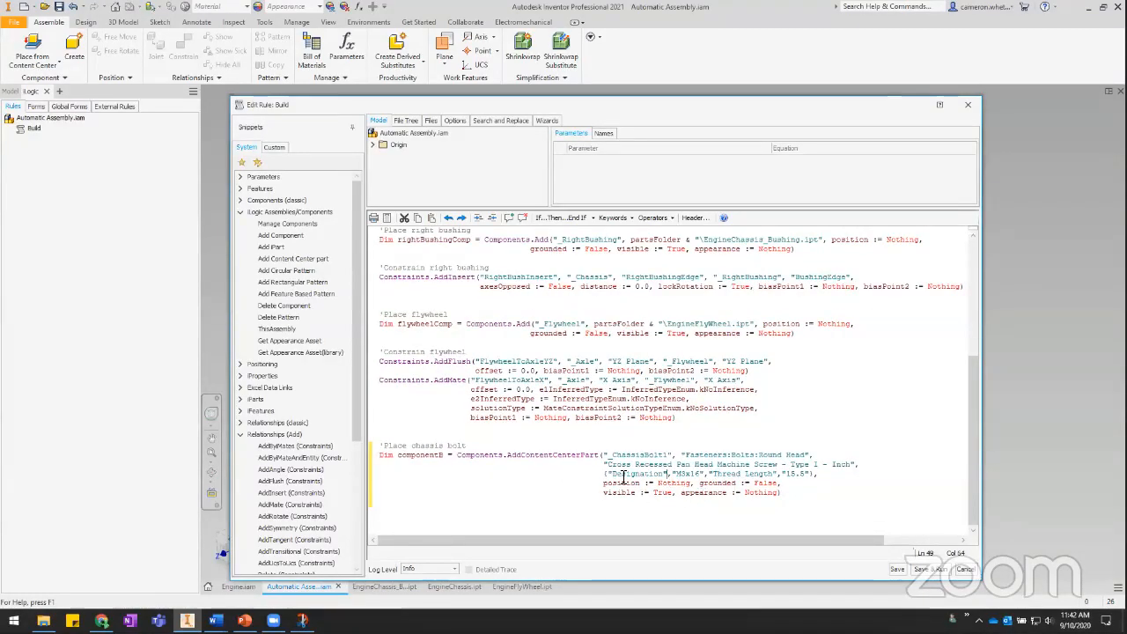
left_click_drag(607, 473, 667, 475)
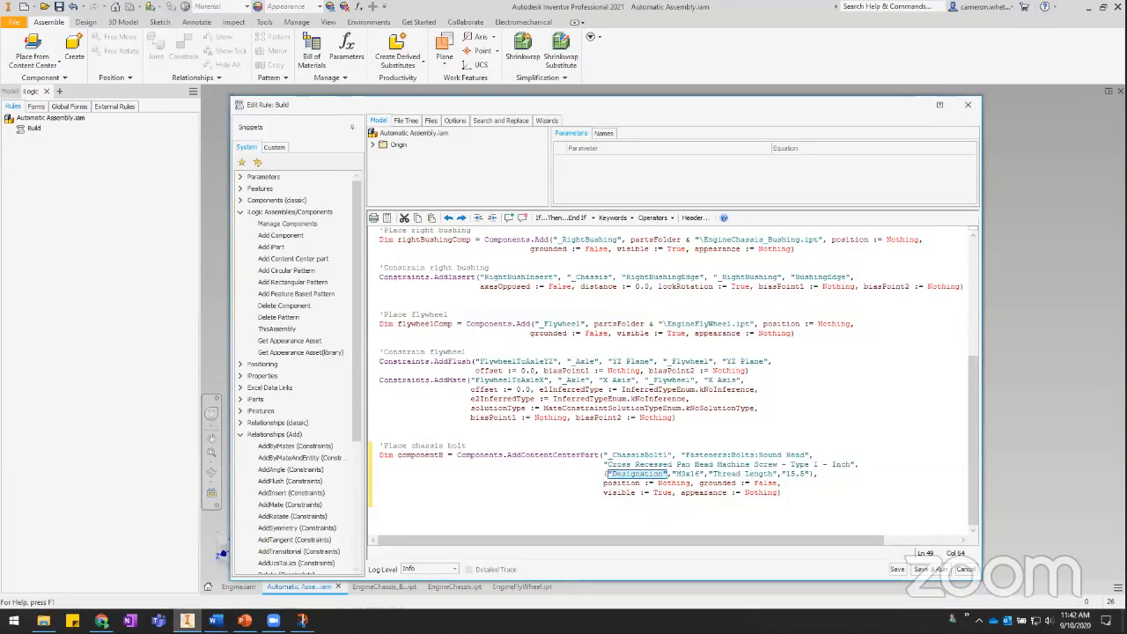
key("alt+Tab")
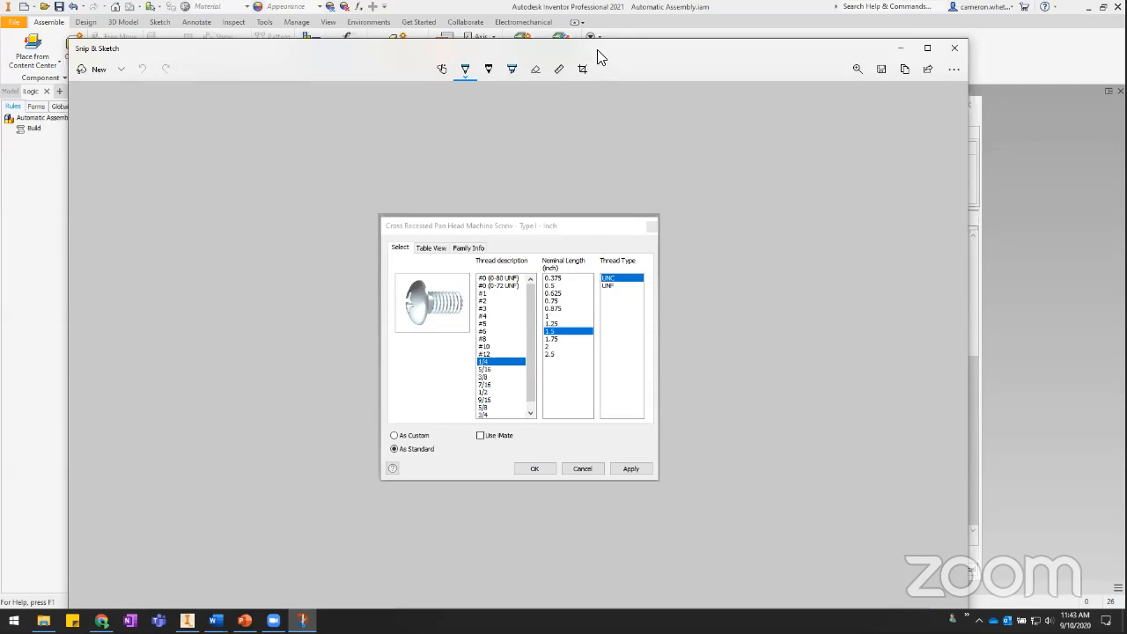
left_click_drag(598, 51, 0, 264)
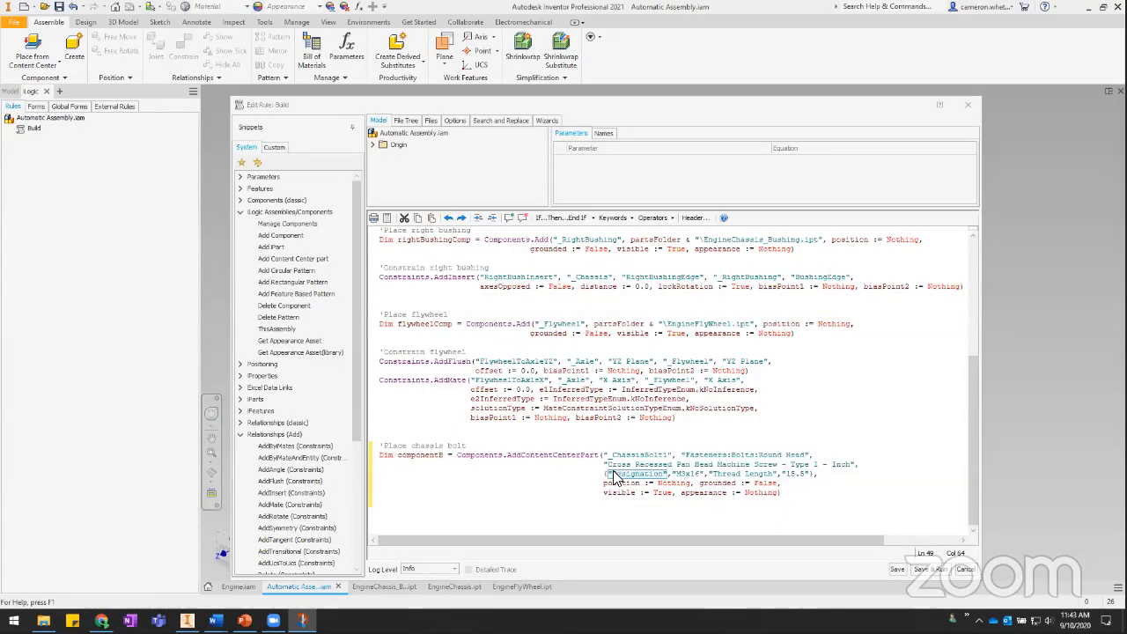
key("alt+Tab")
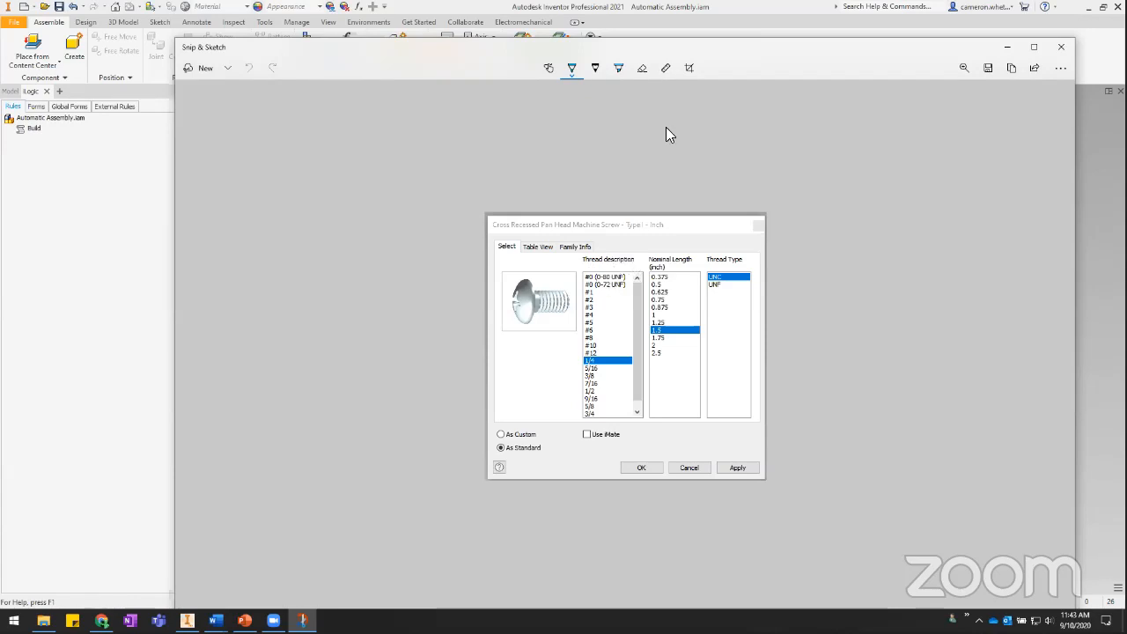
left_click(205, 68)
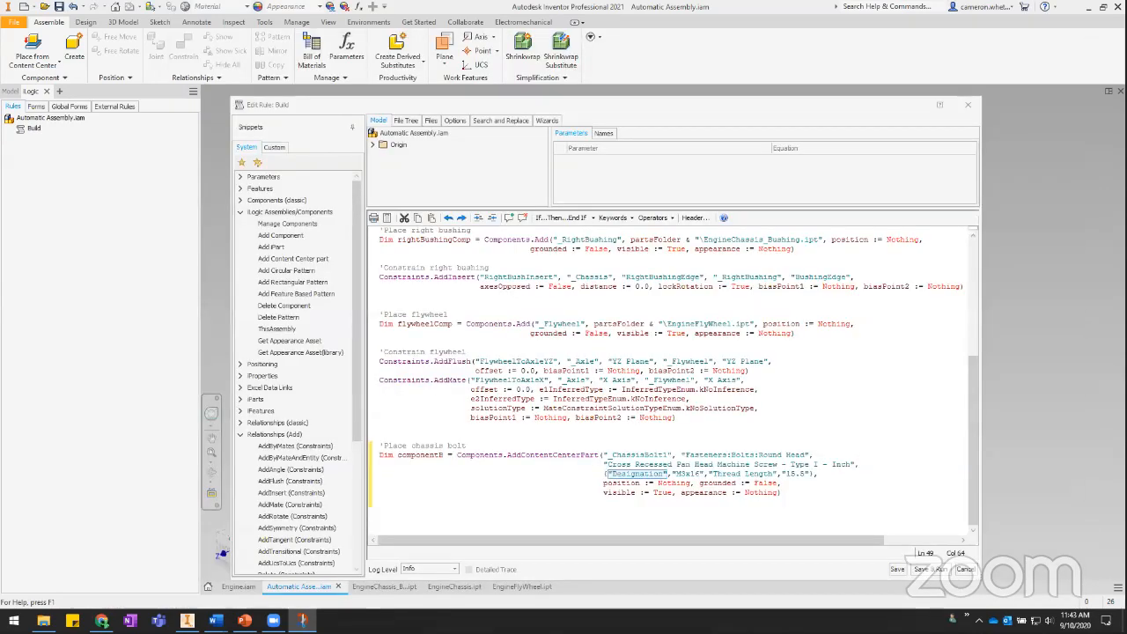
left_click(302, 620)
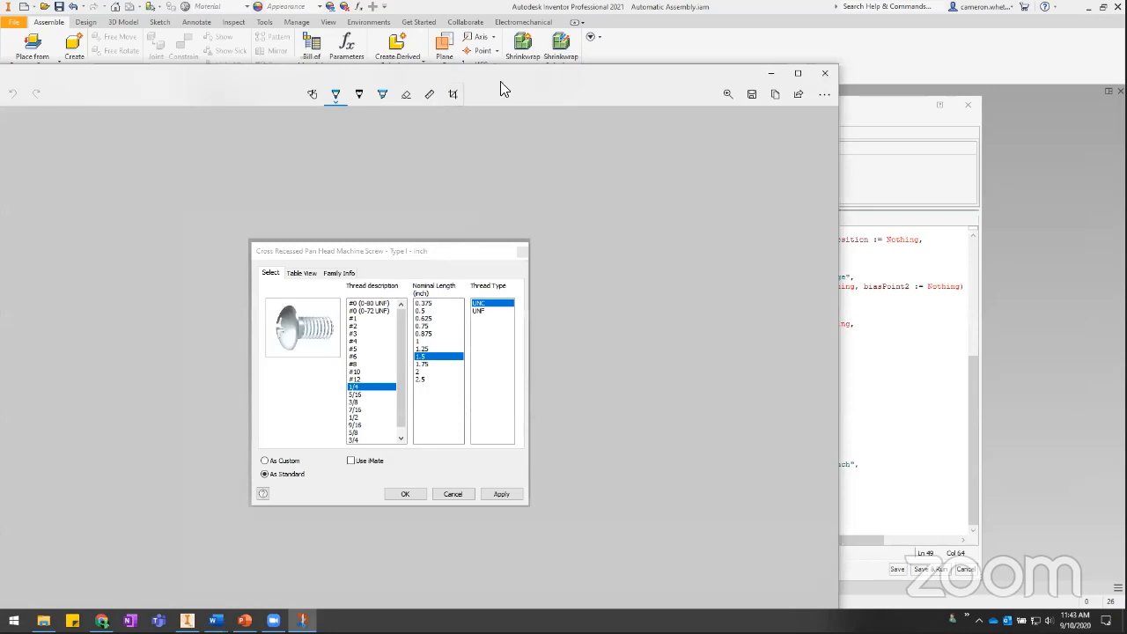
key("alt+Tab")
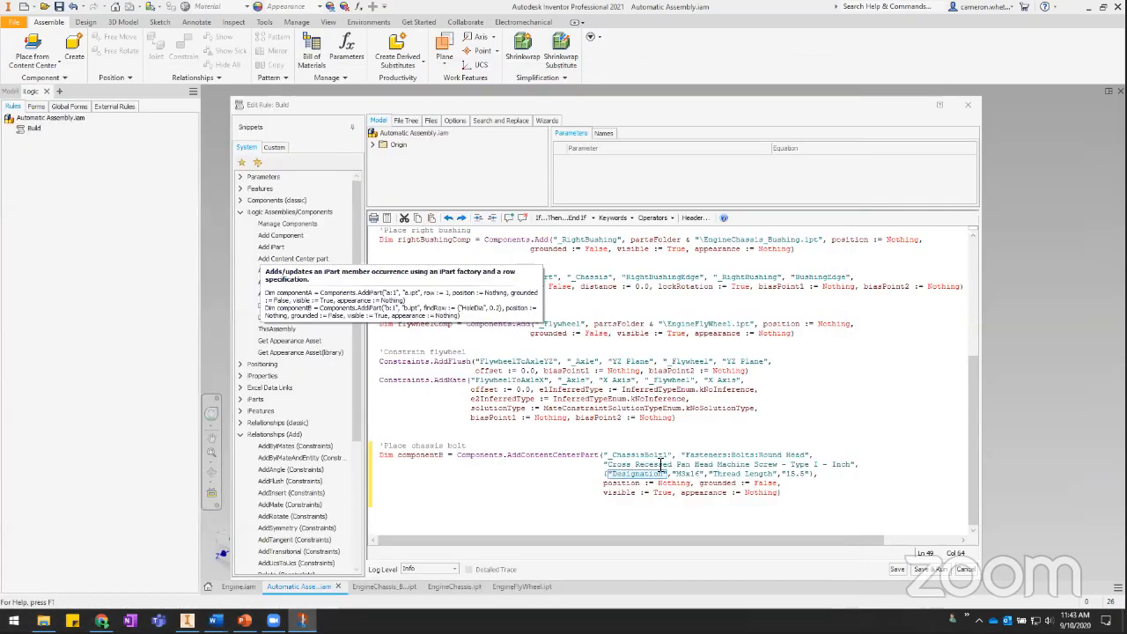
Close the Build rule with its edits kept and examine the table columns of the Type I inch cross recessed pan head screw in Content Center
left_click(747, 502)
left_click(967, 569)
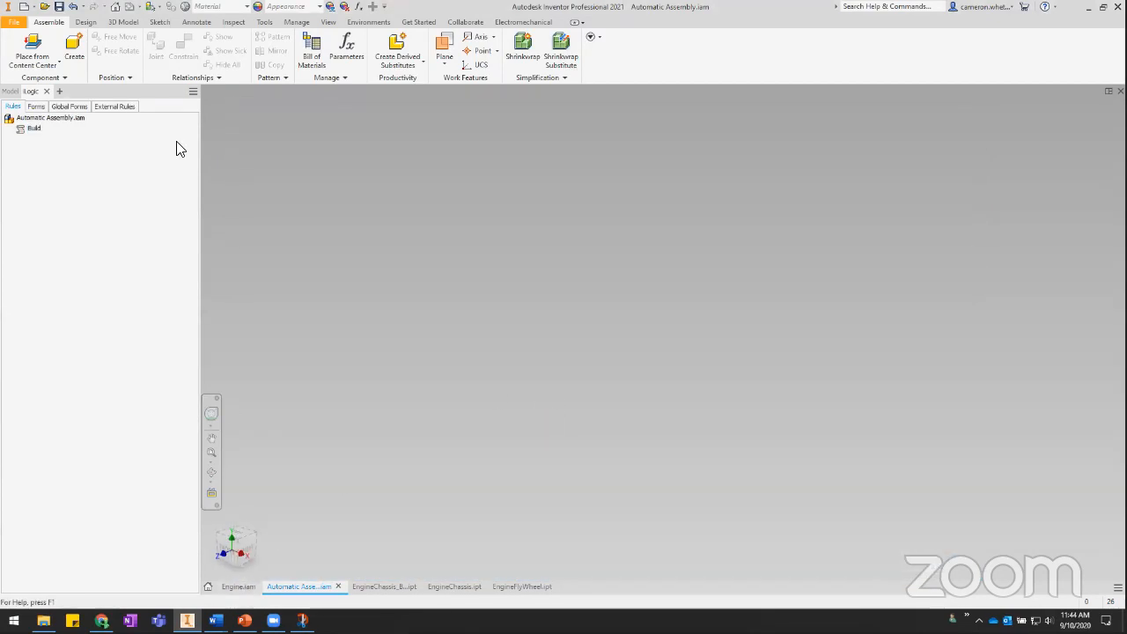
left_click(42, 49)
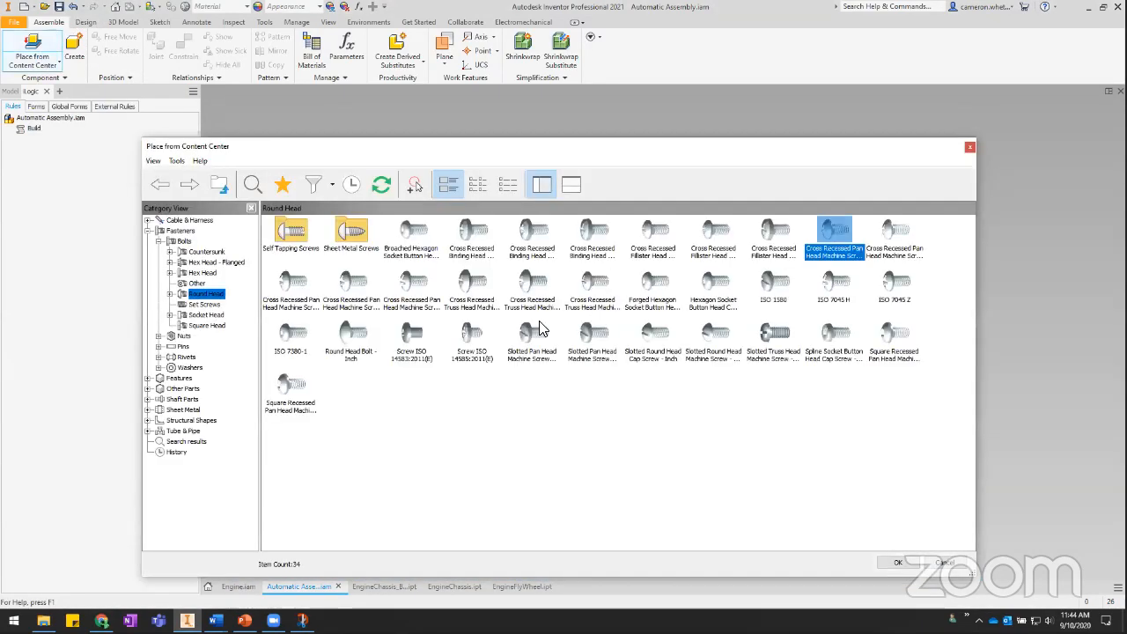
double_click(828, 242)
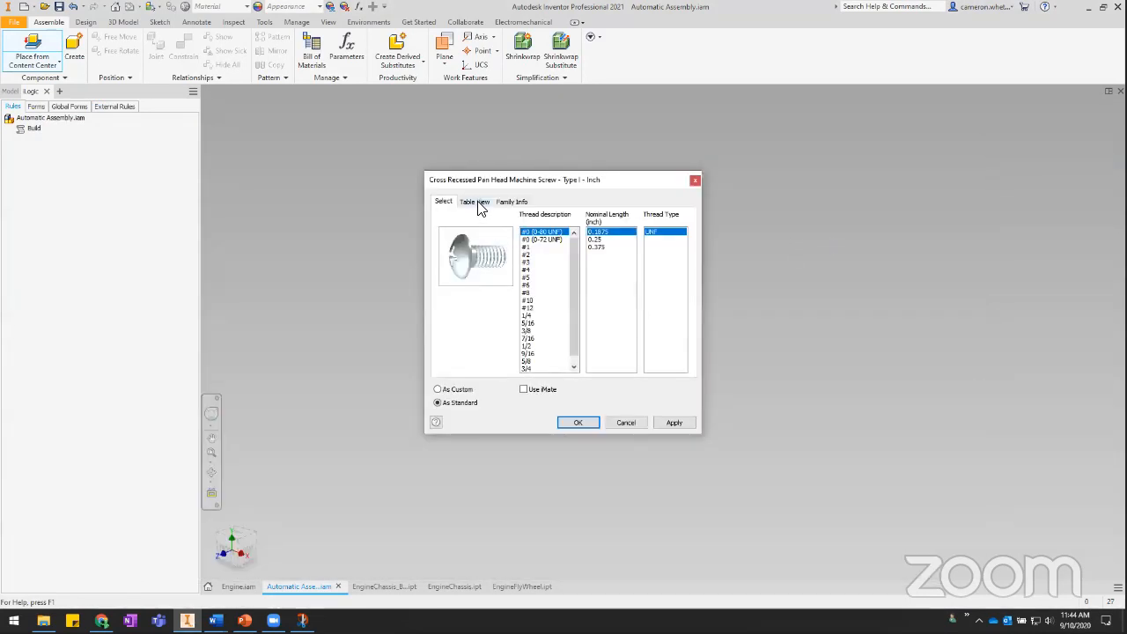
left_click(478, 205)
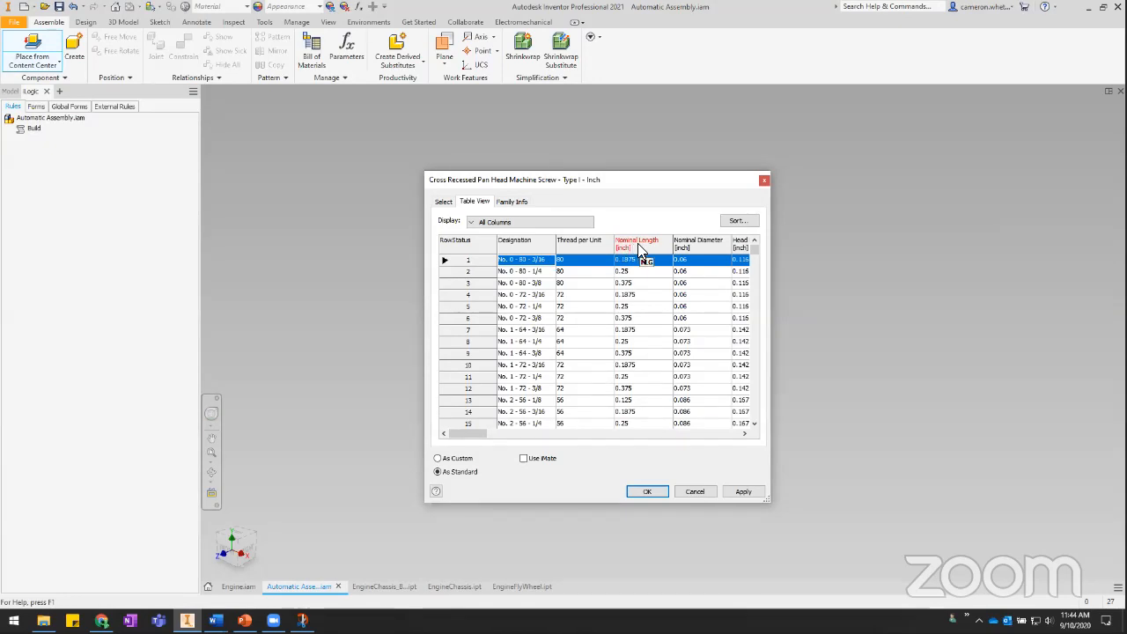
left_click_drag(463, 433, 713, 418)
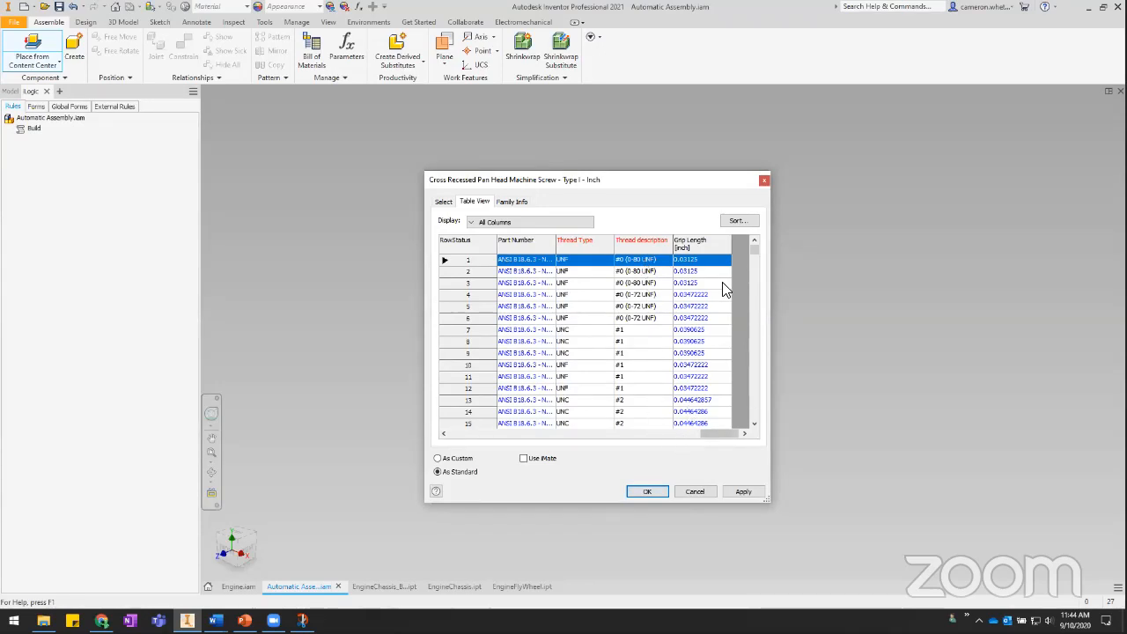
mouse_move(753, 249)
left_mouse_down()
mouse_move(757, 274)
mouse_move(754, 249)
left_mouse_up()
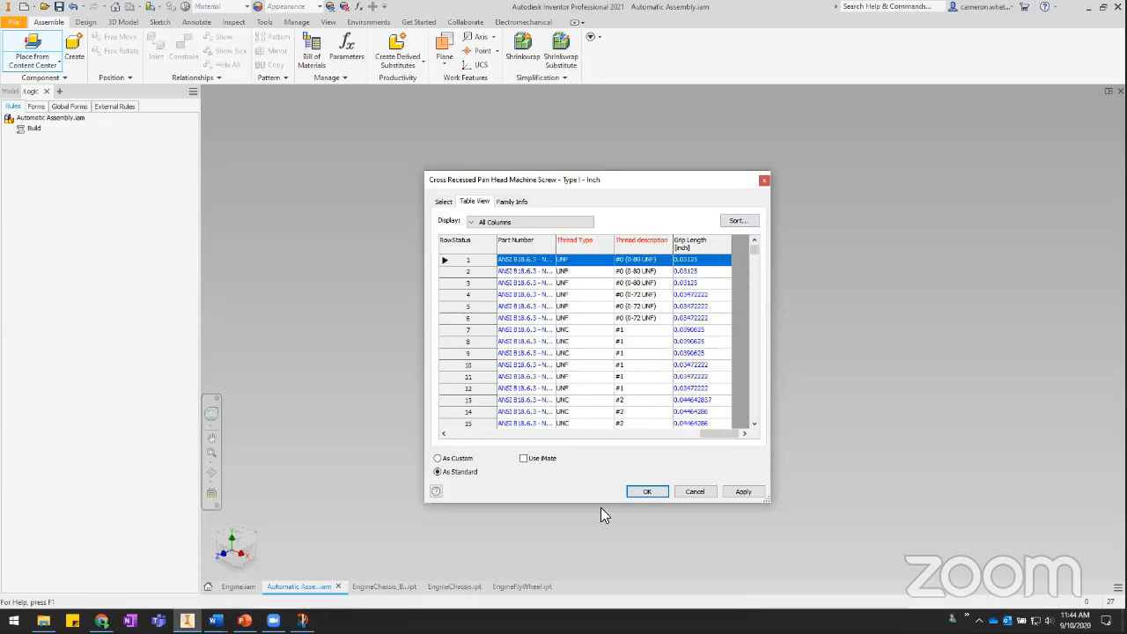
left_click(711, 491)
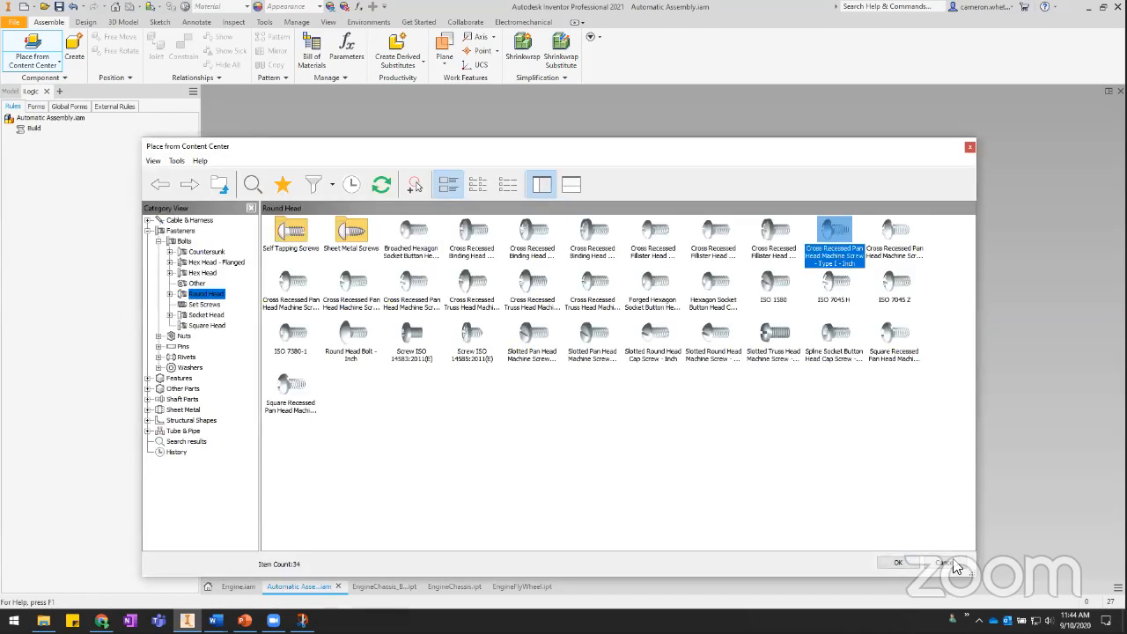
left_click(943, 563)
Reopen the Build rule and replace the bolt's Designation pair with column SIZE_SEL and value 1/4
double_click(22, 129)
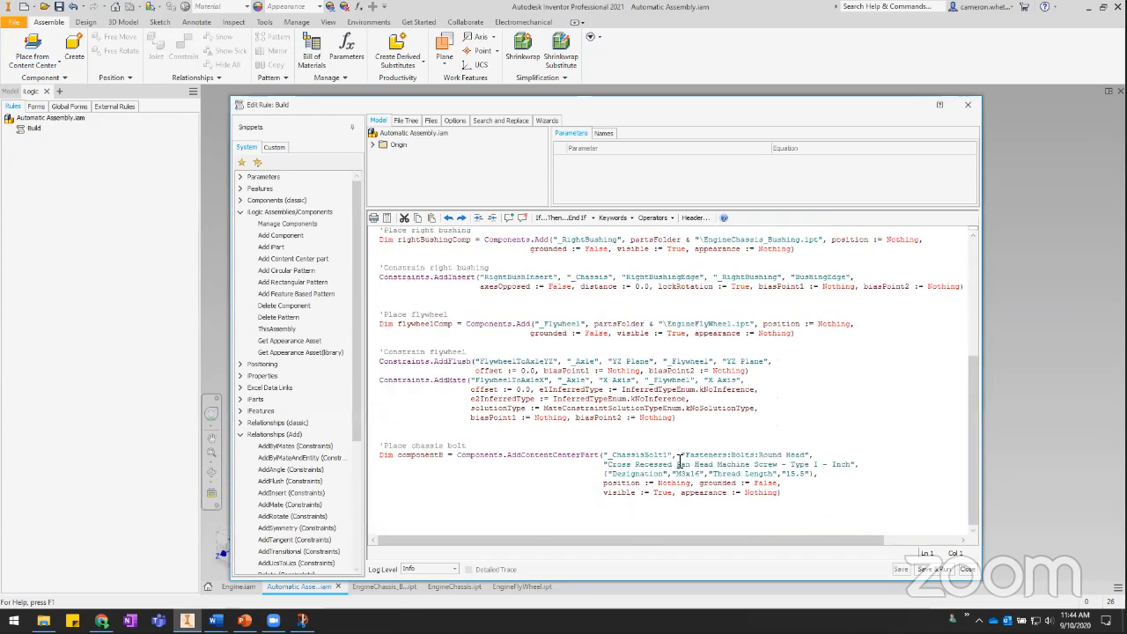
double_click(621, 477)
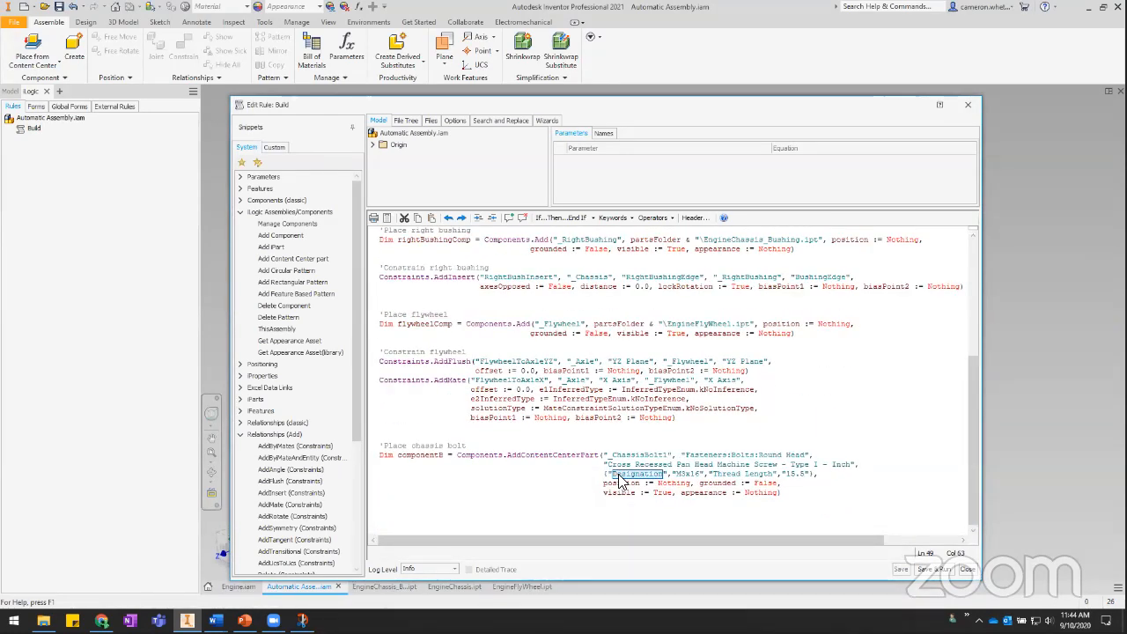
type("SiZE_SEL")
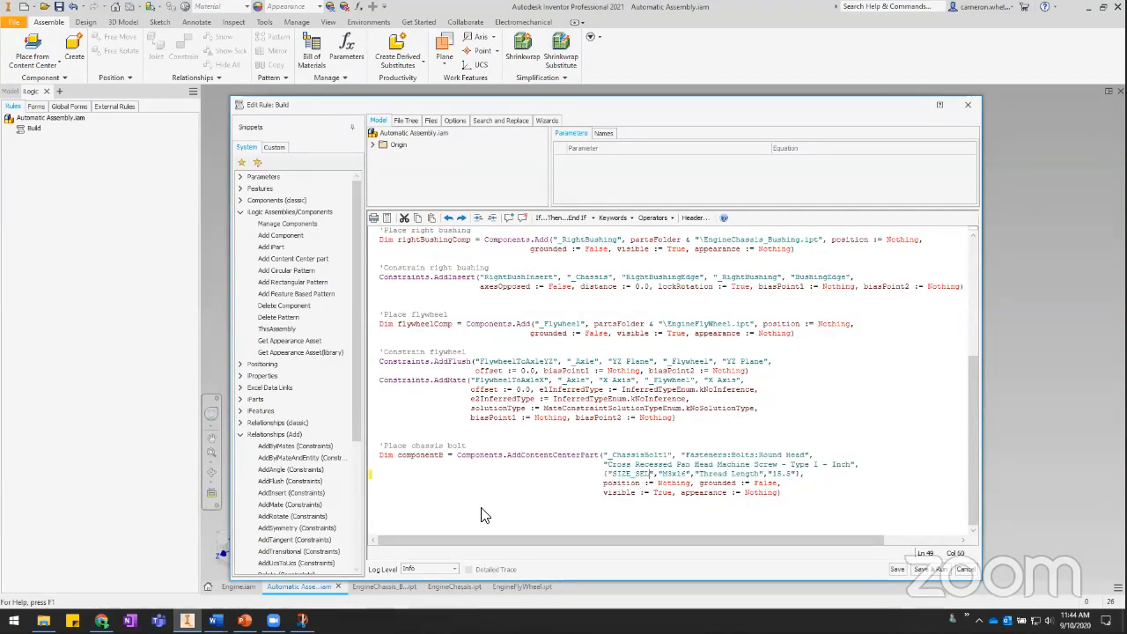
key("alt+Tab")
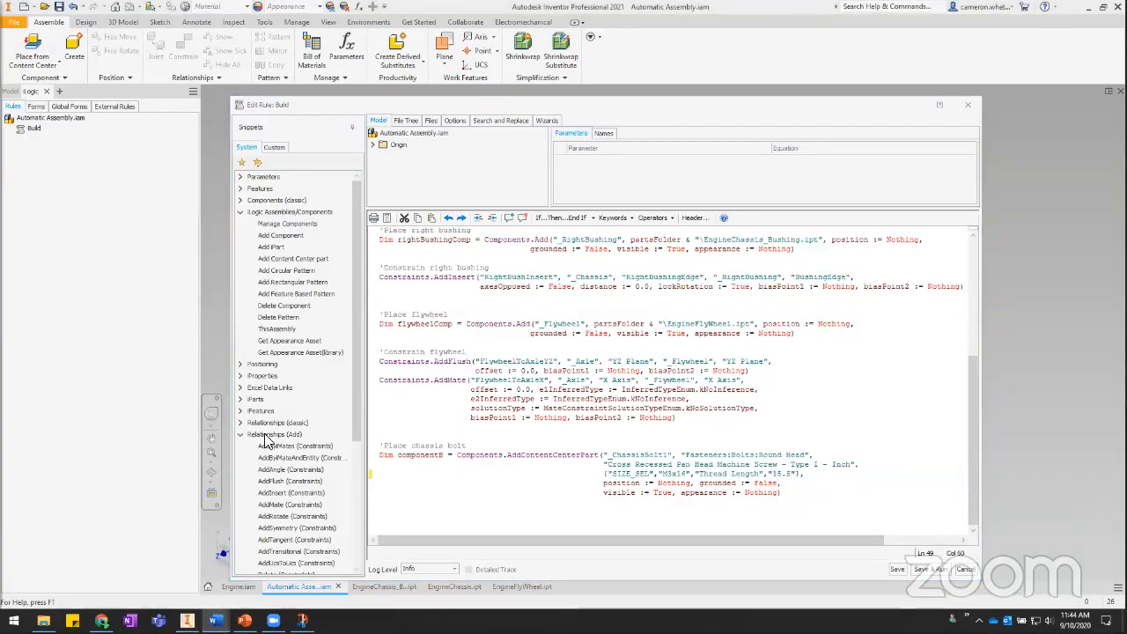
left_click(670, 476)
left_click_drag(662, 474, 689, 474)
type("1/")
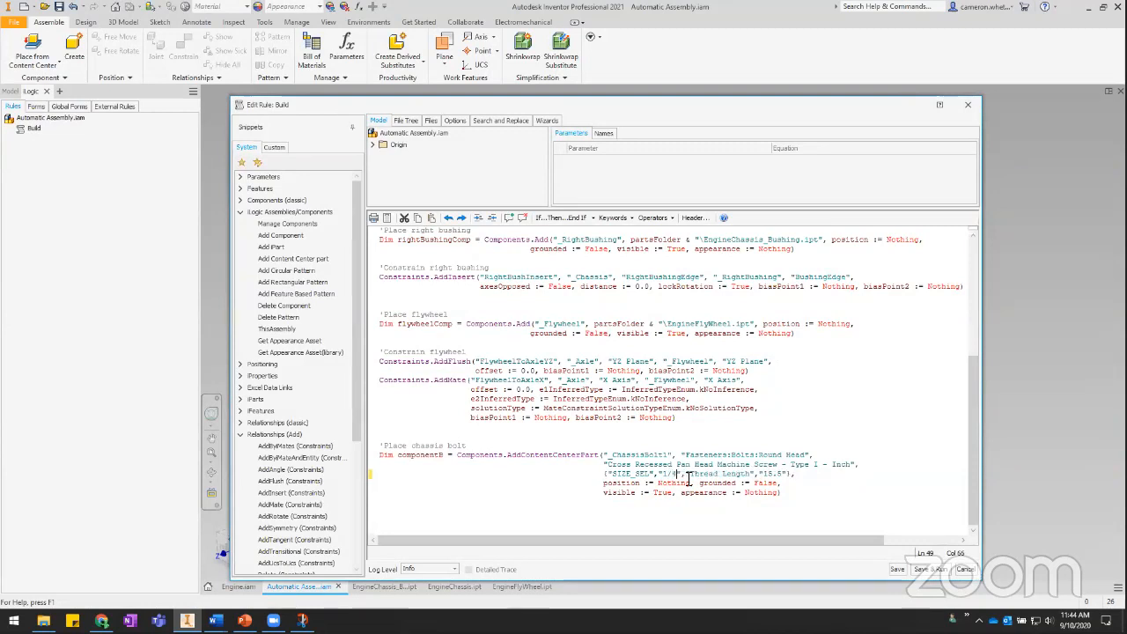
type("4")
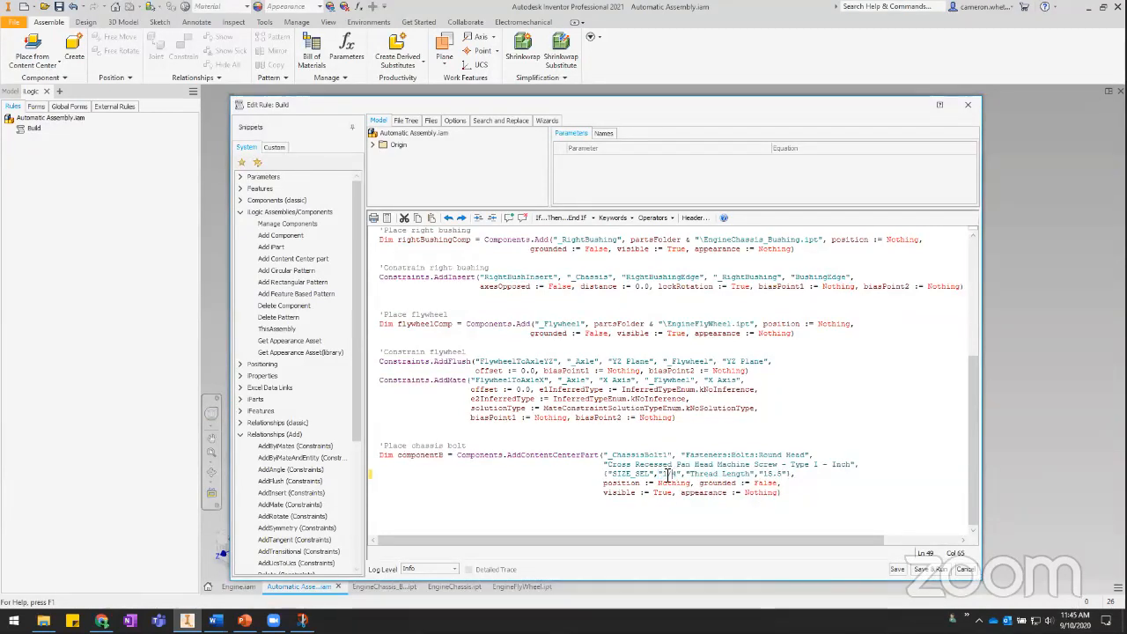
left_click_drag(677, 475, 670, 475)
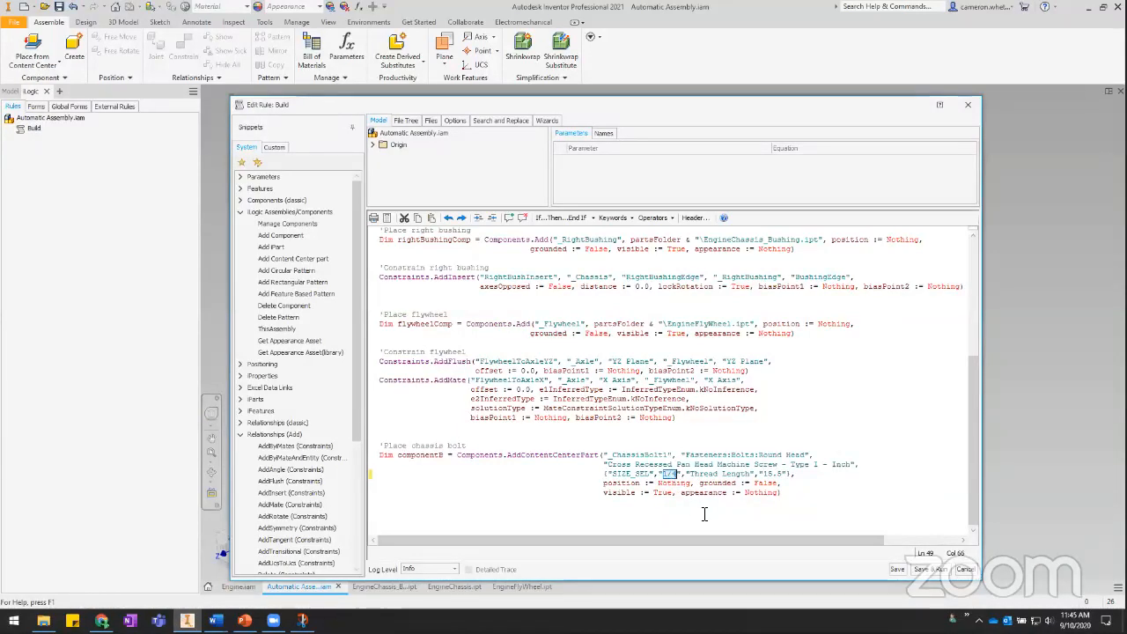
Replace the bolt's Thread Length pair with column NLG and value 1.5
left_click_drag(689, 473, 755, 474)
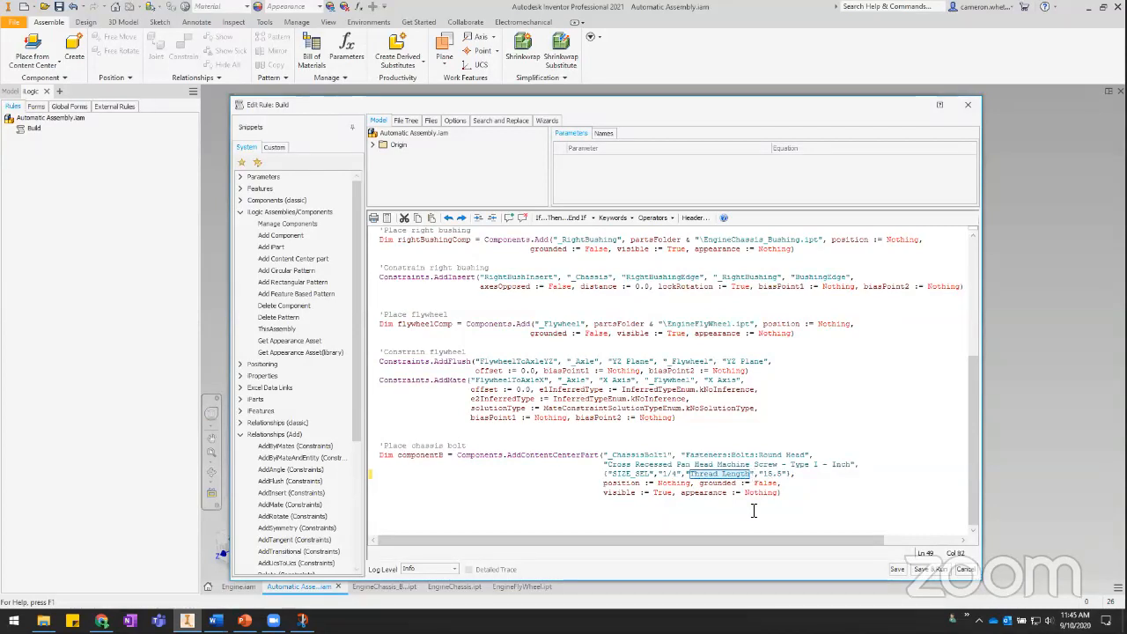
type("NLG")
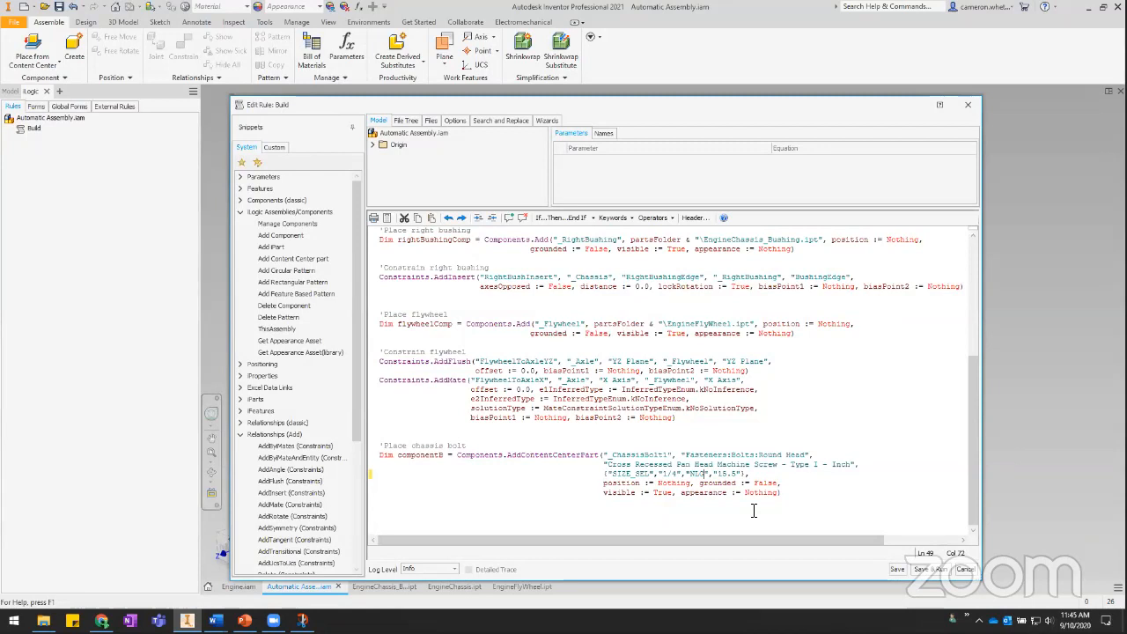
left_click_drag(721, 473, 737, 475)
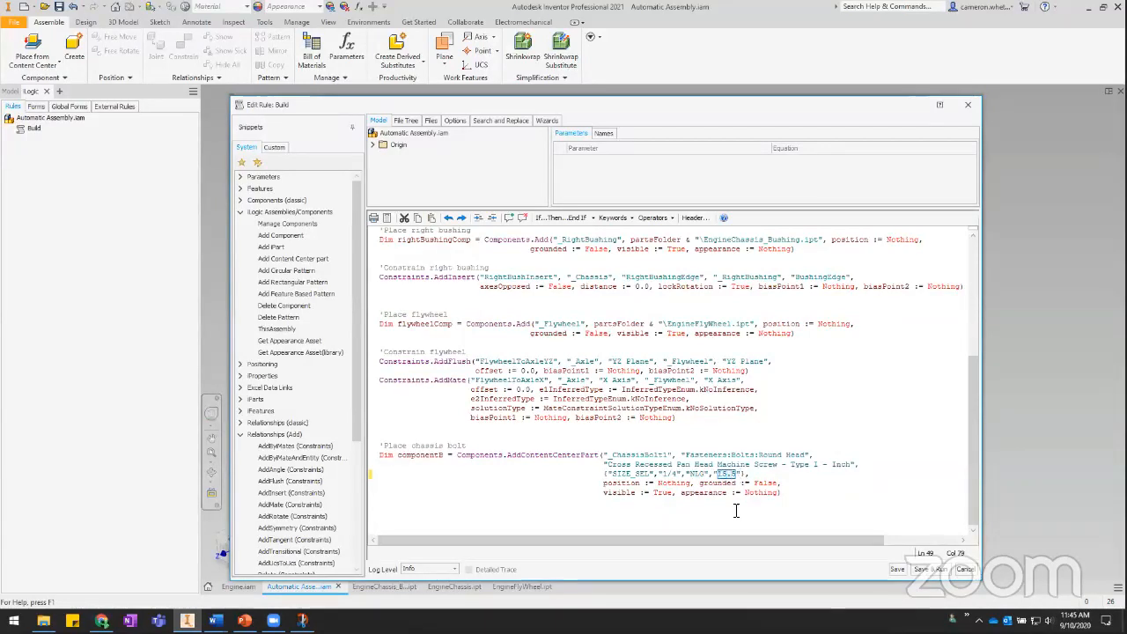
type("1.5")
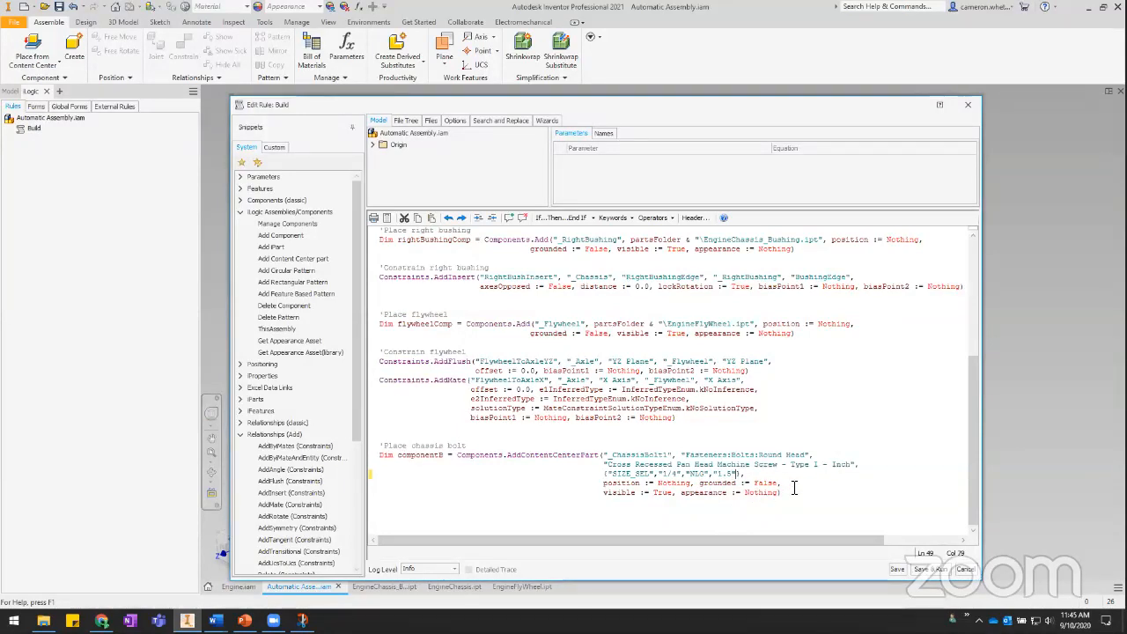
Add the column TS with value UNC to the chassis bolt's size arguments, and save and close the Build rule
type("\"TS\", ")
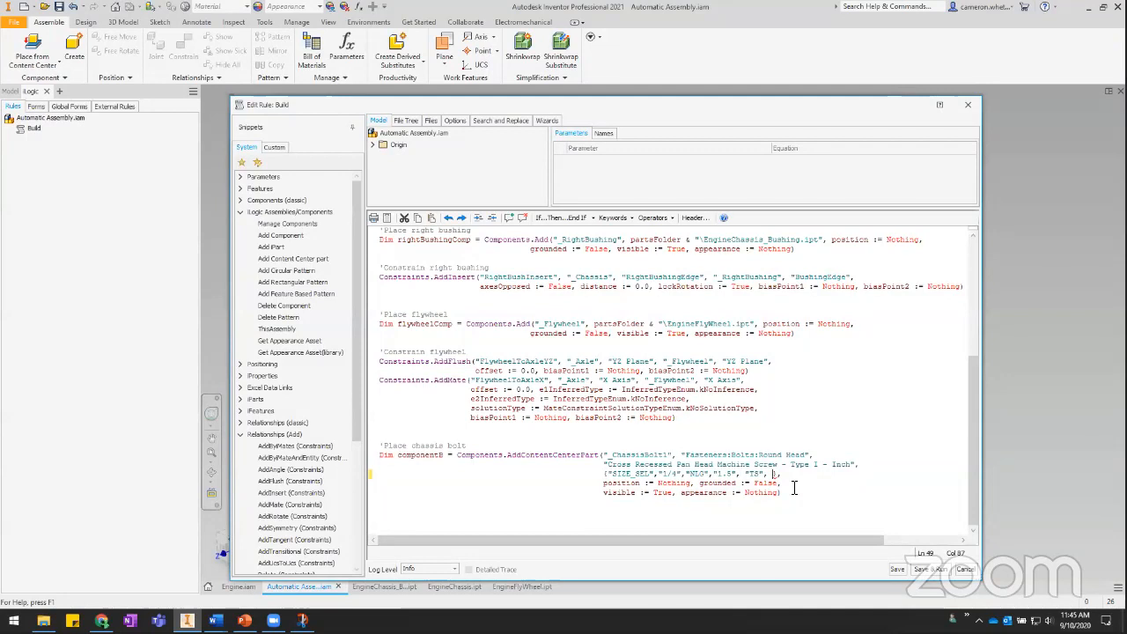
type("\"UNC")
left_click(488, 513)
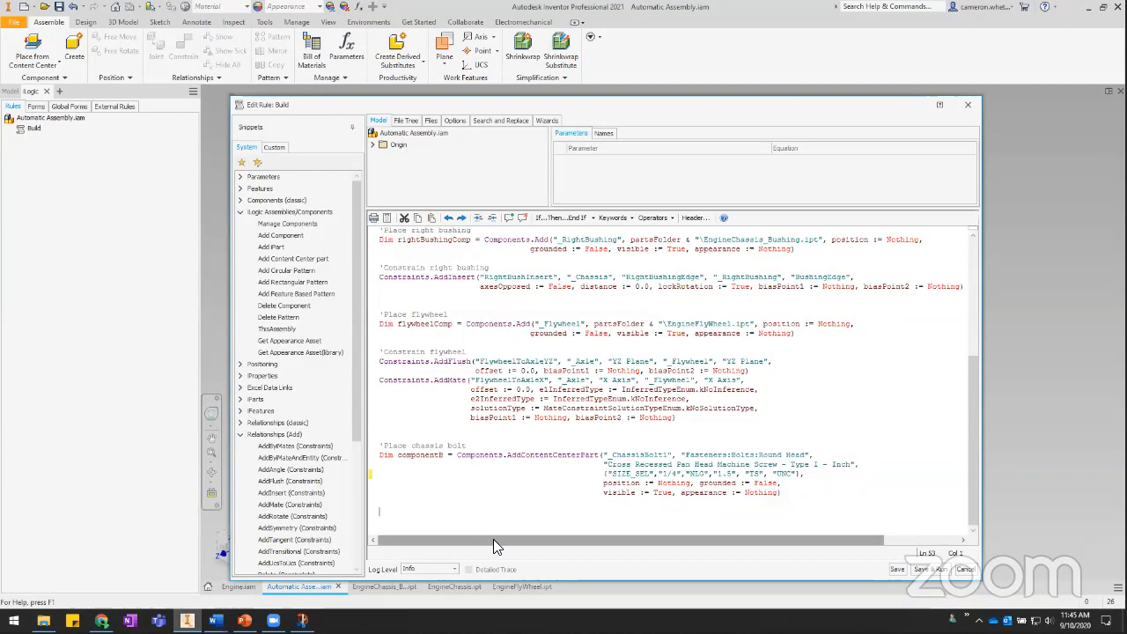
left_click(892, 568)
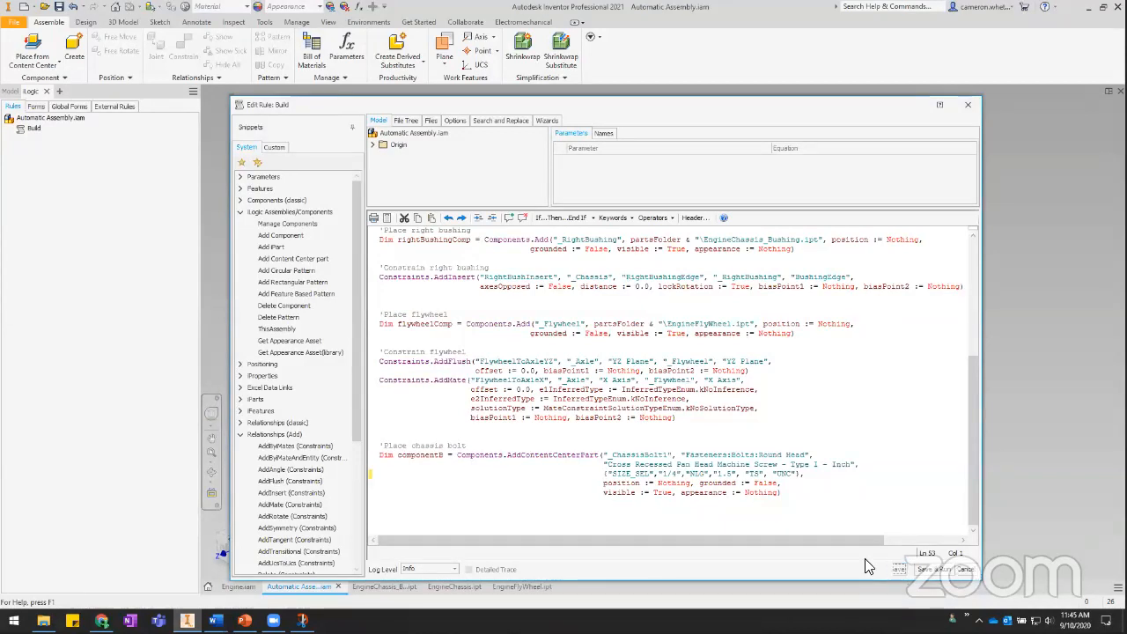
left_click(965, 571)
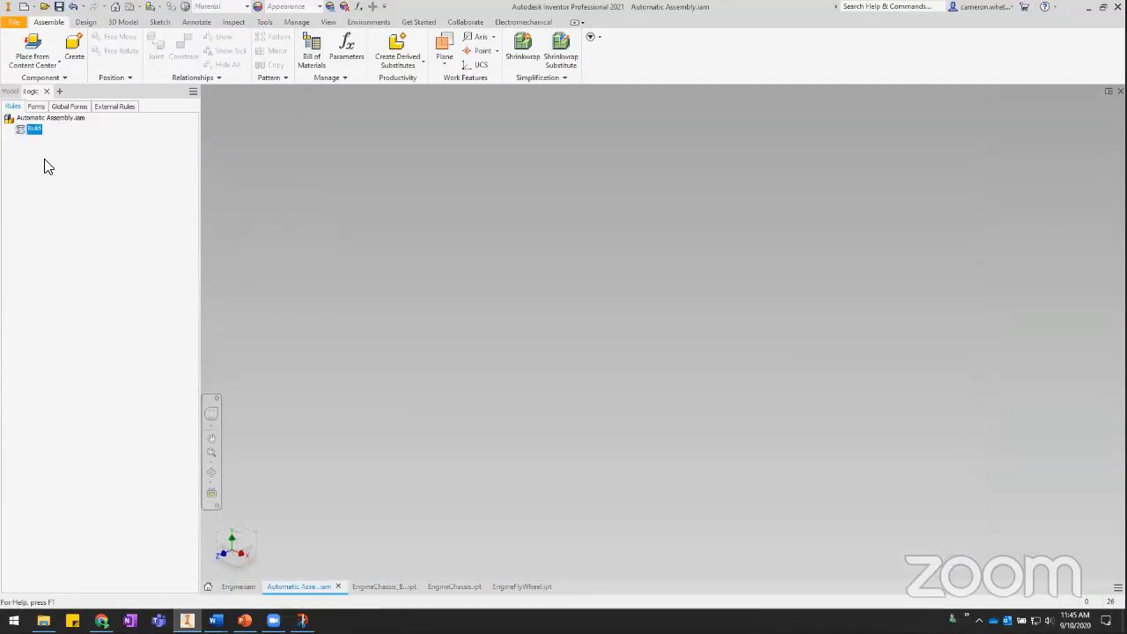
Test-run the Build rule, check the placed chassis bolt, and delete all the generated components from the assembly
right_click(35, 129)
left_click(55, 134)
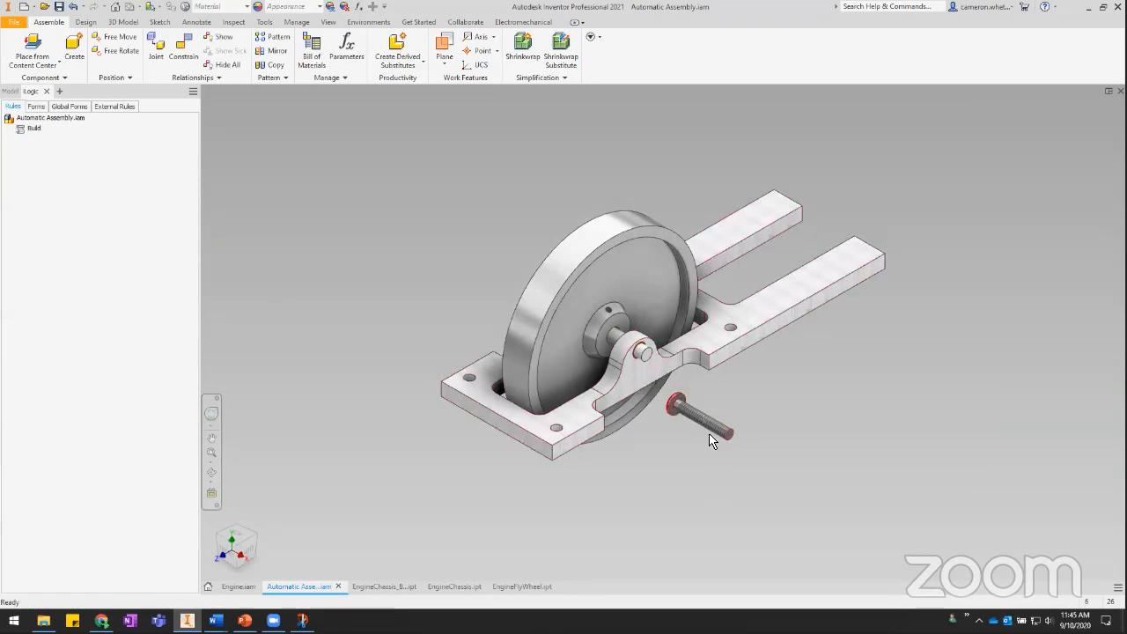
left_click_drag(715, 432, 705, 429)
left_click_drag(817, 493, 449, 188)
key("Delete")
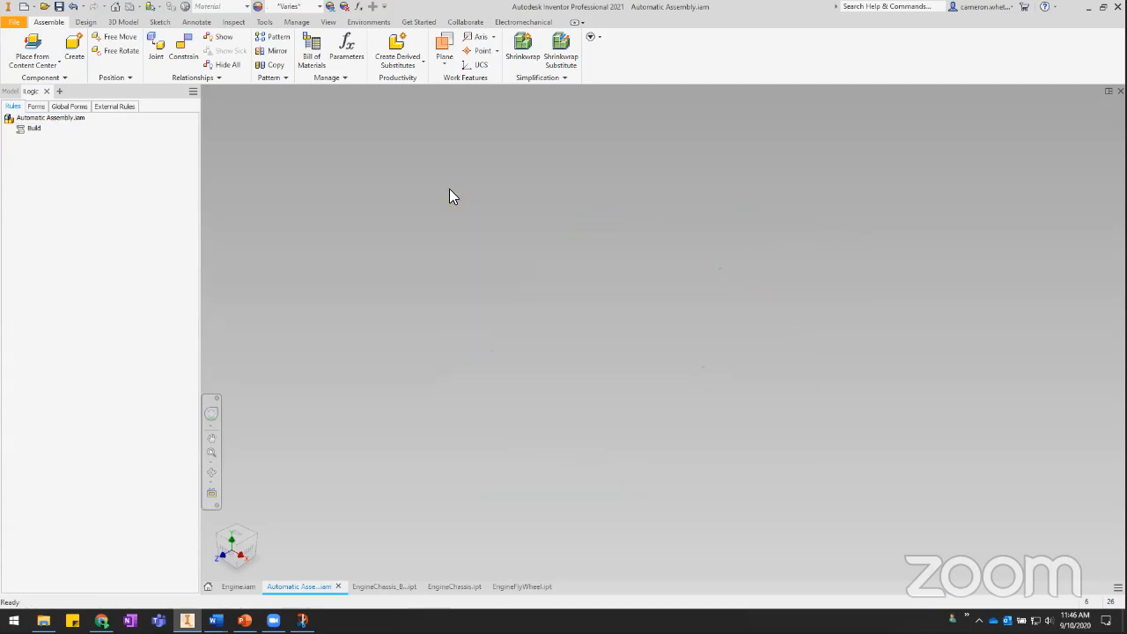
Reopen the Build rule, review the chassis bolt placement code, and close the rule without edits
double_click(33, 129)
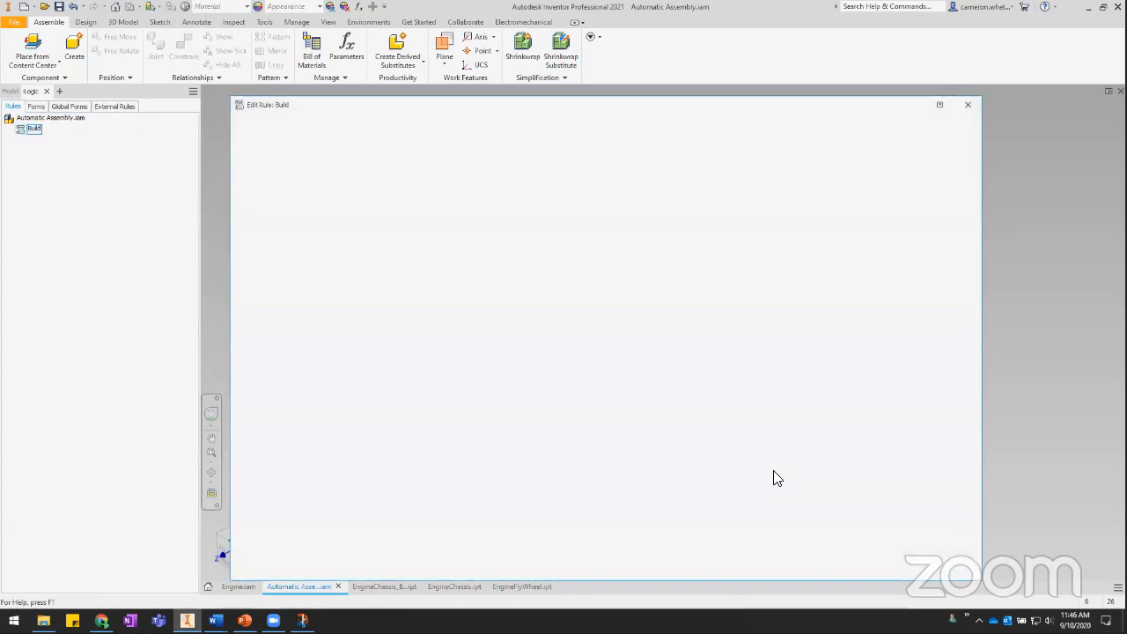
scroll(758, 484, "down", 7)
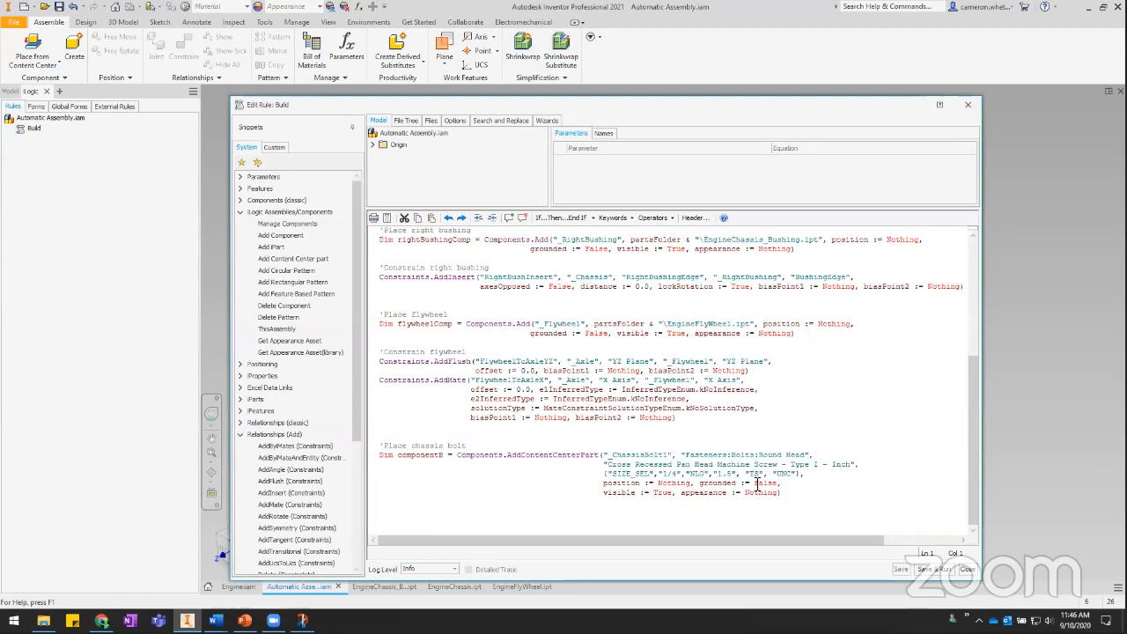
left_click(381, 513)
left_click(967, 569)
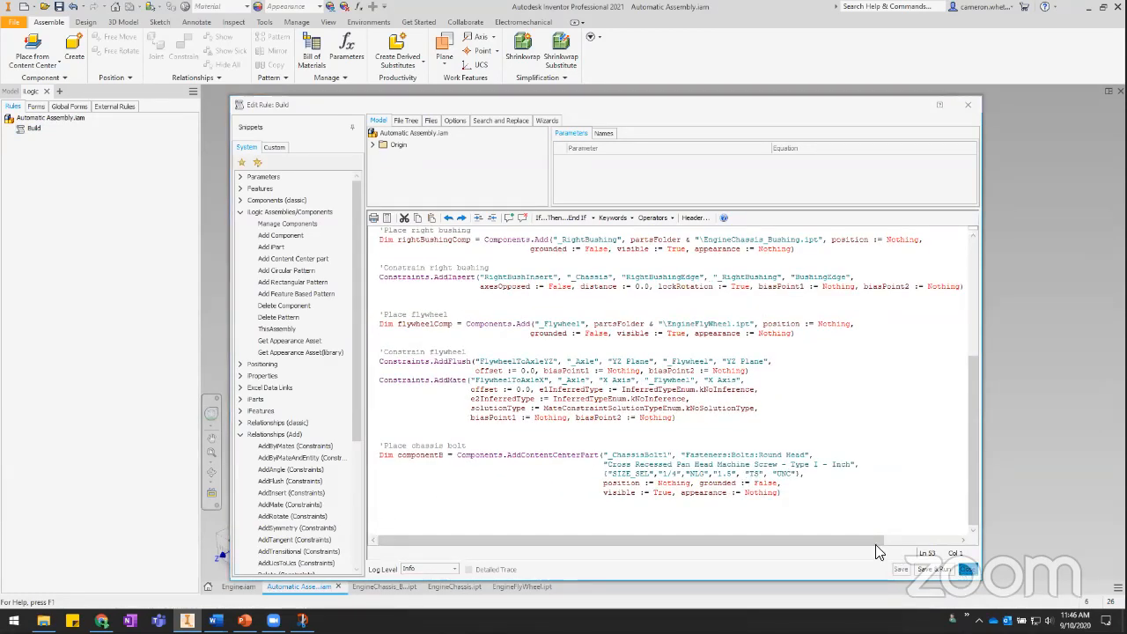
Examine in Engine.iam how the gold chassis bolts sit in the chassis holes on both sides of the flywheel
left_click(238, 586)
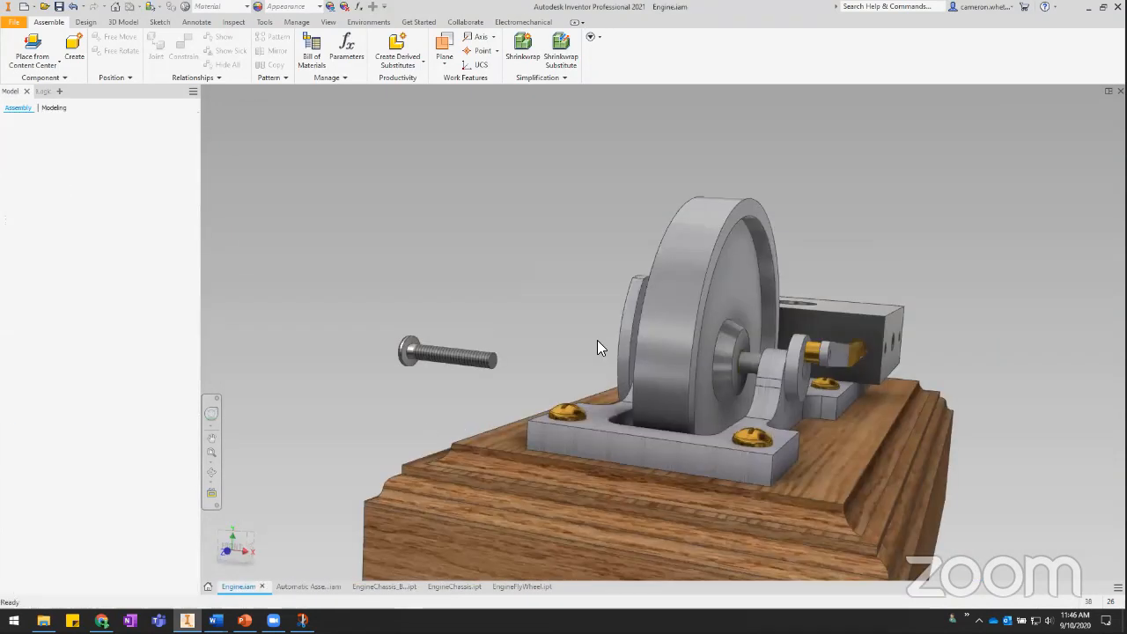
middle_click_drag(624, 353, 757, 382, "shift")
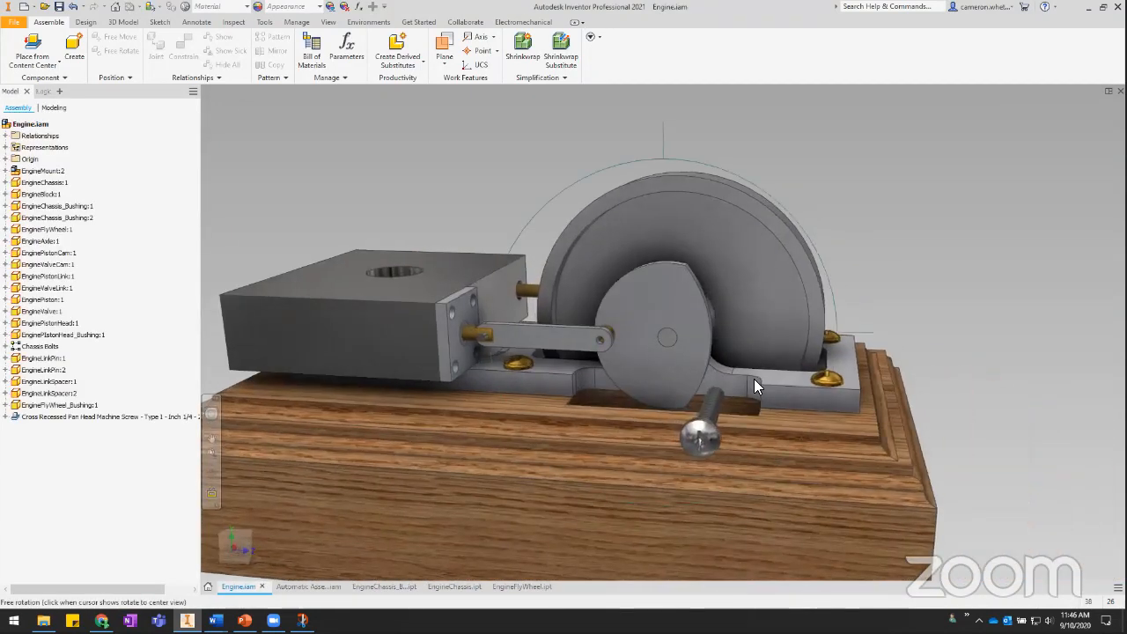
scroll(502, 361, "up", 4)
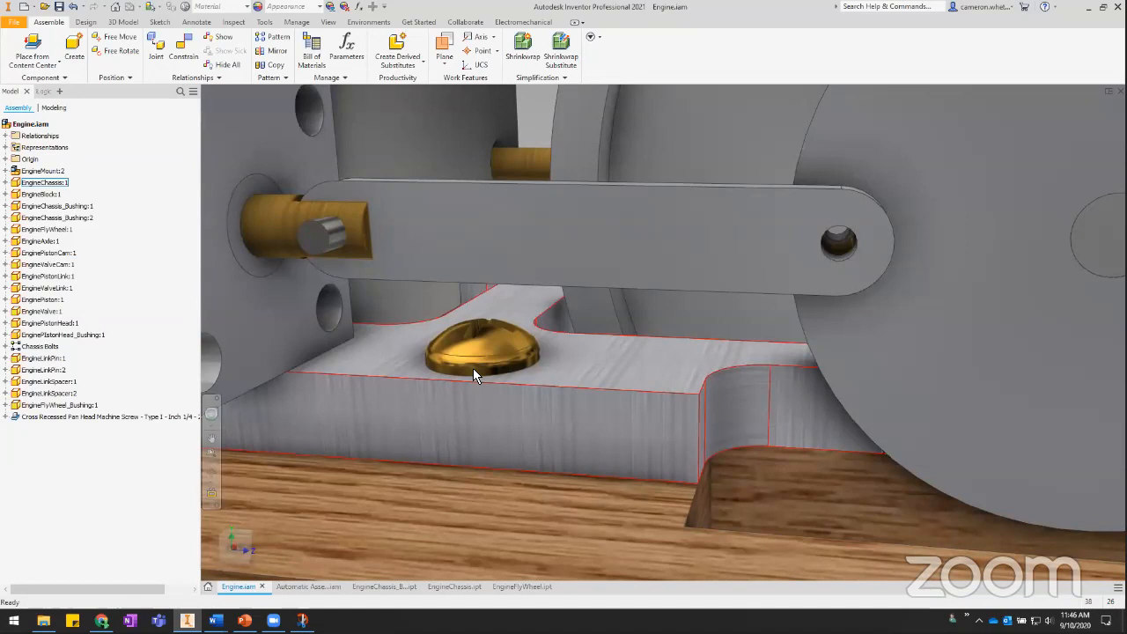
scroll(472, 368, "down", 1)
scroll(473, 366, "down", 4)
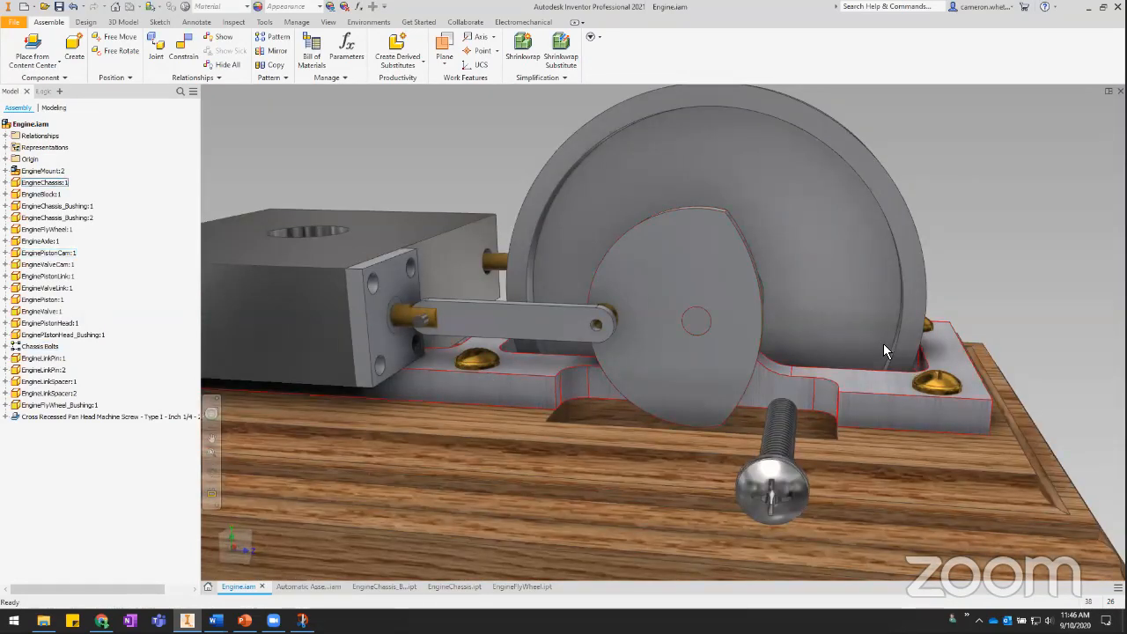
middle_click_drag(930, 379, 616, 368, "shift")
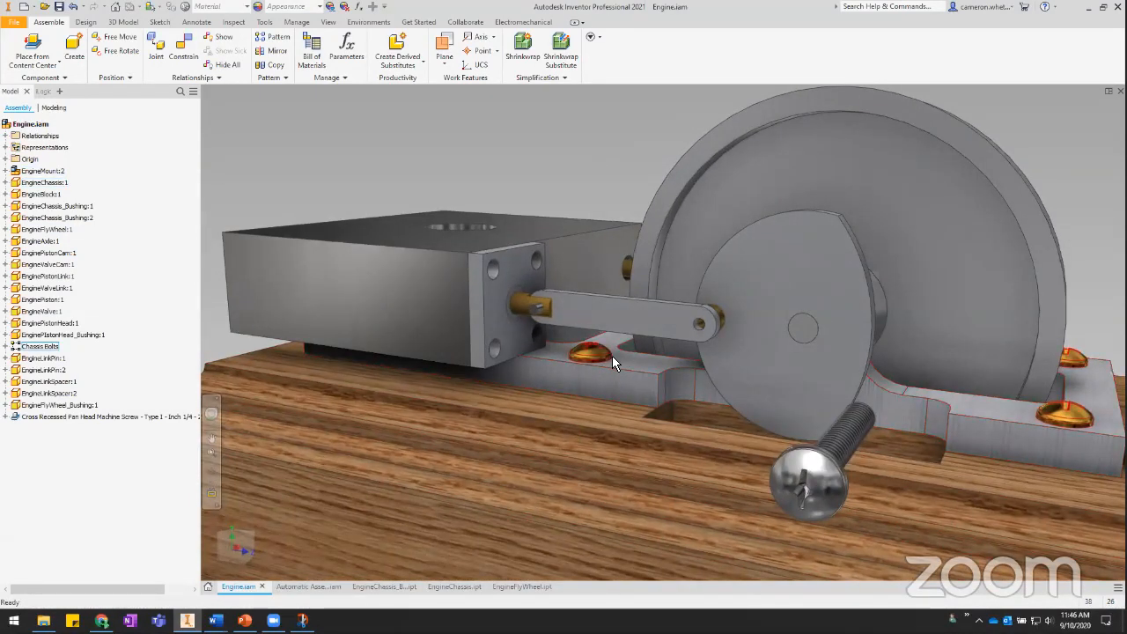
left_click(382, 588)
left_click(444, 586)
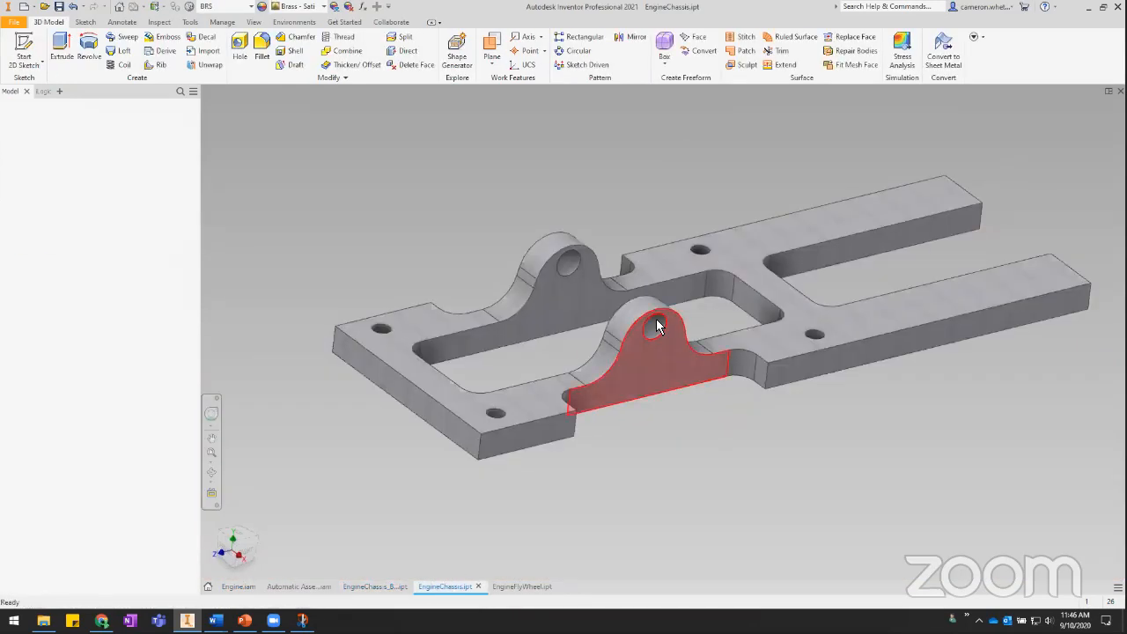
right_click(695, 252)
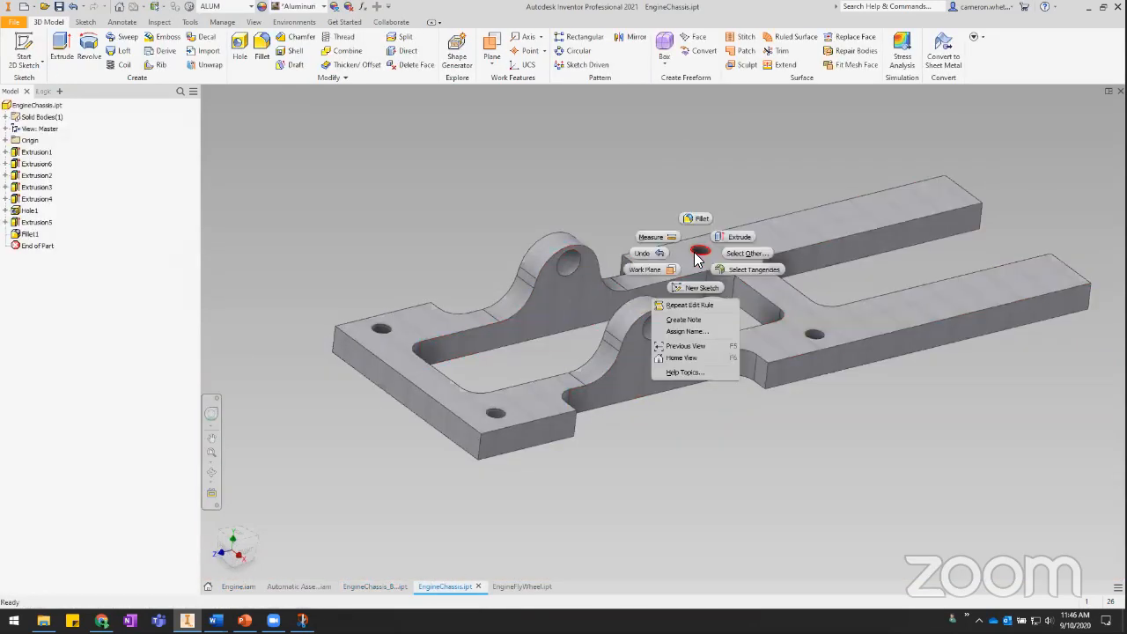
left_click(686, 331)
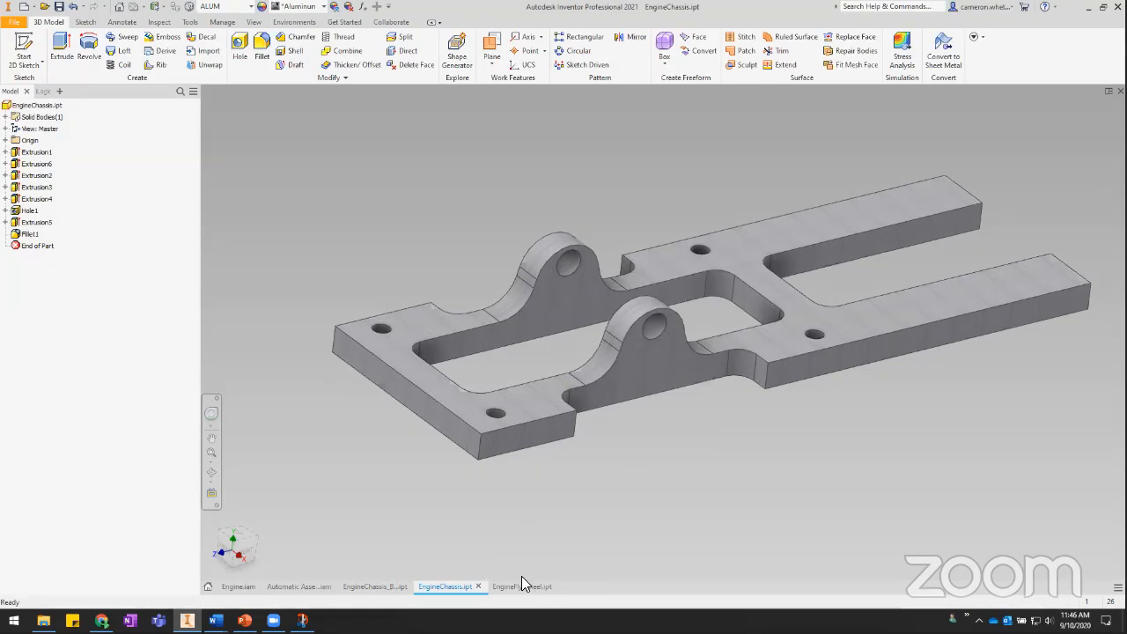
Examine the loose pan head screw in Engine.iam, including its origin geometry and the insert and align iMates it carries
left_click(247, 585)
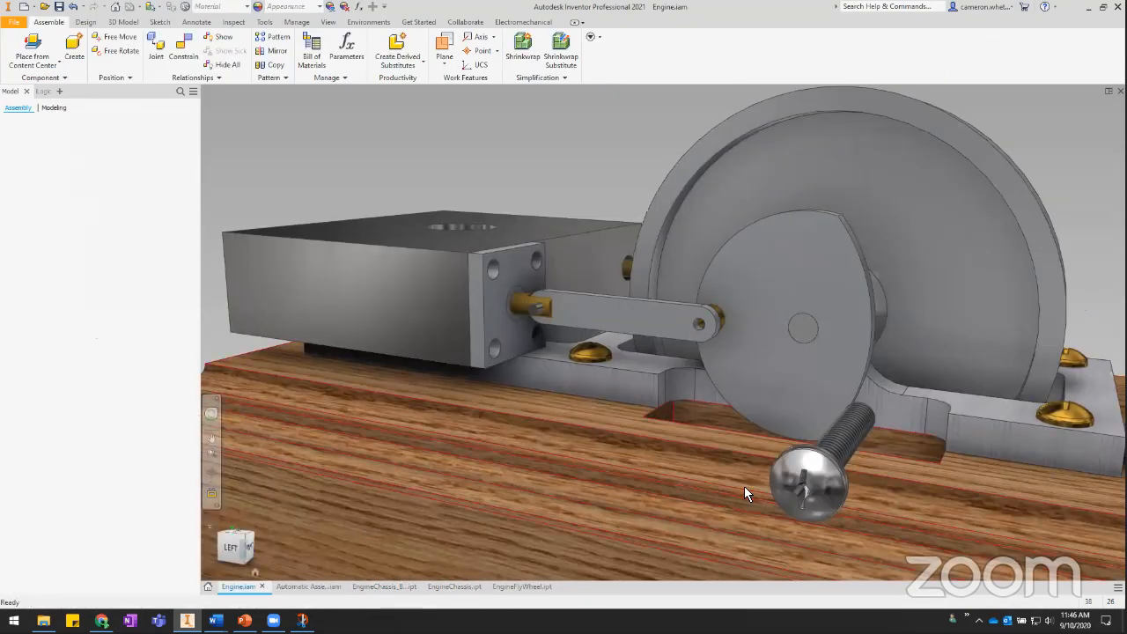
left_click(792, 490)
scroll(730, 455, "up", 4)
middle_click_drag(730, 455, 573, 433, "shift")
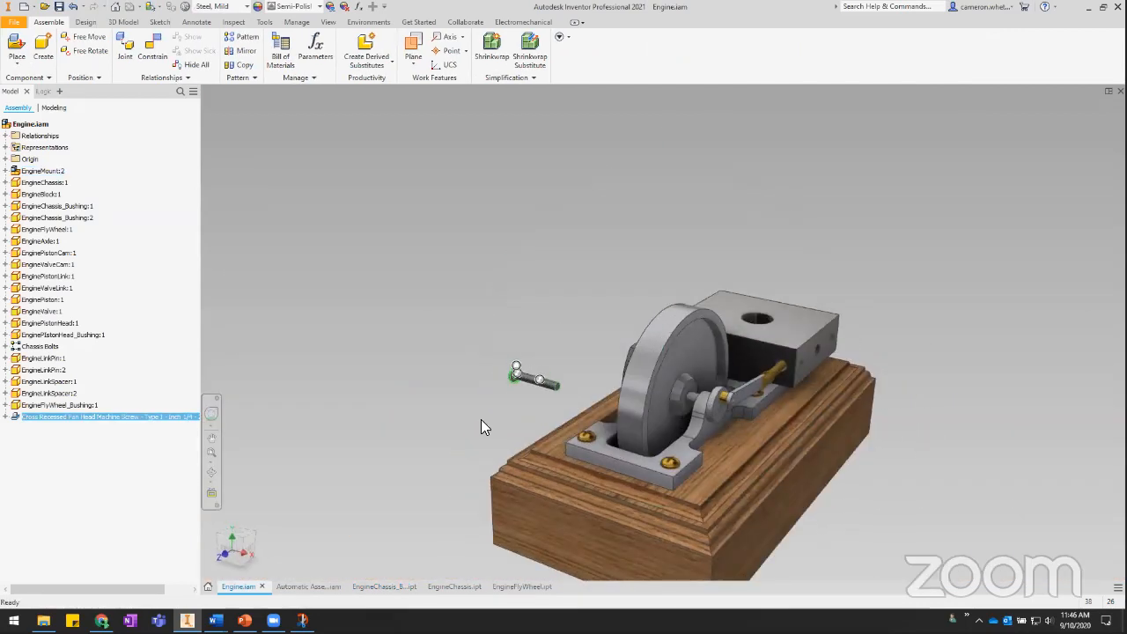
scroll(518, 382, "down", 4)
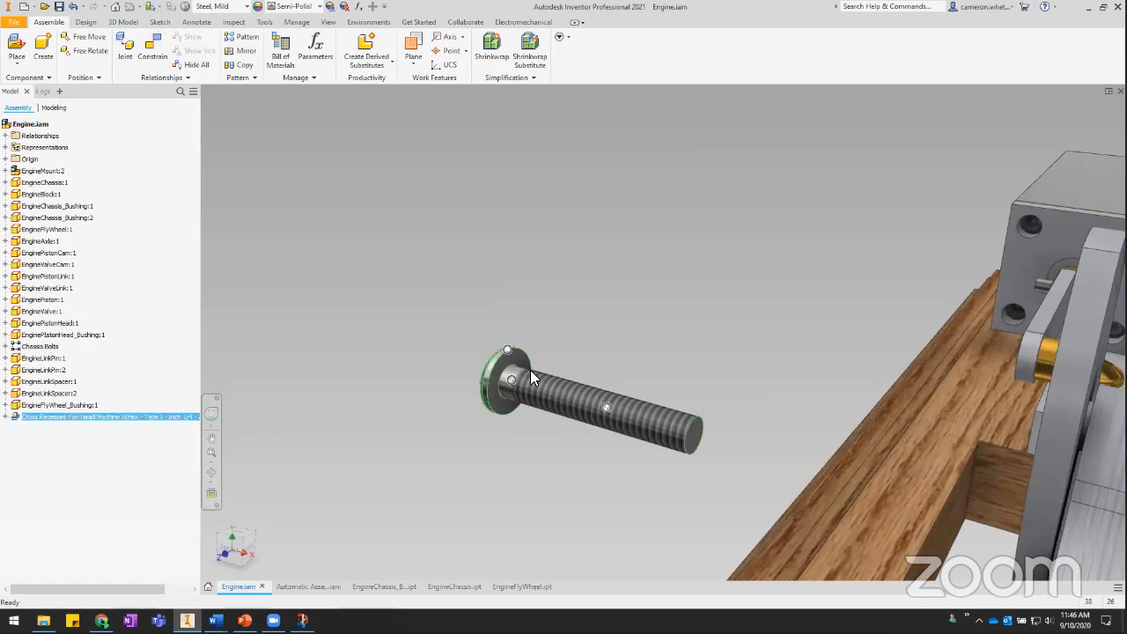
scroll(521, 396, "up", 2)
middle_click_drag(542, 422, 546, 356)
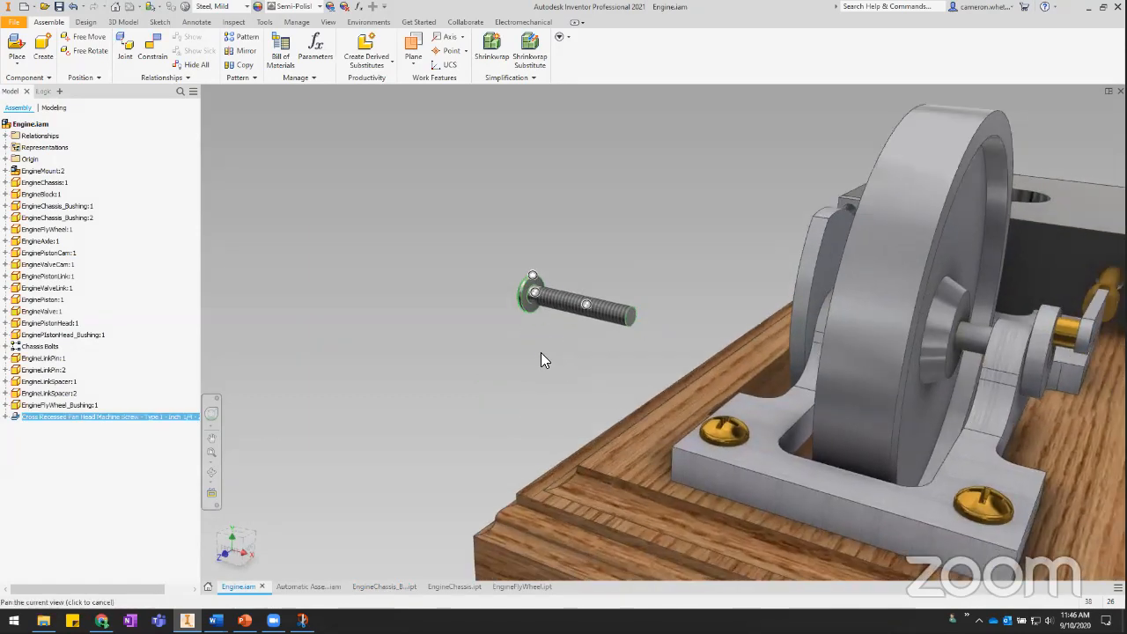
left_click(5, 416)
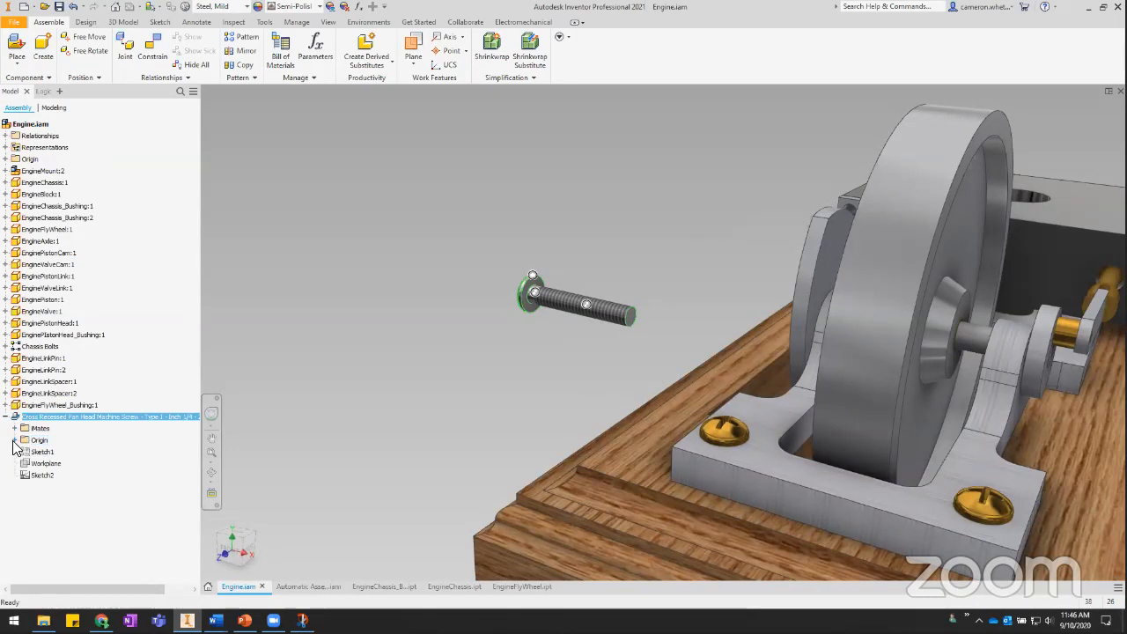
left_click(14, 440)
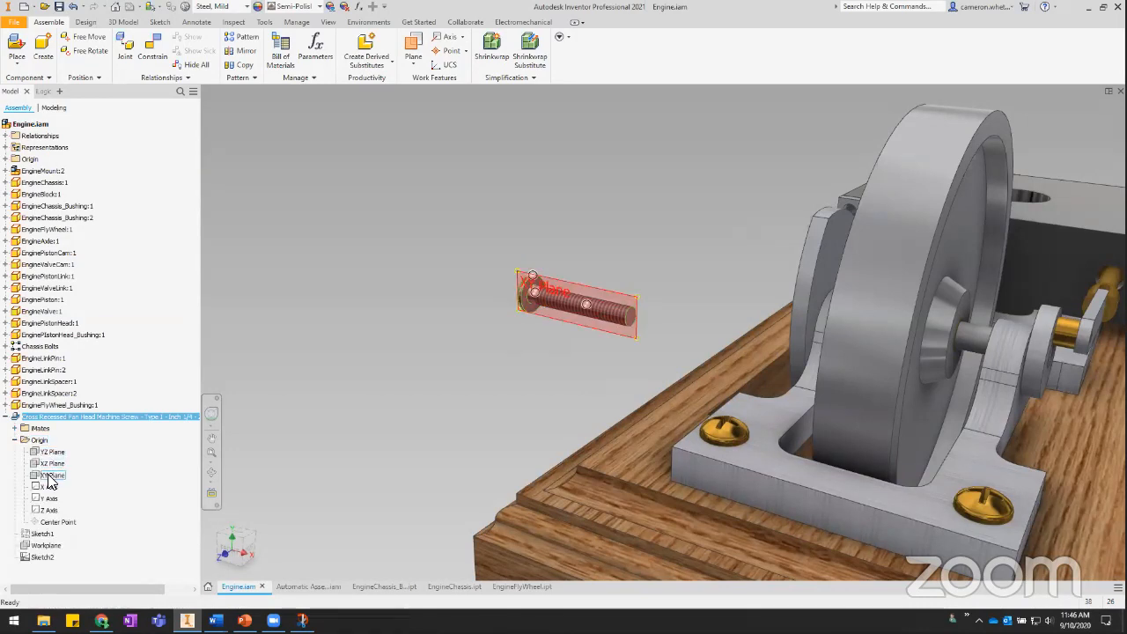
left_click(14, 428)
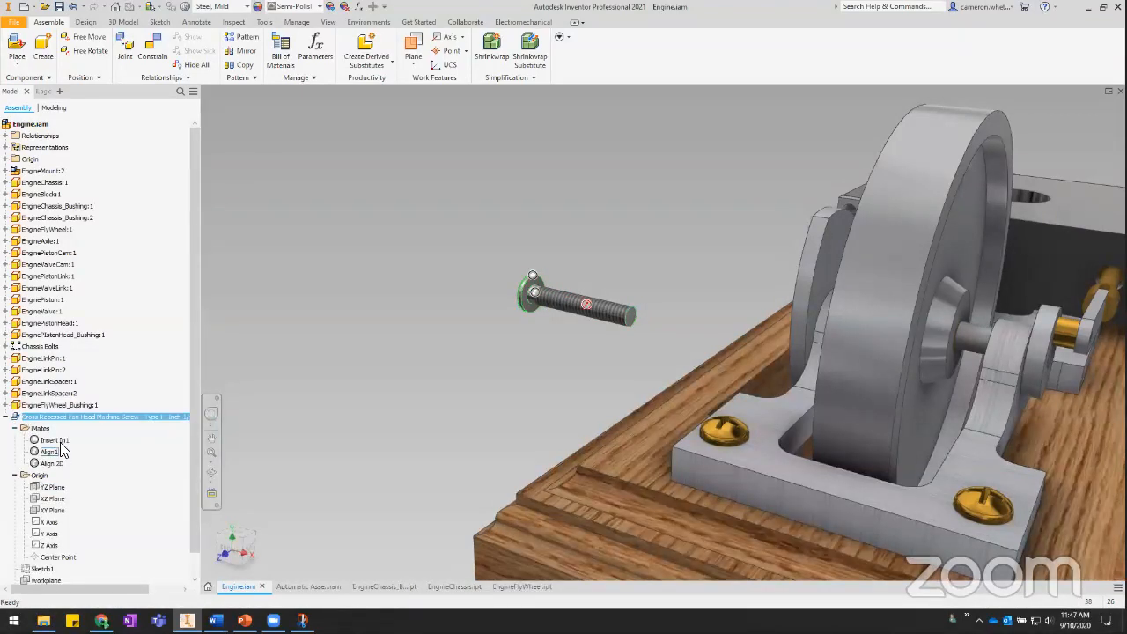
left_click(55, 442)
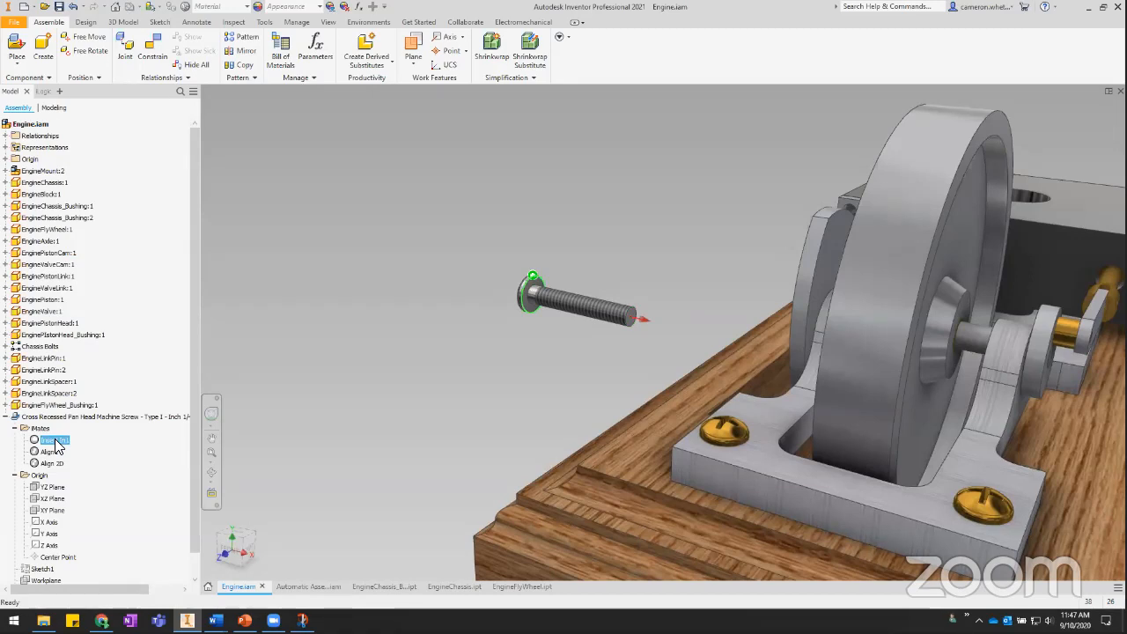
left_click(493, 362)
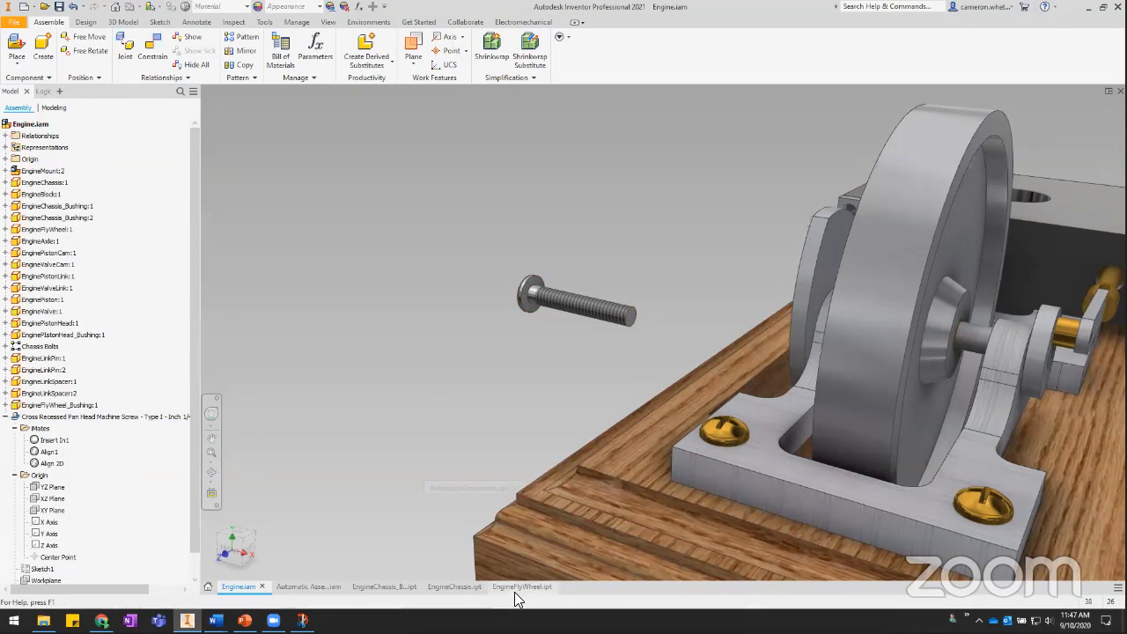
In EngineChassis.ipt, create an opposed Insert iMate with 0.000 in offset on the bolt hole beside the far long arm, and return to Automatic Assembly.iam
left_click(384, 586)
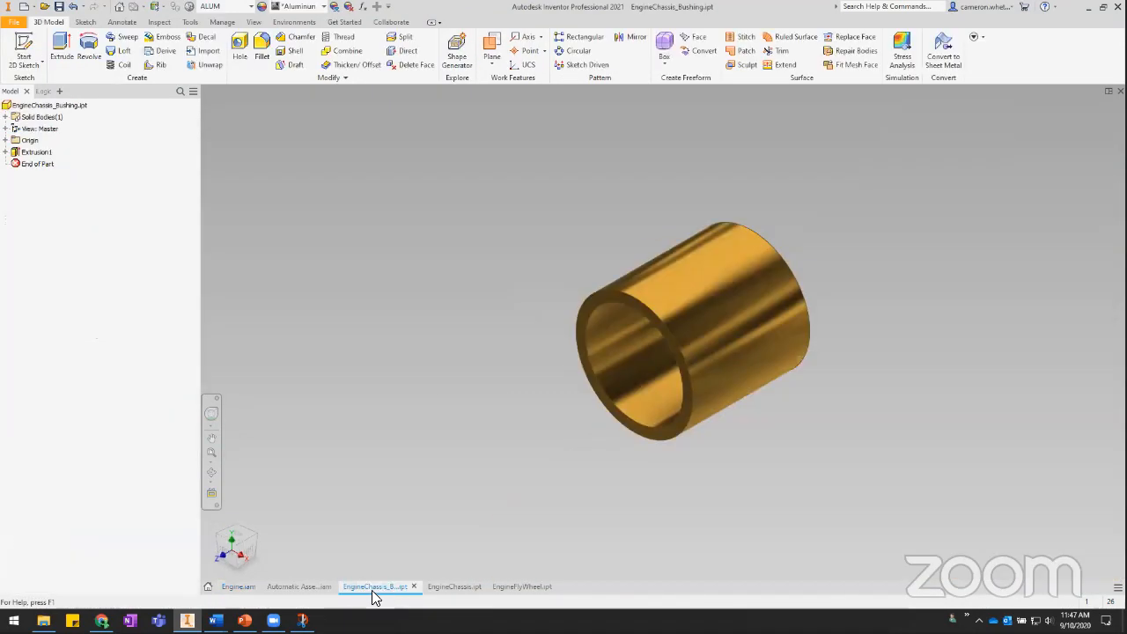
left_click(455, 587)
middle_click_drag(684, 174, 605, 212)
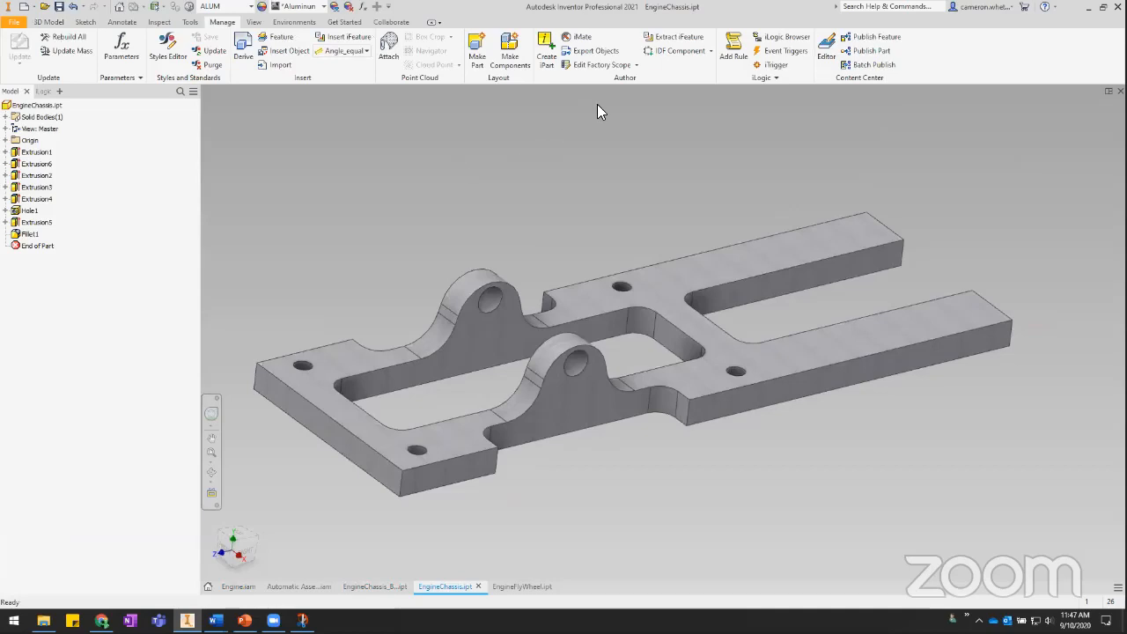
left_click(577, 36)
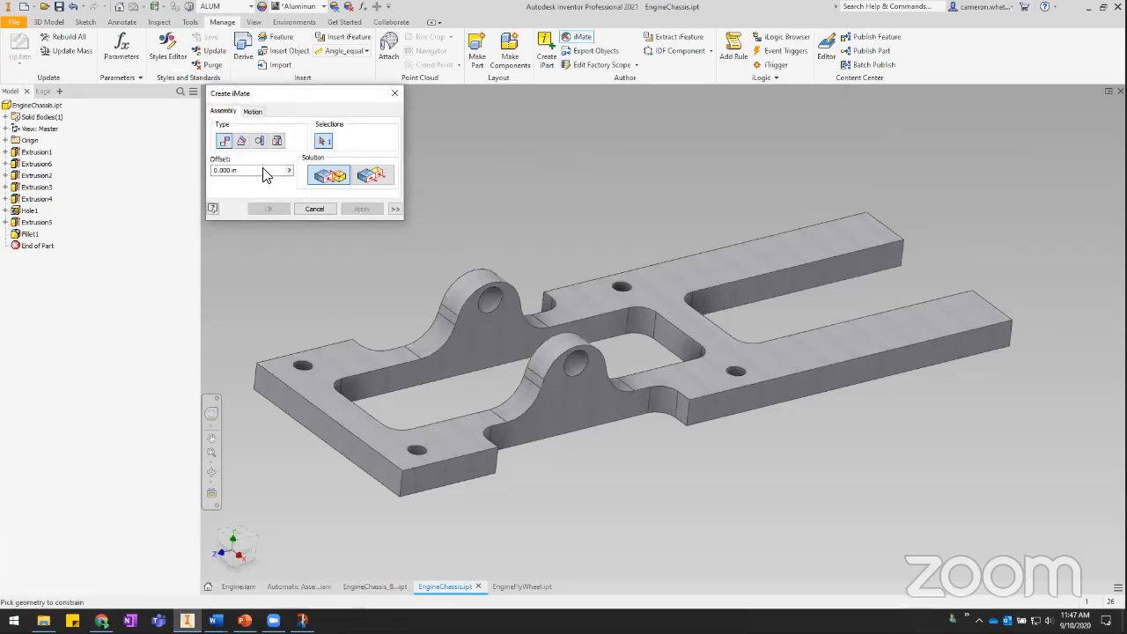
left_click(277, 142)
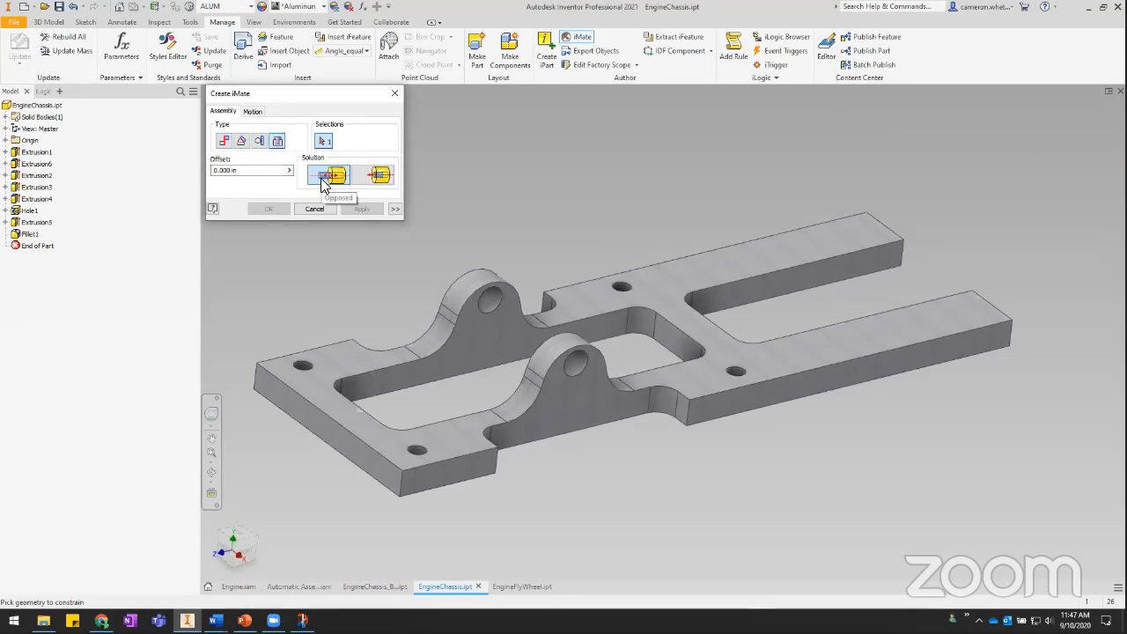
left_click(622, 286)
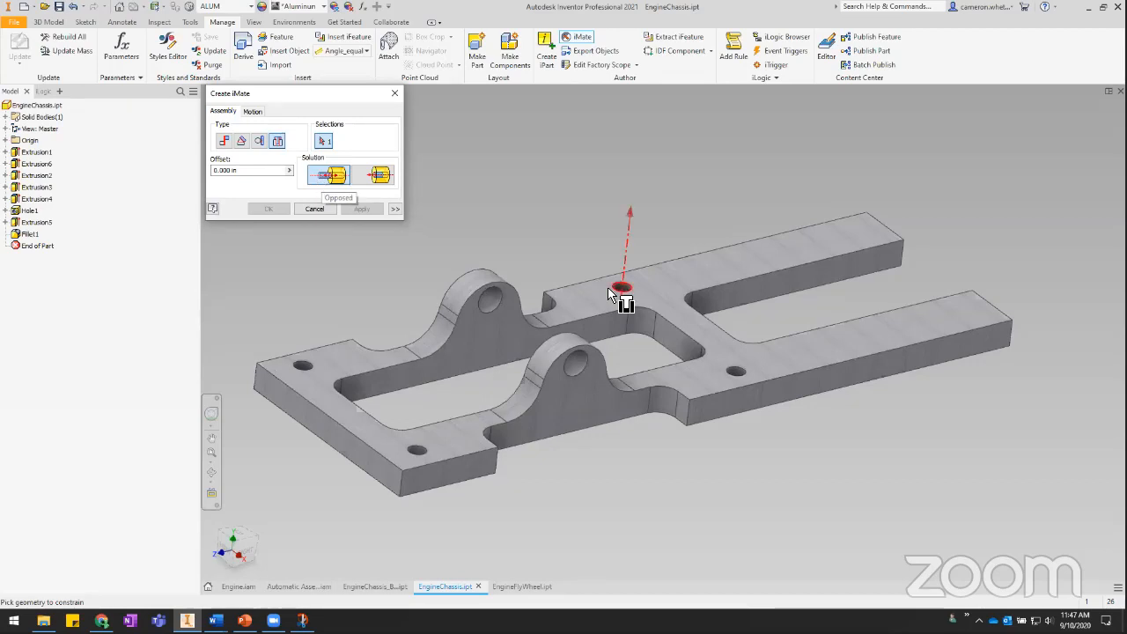
left_click(395, 208)
left_click(232, 239)
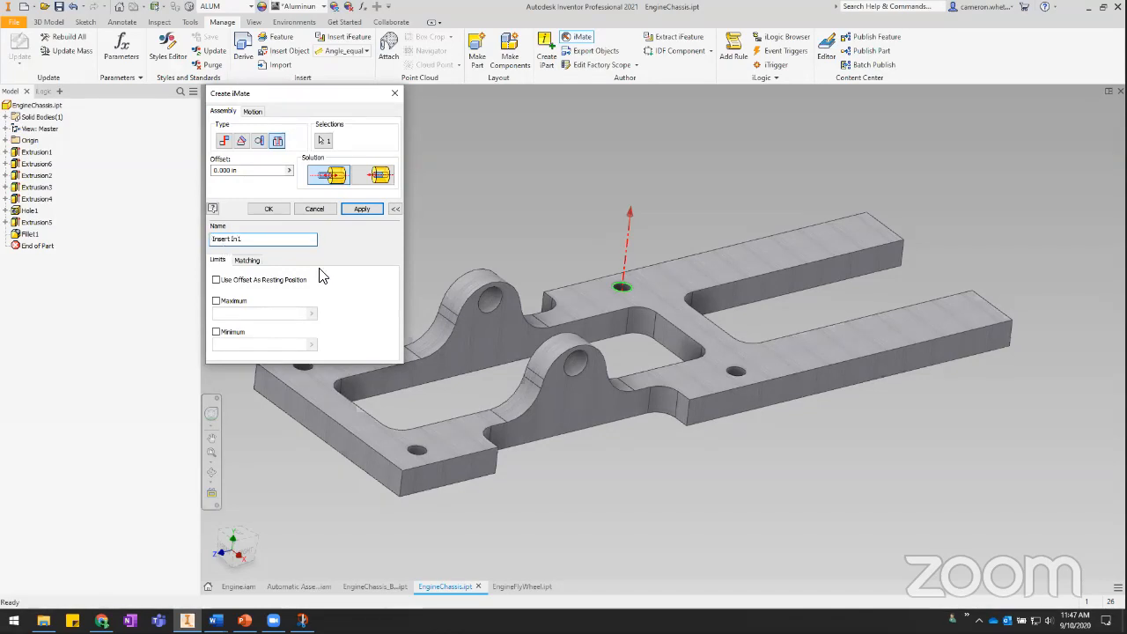
left_click(269, 209)
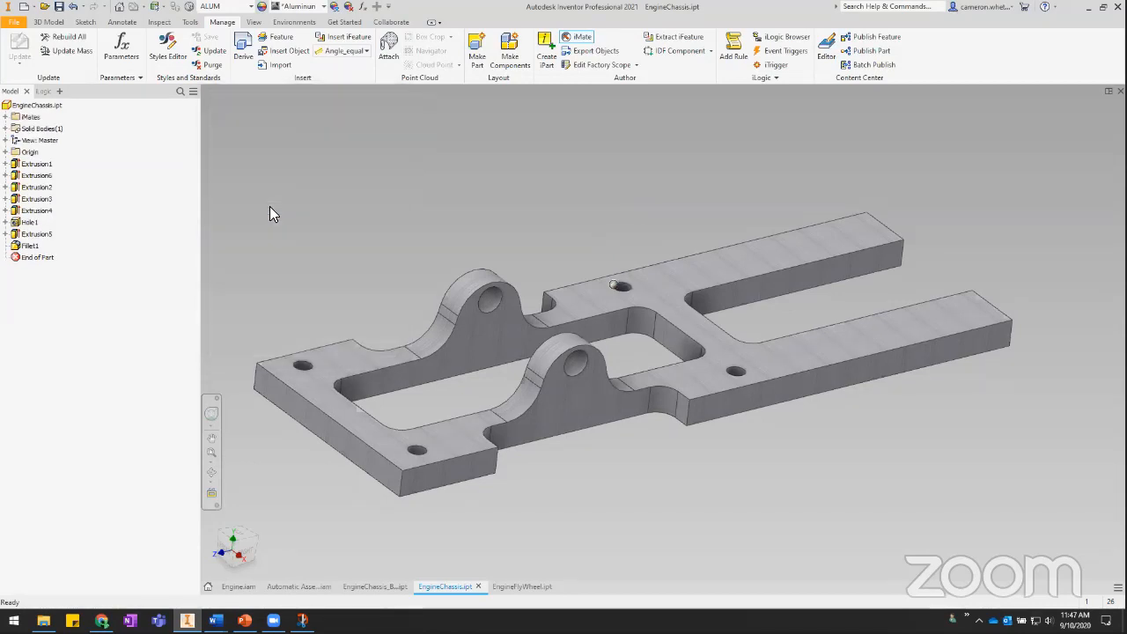
middle_click_drag(519, 241, 539, 239)
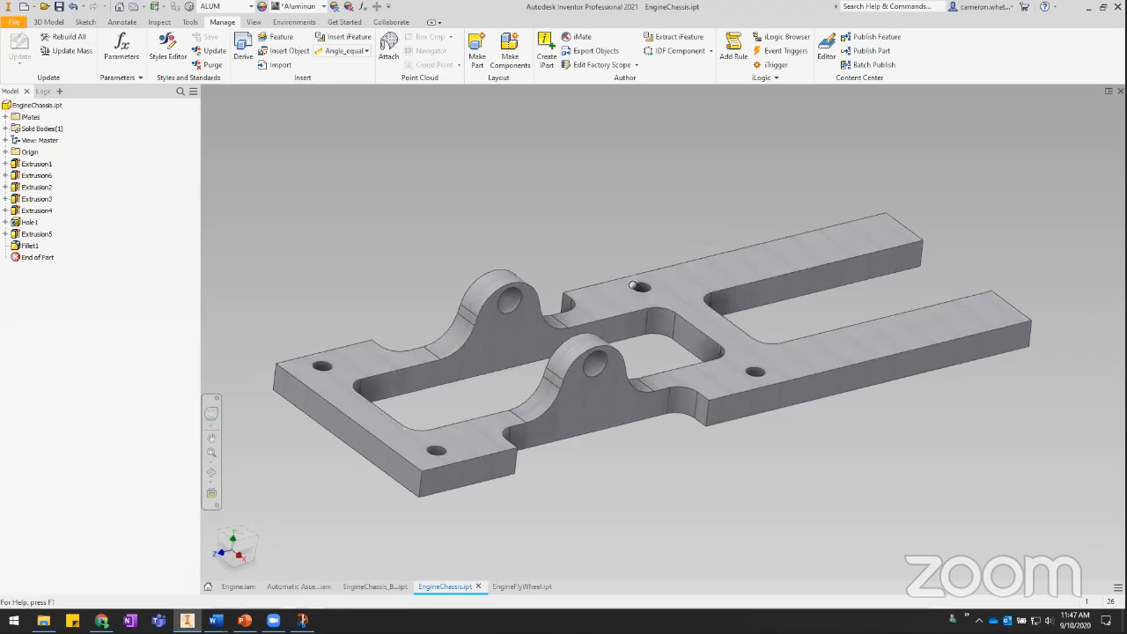
left_click(299, 587)
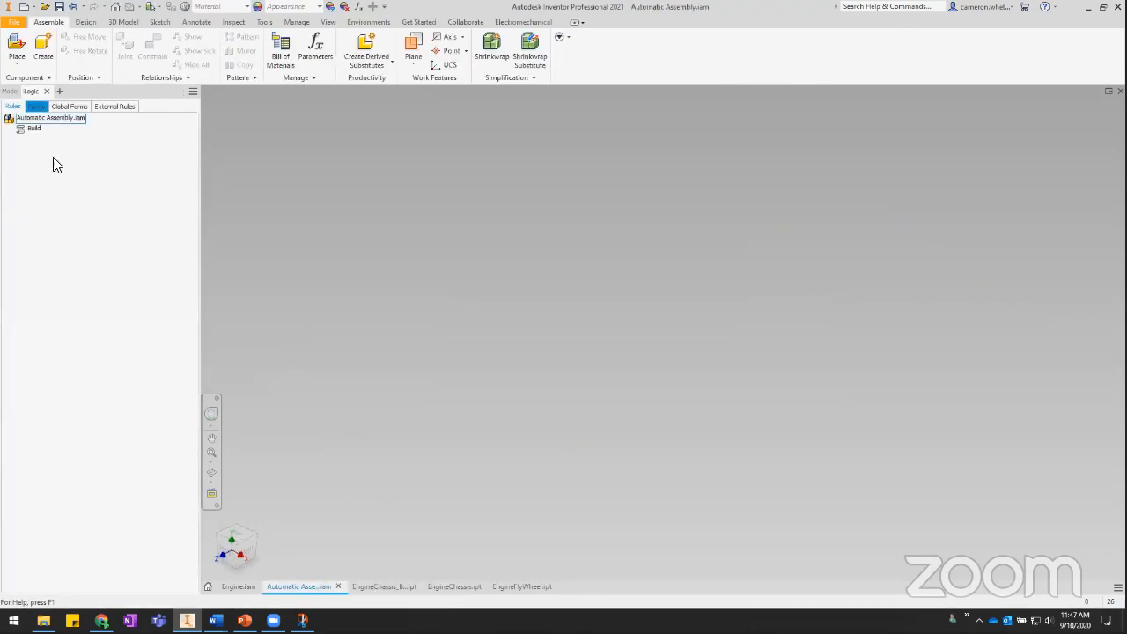
Open the Build rule and append the comment 'Constrain chassis bolt, followed by an AddByiMates constraint snippet
double_click(34, 128)
scroll(491, 487, "down", 10)
left_click(384, 514)
type("'")
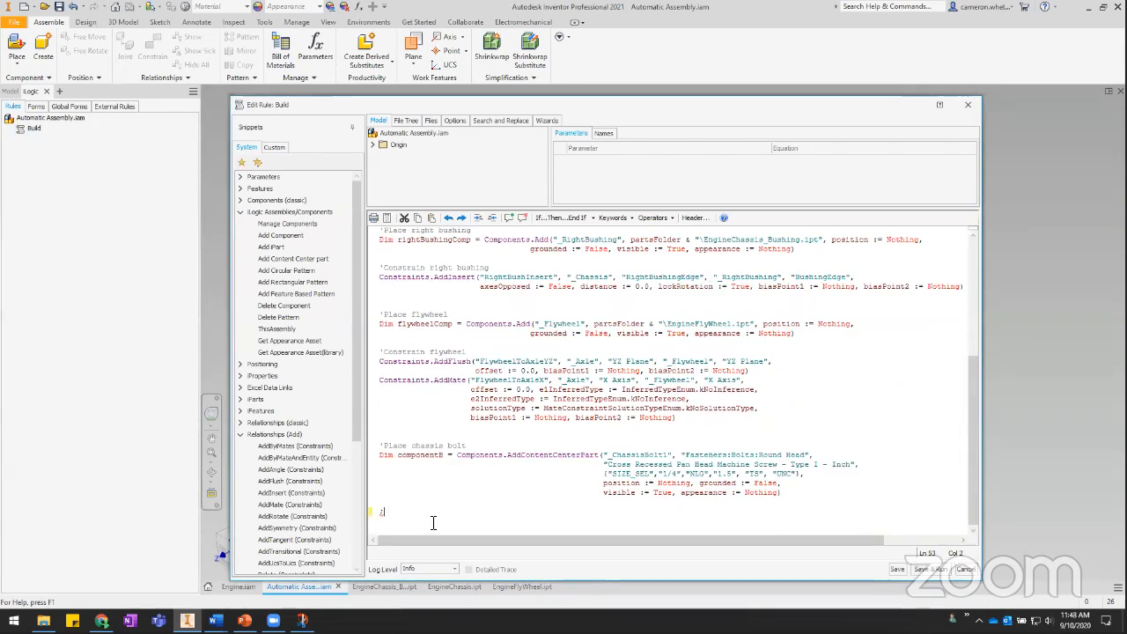
type("Constrain")
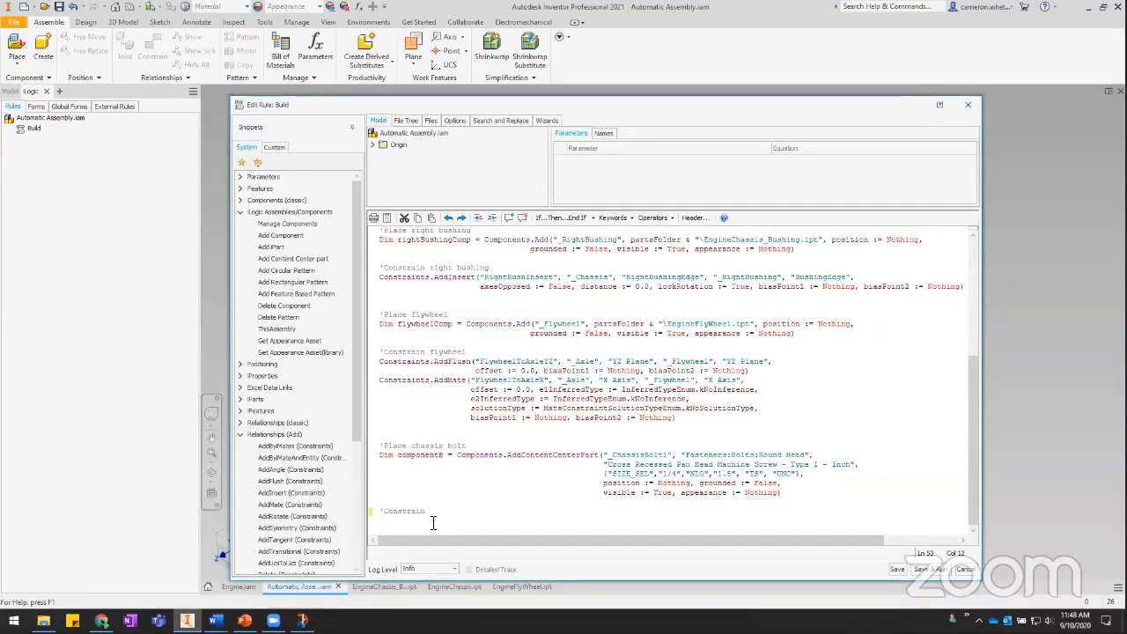
type(" cha")
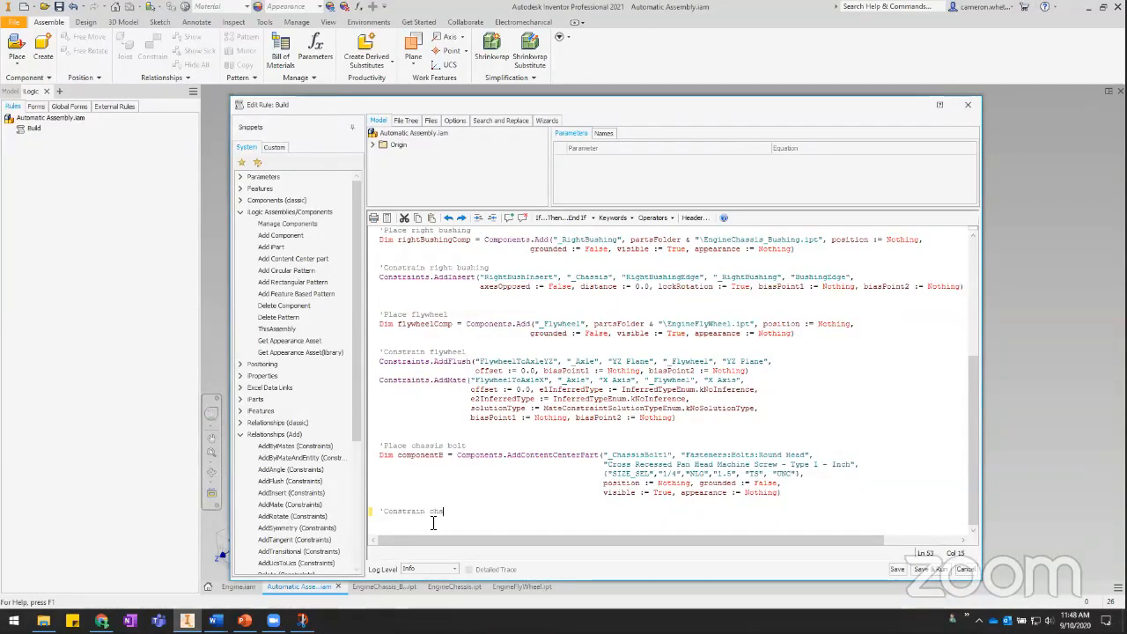
type("ssis bolt")
key("Return")
scroll(290, 519, "down", 2)
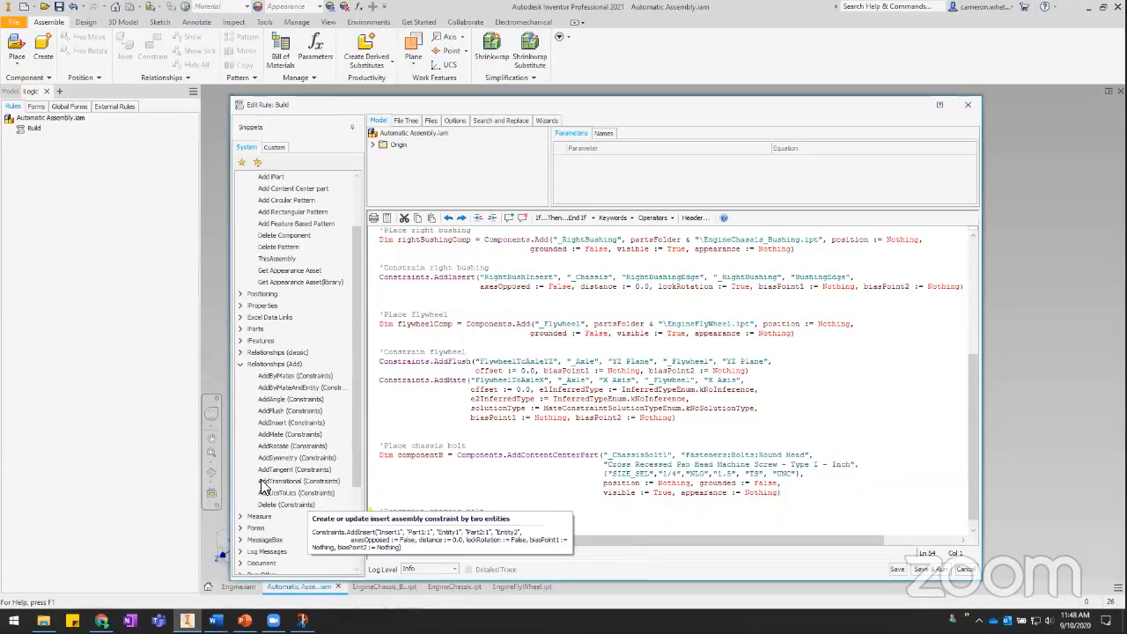
double_click(274, 379)
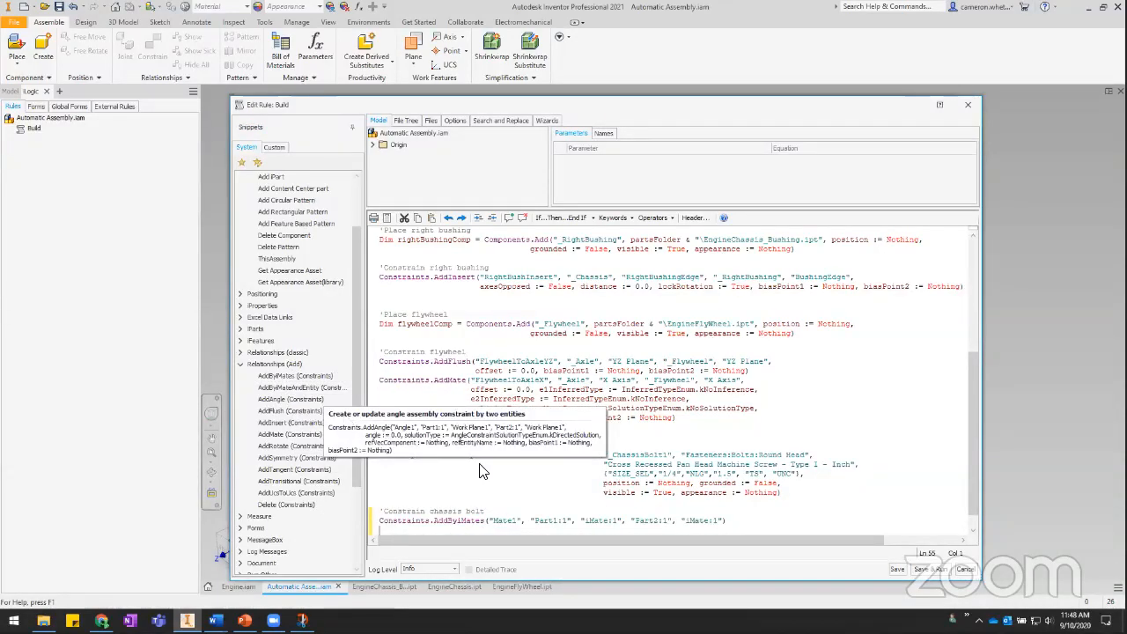
Name the iMate constraint "ChassisBolt" and set its first component to "_Chassis" with the iMate "Insert In1"
left_click_drag(494, 522, 518, 522)
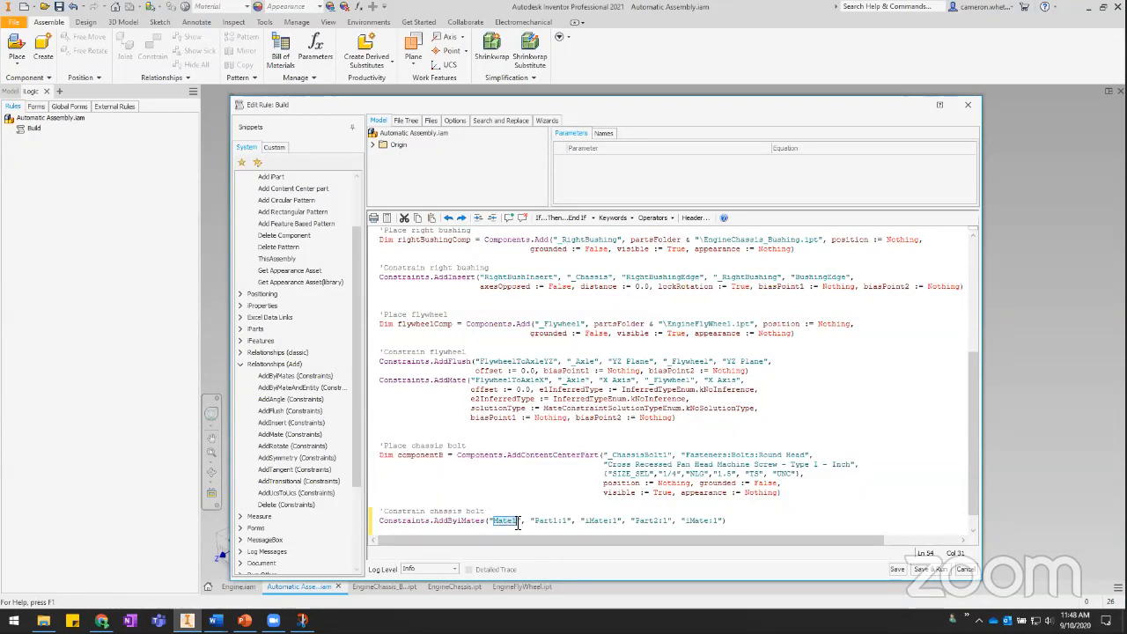
type("ChassisBolt")
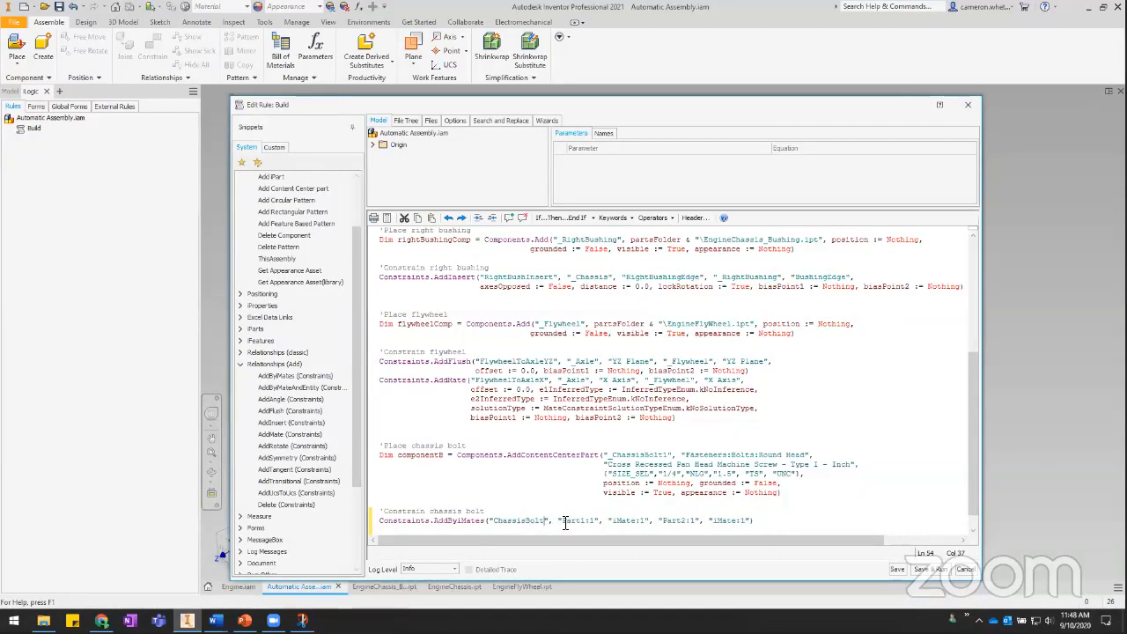
left_click_drag(562, 521, 596, 523)
double_click(599, 278)
key("ctrl+c")
left_click_drag(562, 521, 648, 522)
key("ctrl+v")
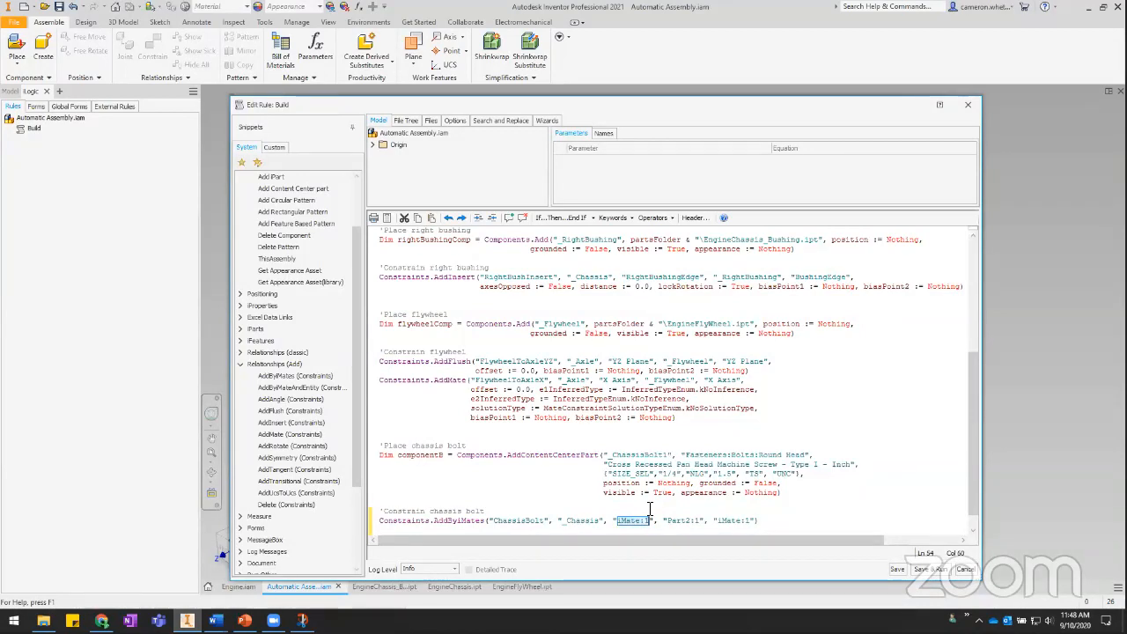
type("Insert:1")
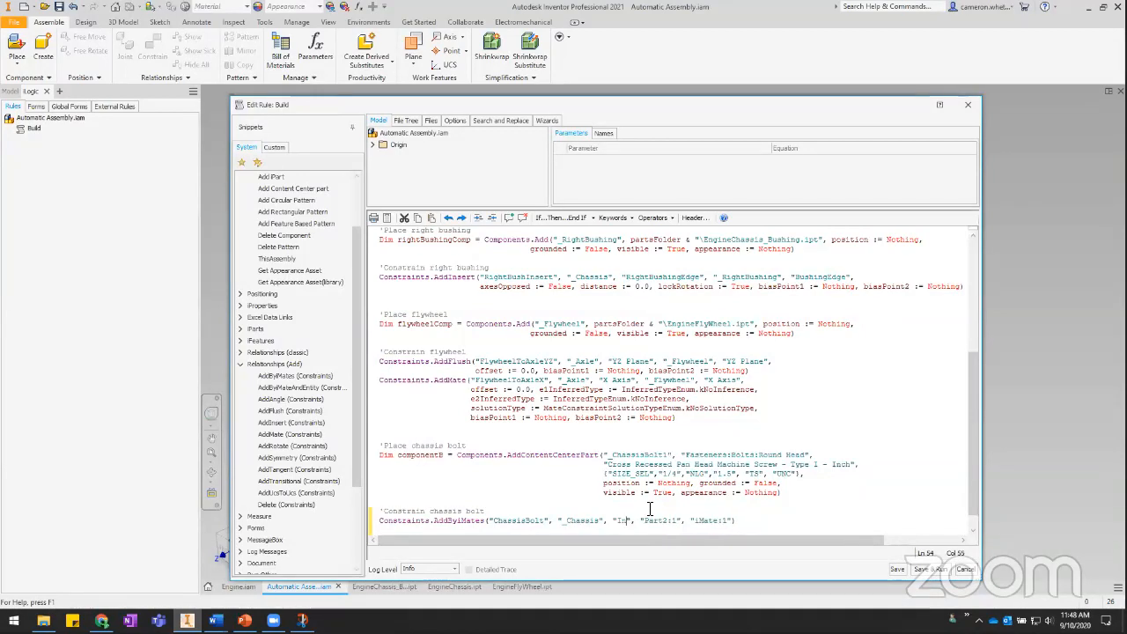
type("In")
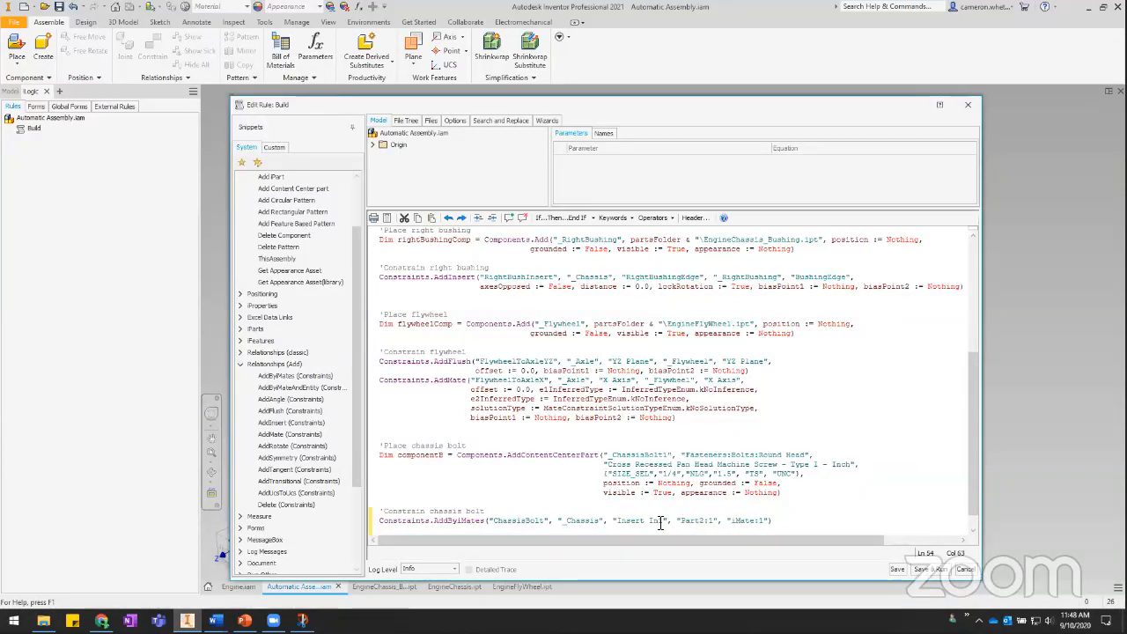
Set the iMate constraint's second component to "_ChassisBolt1" with the iMate "Insert In1", and save and close the rule
double_click(631, 456)
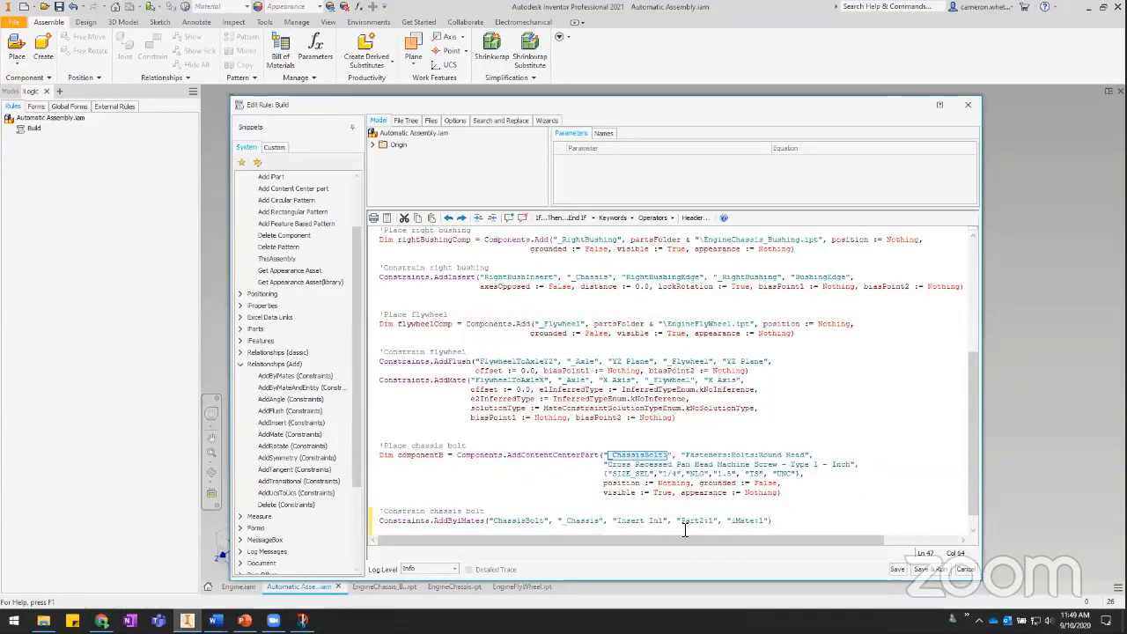
key("ctrl+c")
left_click_drag(683, 520, 793, 520)
key("ctrl+v")
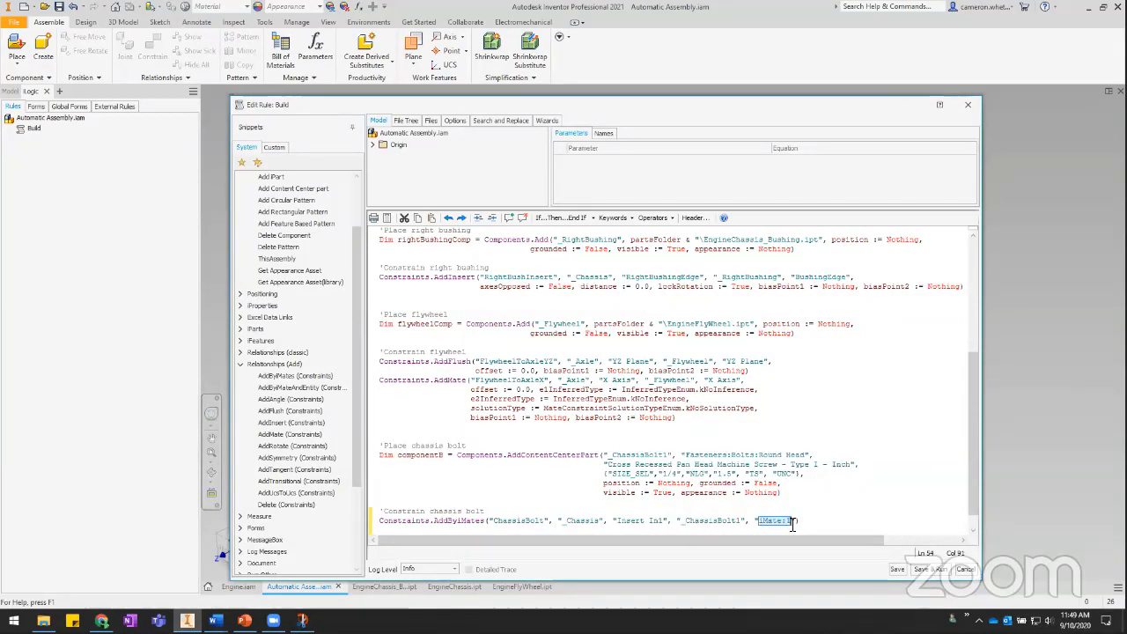
type("Insert In1")
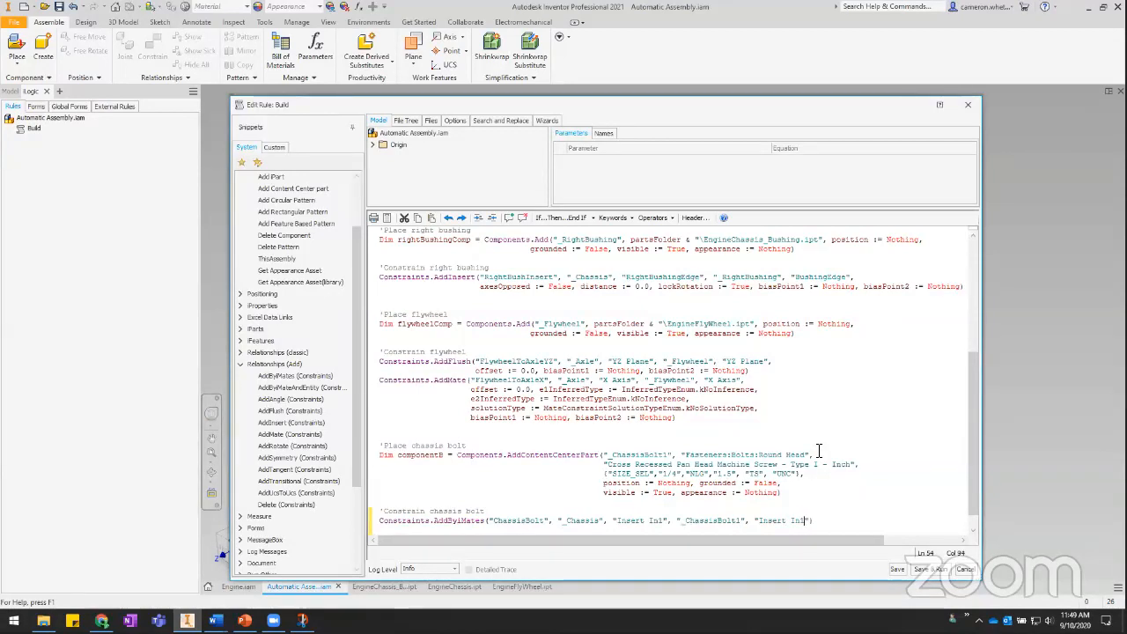
left_click(834, 522)
left_click(966, 570)
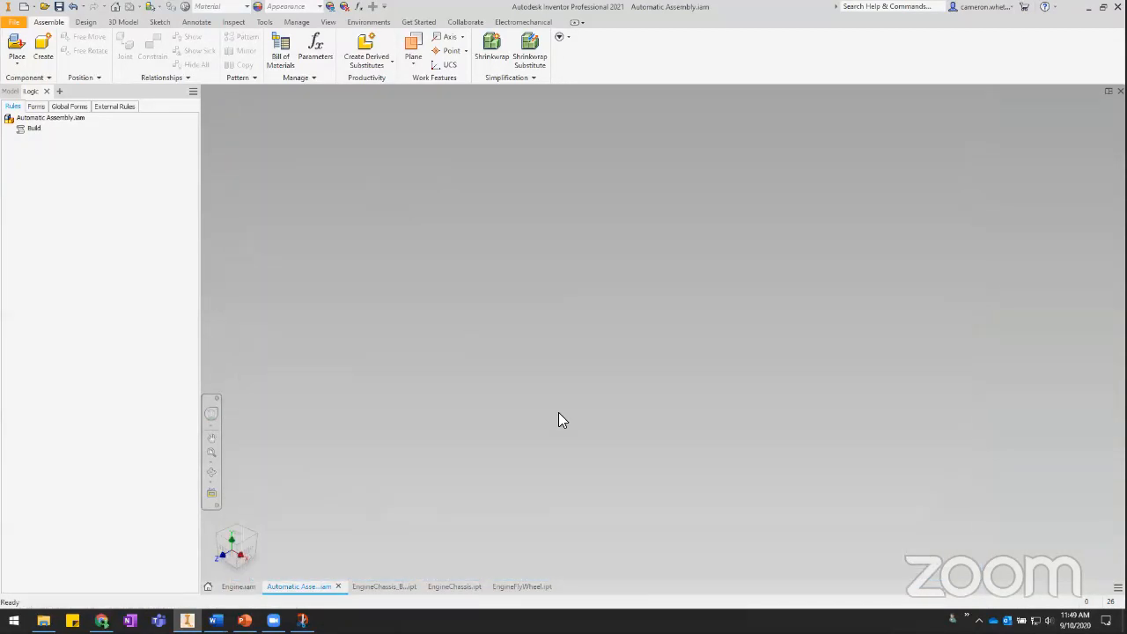
Run the Build rule to generate the engine assembly and bring the chassis bolt into view
right_click(34, 129)
left_click(57, 142)
key("F4")
left_click_drag(722, 448, 904, 377)
middle_click_drag(904, 377, 946, 429, "shift")
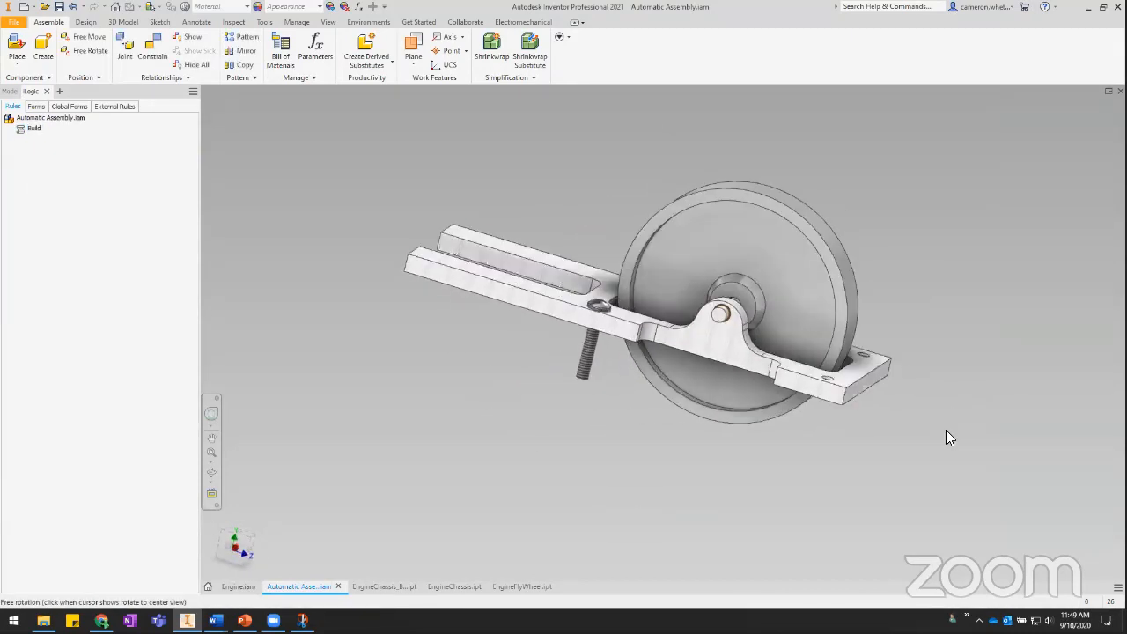
Examine how the chassis bolt sits in its hole, including the ChassisBolt constraint listed under _ChassisBolt1
scroll(604, 310, "down", 5)
left_click(568, 269)
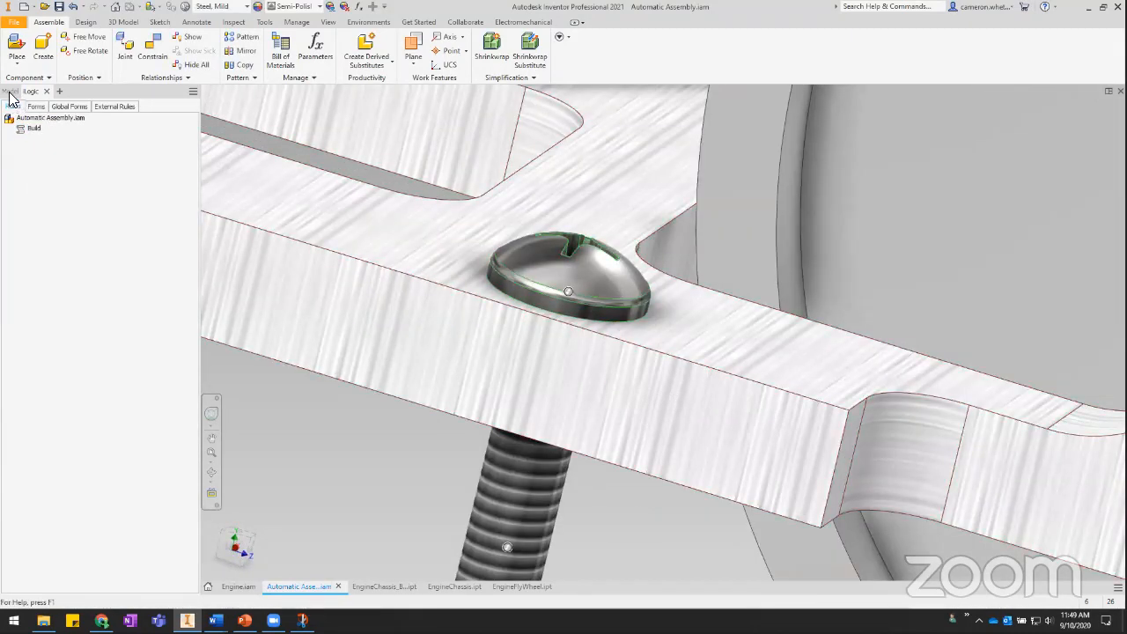
left_click(10, 91)
left_click(44, 381)
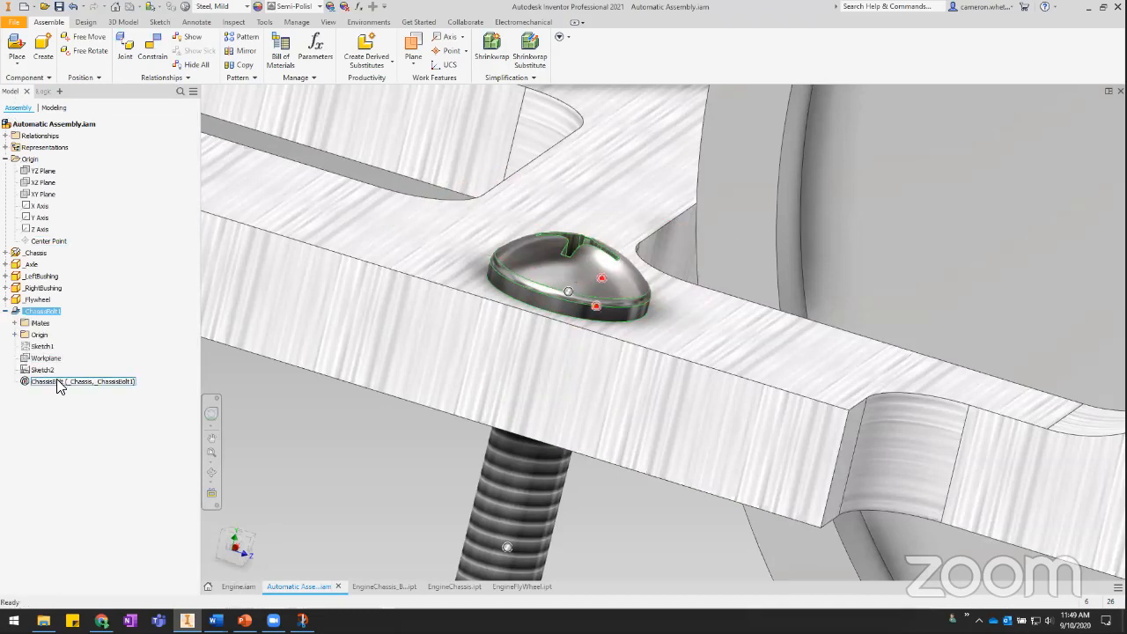
scroll(485, 397, "up", 3)
scroll(532, 447, "up", 6)
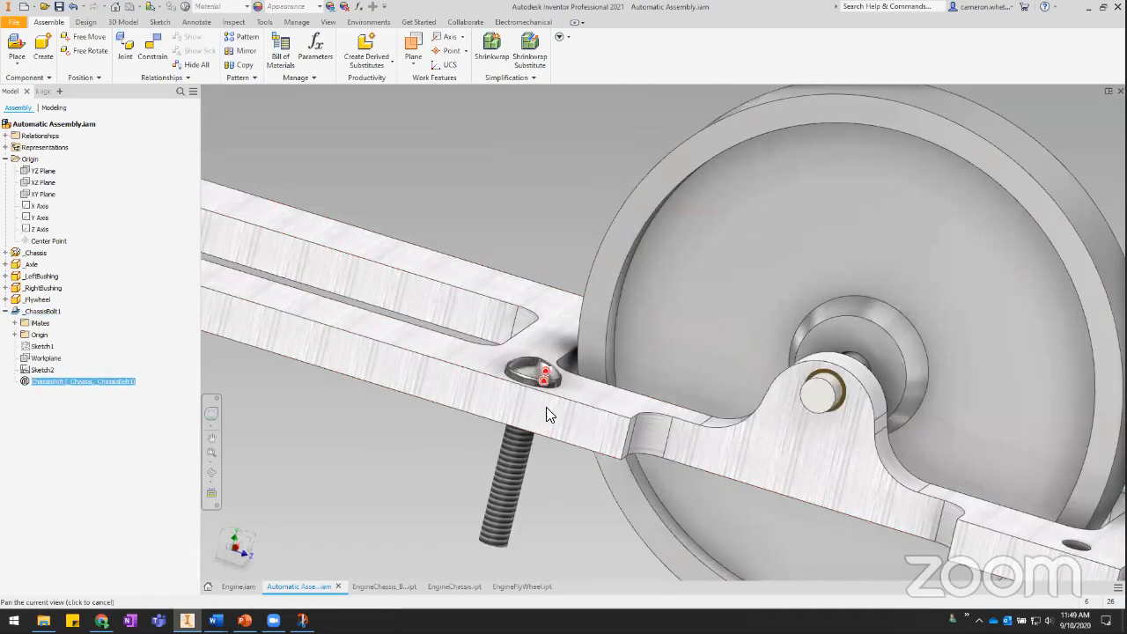
middle_click_drag(583, 450, 414, 462, "shift")
scroll(458, 481, "up", 3)
left_click(486, 493)
Delete all generated components from the assembly and reopen the Build rule for editing
left_click_drag(723, 515, 445, 273)
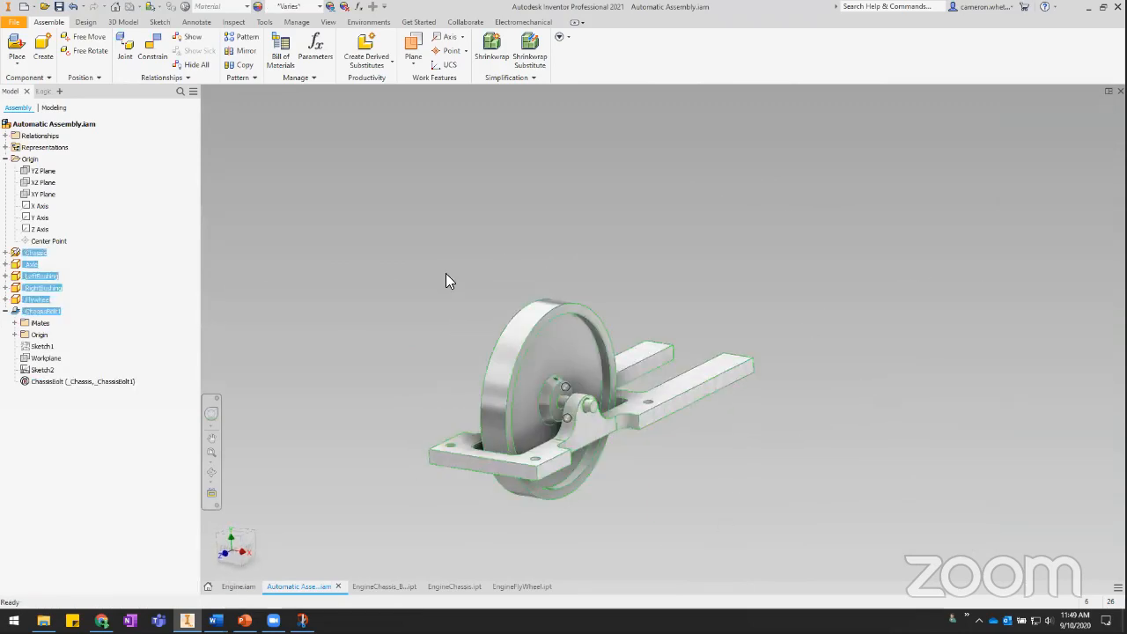
key("Delete")
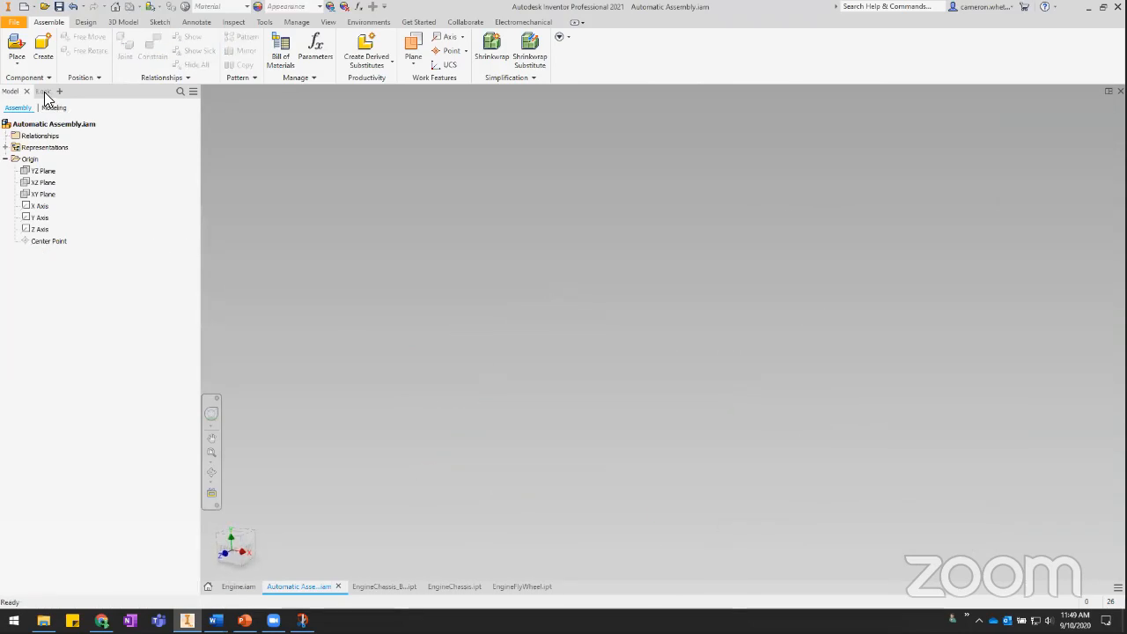
left_click(41, 92)
left_click(28, 131)
double_click(28, 131)
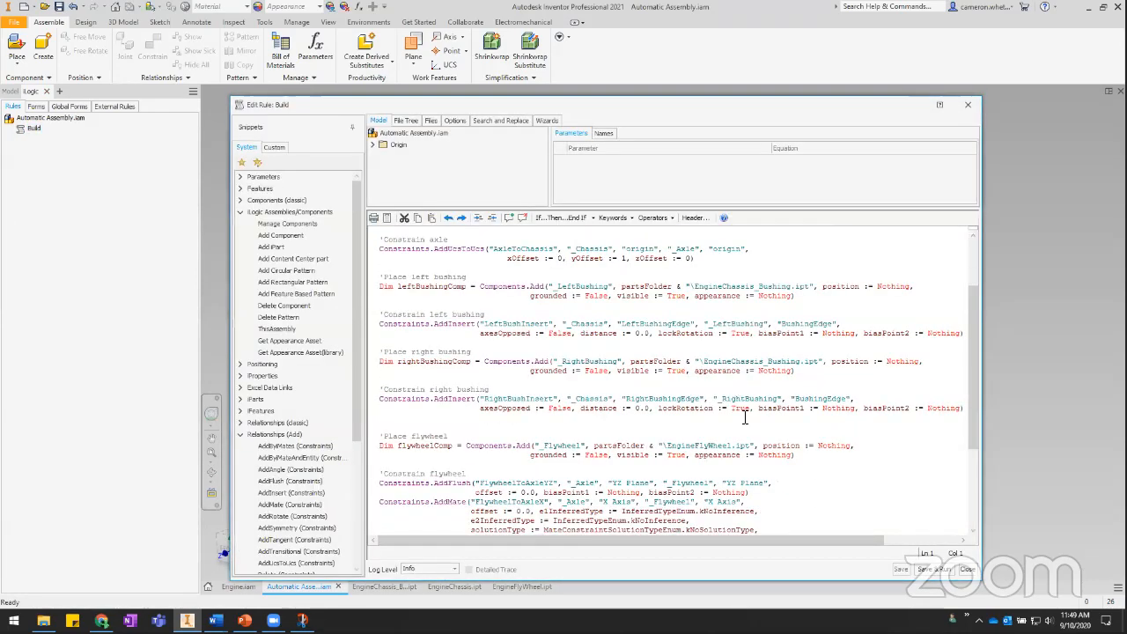
Append the comment 'Pattern the chassis bolt at the end of the rule, followed by an Add Rectangular Pattern snippet
scroll(498, 512, "down", 5)
type("'")
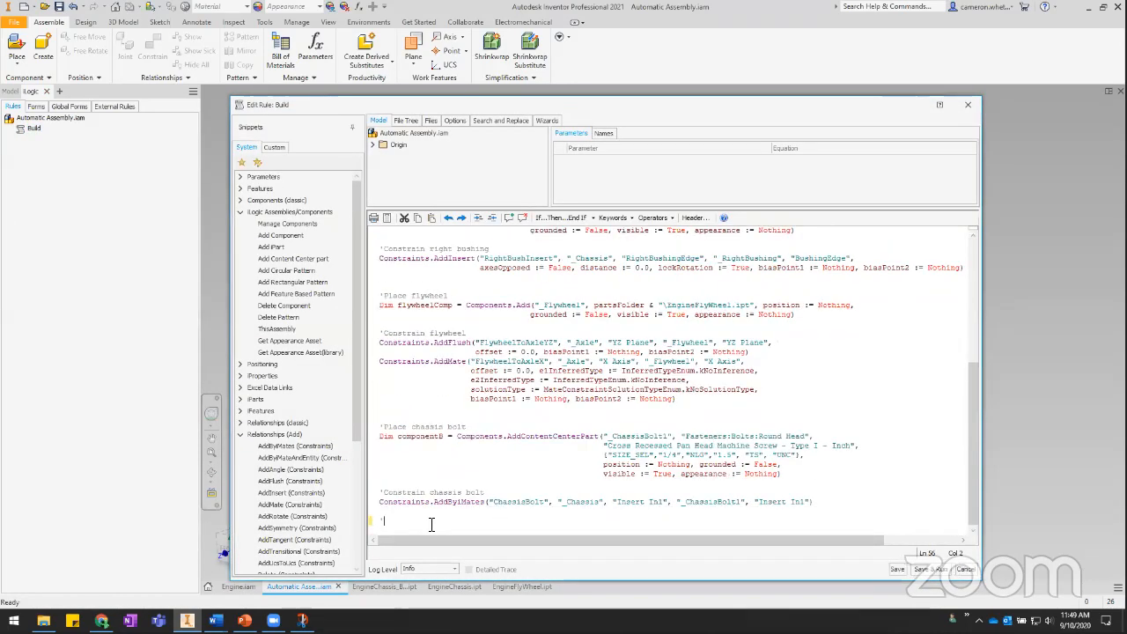
type("Patte")
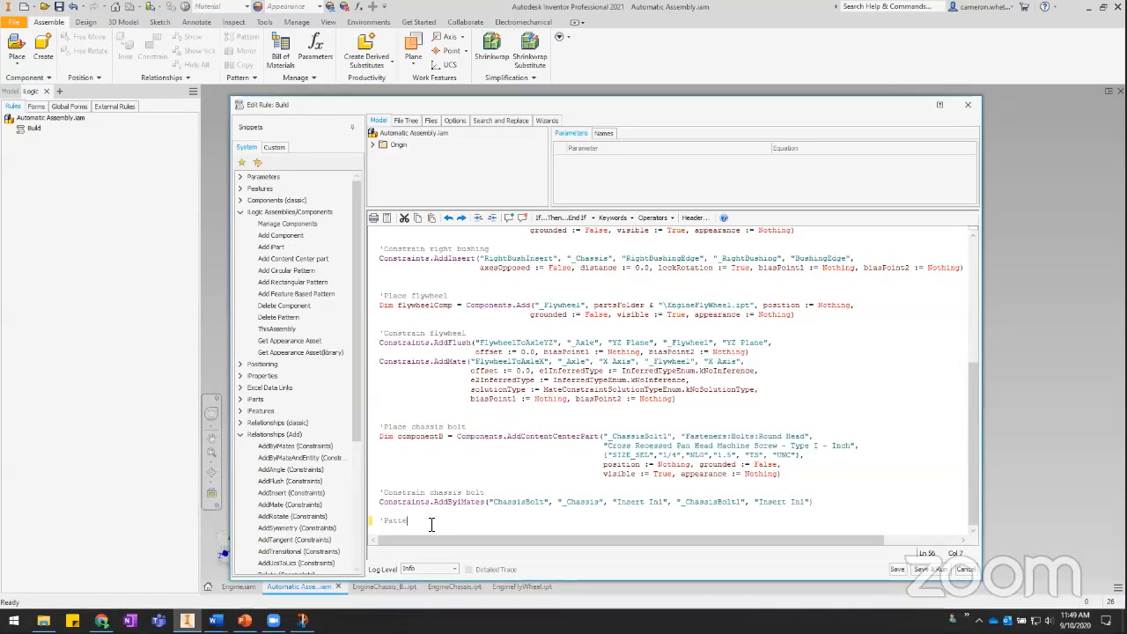
type("rn the chassis bolt")
key("Return")
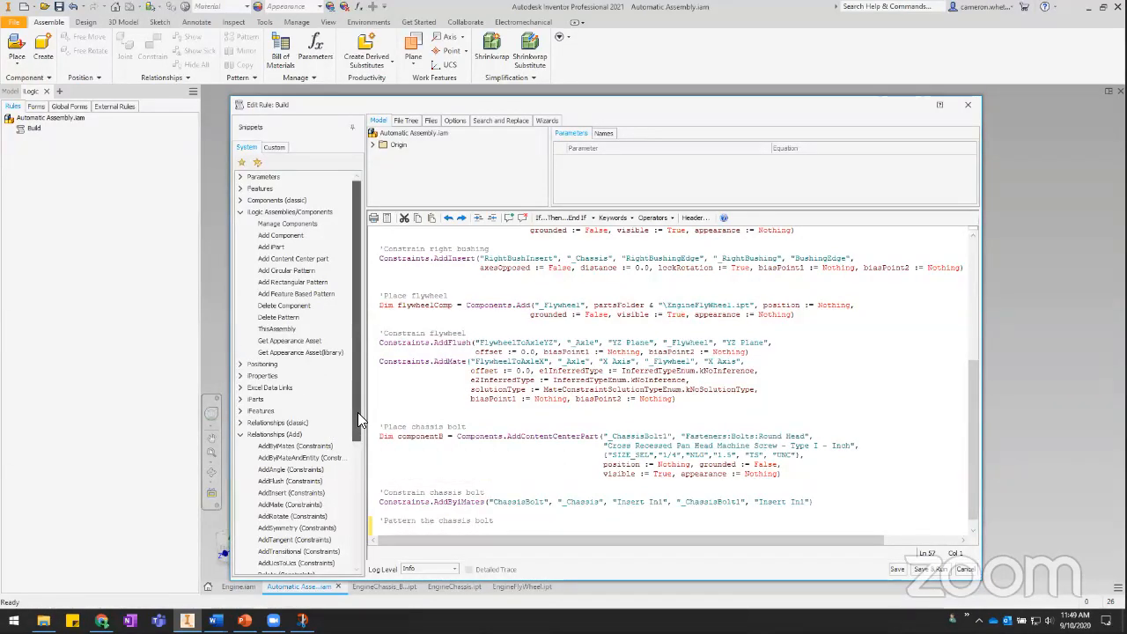
double_click(292, 282)
scroll(511, 493, "down", 1)
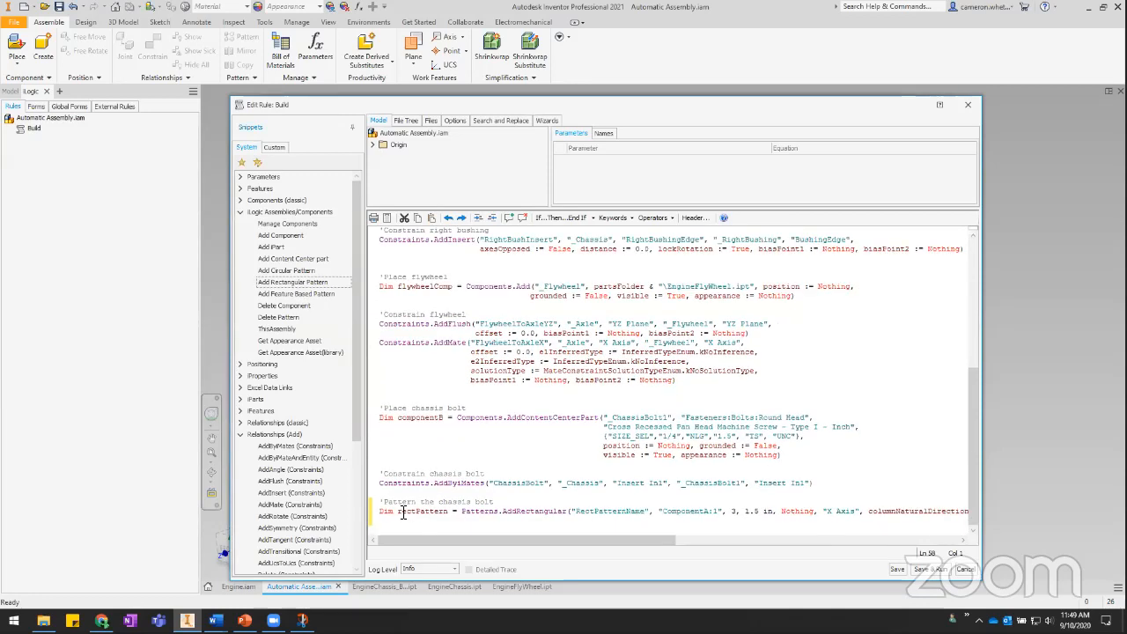
Rename the pattern variable to ChassisBoltPattern and name the rectangular pattern "Bolts"
left_click_drag(397, 514, 418, 516)
type("ChassisBolt")
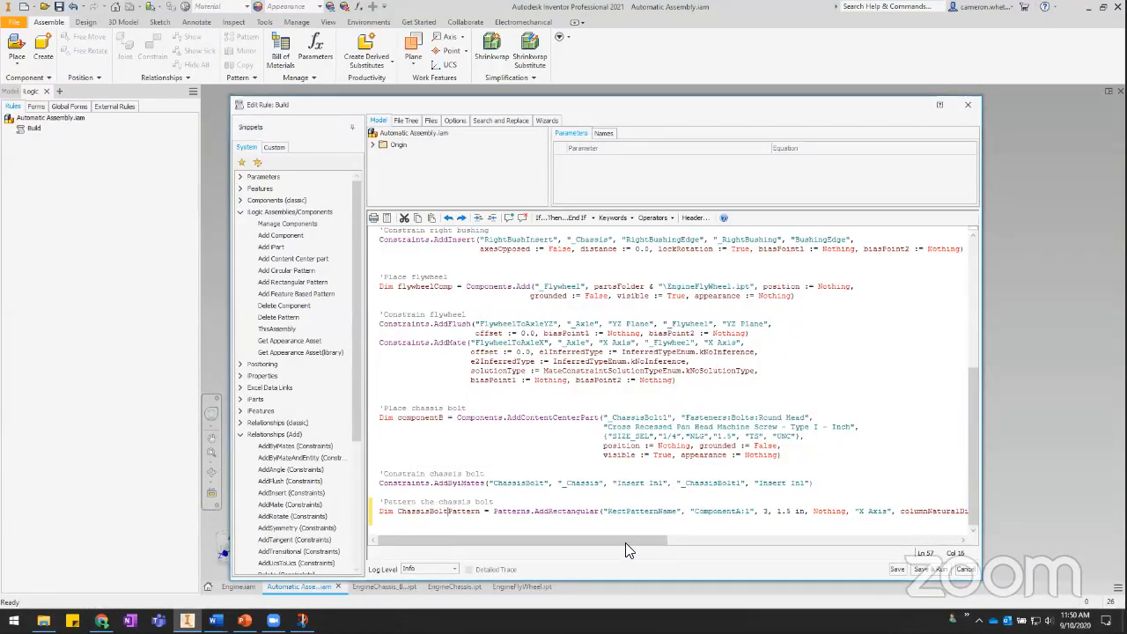
double_click(622, 512)
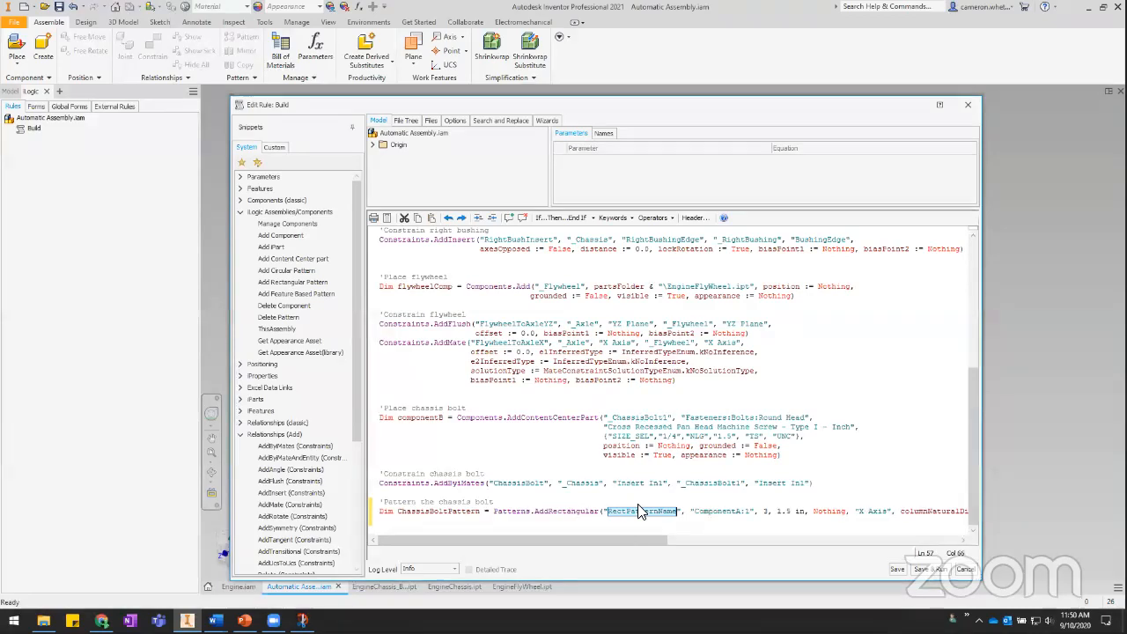
type("Bolts")
Replace the rectangular pattern's placeholder component with "_ChassisBolt1"
left_click_drag(649, 540, 705, 542)
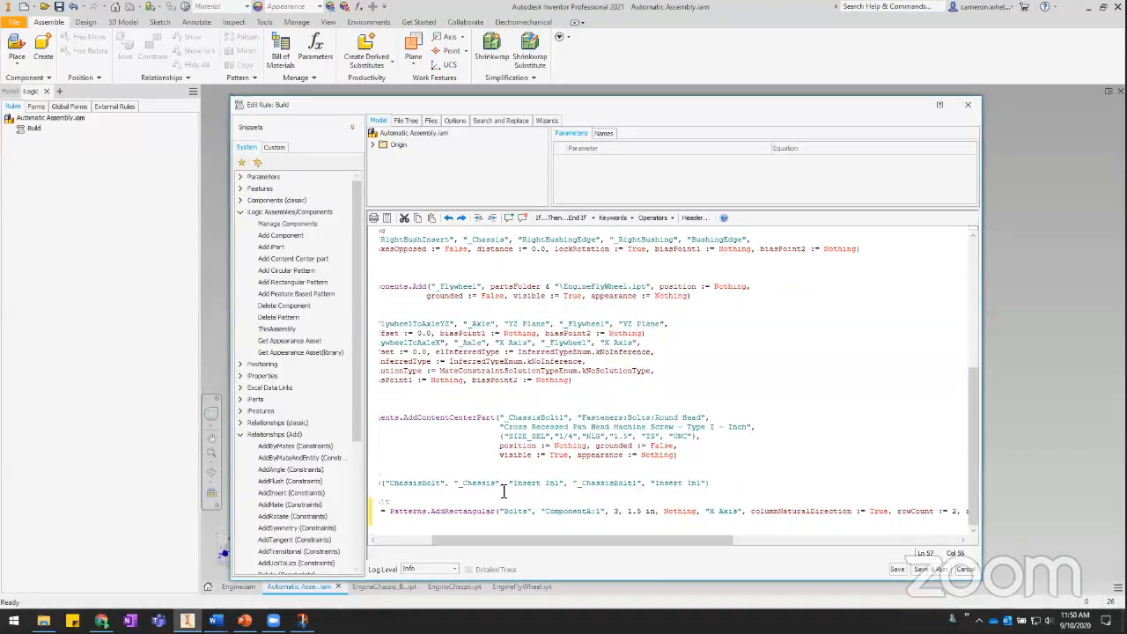
double_click(616, 483)
key("ctrl+c")
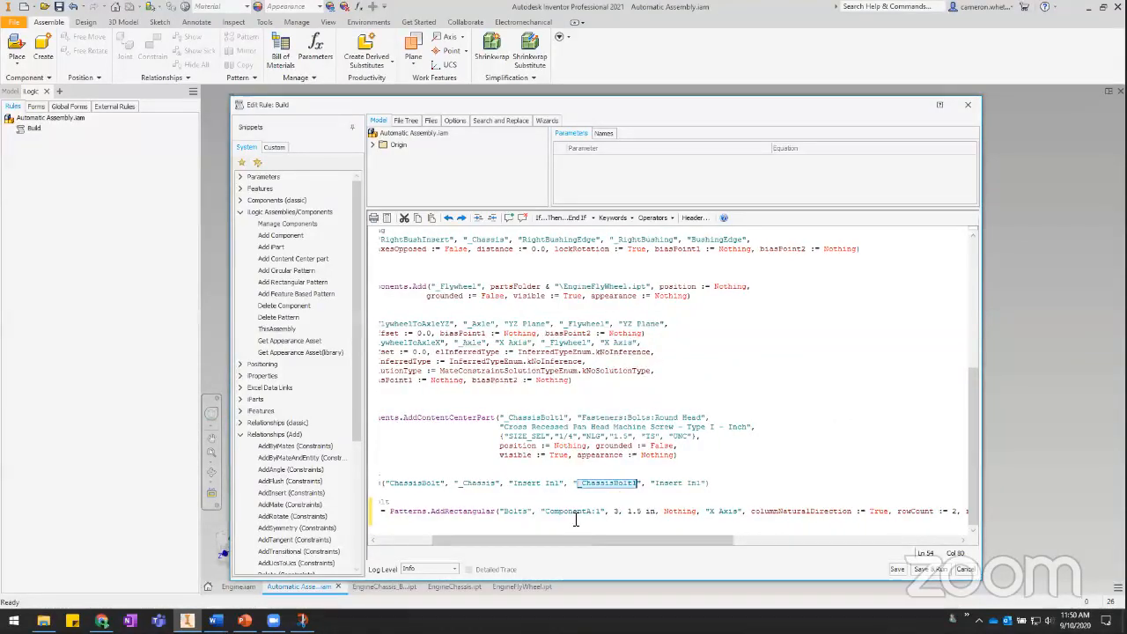
left_click_drag(587, 512, 604, 512)
key("ctrl+v")
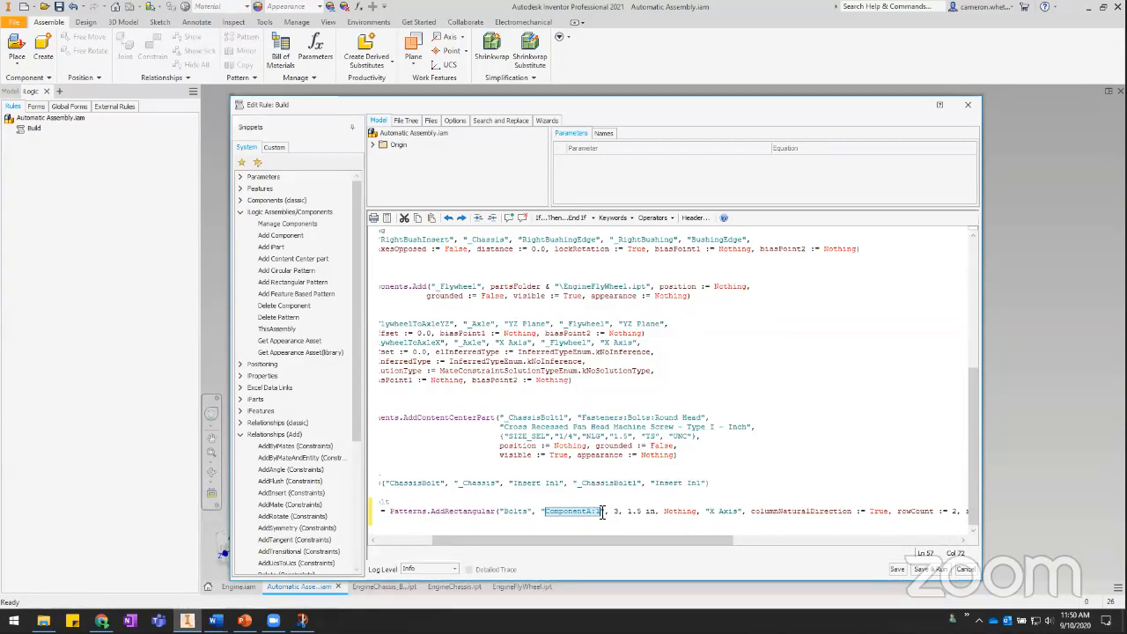
Set the rectangular pattern's column count to 2 and its column offset to 2.5 in
double_click(621, 511)
type("2")
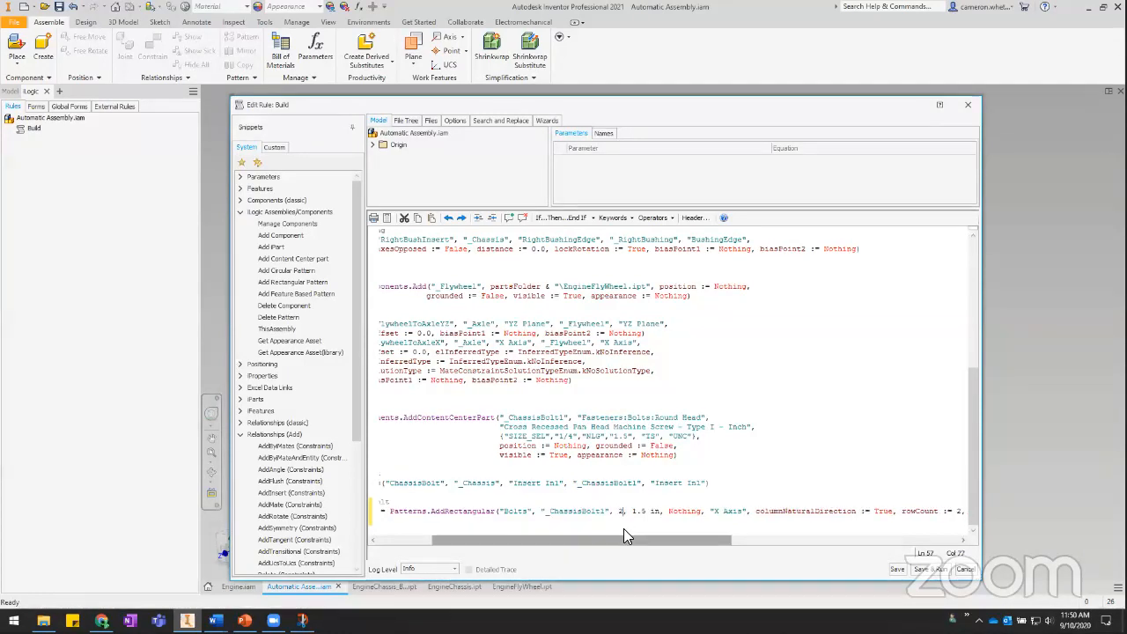
double_click(637, 511)
left_click_drag(647, 511, 650, 519)
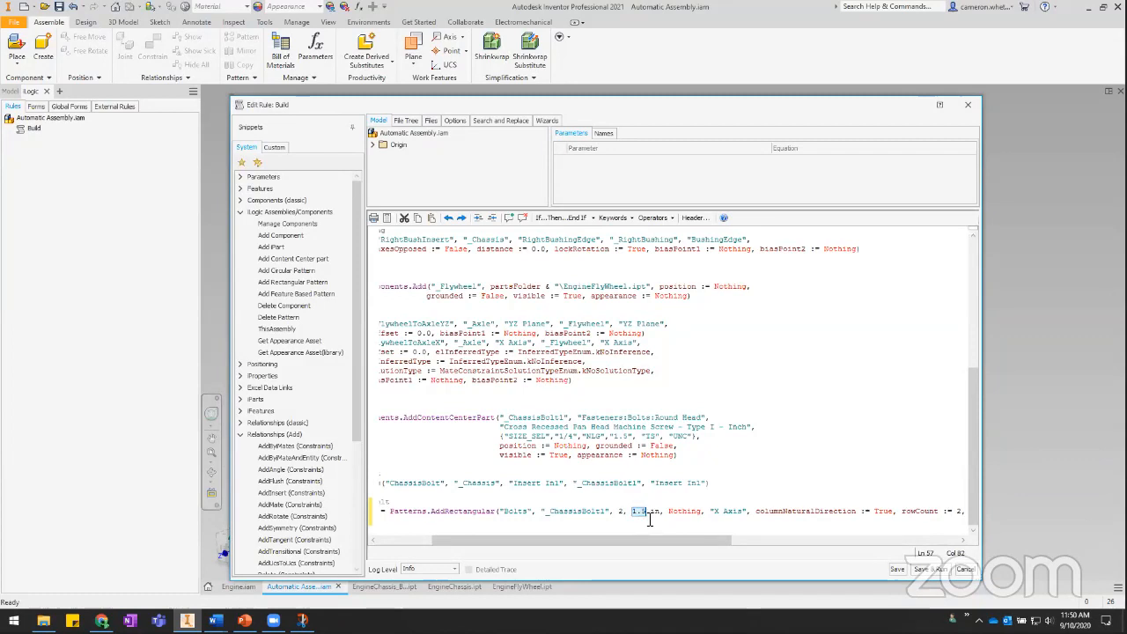
type("2.5")
Set the rectangular pattern's row count to 2 and its row offset to 5 in
left_click_drag(698, 544, 704, 544)
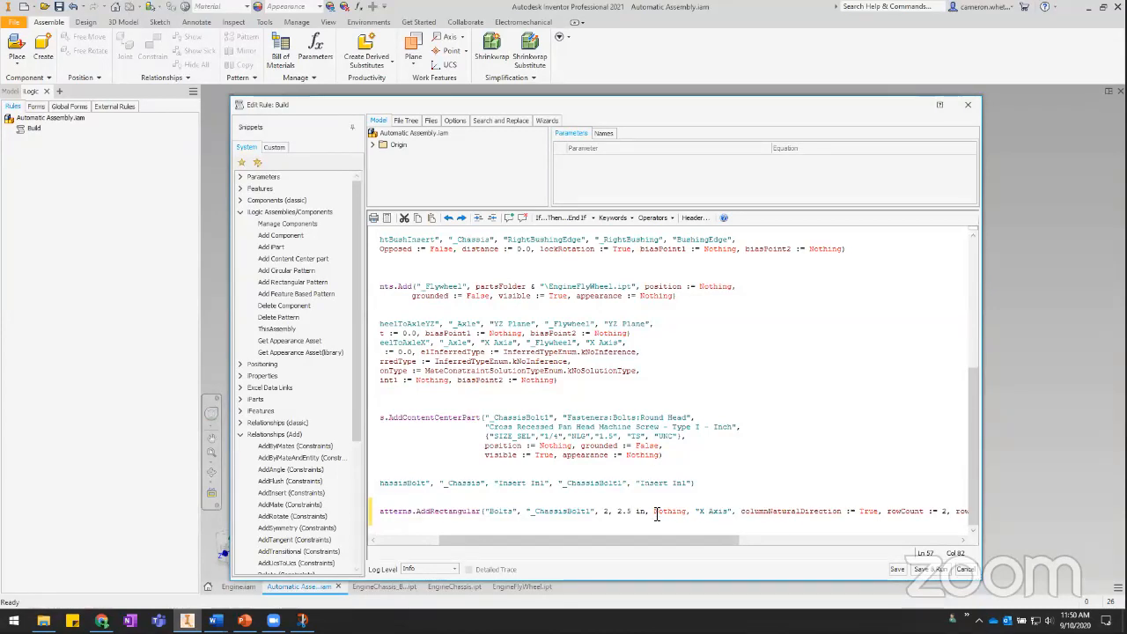
left_click_drag(655, 512, 689, 513)
left_click(665, 516)
left_click_drag(684, 538, 702, 541)
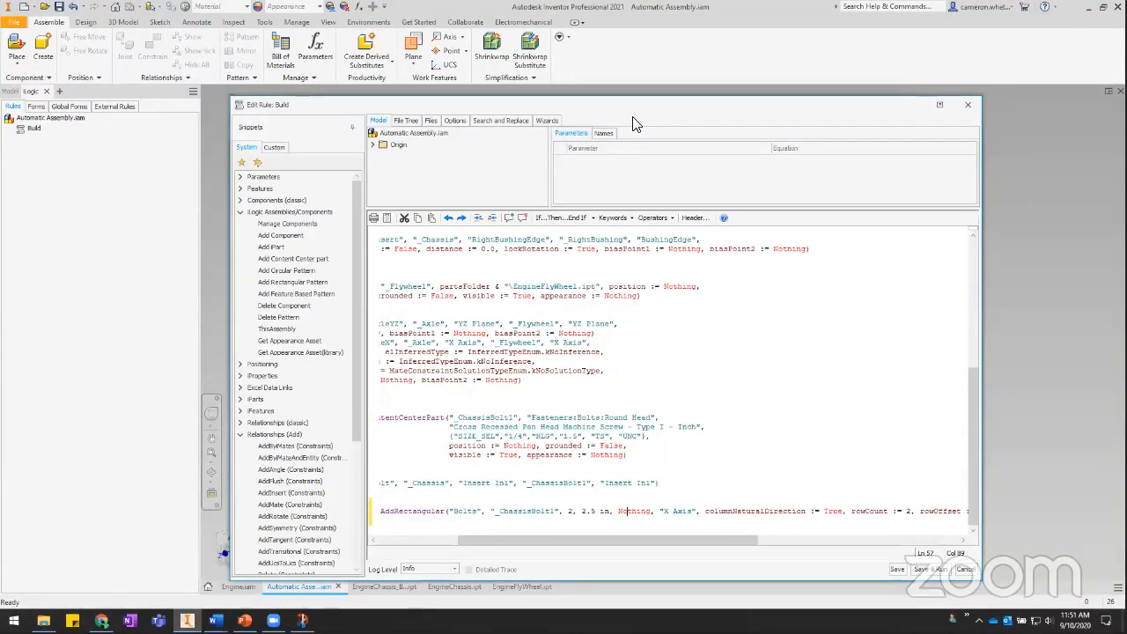
left_click_drag(634, 118, 656, 96)
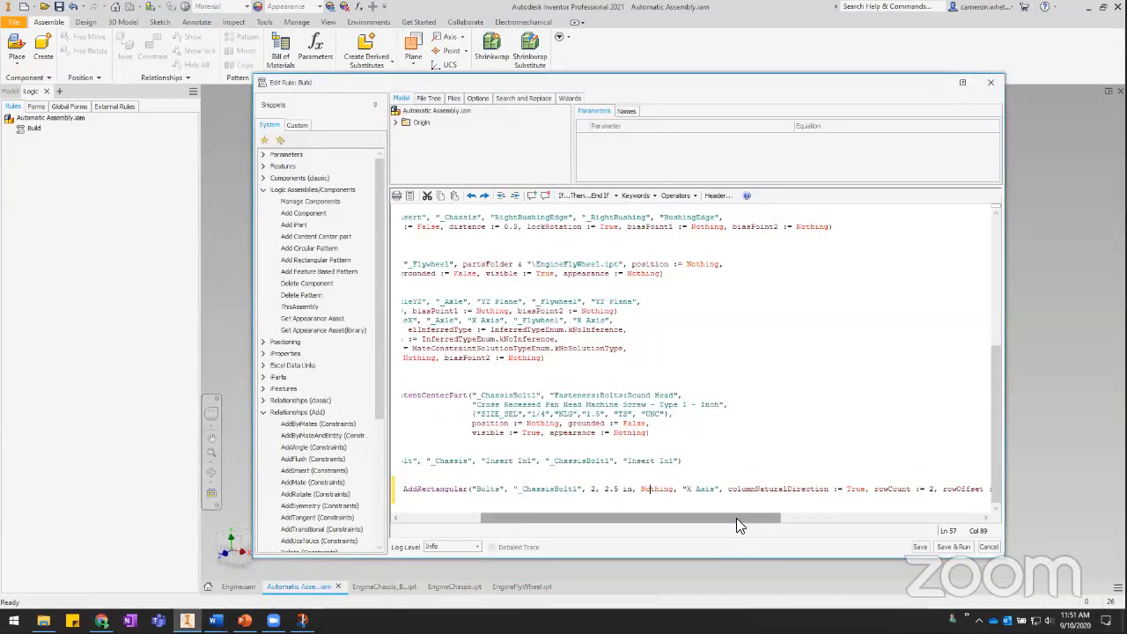
left_click_drag(736, 518, 810, 520)
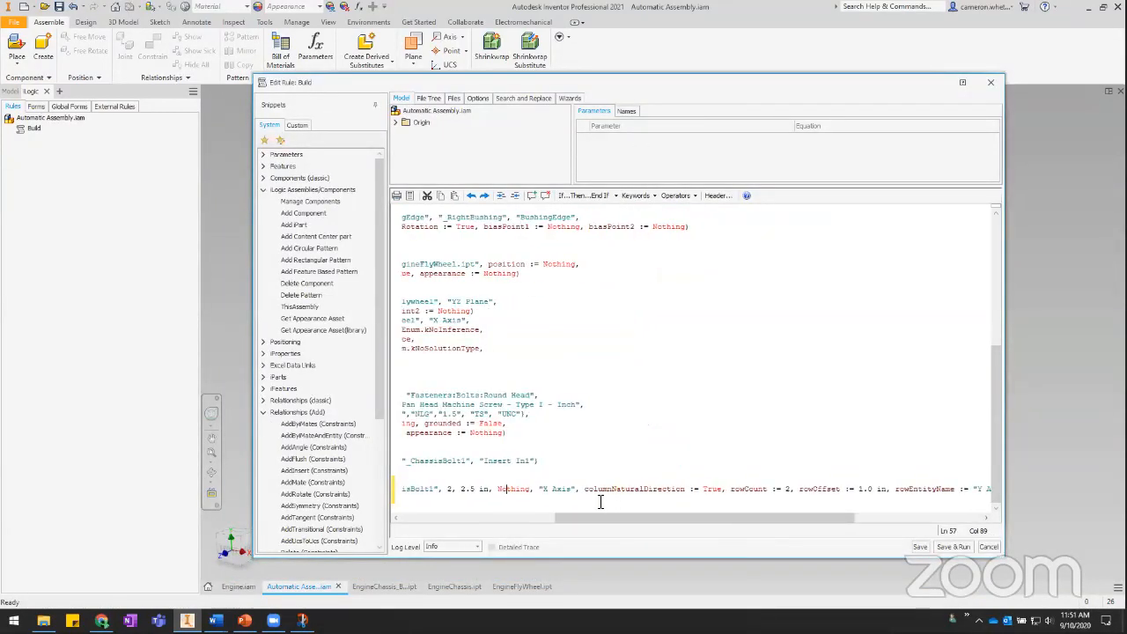
left_click_drag(718, 518, 771, 519)
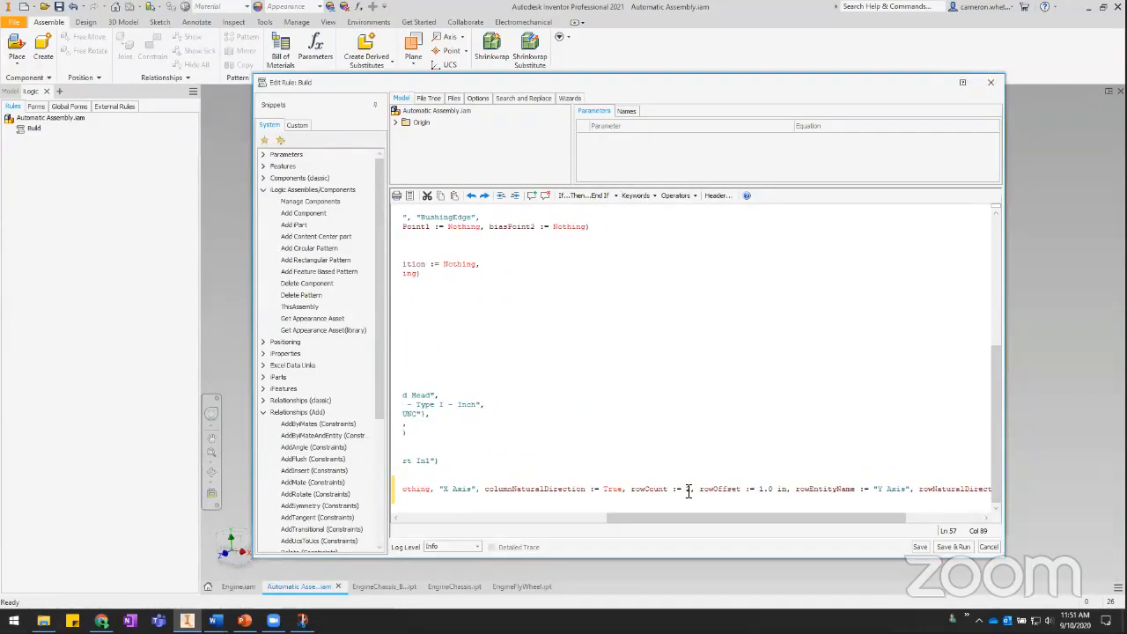
double_click(688, 489)
type("2")
double_click(767, 490)
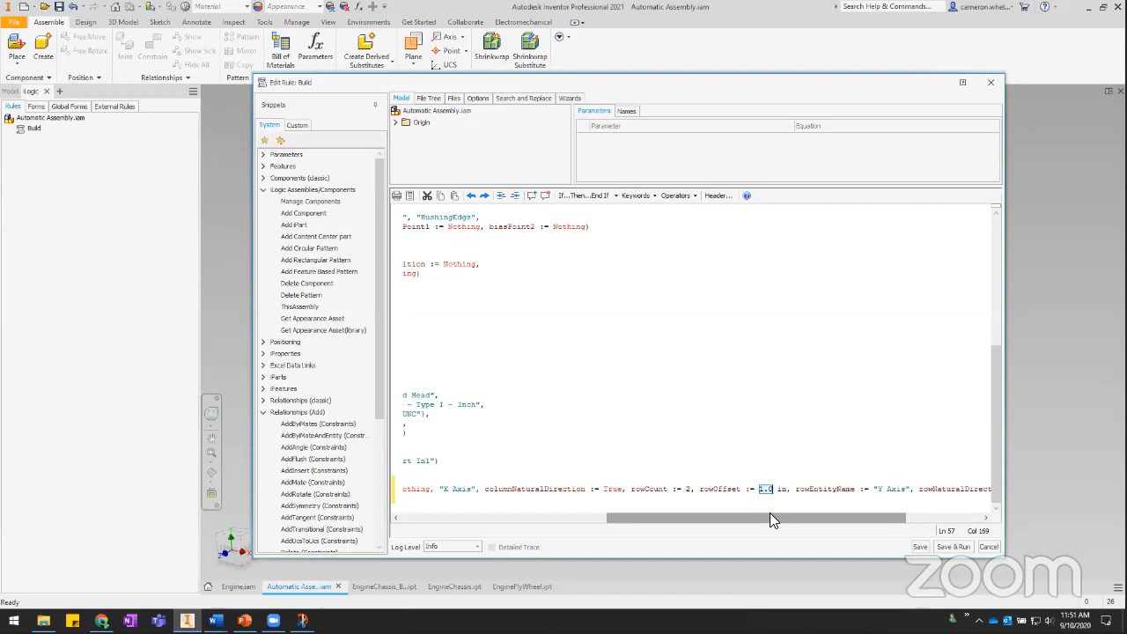
type("5")
Change the rectangular pattern's row entity name to "Z Axis"
left_click_drag(771, 520, 802, 523)
double_click(808, 489)
type("Z")
left_click_drag(800, 517, 819, 520)
left_click_drag(899, 515, 577, 518)
Save the Build rule, close its editor, and run the rule to generate the engine assembly with the bolt pattern
left_click(487, 502)
left_click(918, 547)
left_click(989, 546)
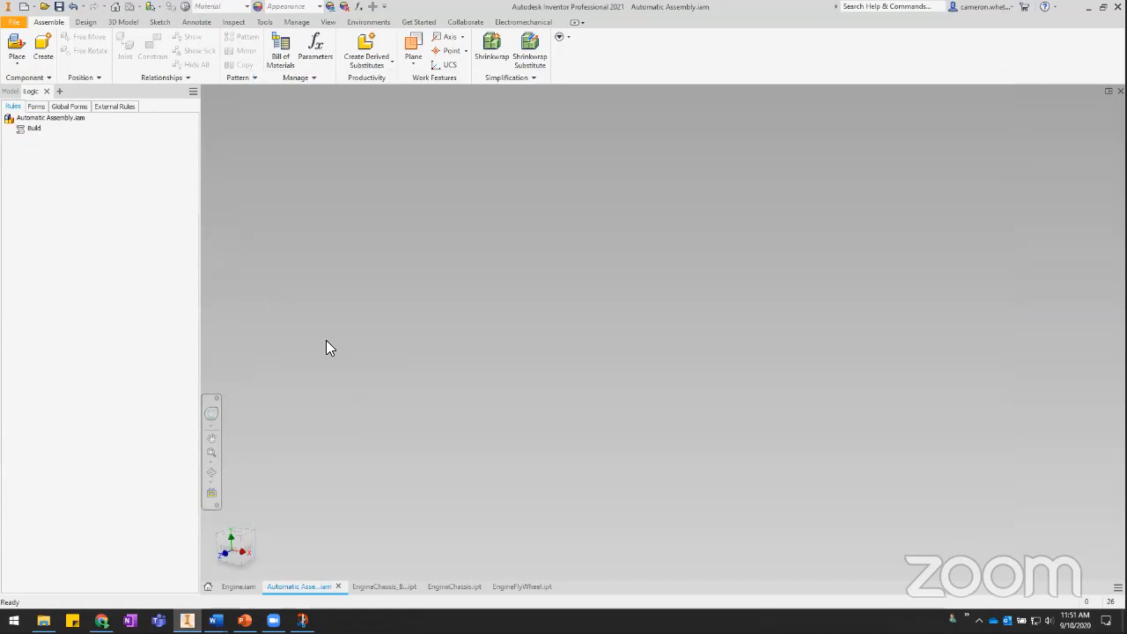
right_click(38, 131)
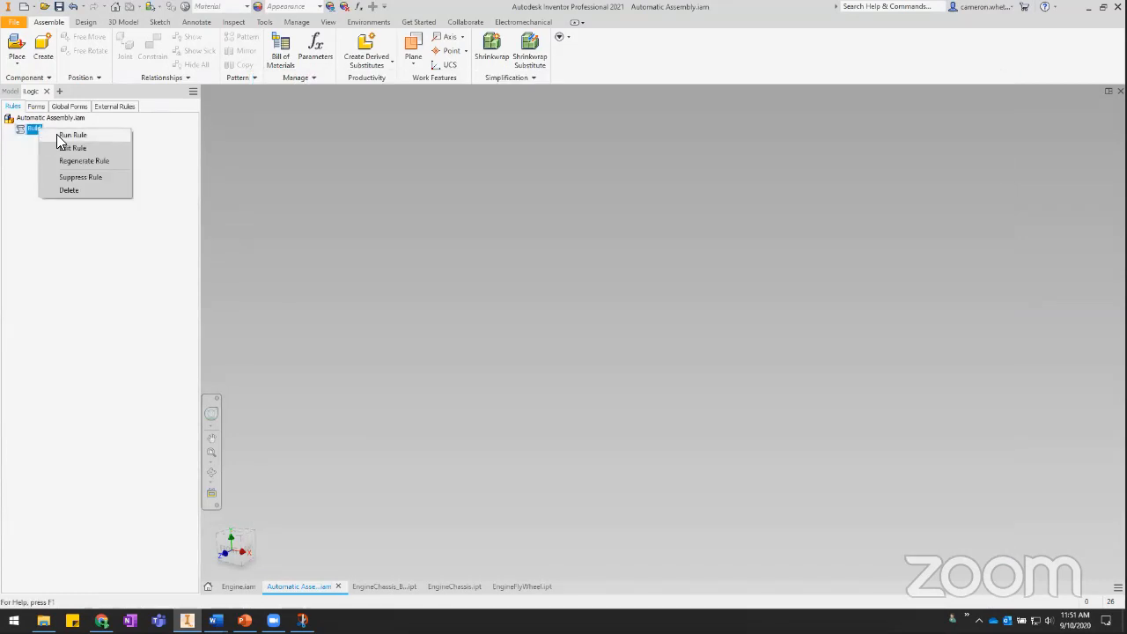
left_click(62, 134)
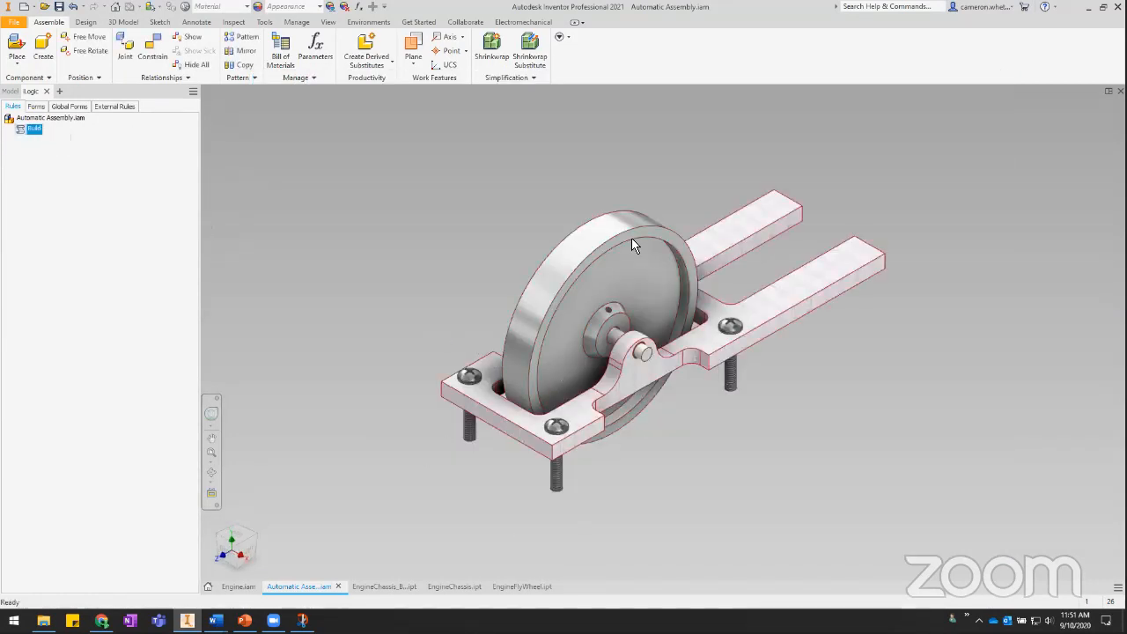
middle_click_drag(635, 268, 804, 438, "shift")
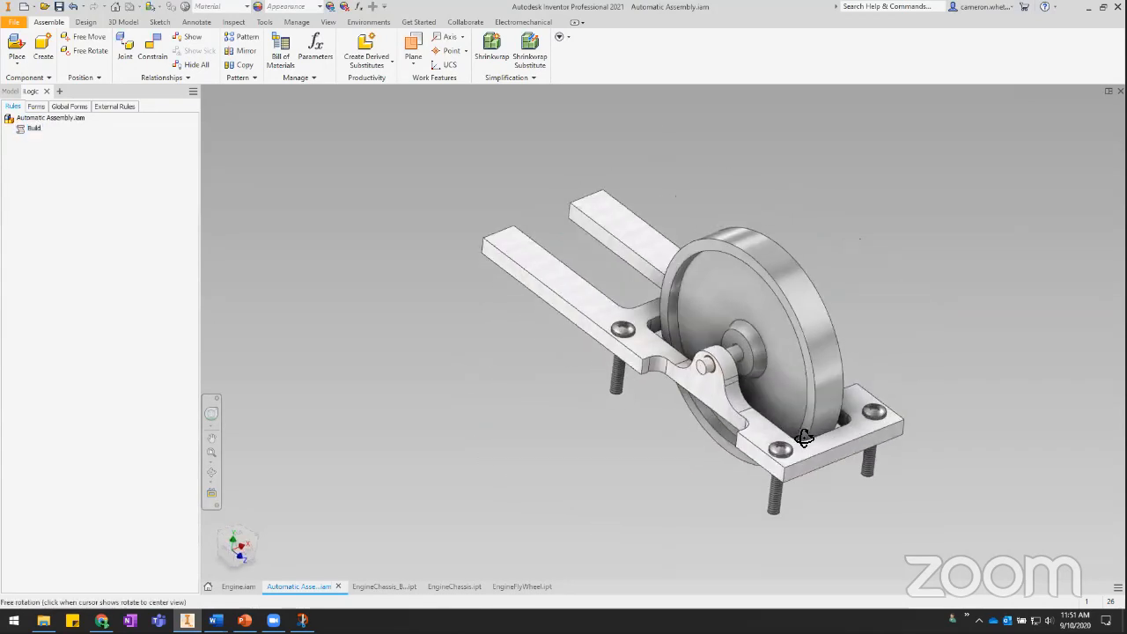
middle_click_drag(647, 381, 608, 453)
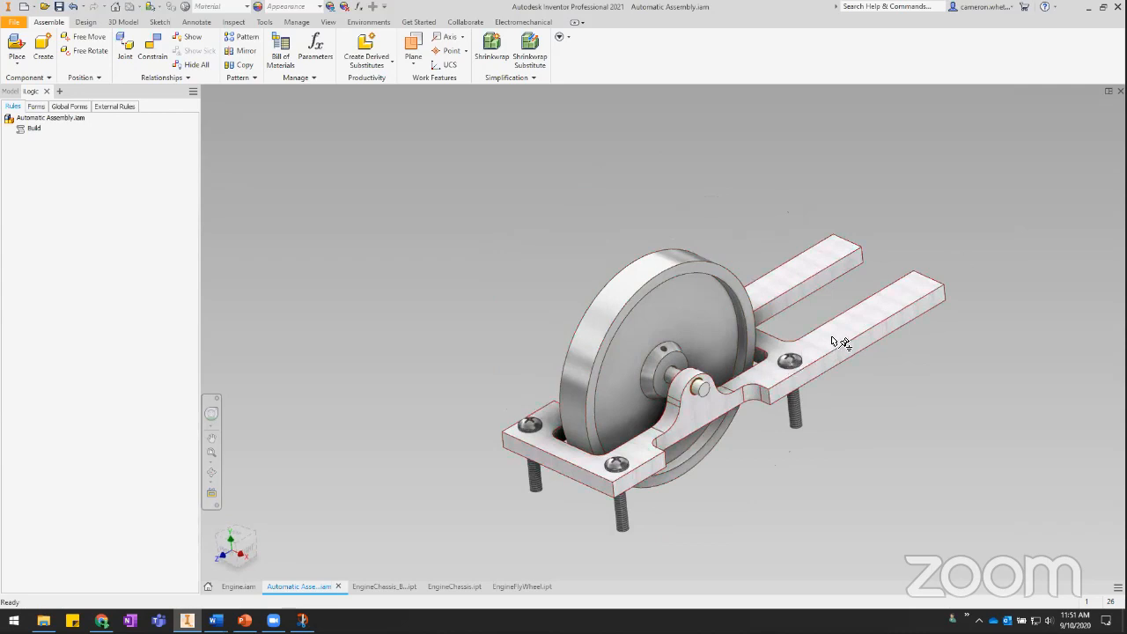
middle_click_drag(810, 312, 787, 270, "shift")
middle_click_drag(706, 300, 734, 416, "shift")
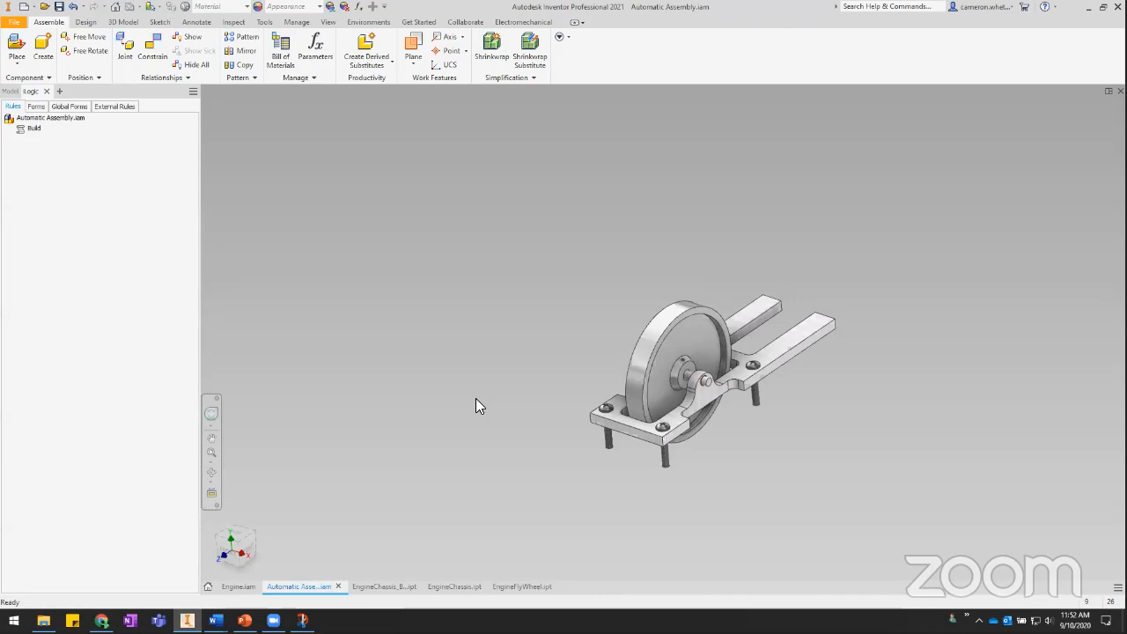
middle_click_drag(475, 405, 573, 402, "shift")
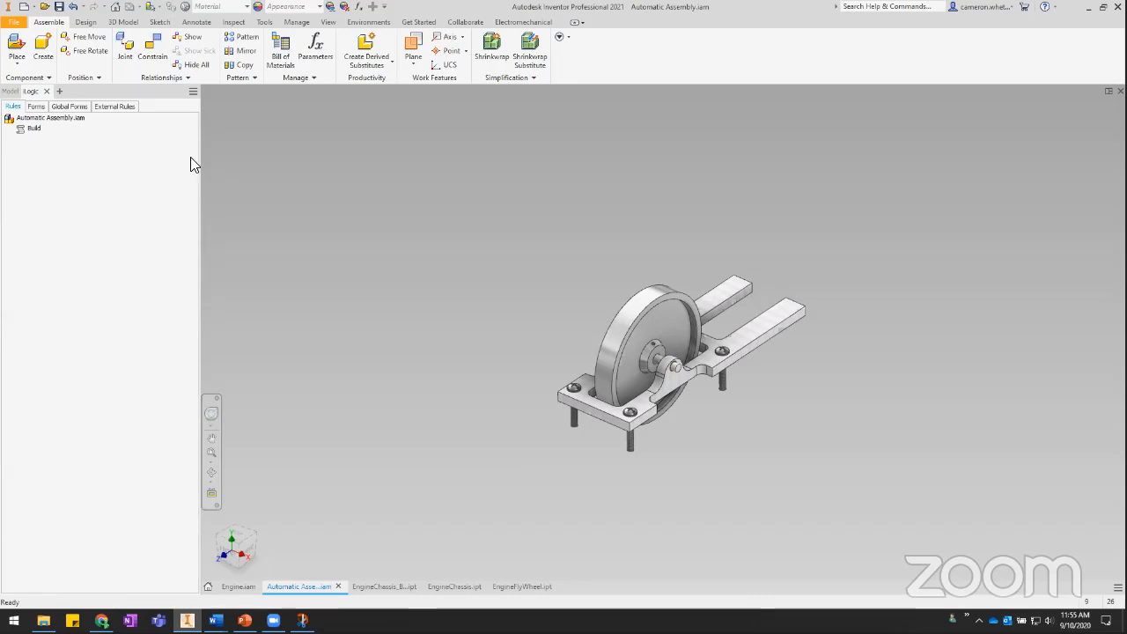
Reopen the Build rule for editing and look through the Forms and Run Other snippet categories
double_click(33, 129)
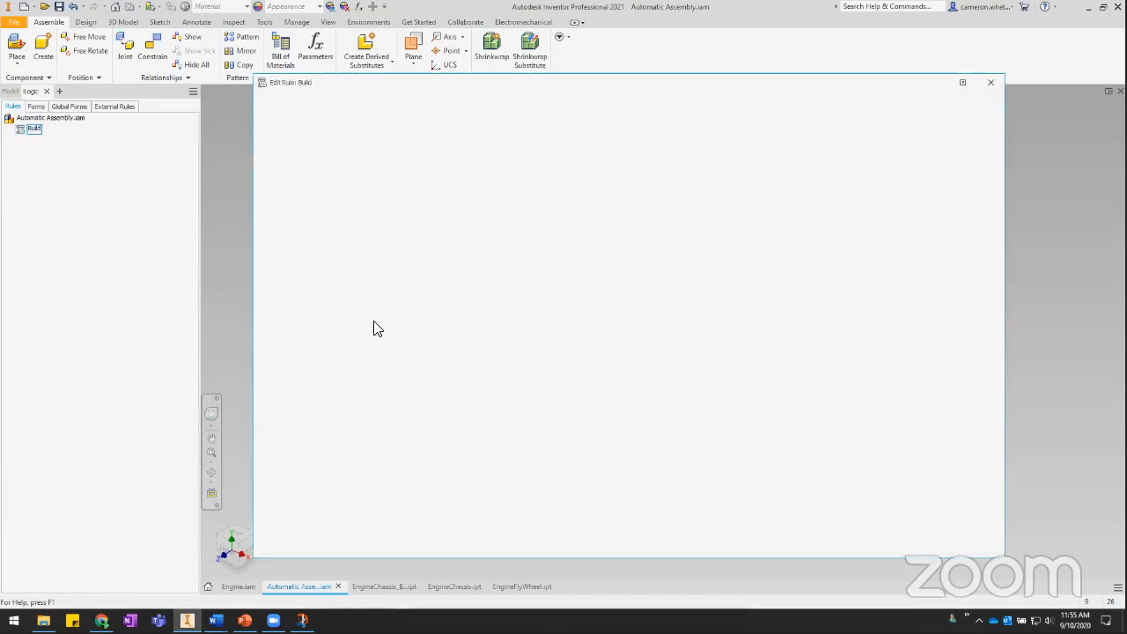
left_click_drag(379, 364, 368, 477)
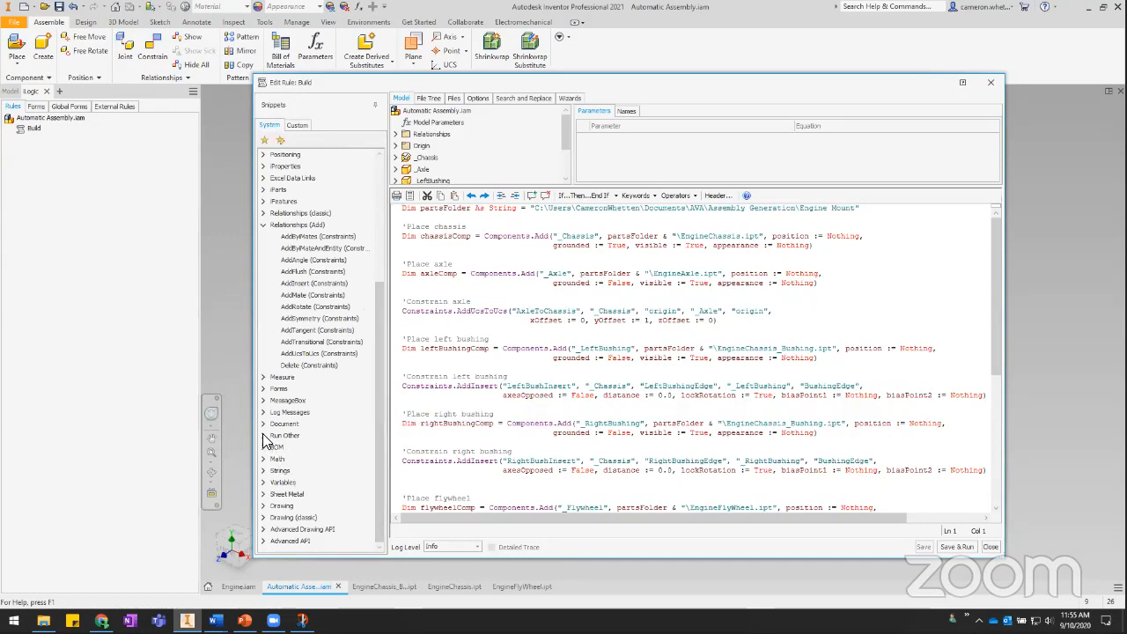
left_click(264, 389)
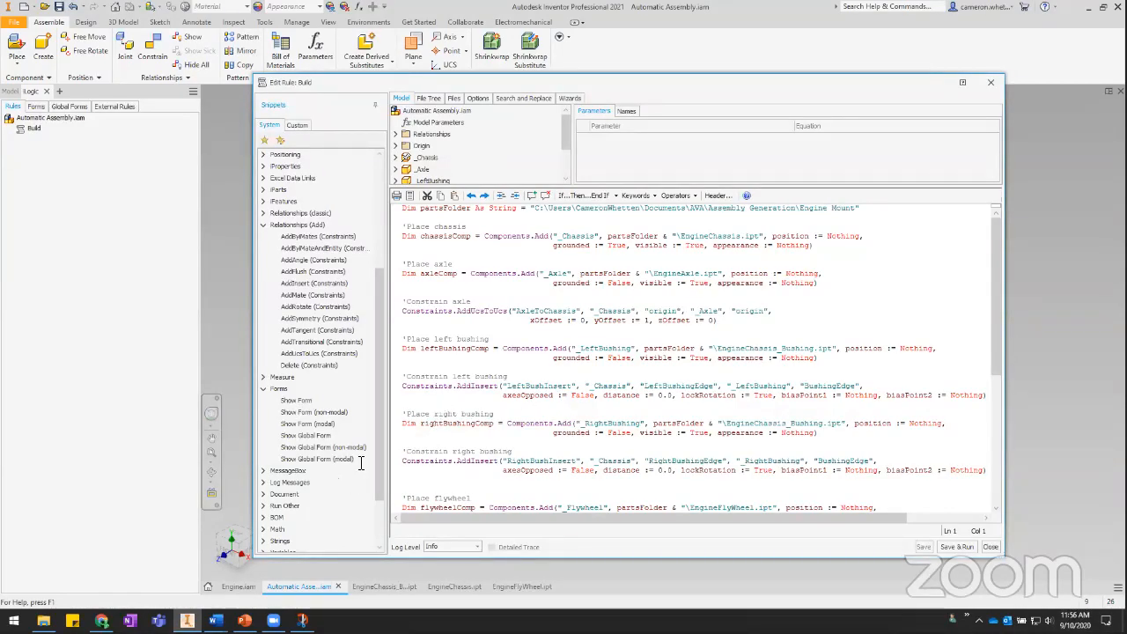
scroll(384, 405, "down", 1)
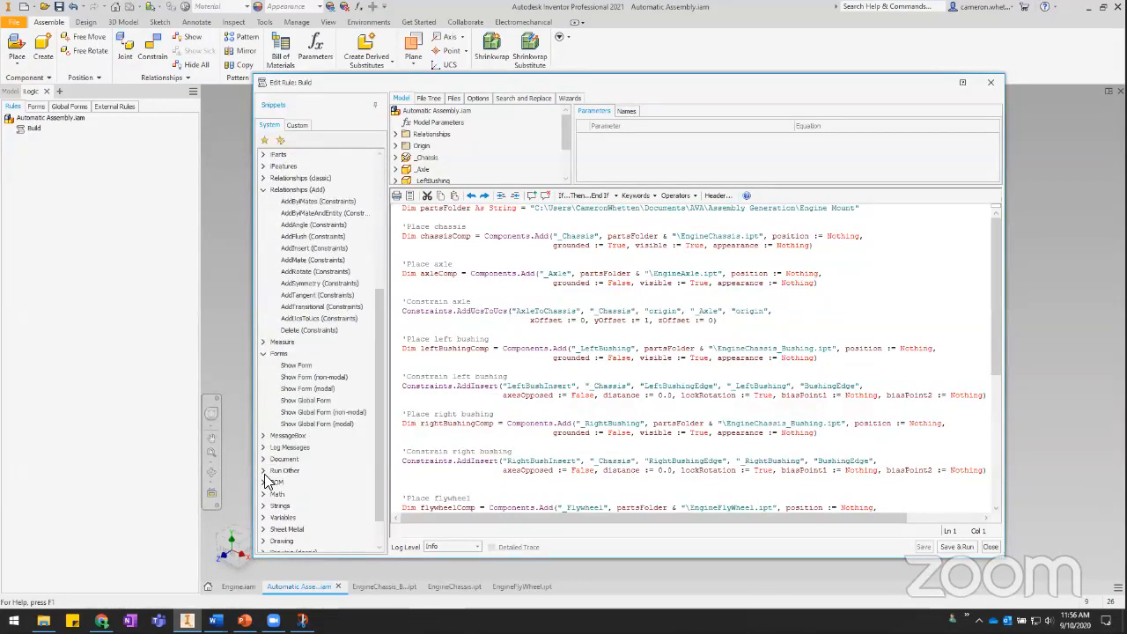
left_click(263, 470)
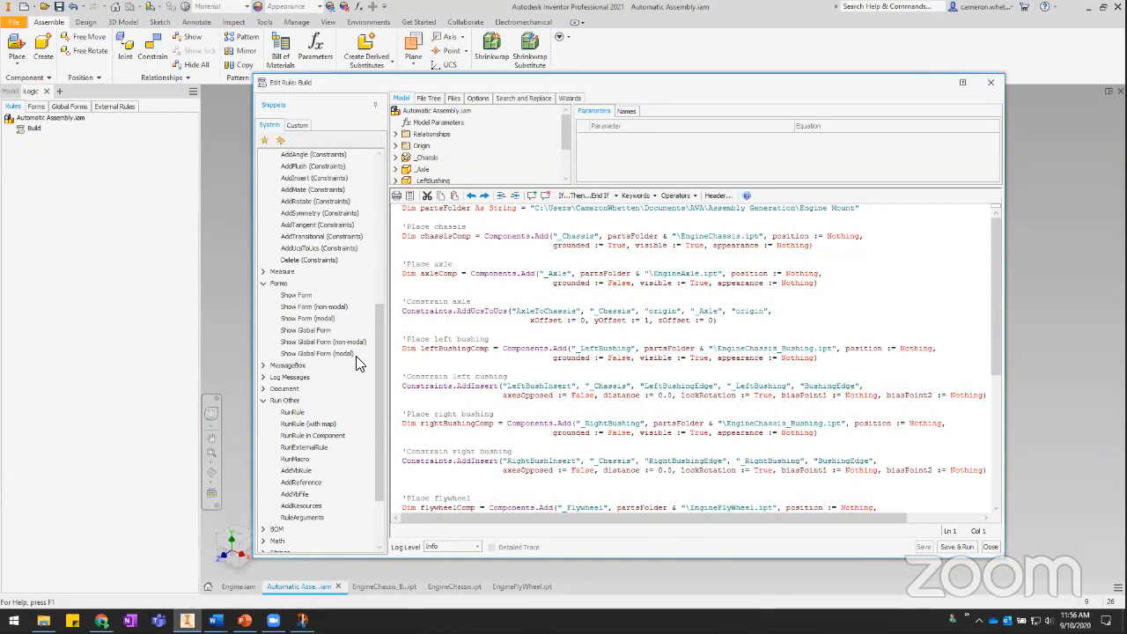
Examine the iLogic Assemblies/Components snippets, including Add Content Center part and Get Appearance Asset(library)
left_click_drag(377, 359, 381, 222)
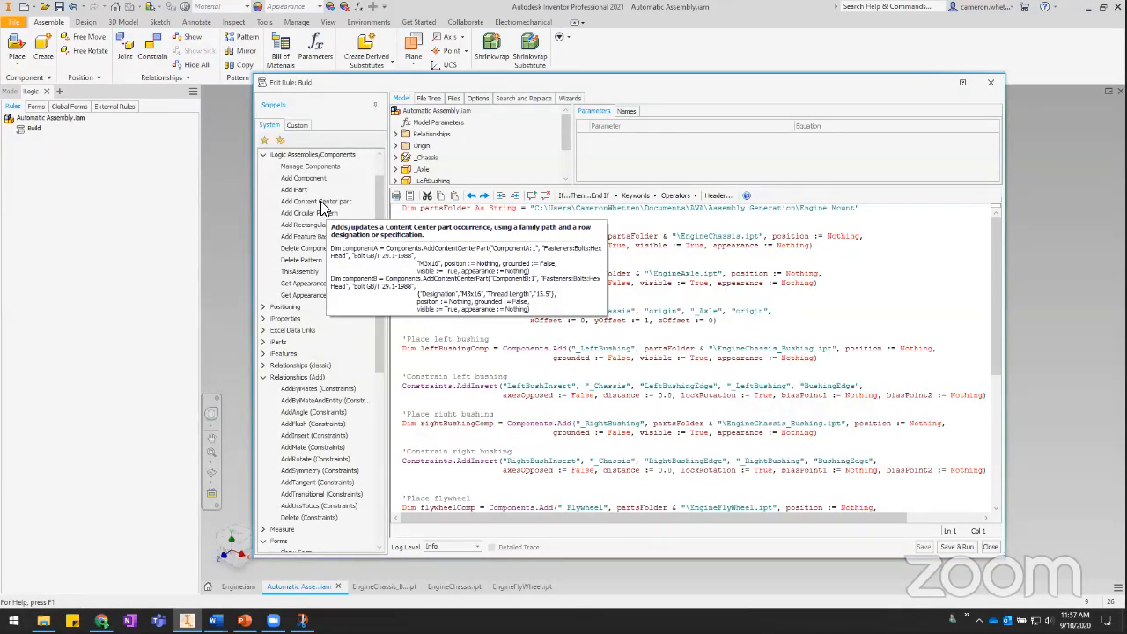
mouse_move(333, 205)
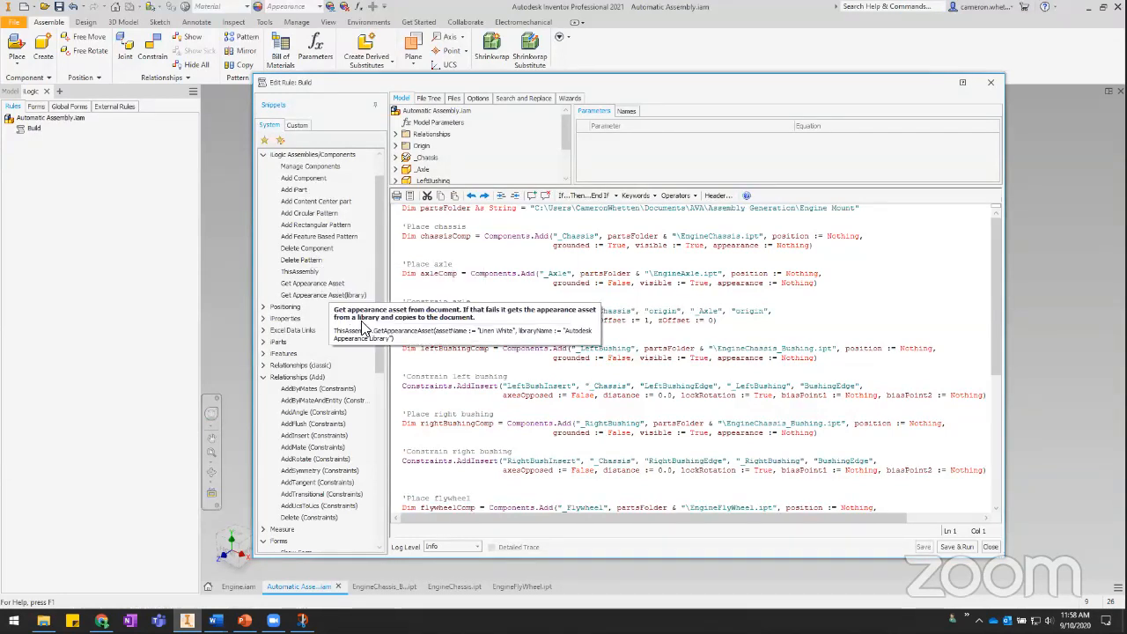
left_click_drag(377, 320, 375, 338)
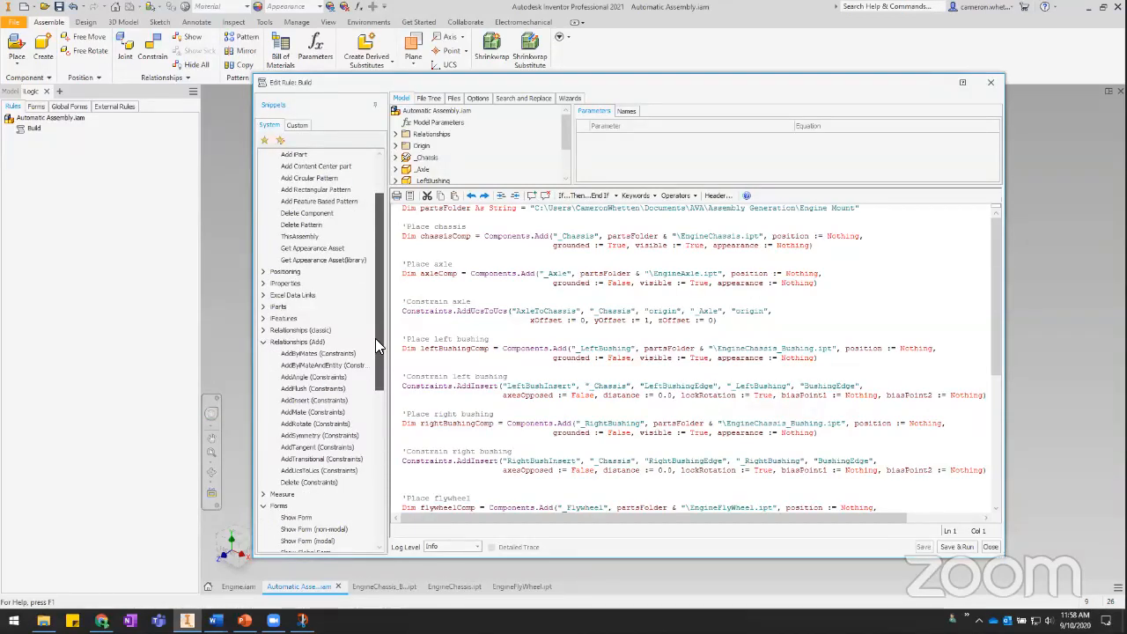
left_click_drag(375, 338, 373, 313)
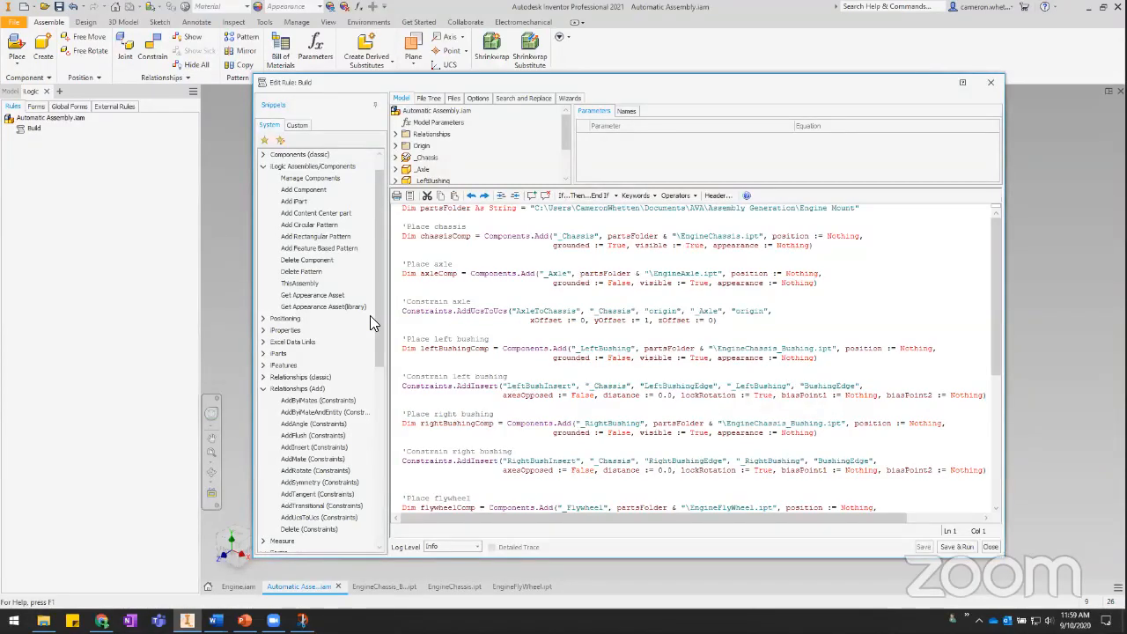
Look through the snippets in the Drawing (classic) and Drawing categories
left_click_drag(377, 312, 393, 513)
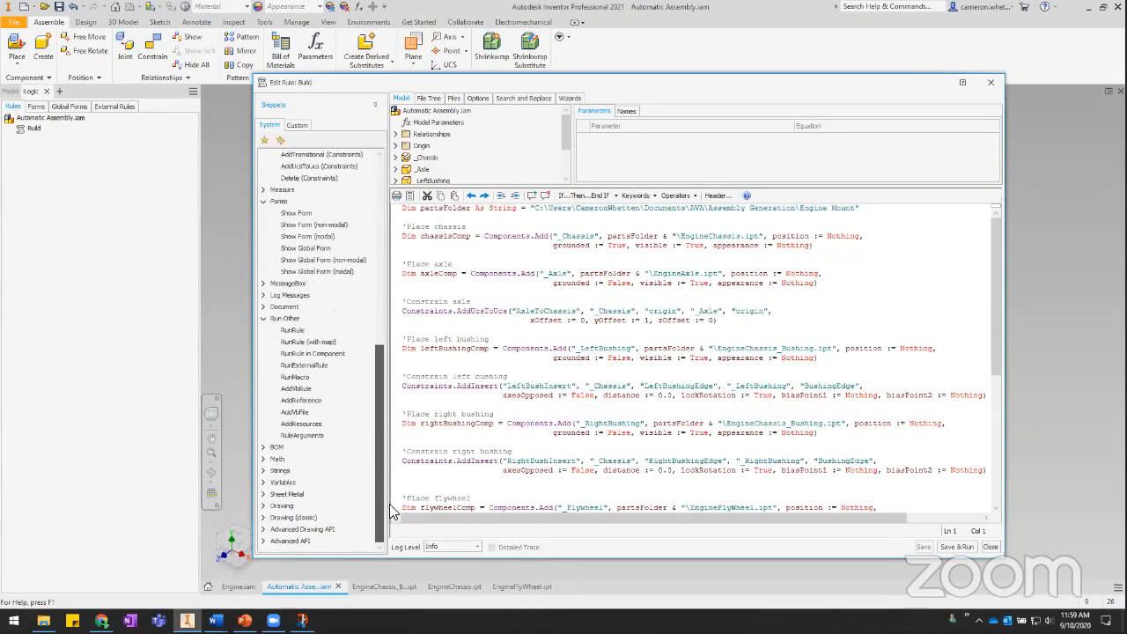
left_click(264, 517)
scroll(299, 498, "down", 4)
scroll(299, 493, "up", 1)
left_click(263, 366)
scroll(290, 370, "down", 1)
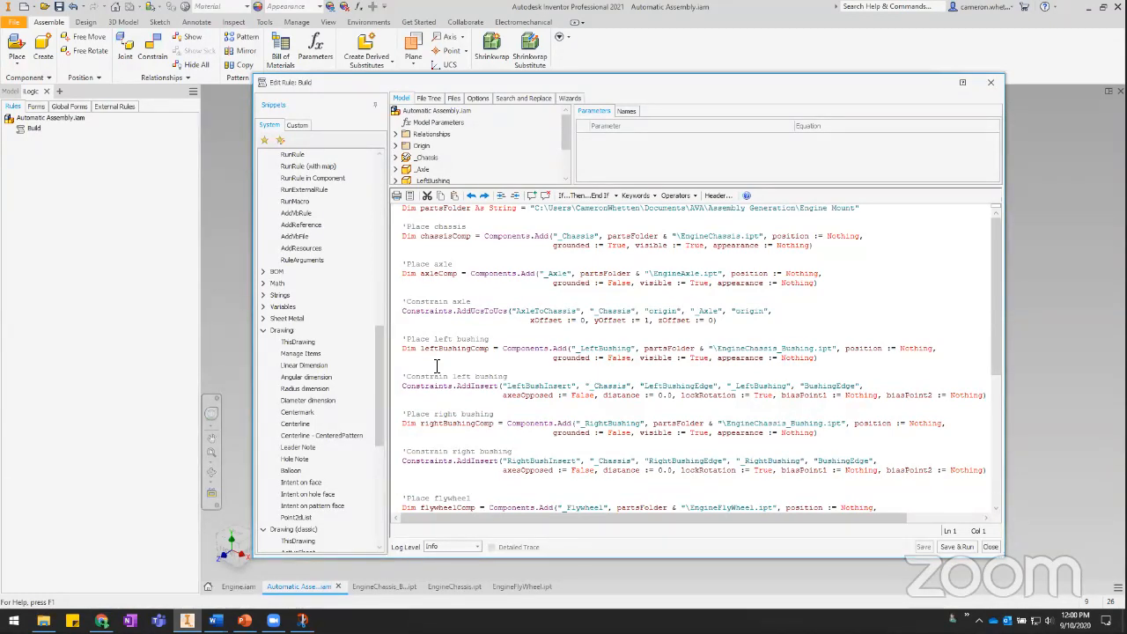
left_click_drag(379, 359, 377, 234)
left_click_drag(376, 233, 374, 185)
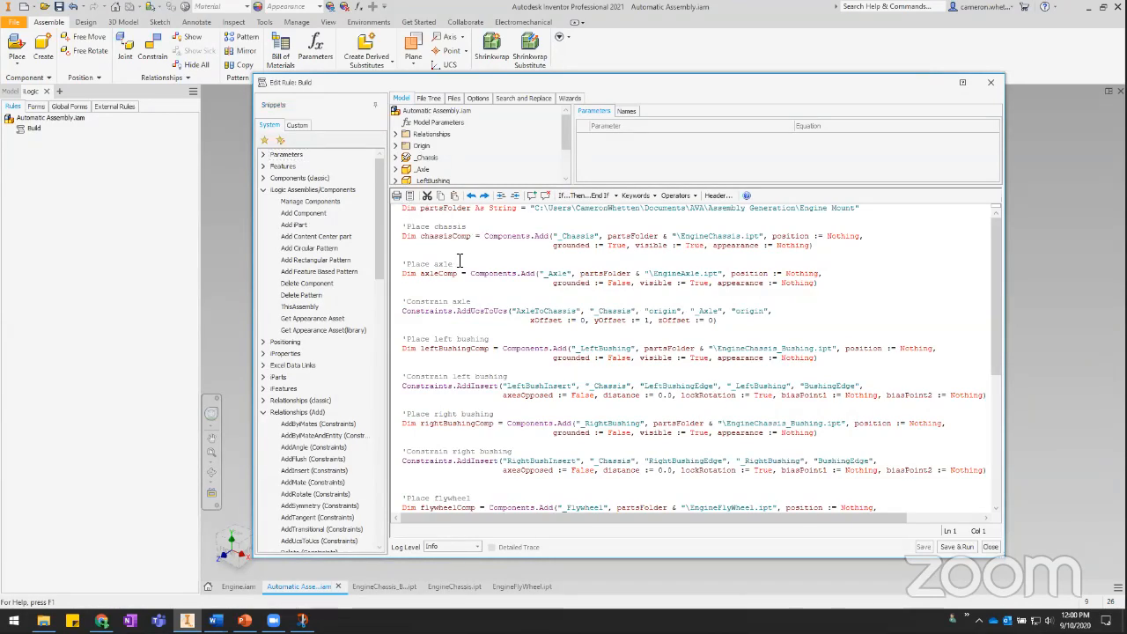
Start a new line above the partsFolder declaration with the expression ThisApplication.DesignProjectManager.ActiveDesignProject
key("Return")
type("t")
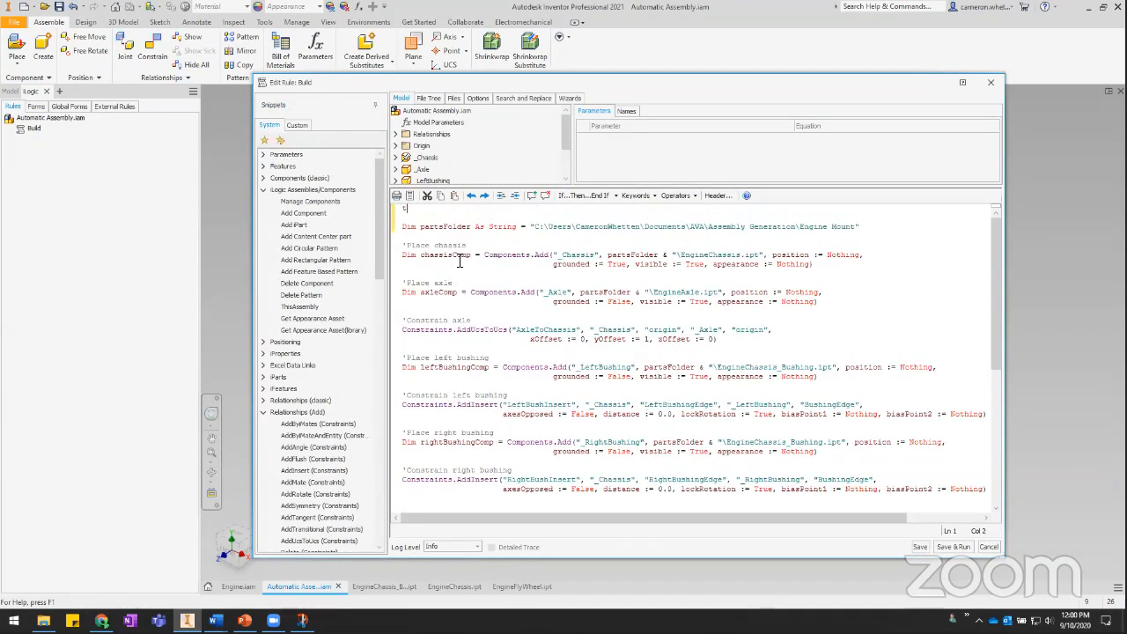
type("hisapplication.")
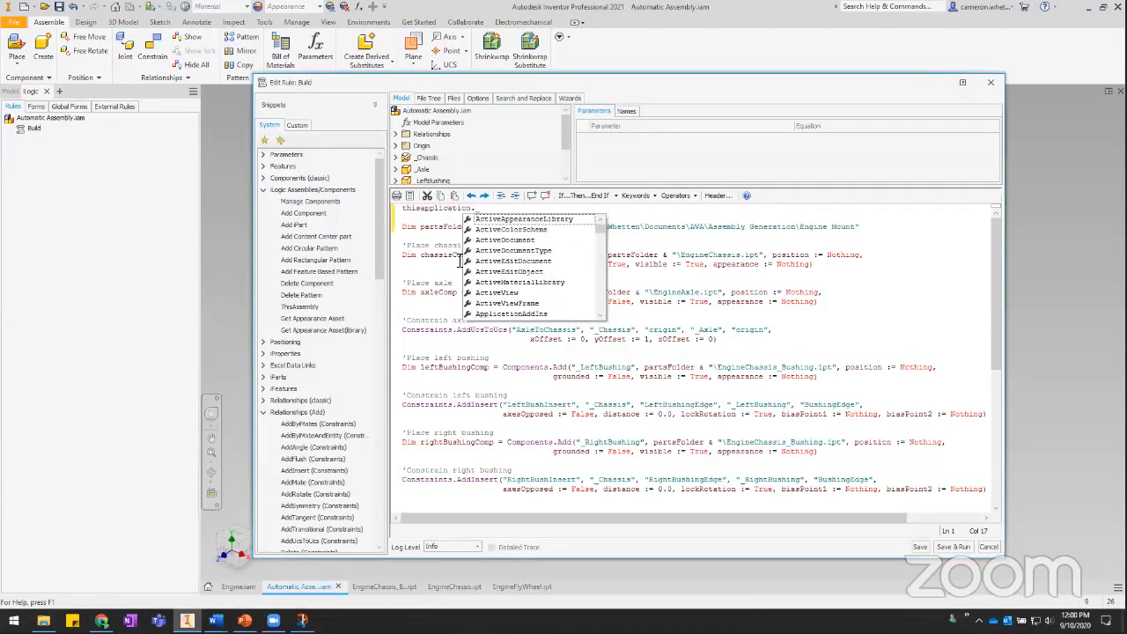
type("DesignProjectManager")
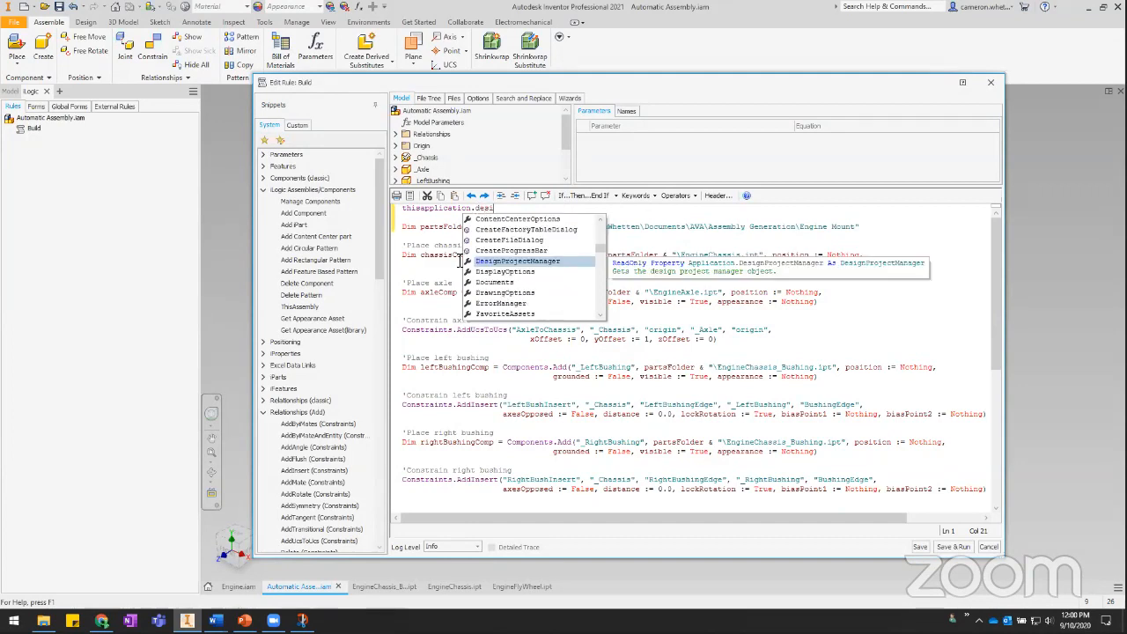
key("Tab")
type(".")
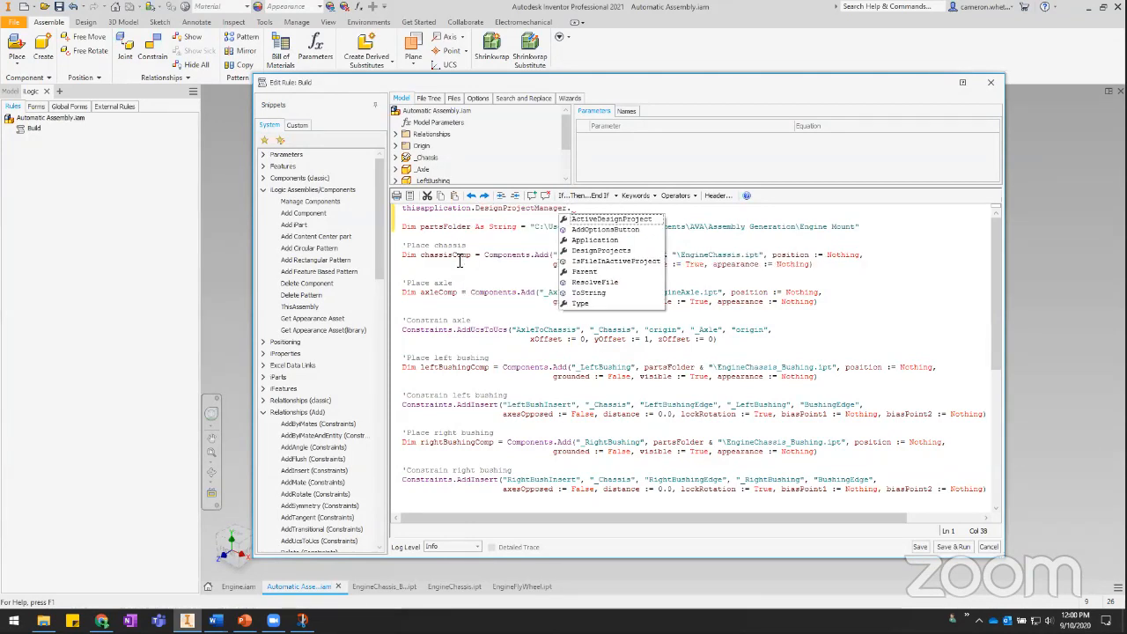
key("Tab")
type(".p")
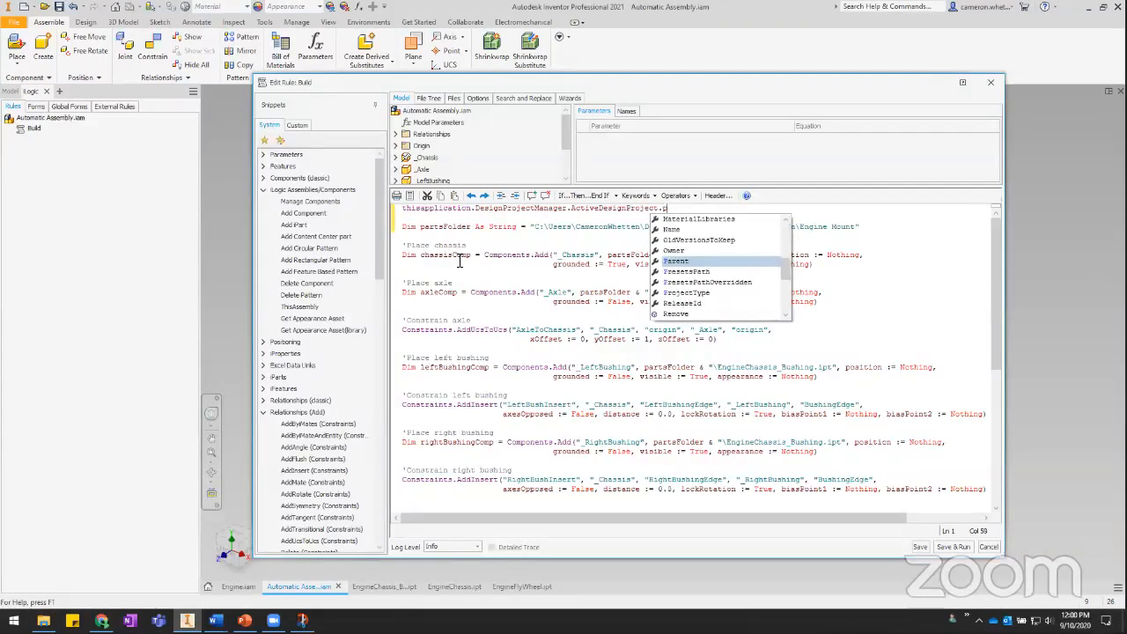
key("BackSpace")
type("w")
key("Tab")
key("BackSpace")
key("BackSpace")
key("BackSpace")
key("BackSpace")
key("BackSpace")
key("BackSpace")
key("BackSpace")
key("BackSpace")
key("BackSpace")
key("BackSpace")
key("BackSpace")
key("BackSpace")
key("BackSpace")
key("BackSpace")
Complete the ActiveDesignProject expression on the first line with the WorkspacePath property
type("wo")
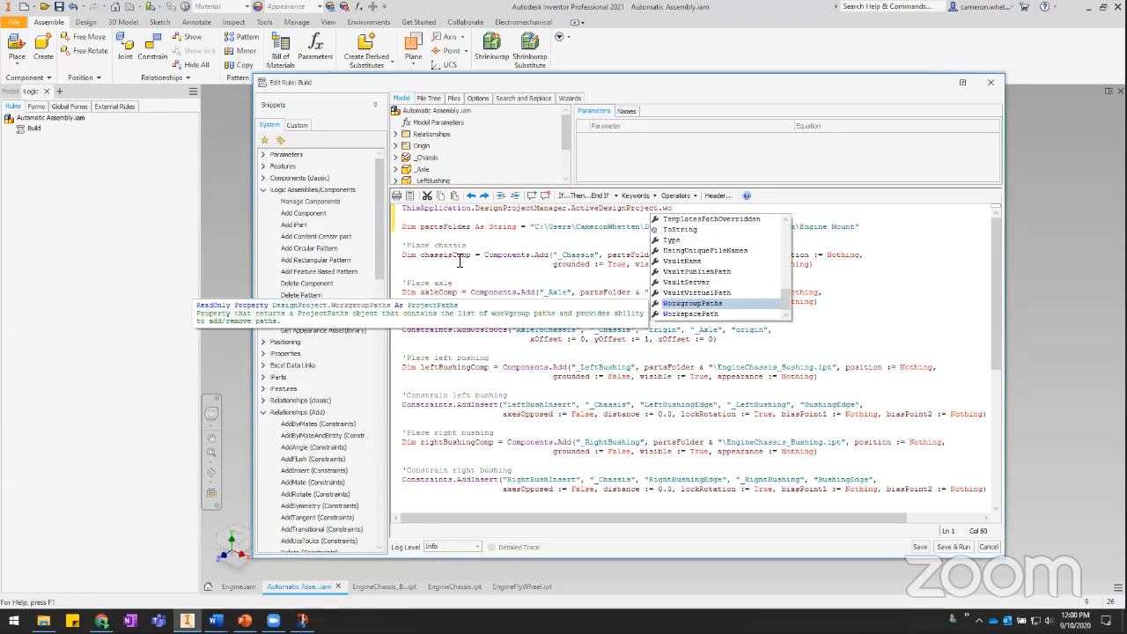
key("Down")
key("Tab")
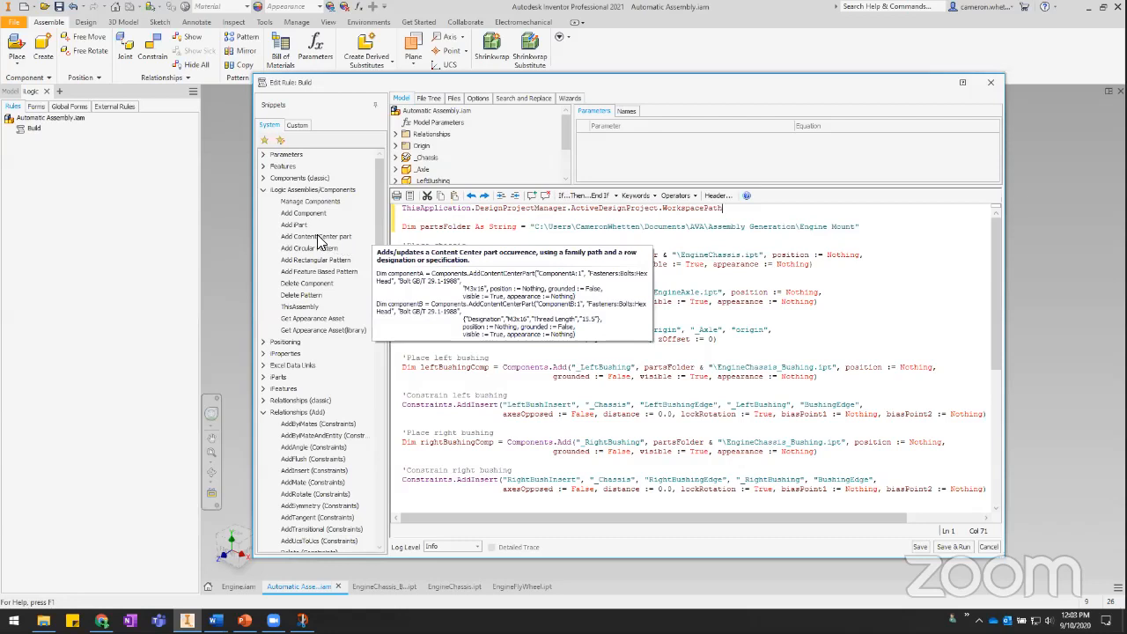
Examine the chassis bolt's placement and constraint code and the description of the Manage Components snippet
scroll(532, 418, "down", 9)
left_click(406, 461)
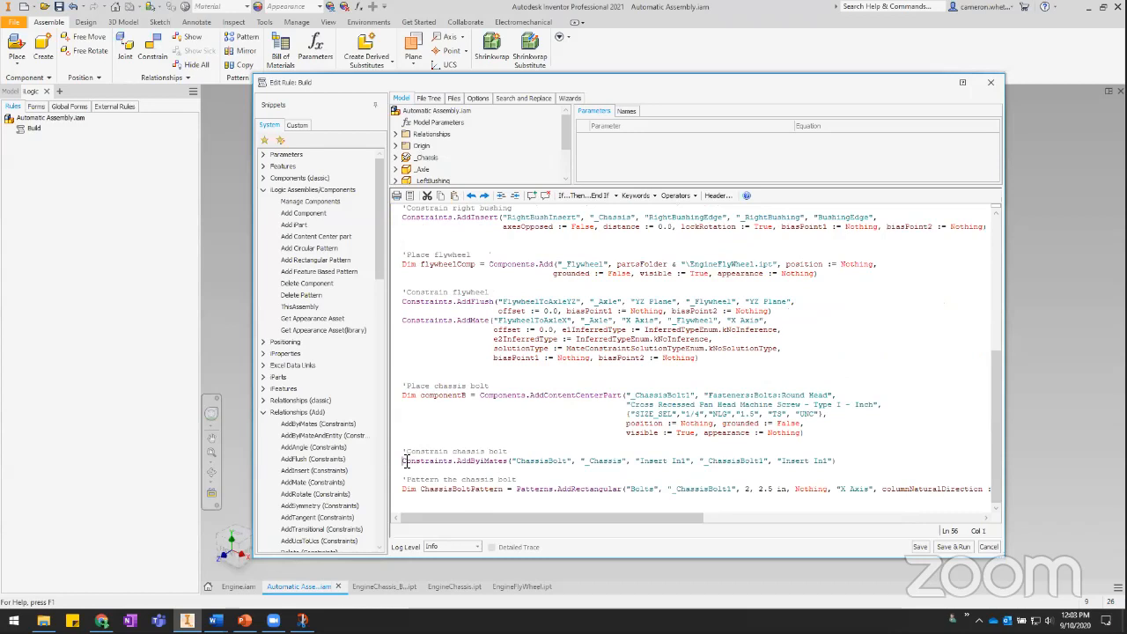
double_click(532, 399)
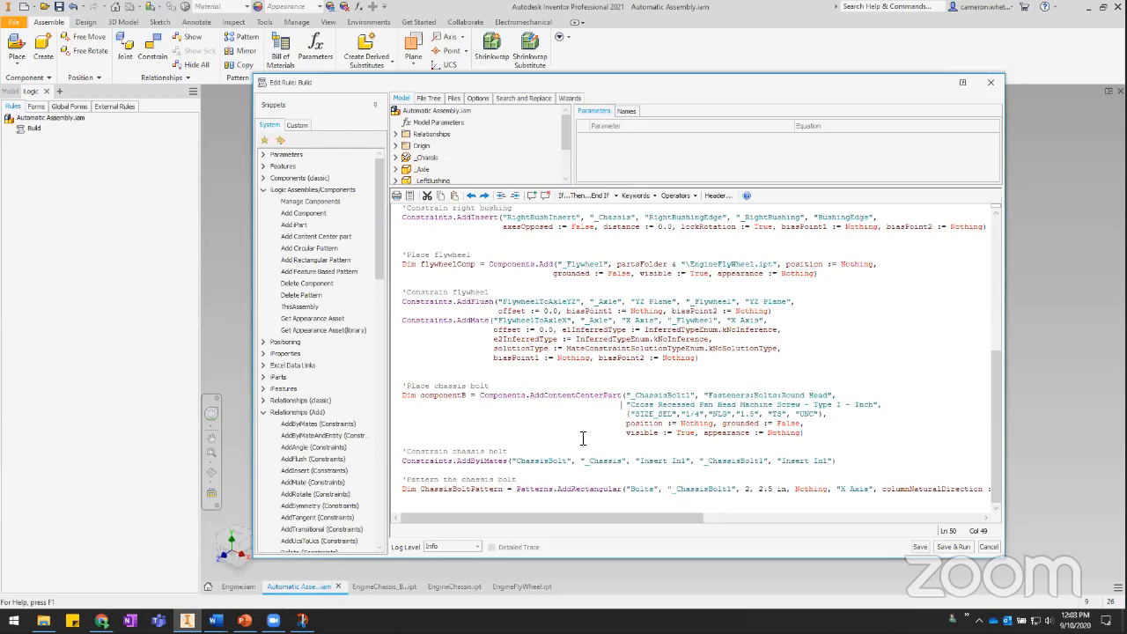
mouse_move(327, 202)
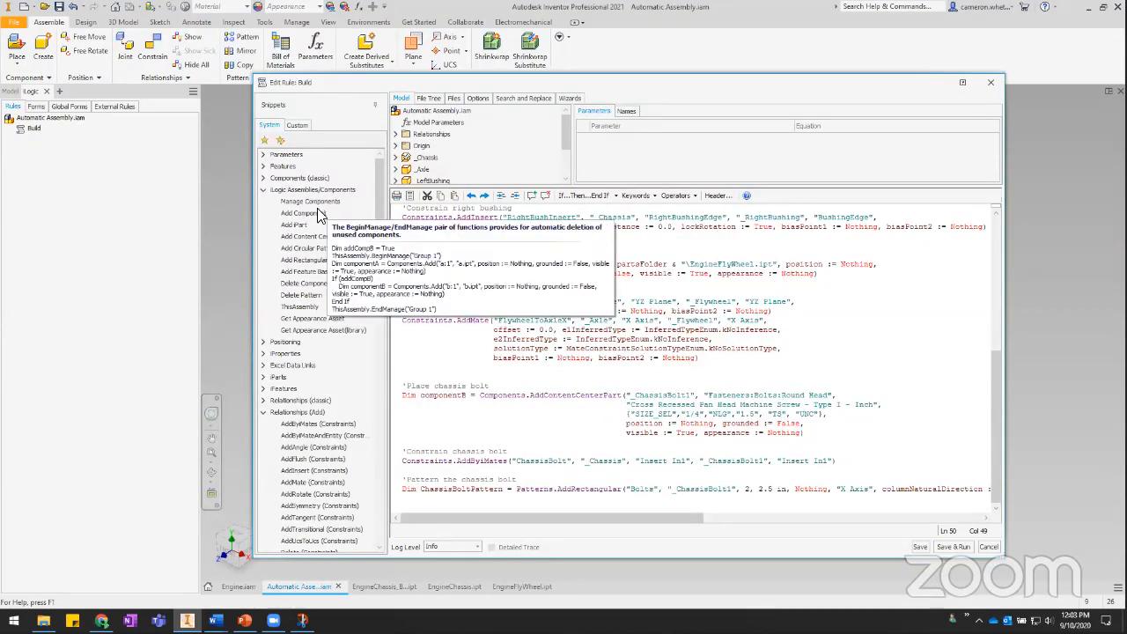
Examine the AddContentCenterPart call and its "1/4" size value in the chassis bolt placement code
left_click_drag(530, 396, 623, 396)
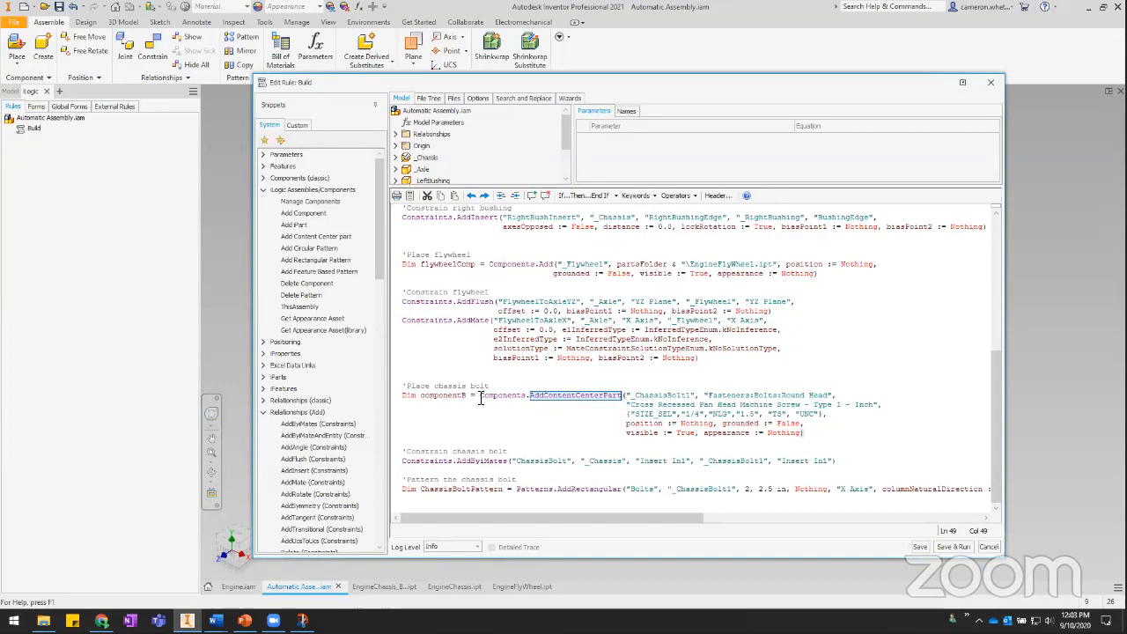
left_click(684, 414)
left_click_drag(696, 414, 706, 414)
left_click(687, 414)
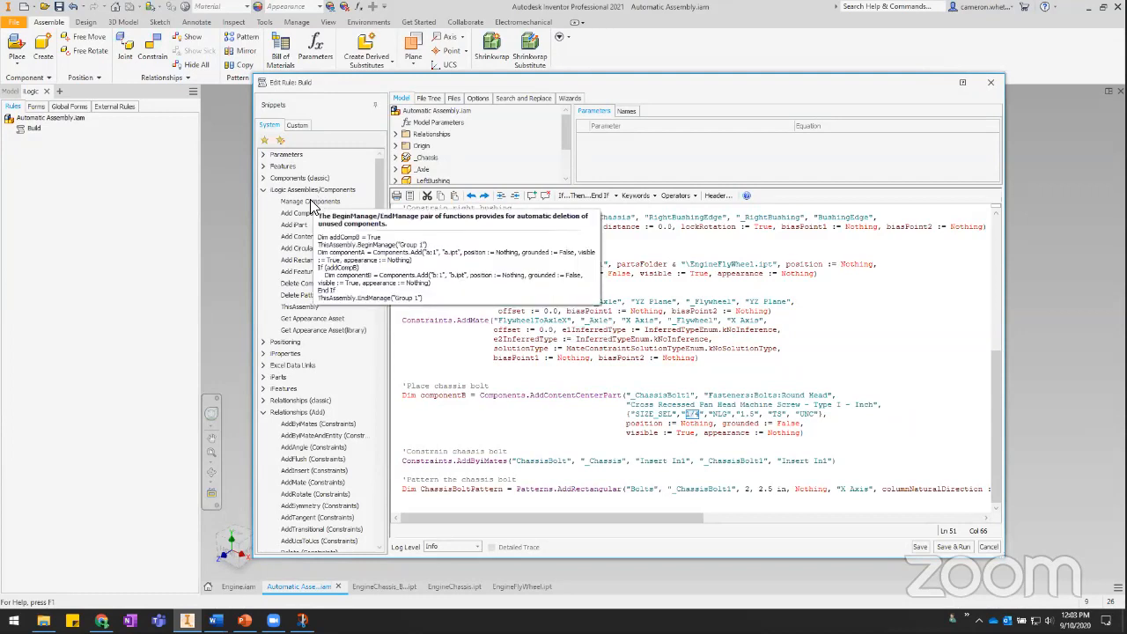
Insert the Manage Components snippet at the end of the rule, below the chassis bolt pattern code
left_click(508, 508)
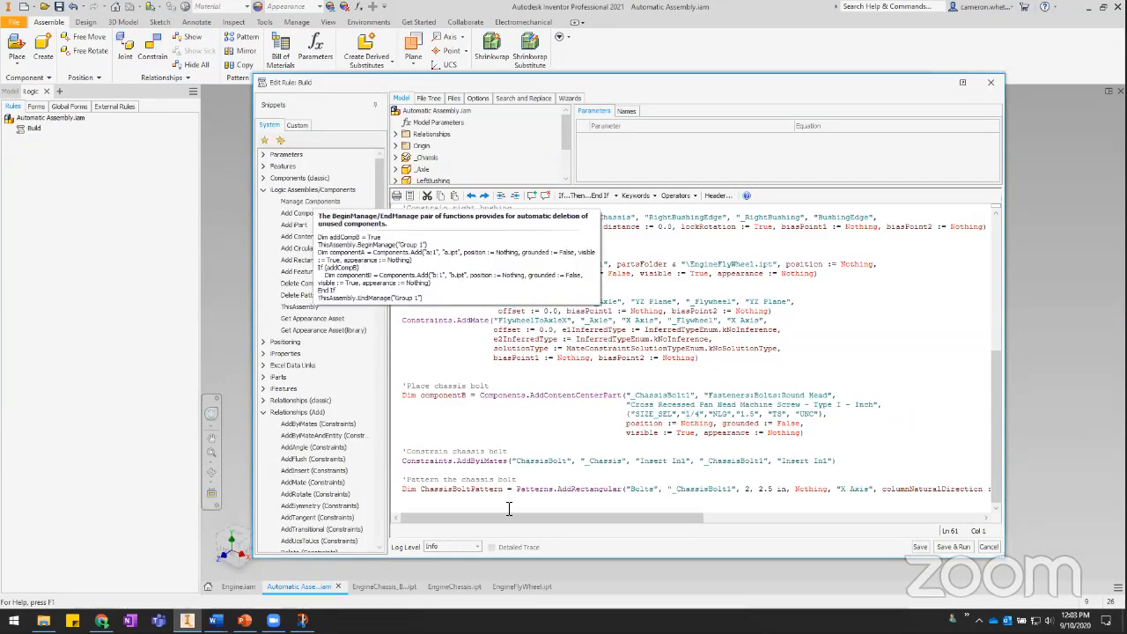
scroll(508, 508, "down", 1)
double_click(310, 201)
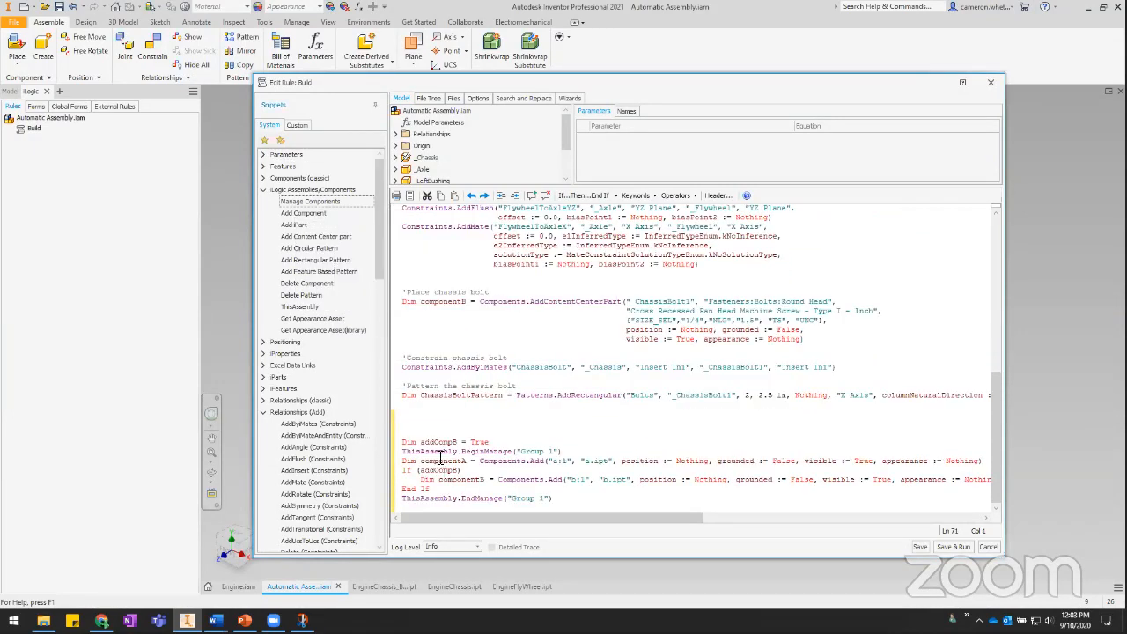
Reduce the inserted snippet to its BeginManage and EndManage "Group 1" lines, deleting the addCompB declaration, the sample components and the If block
left_click(398, 478)
key("shift+Up")
key("shift+Up")
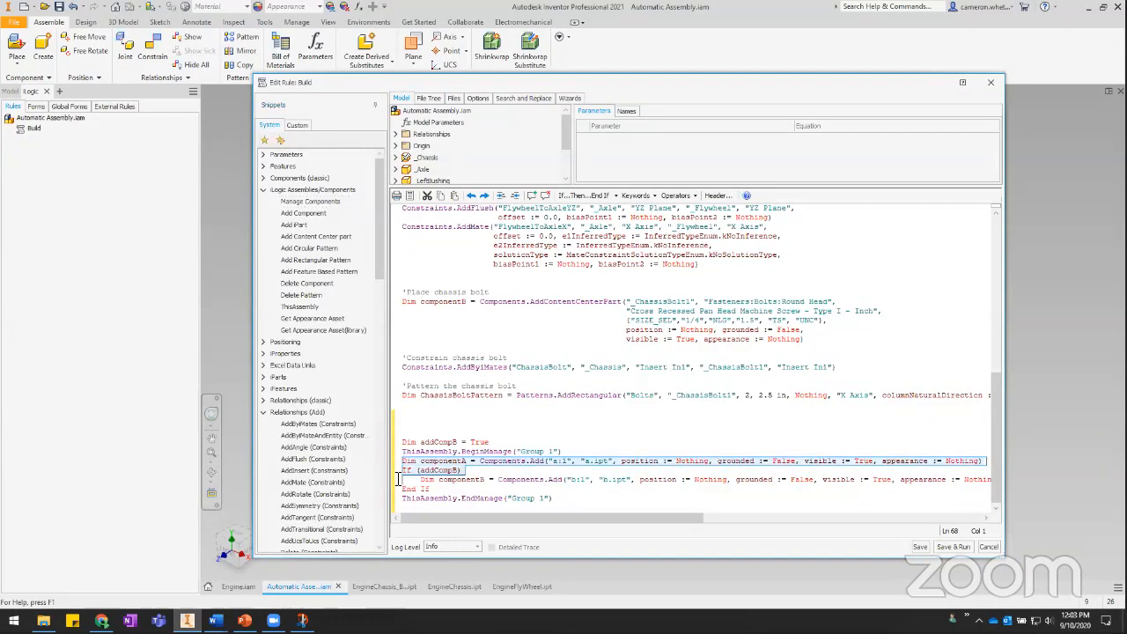
left_click_drag(398, 478, 398, 496)
key("Delete")
key("Return")
left_click(398, 479)
key("Delete")
left_click(463, 479)
key("shift+Up")
Examine the BeginManage call alongside the content center, flush and iMate calls, ending with the cursor between the BeginManage and EndManage lines
left_click_drag(478, 497, 539, 479)
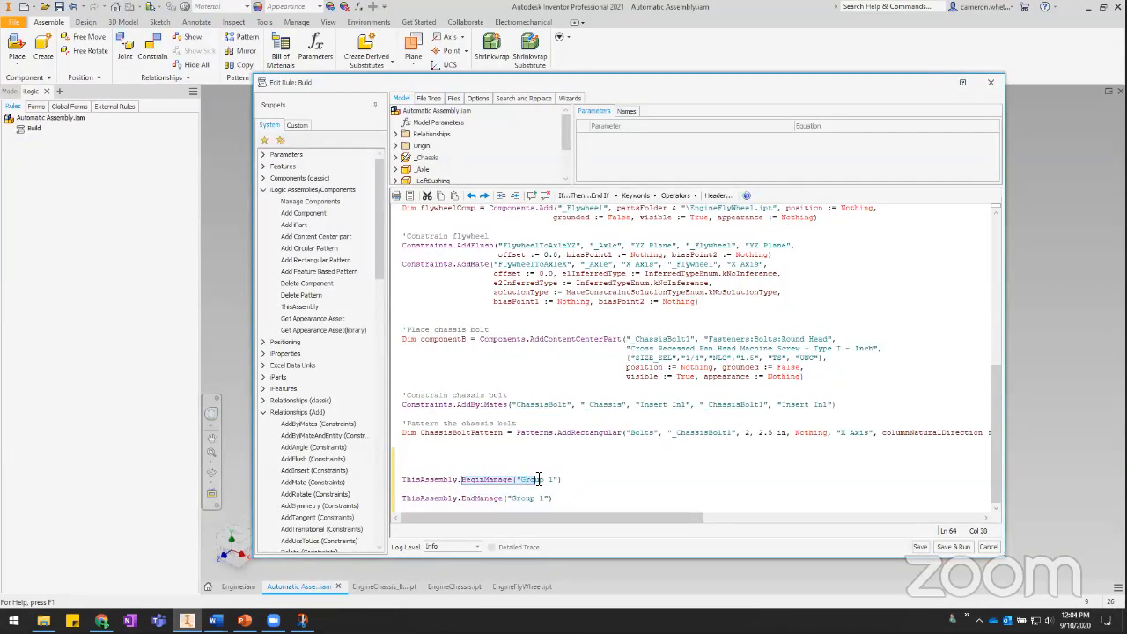
left_click_drag(449, 479, 623, 346)
left_click_drag(452, 245, 517, 245)
left_click_drag(470, 404, 503, 404)
left_click(480, 489)
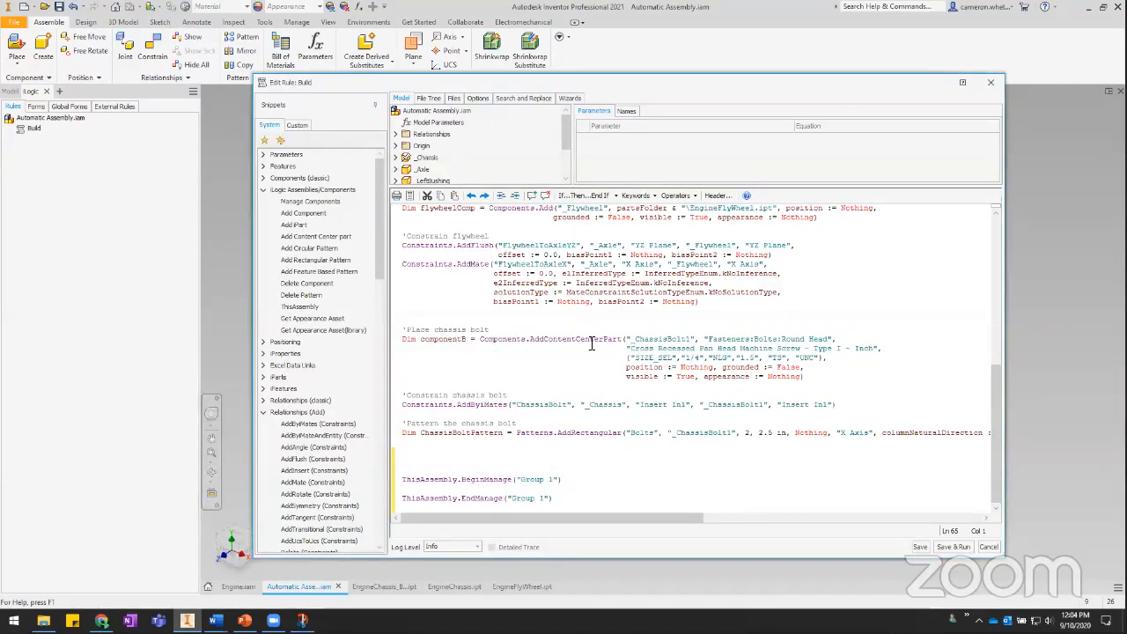